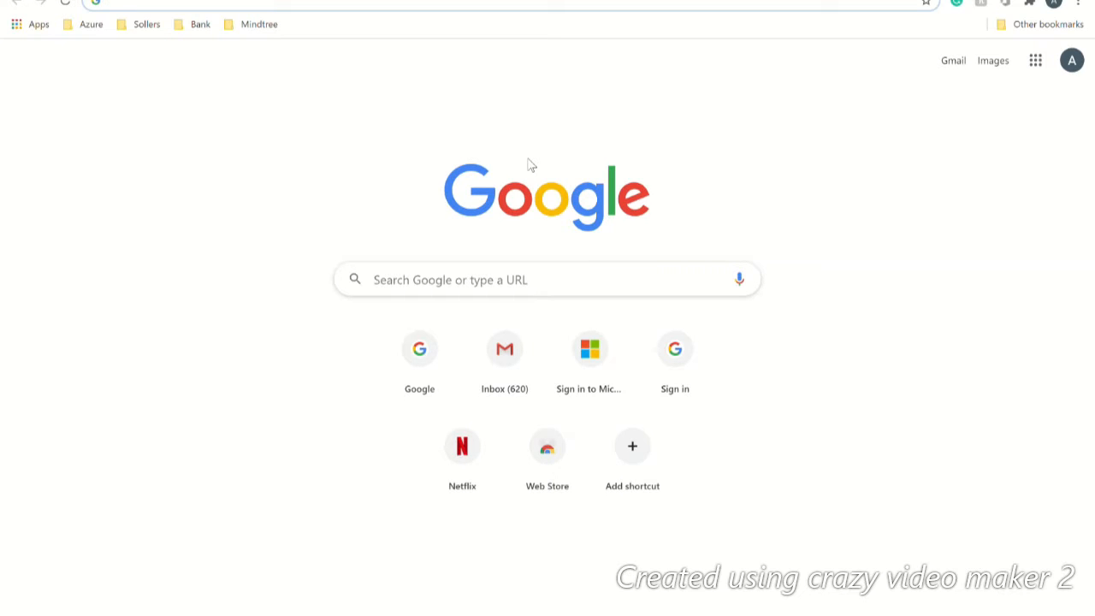
Step: Go to scratch.mit.edu in the Chrome address bar
text(scra)
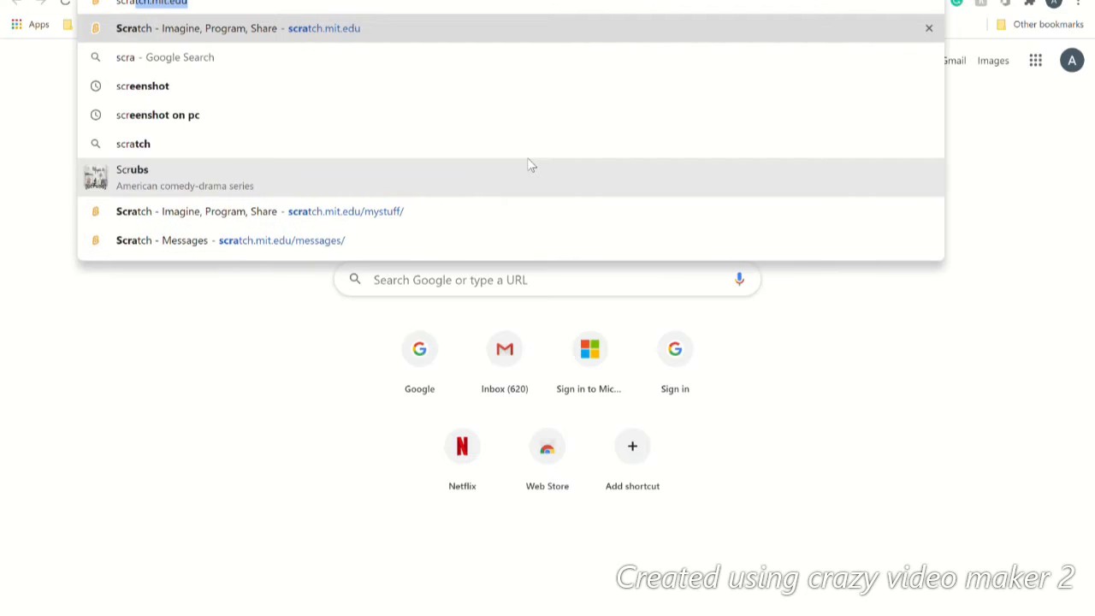
text(tch.mit)
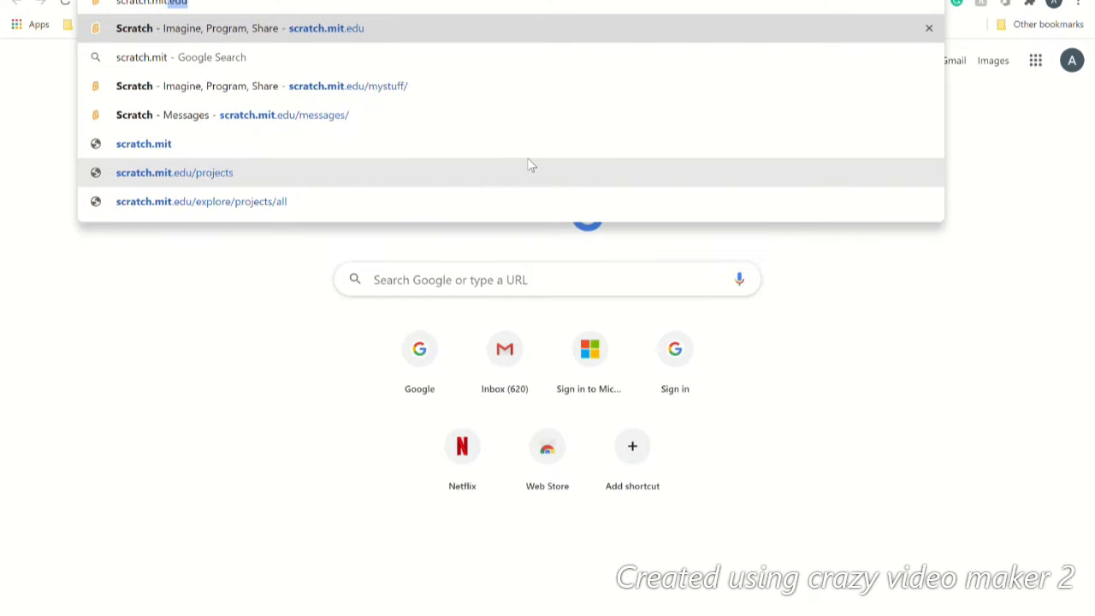
text(.edu/)
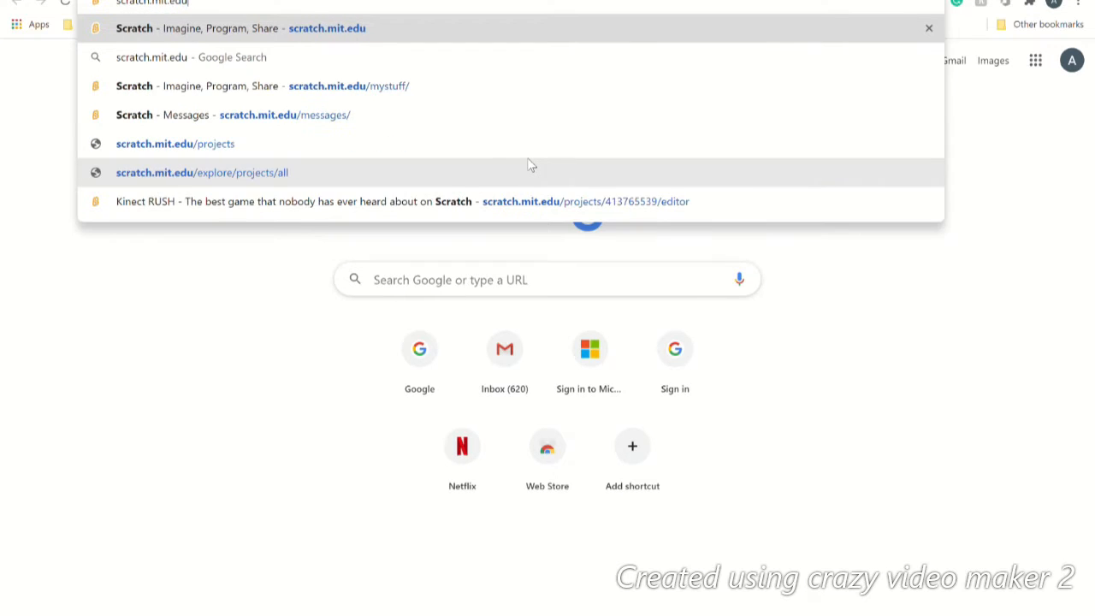
key(Return)
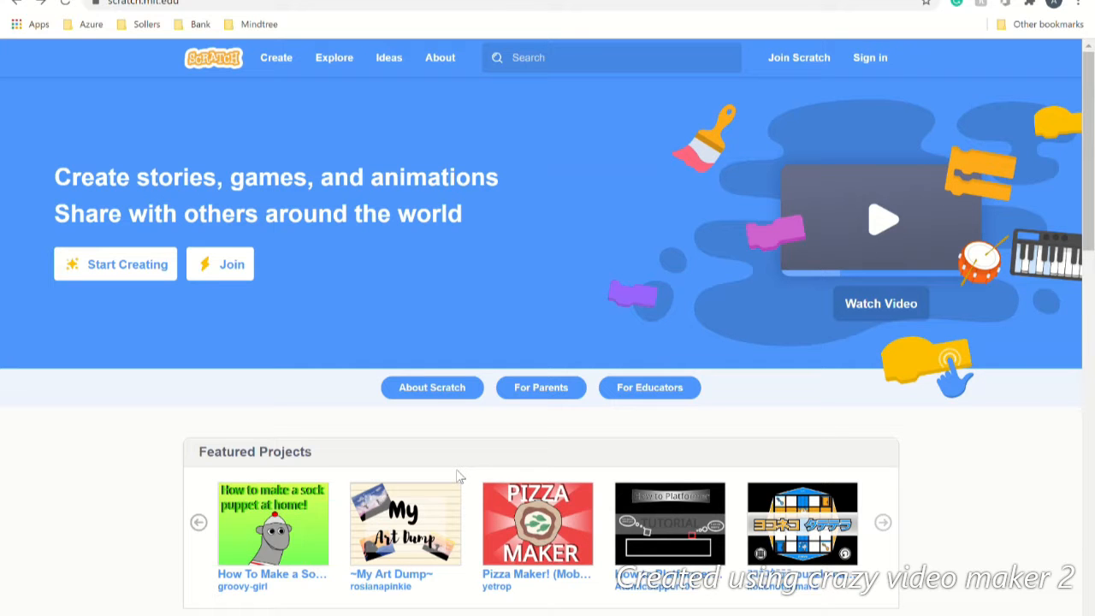
Step: Scroll the homepage down and back to the top, then go to the Join sign-up page
scroll(428, 401, down, 3)
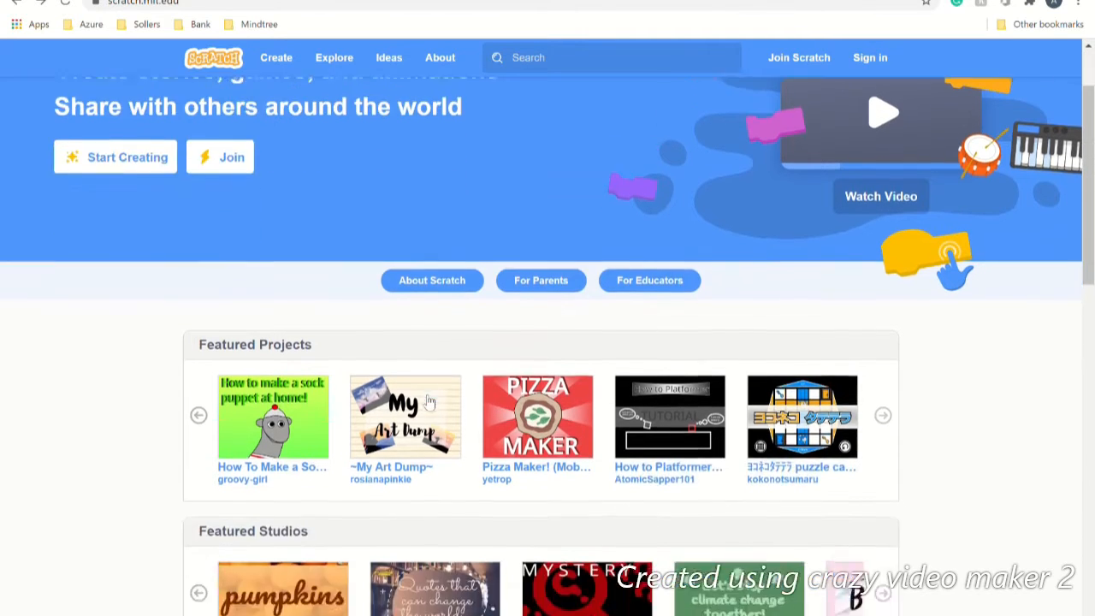
scroll(430, 401, down, 5)
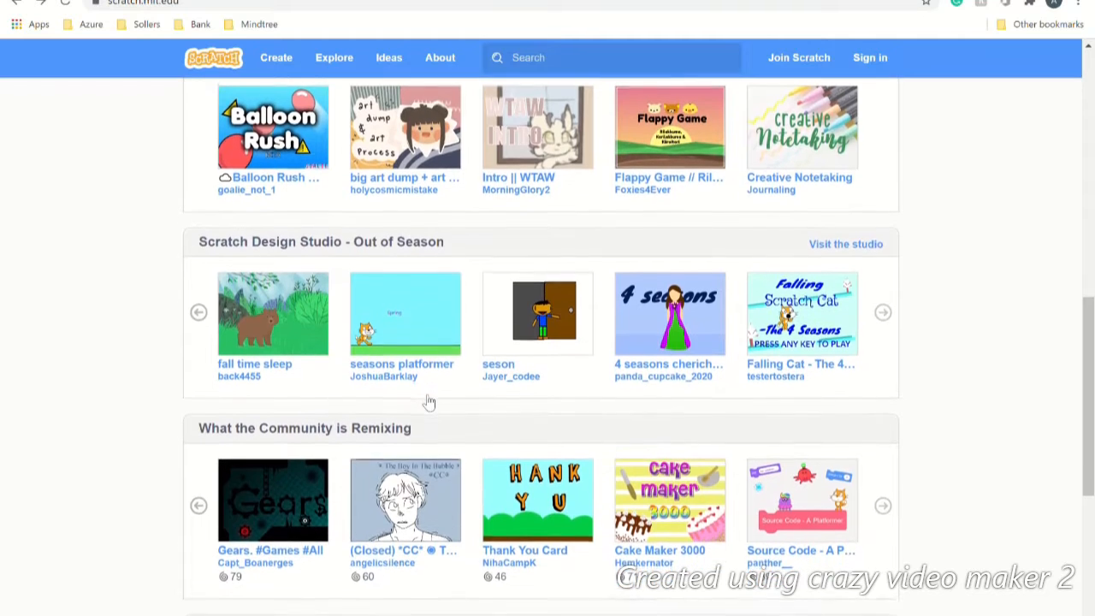
scroll(429, 402, up, 10)
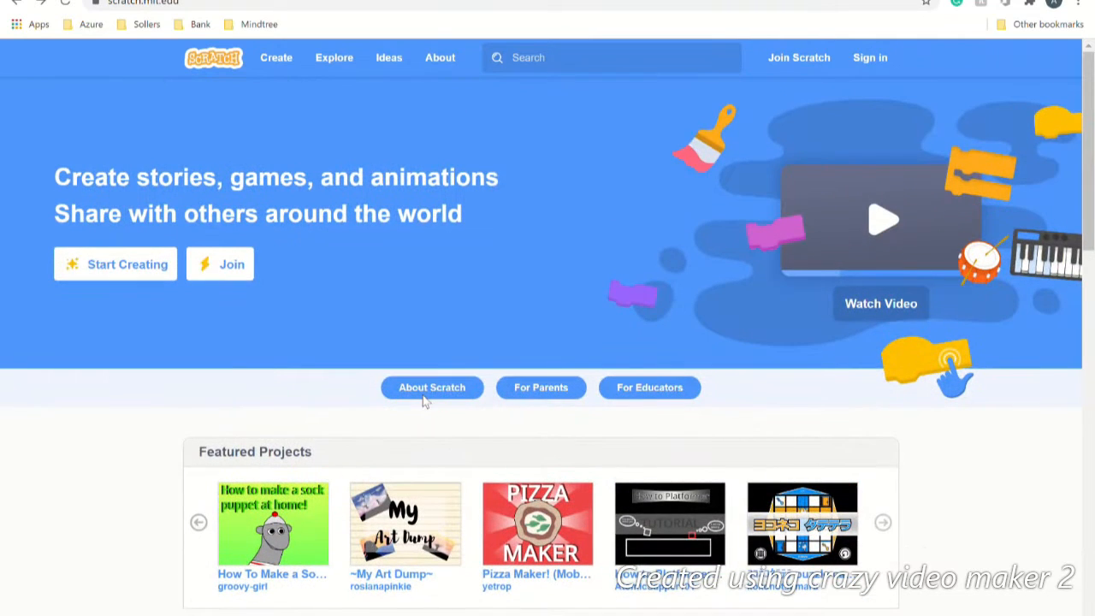
click(227, 266)
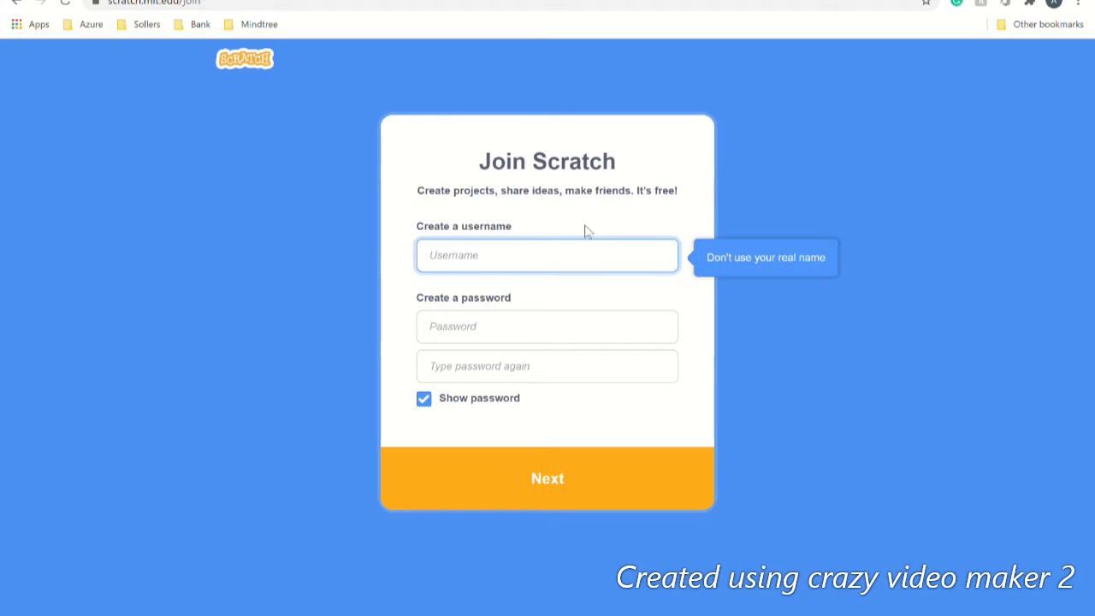
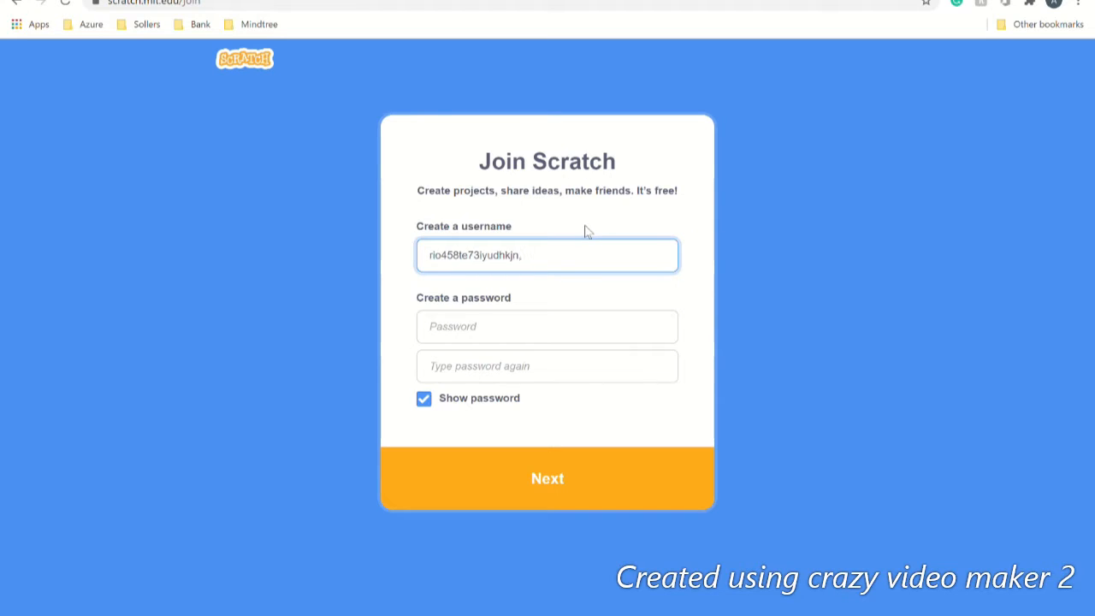
Step: Enter a username and a password into the Join form's fields
key(BackSpace)
key(BackSpace)
key(BackSpace)
key(BackSpace)
key(BackSpace)
key(BackSpace)
key(BackSpace)
key(BackSpace)
key(BackSpace)
key(BackSpace)
key(BackSpace)
key(BackSpace)
key(BackSpace)
key(BackSpace)
key(BackSpace)
key(BackSpace)
key(BackSpace)
key(BackSpace)
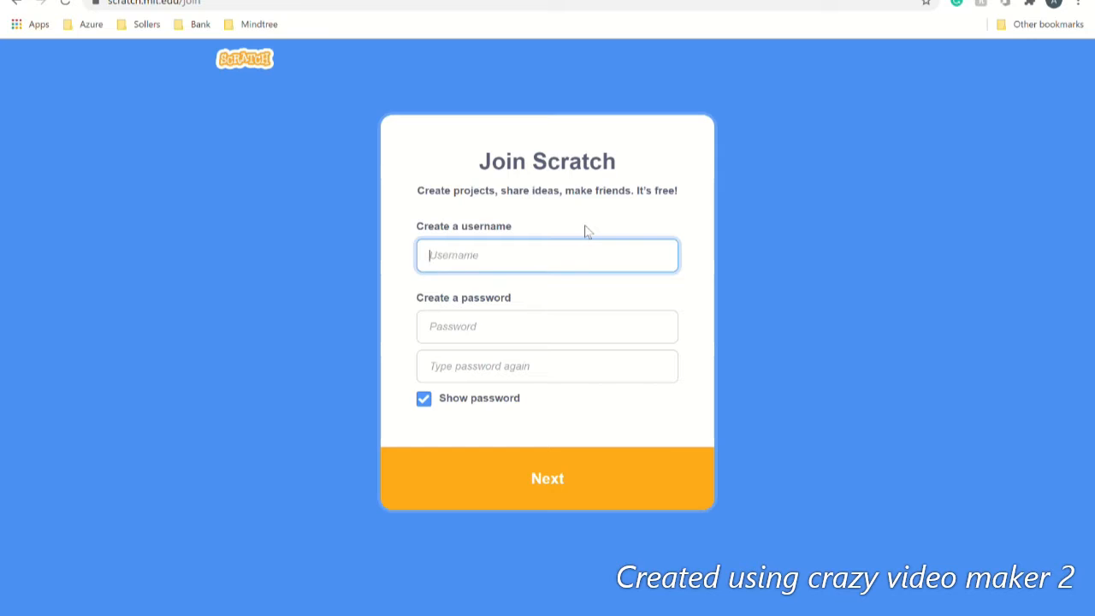
click(528, 334)
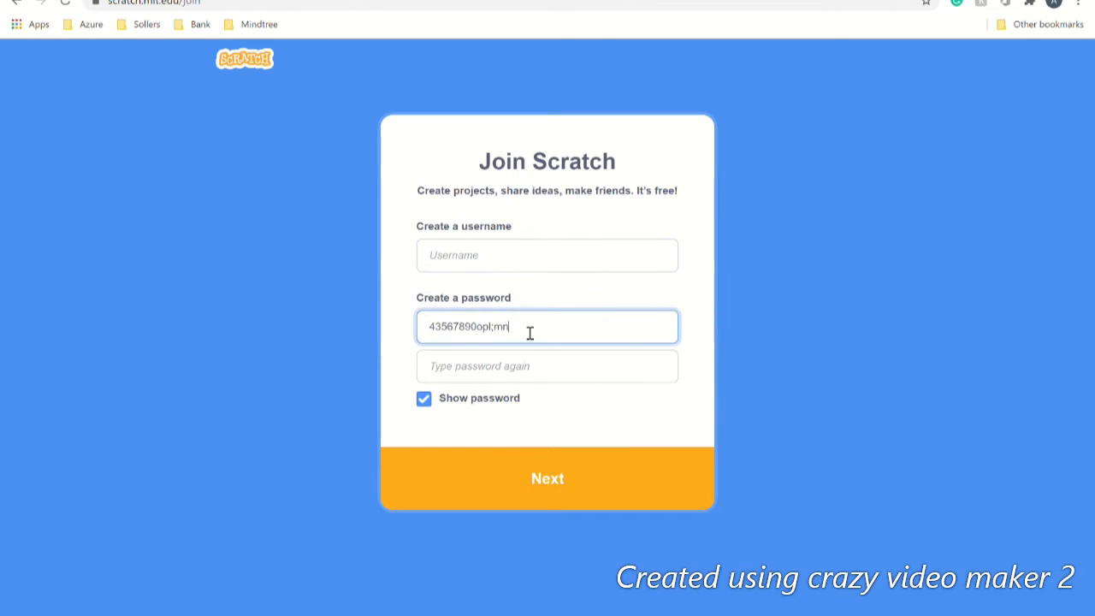
key(BackSpace)
key(BackSpace)
key(BackSpace)
key(BackSpace)
key(BackSpace)
key(BackSpace)
key(BackSpace)
key(BackSpace)
key(BackSpace)
key(BackSpace)
key(BackSpace)
key(BackSpace)
key(BackSpace)
key(BackSpace)
key(BackSpace)
key(BackSpace)
key(BackSpace)
key(BackSpace)
key(BackSpace)
key(BackSpace)
key(BackSpace)
key(BackSpace)
key(BackSpace)
key(BackSpace)
key(BackSpace)
key(BackSpace)
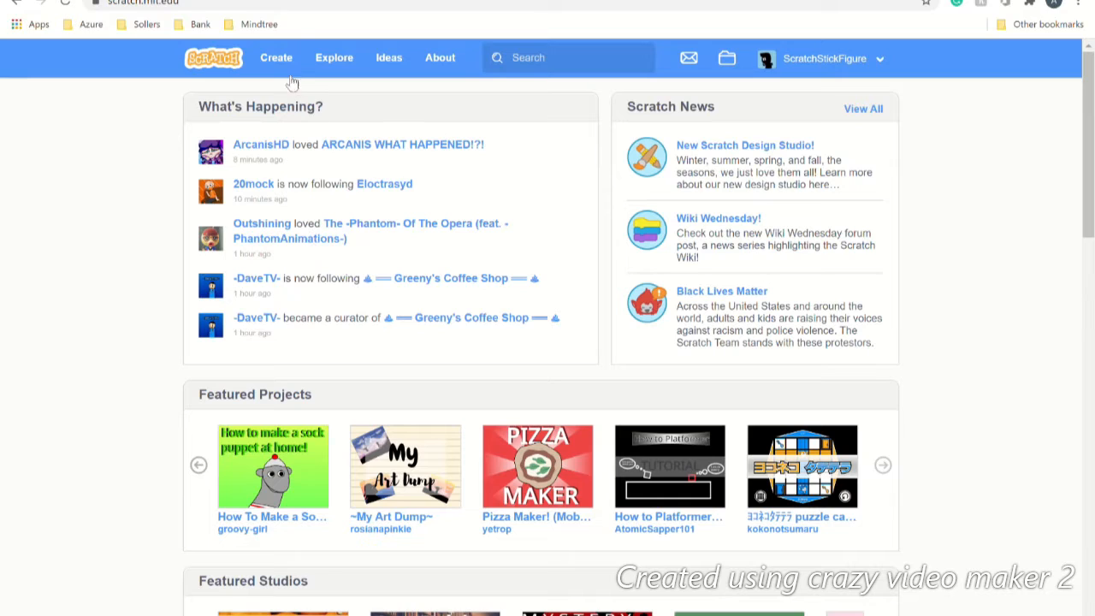
Step: Go to My Stuff and scroll through the list of 57 projects
click(728, 61)
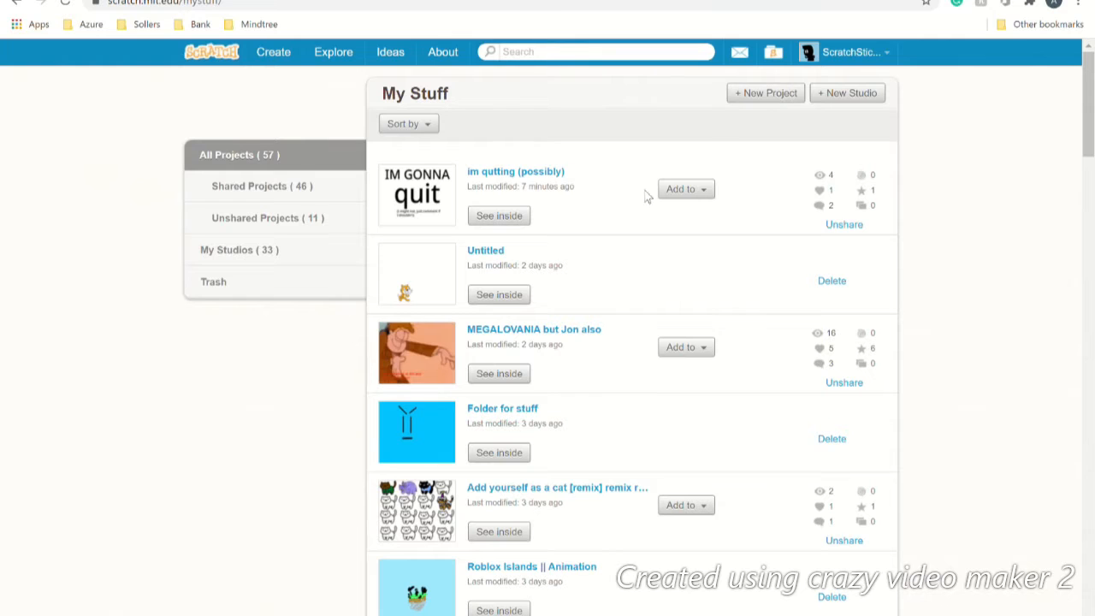
scroll(589, 299, down, 10)
scroll(590, 298, down, 15)
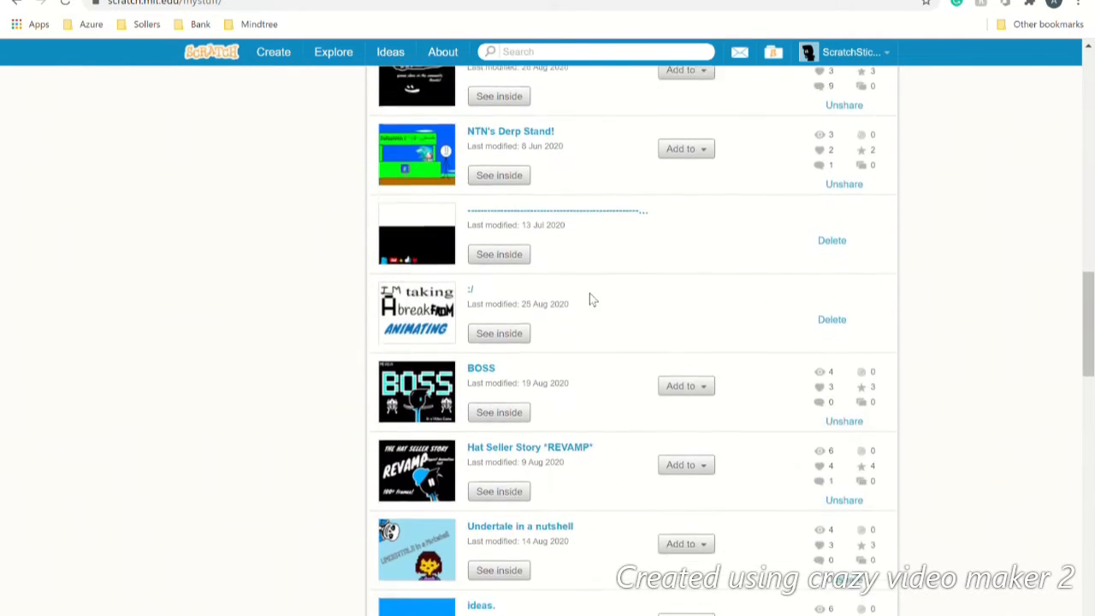
scroll(590, 293, up, 3)
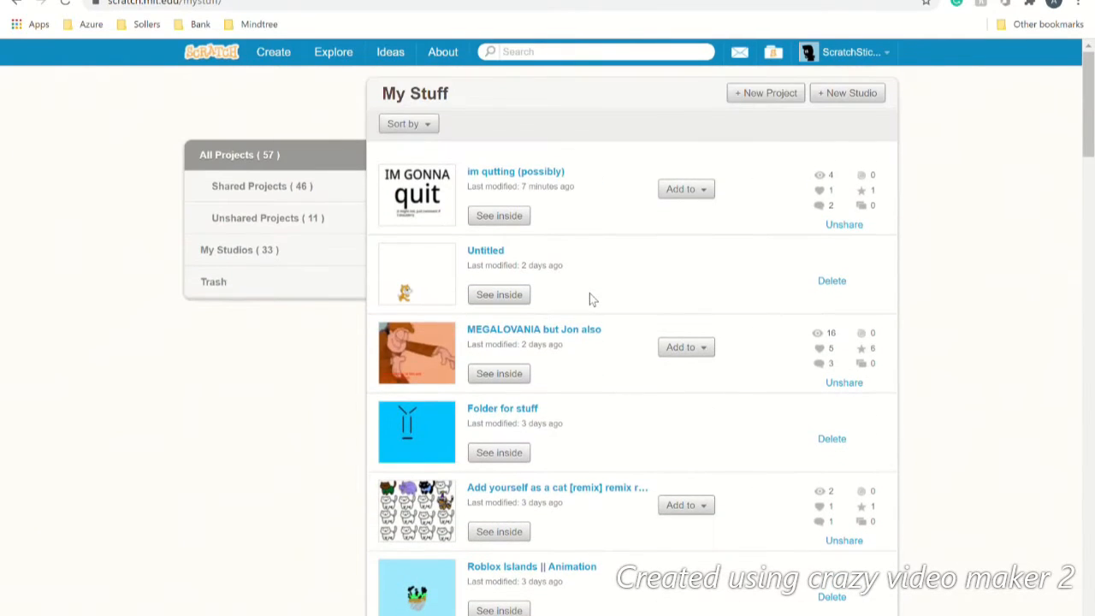
Step: Create a new project and rename it from Untitled-2 to 'Titled'
click(783, 99)
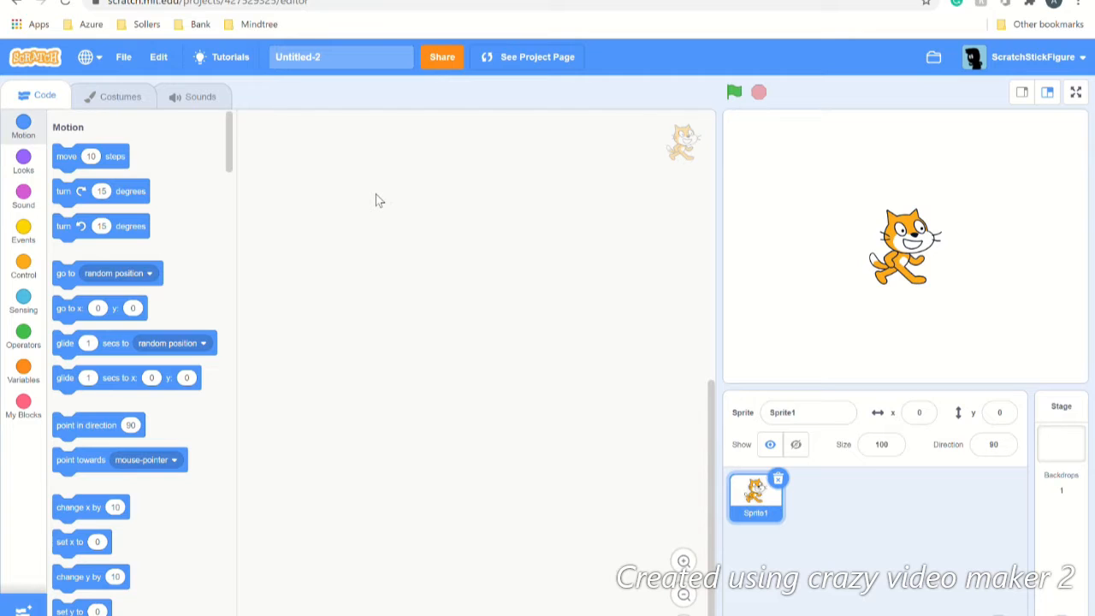
click(338, 60)
key(BackSpace)
key(BackSpace)
key(BackSpace)
key(BackSpace)
key(BackSpace)
key(BackSpace)
key(BackSpace)
key(BackSpace)
key(BackSpace)
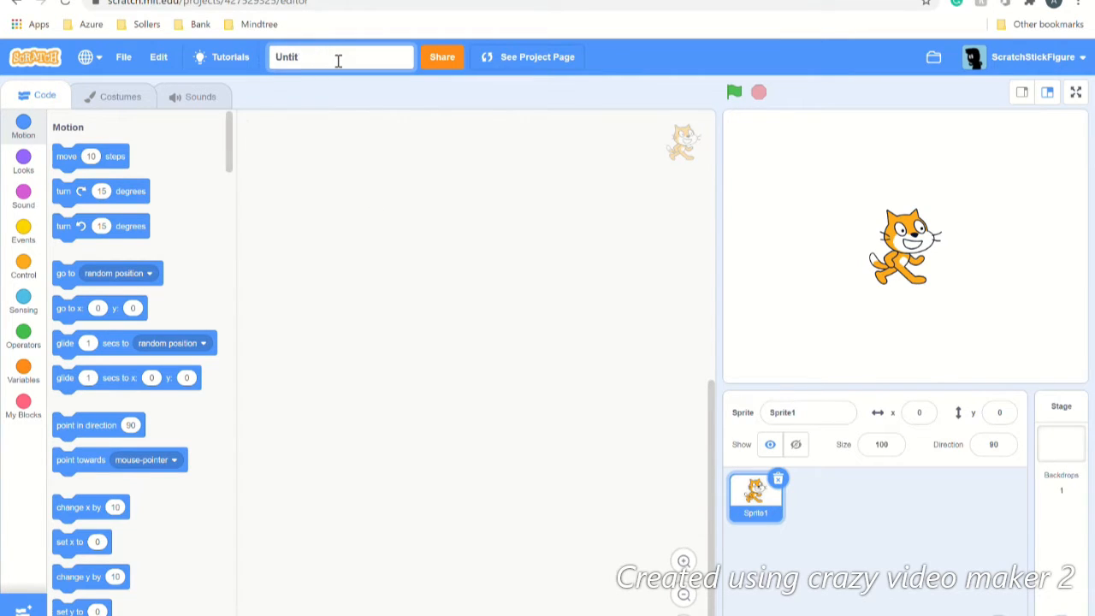
key(BackSpace)
text(Titles)
key(BackSpace)
text(d)
click(315, 242)
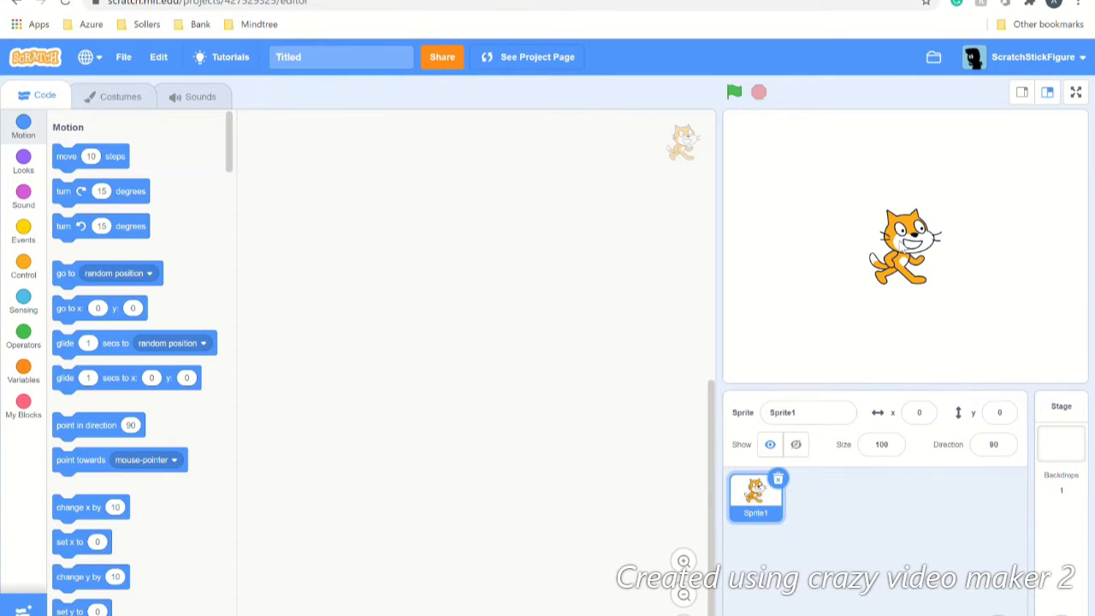
Step: Move the cat lower to x -6, y -47, hide it, and browse the Sound, Operators, Events and Motion blocks
drag(901, 247, 896, 282)
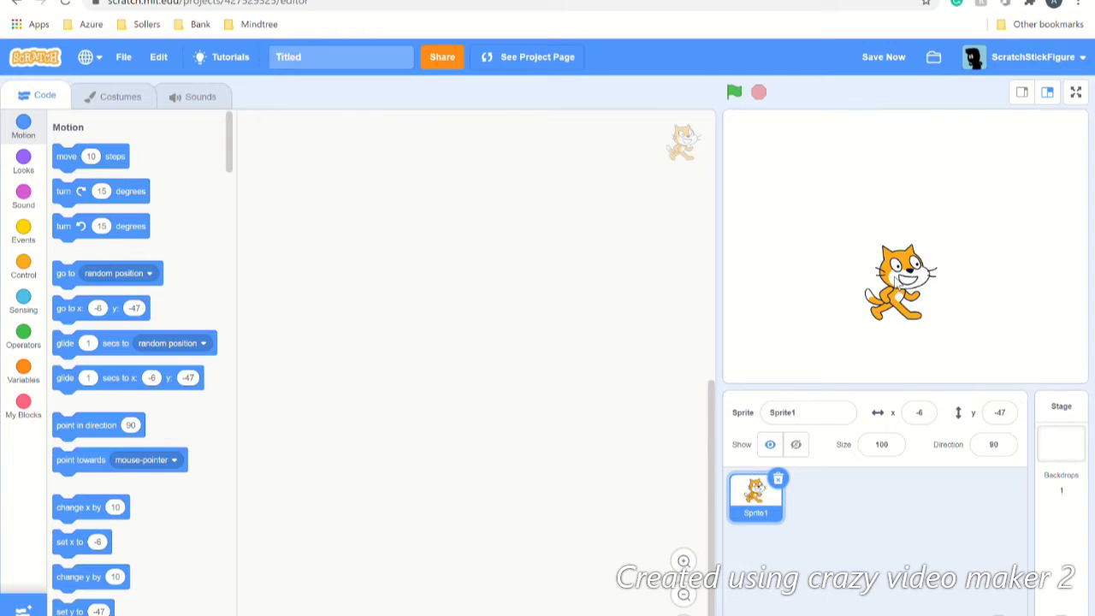
click(802, 446)
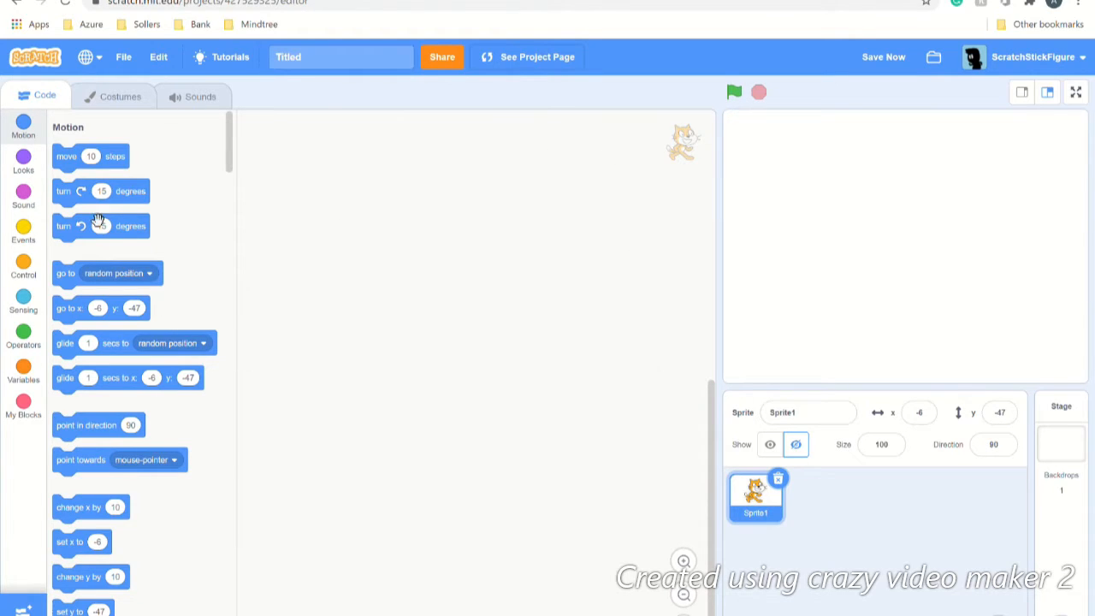
click(24, 199)
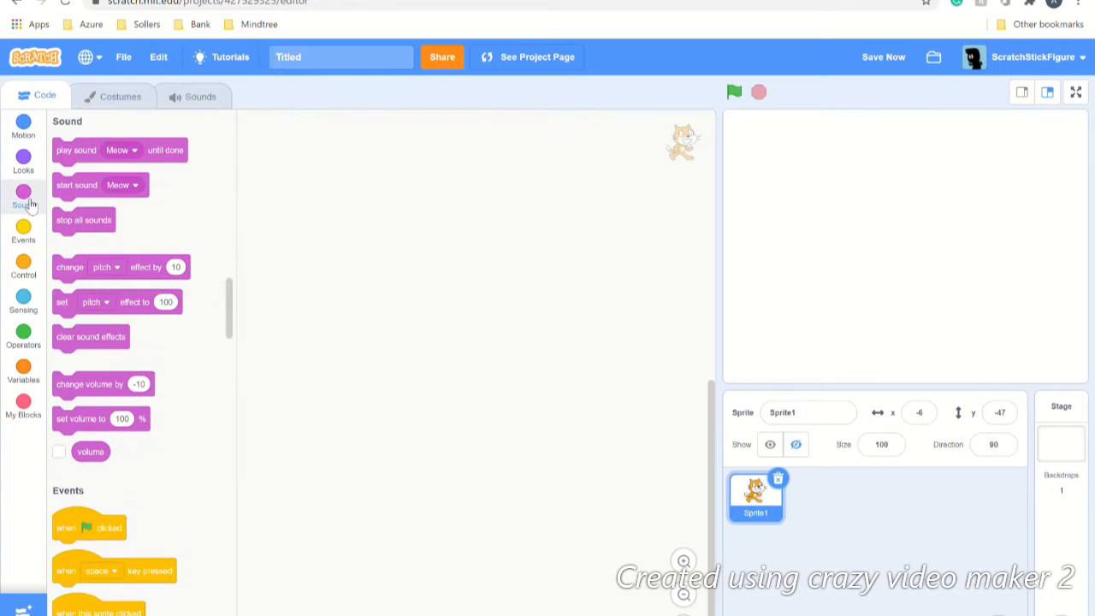
click(30, 350)
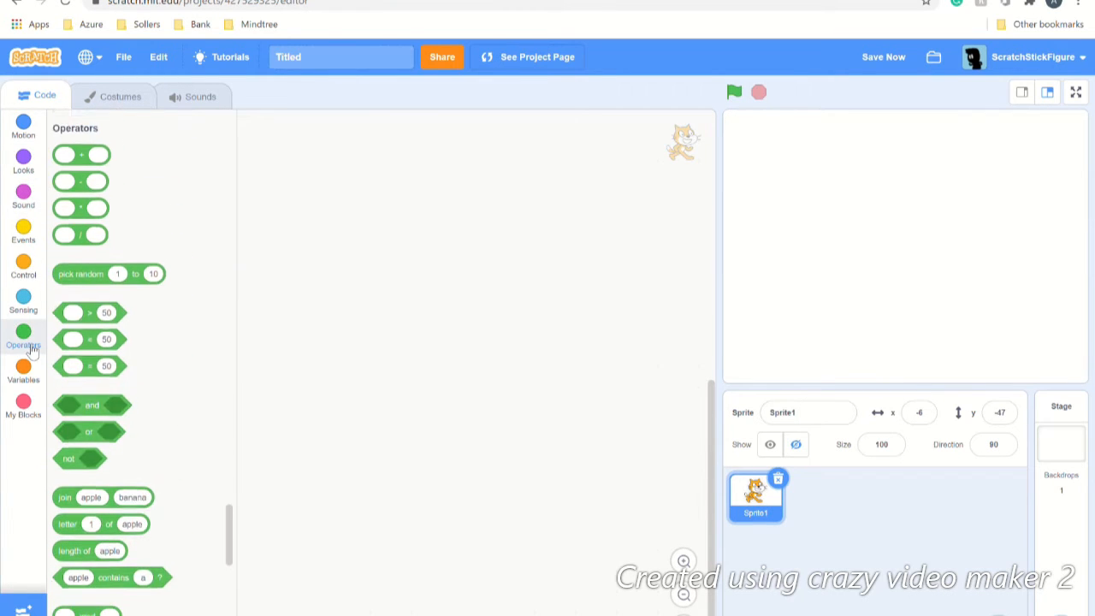
click(23, 241)
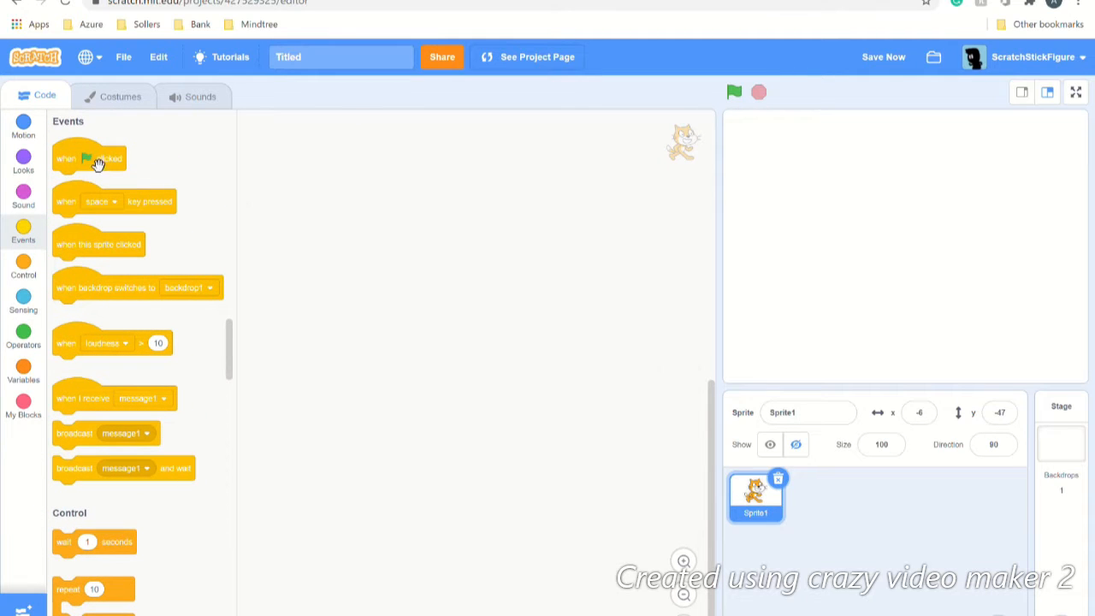
click(41, 124)
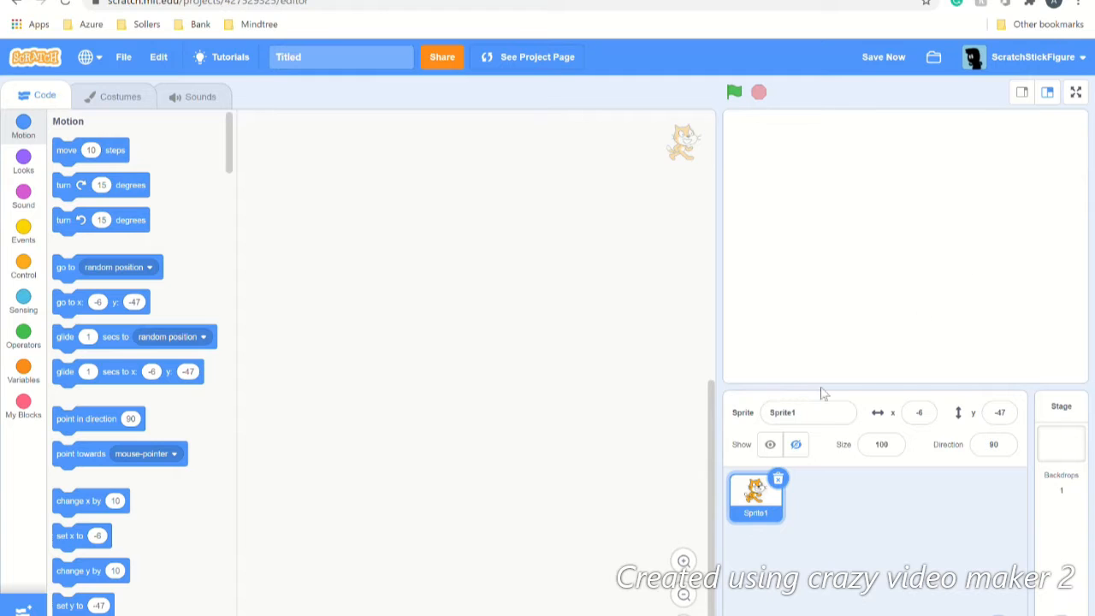
Step: Show then re-hide the cat, view the Stage, and reselect Sprite1
click(771, 445)
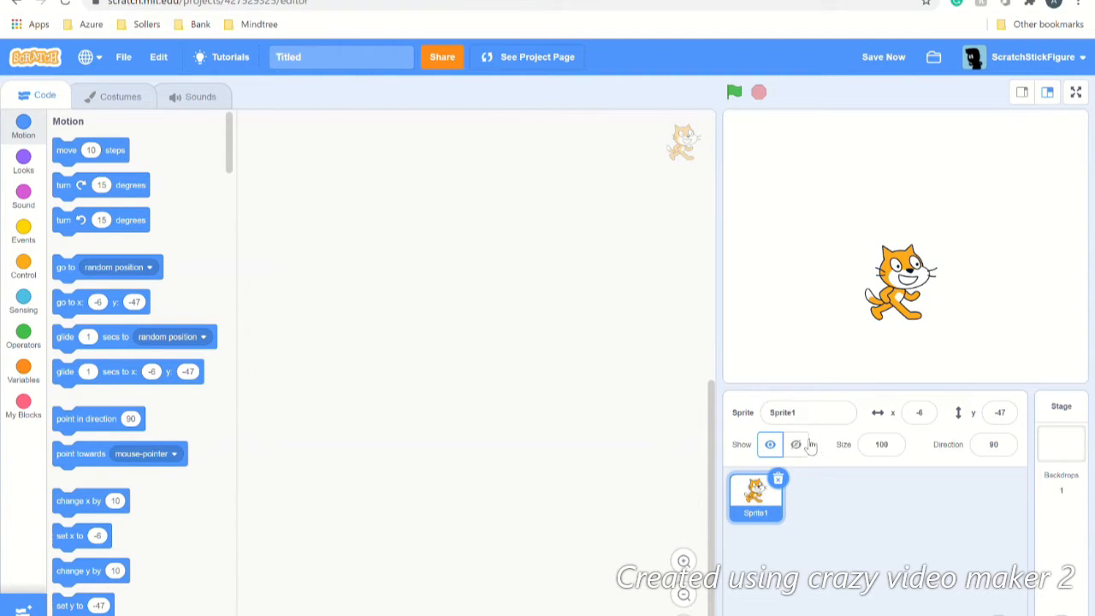
click(802, 446)
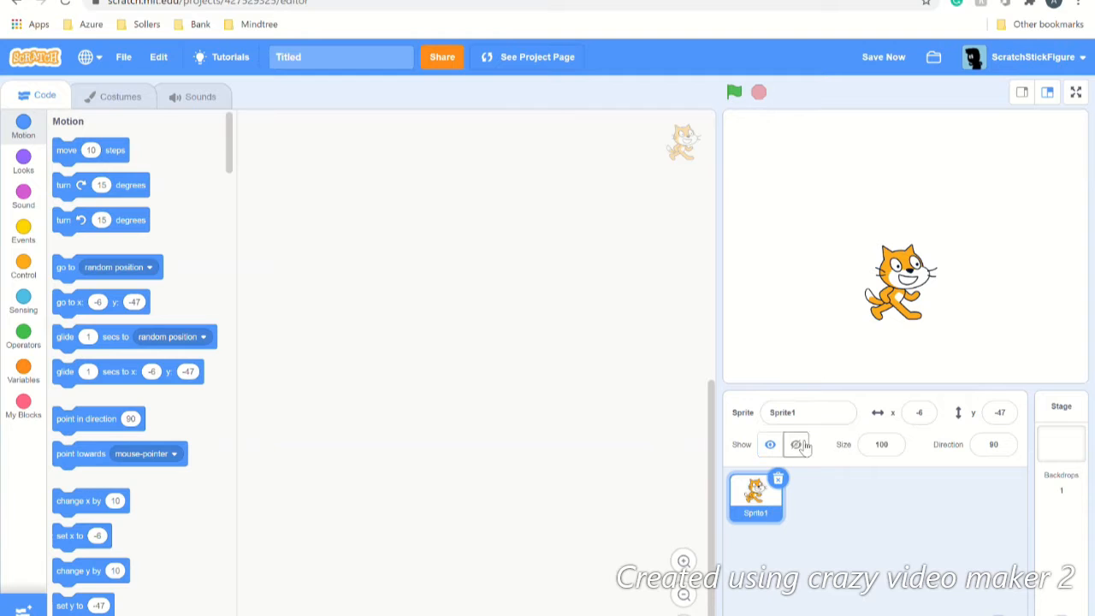
click(1070, 463)
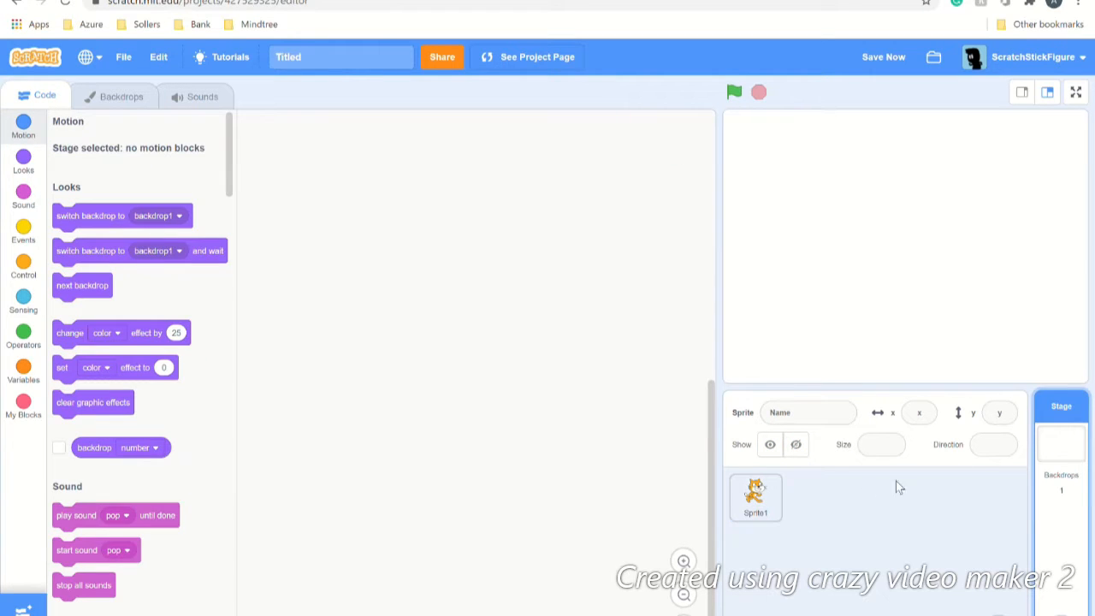
click(754, 500)
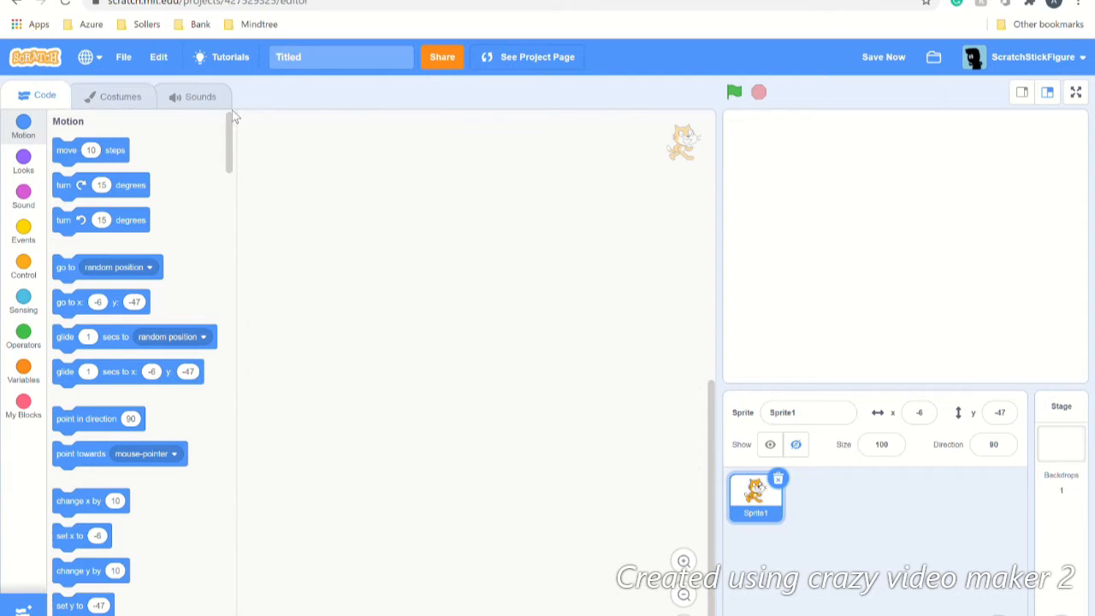
Step: Make the cat visible, view costume2 and costume1, then switch to the Meow sound
click(103, 101)
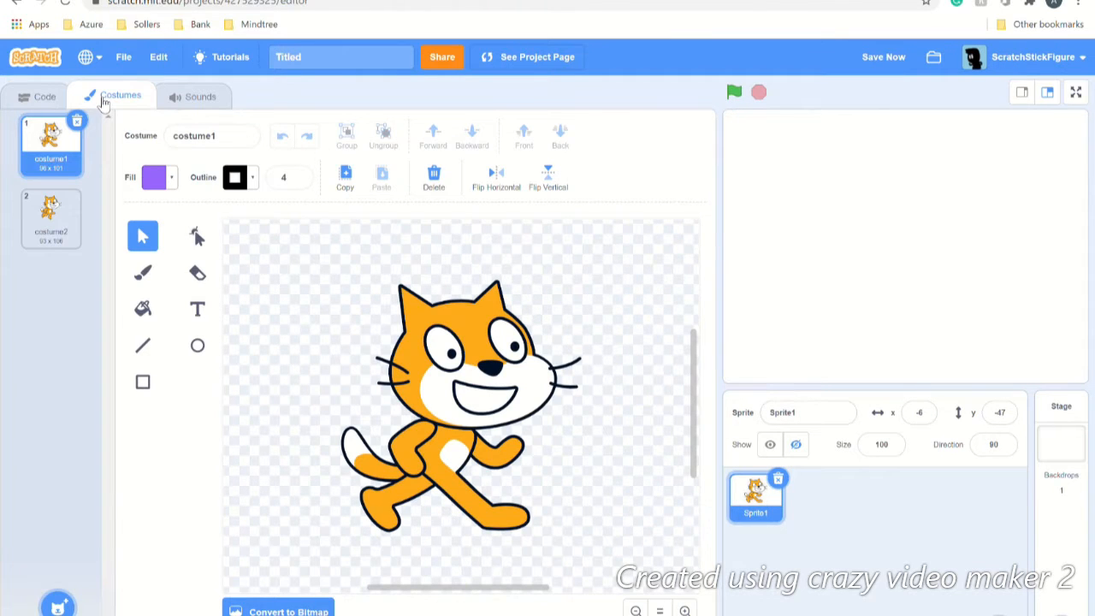
click(769, 443)
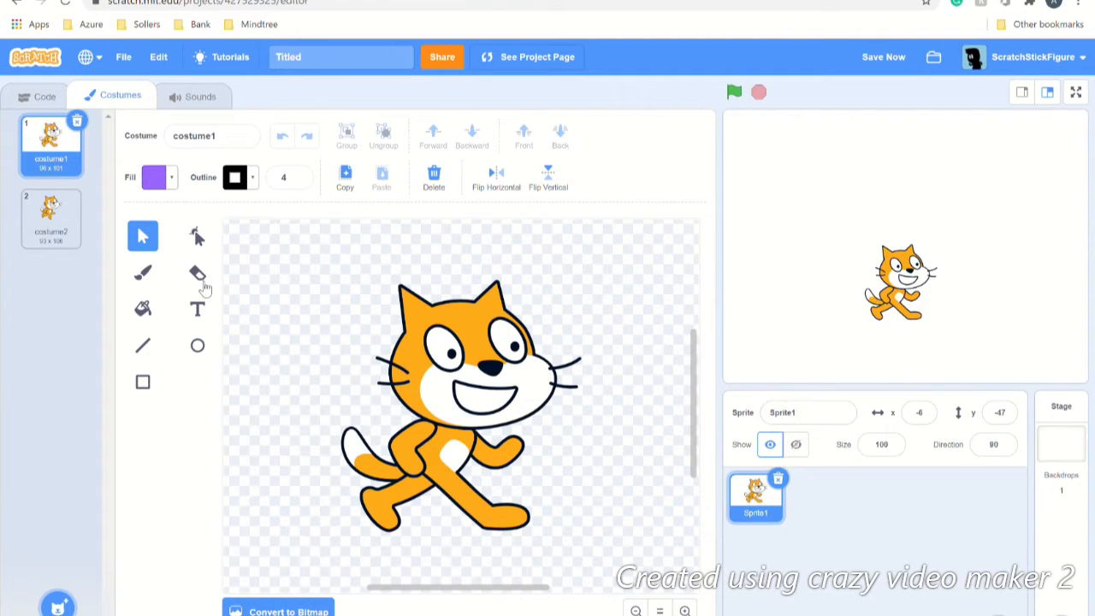
click(38, 236)
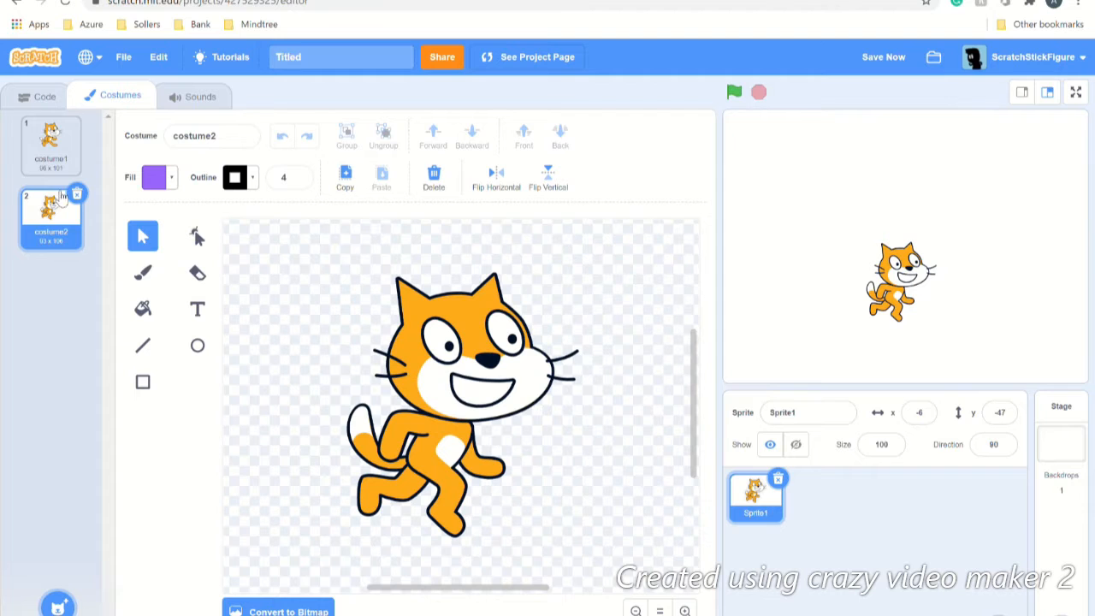
click(74, 153)
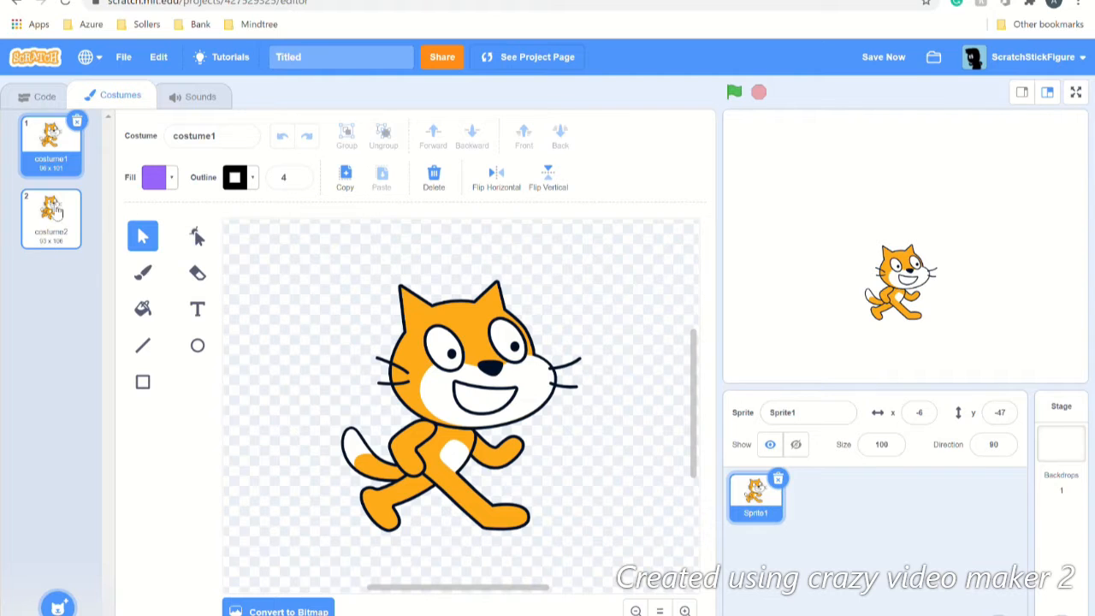
click(216, 110)
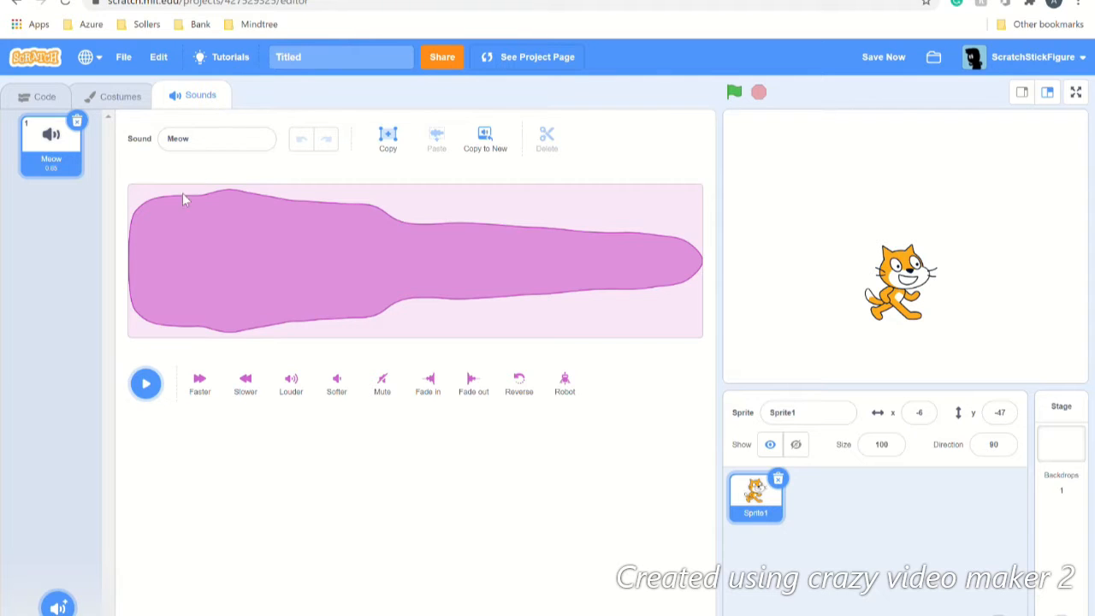
Step: Play Meow, then add A Trumpet from the sound library and play it
click(147, 387)
click(58, 606)
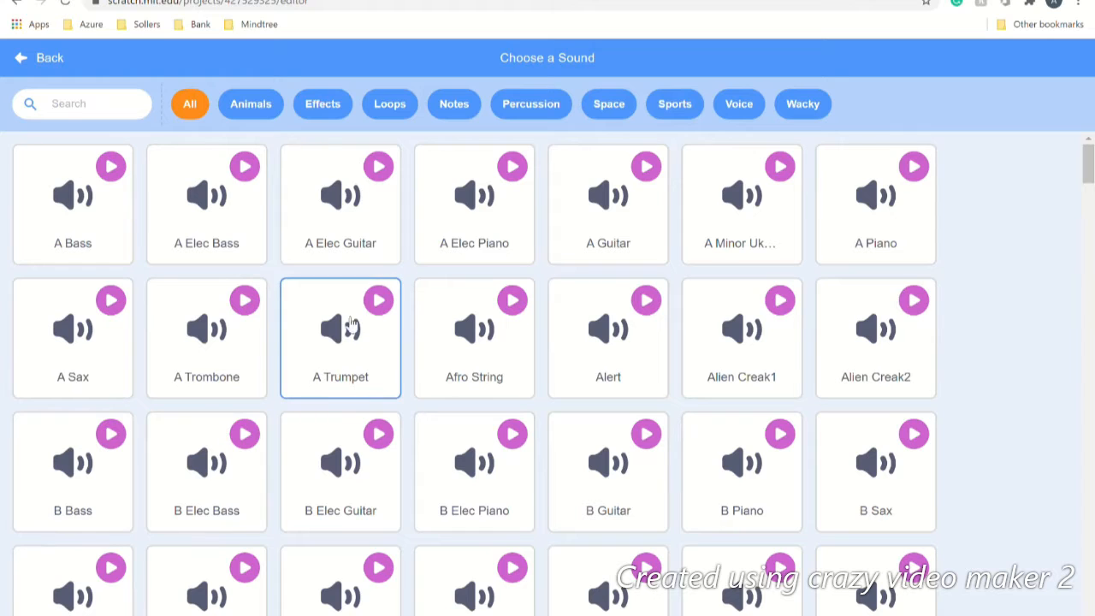
click(342, 376)
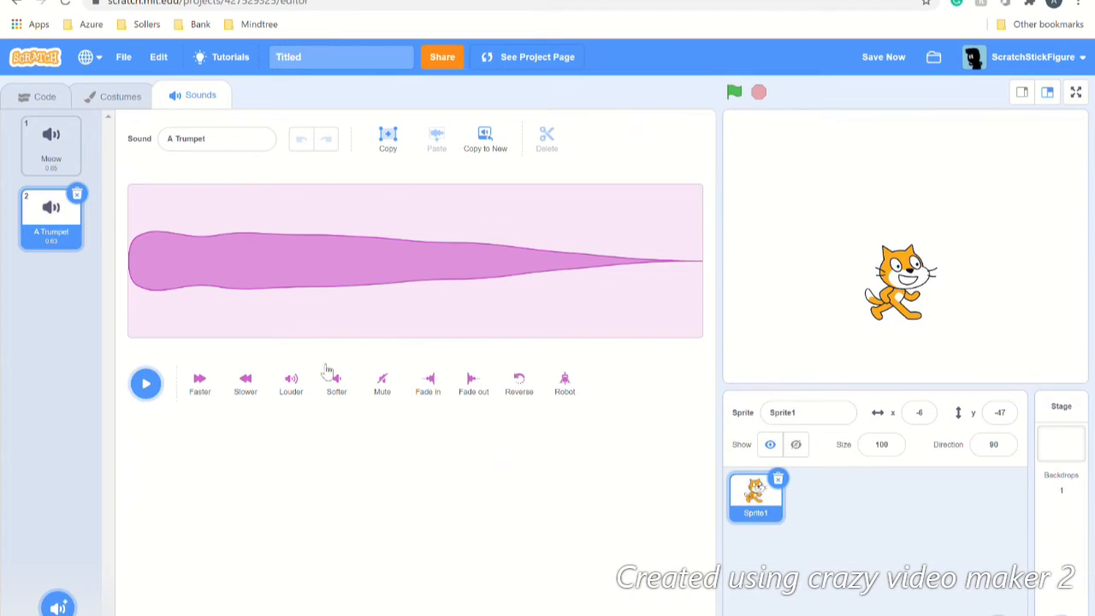
click(147, 384)
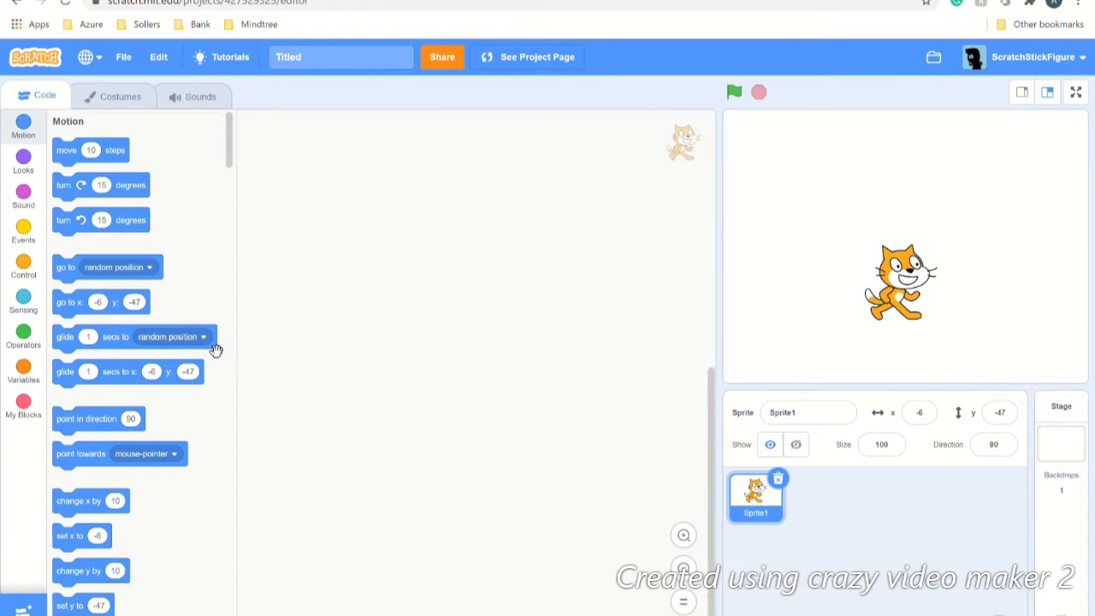
Step: Browse the Tutorials library grid, then close it to return to the editor
click(230, 60)
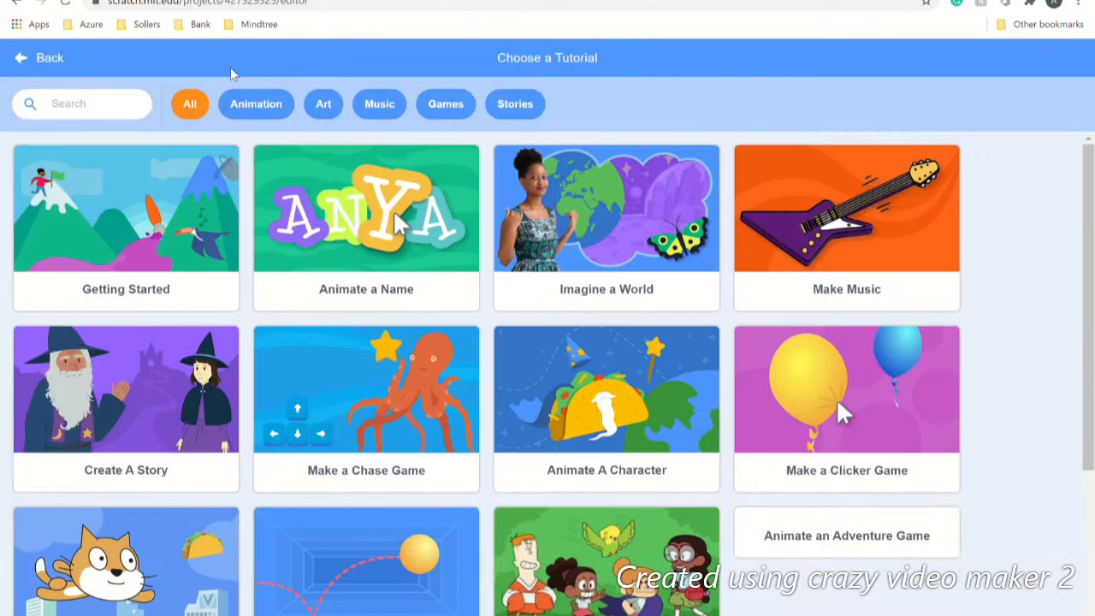
scroll(838, 397, down, 1)
scroll(485, 286, down, 10)
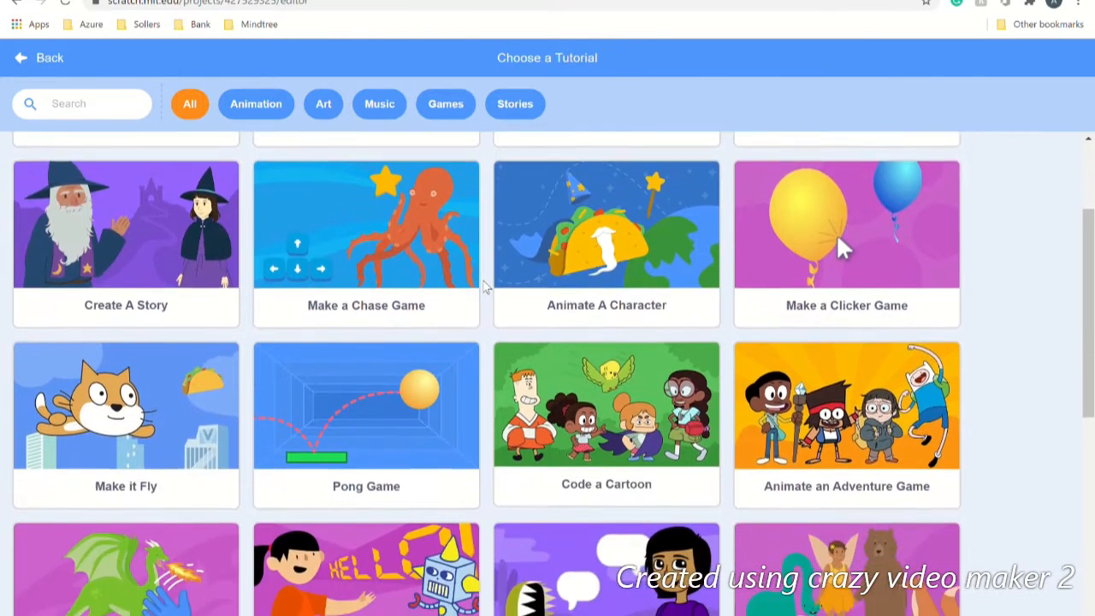
scroll(484, 287, down, 1)
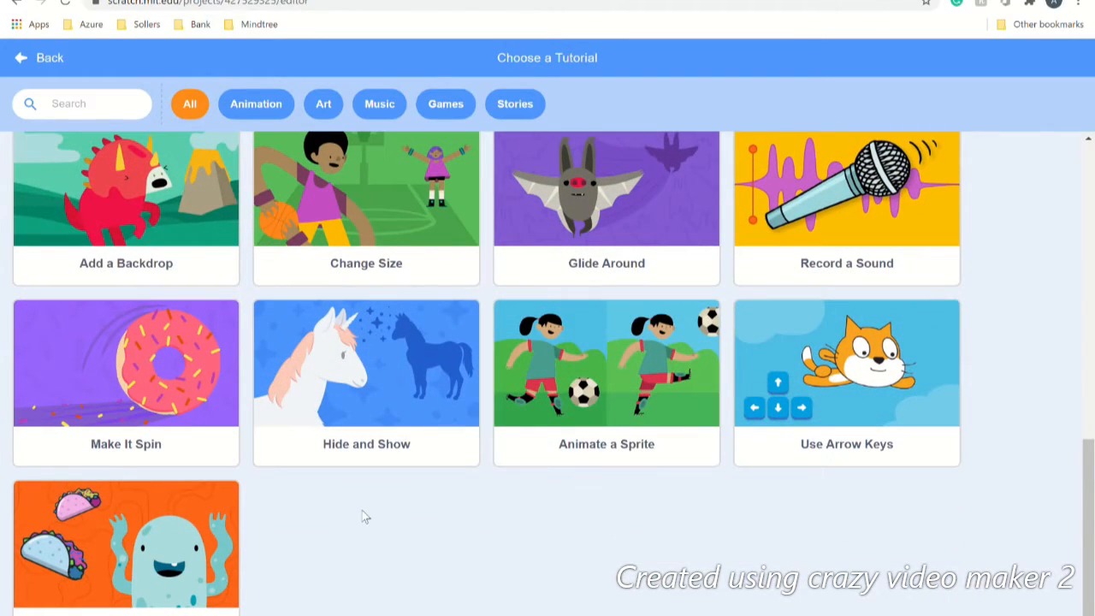
scroll(362, 516, up, 10)
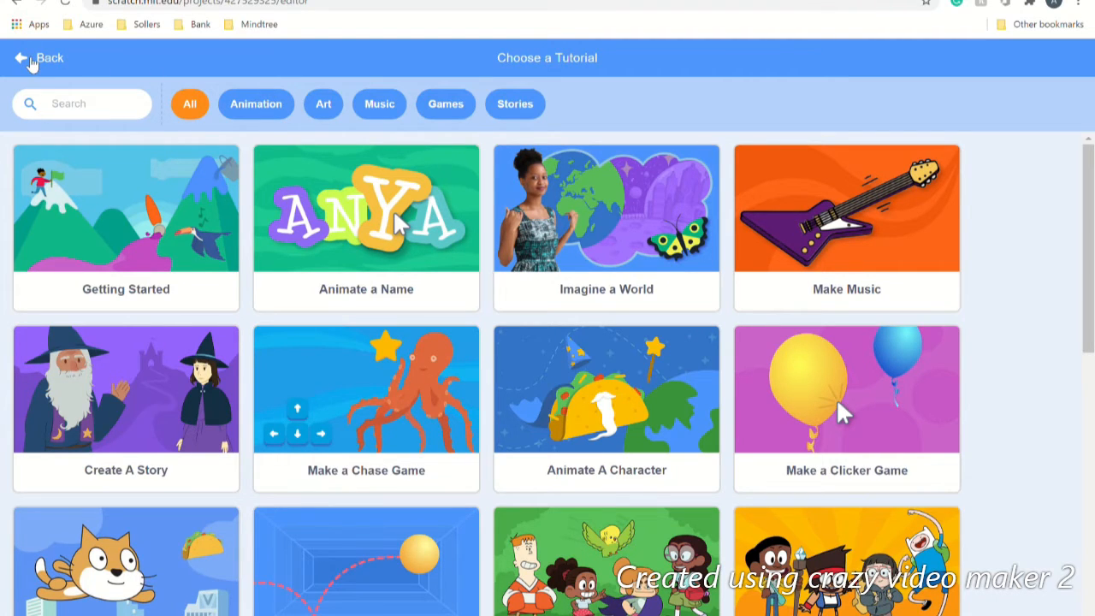
scroll(517, 492, down, 5)
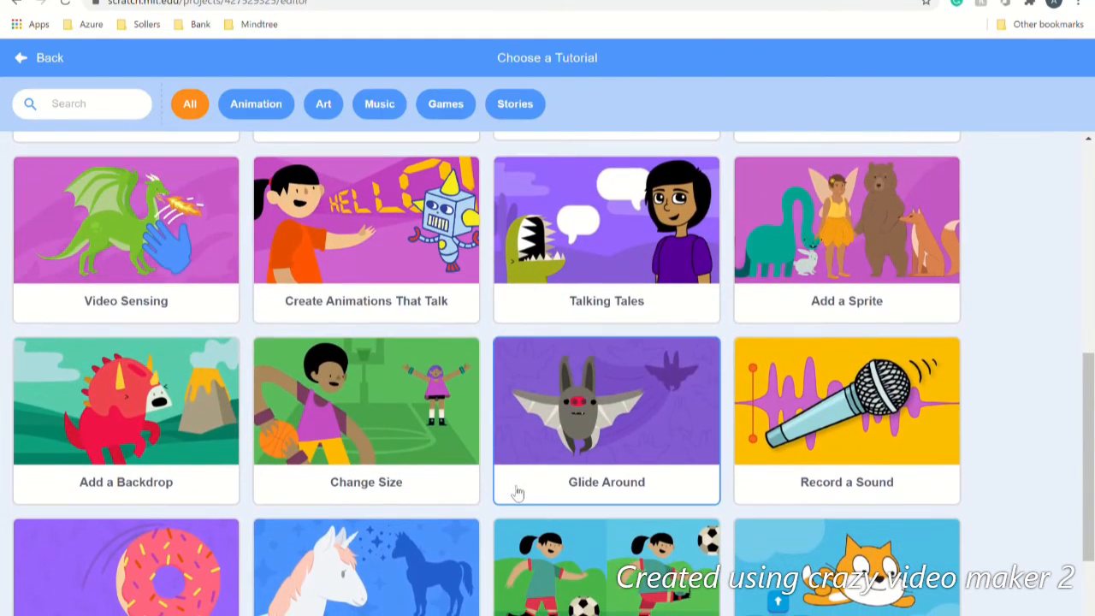
scroll(517, 492, up, 5)
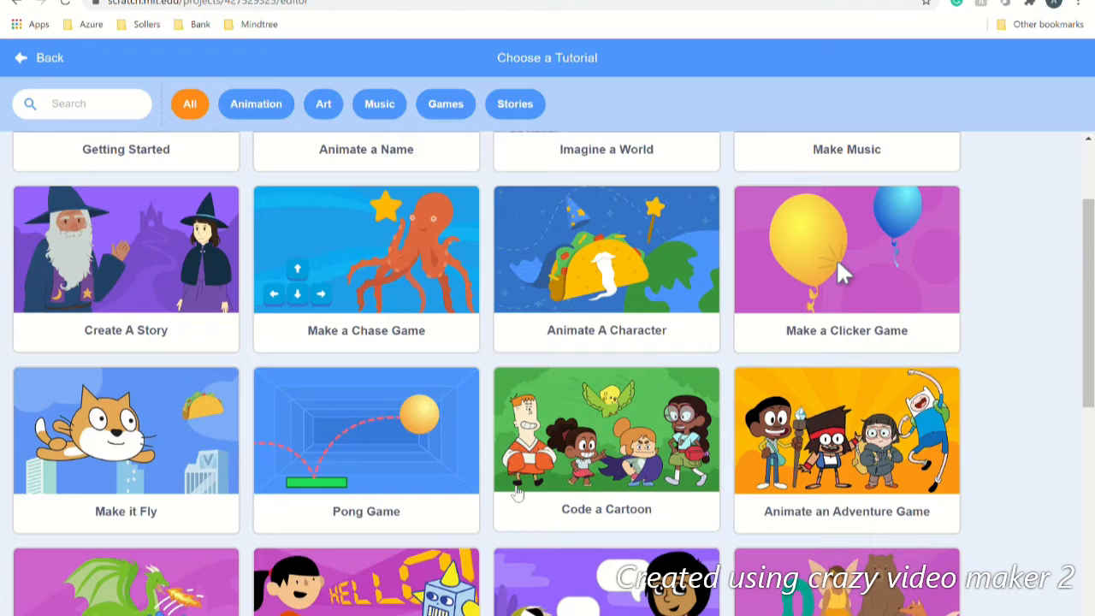
scroll(516, 493, down, 4)
scroll(517, 492, up, 3)
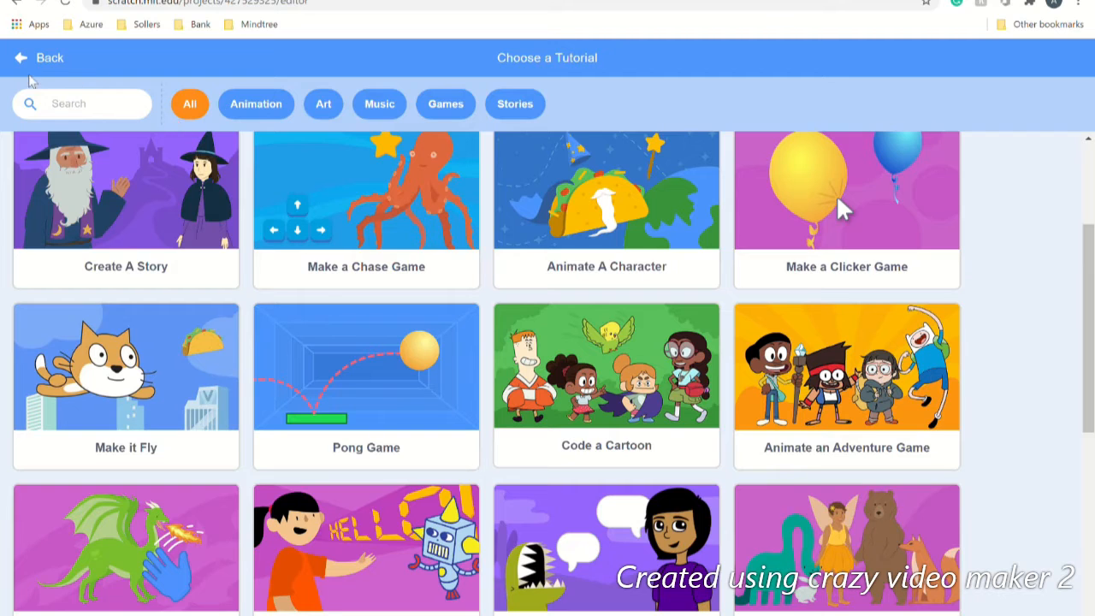
click(35, 60)
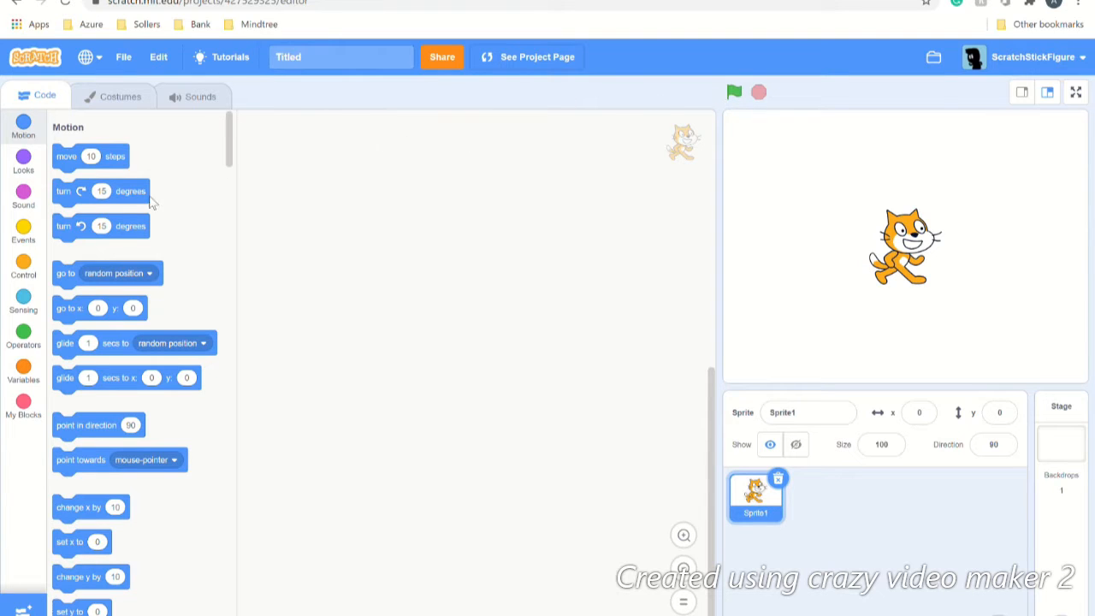
Step: Test a go to random position block repeatedly, leaving the cat at x 143, y -37, then delete it
drag(74, 279, 452, 204)
click(457, 206)
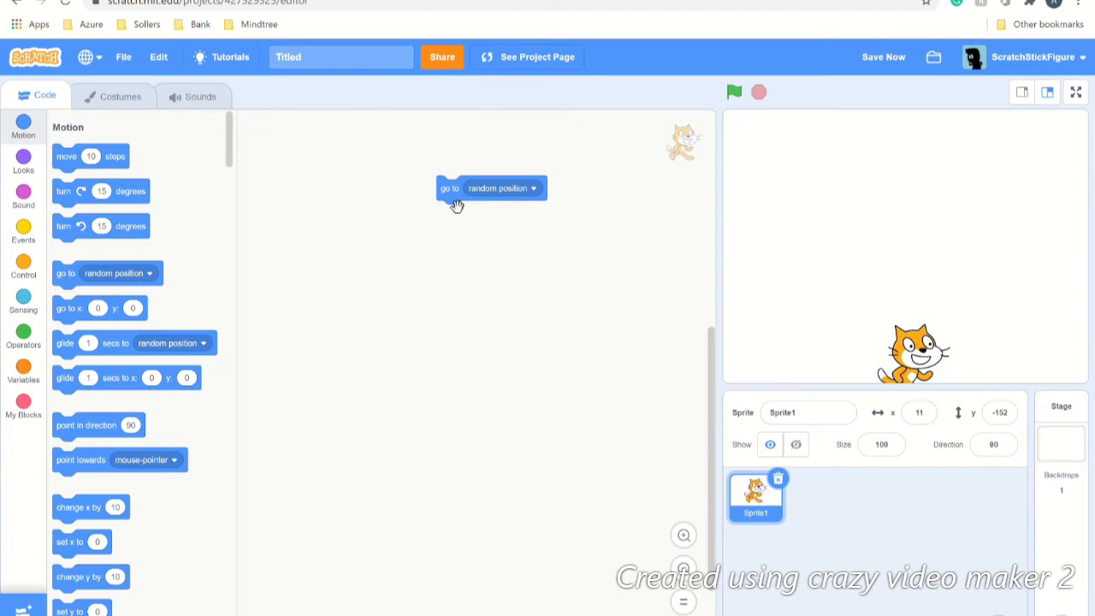
click(457, 206)
click(457, 206)
click(457, 206)
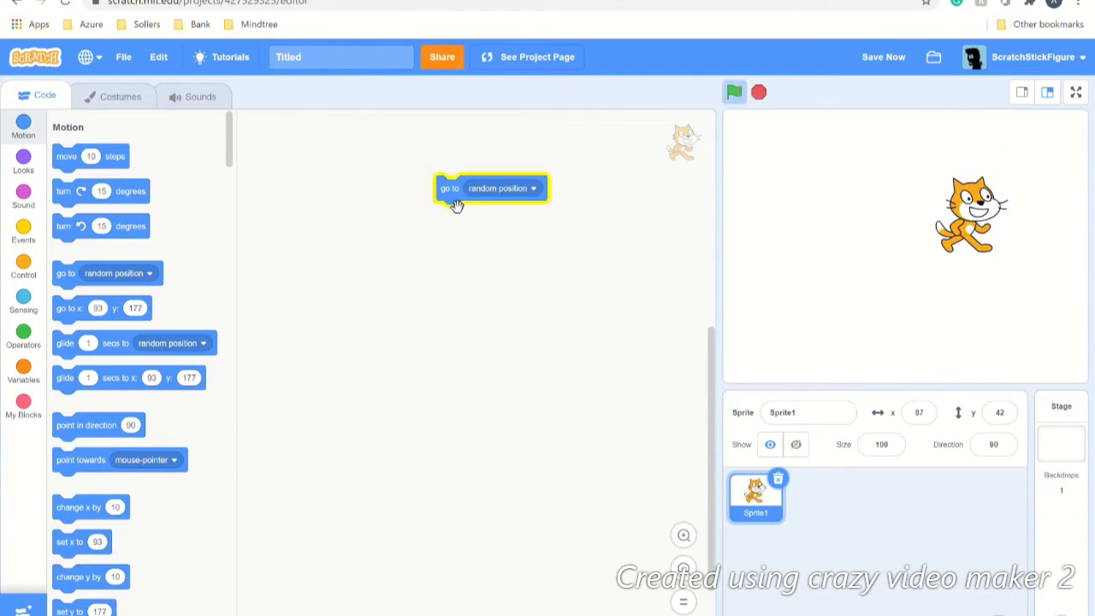
click(457, 206)
click(457, 206)
click(456, 206)
click(456, 206)
click(456, 206)
click(457, 206)
click(457, 206)
click(457, 206)
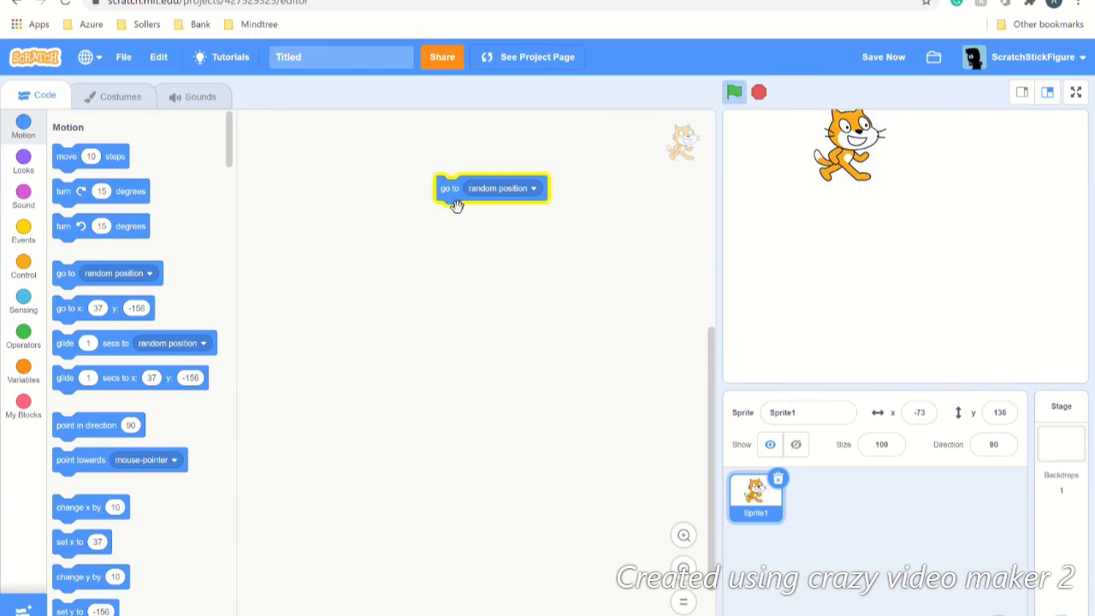
click(456, 206)
click(457, 206)
click(457, 206)
click(456, 206)
click(457, 206)
click(457, 206)
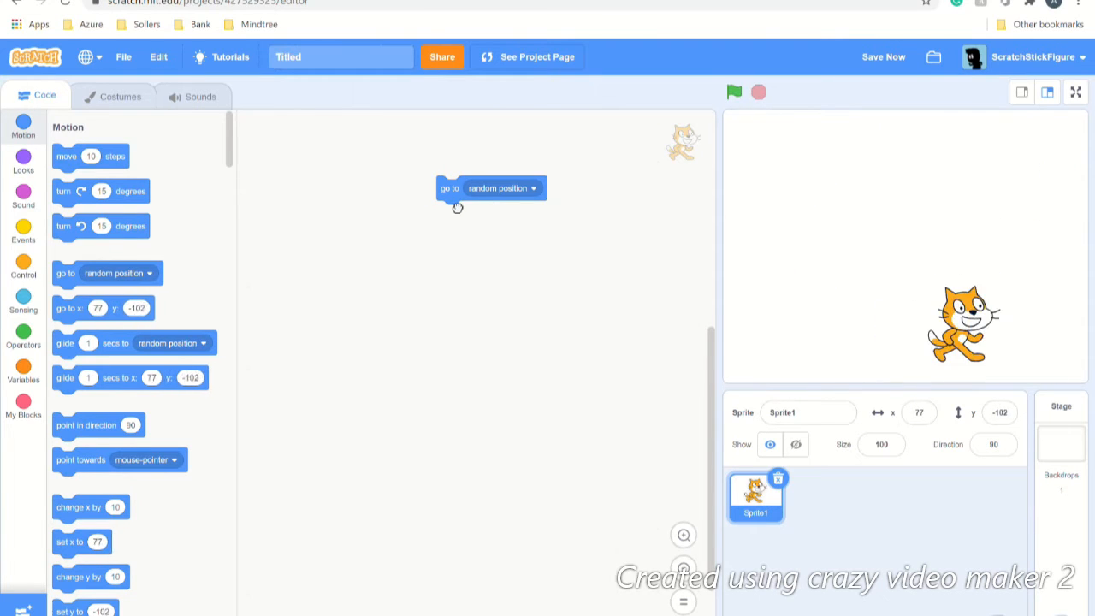
click(457, 206)
click(456, 206)
click(456, 206)
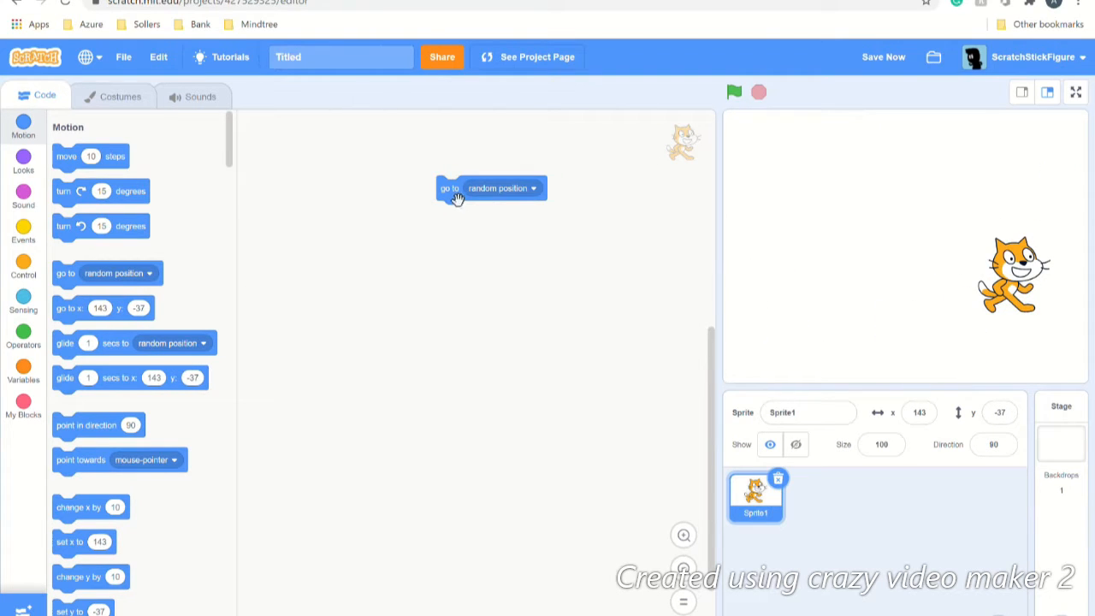
drag(457, 199, 57, 286)
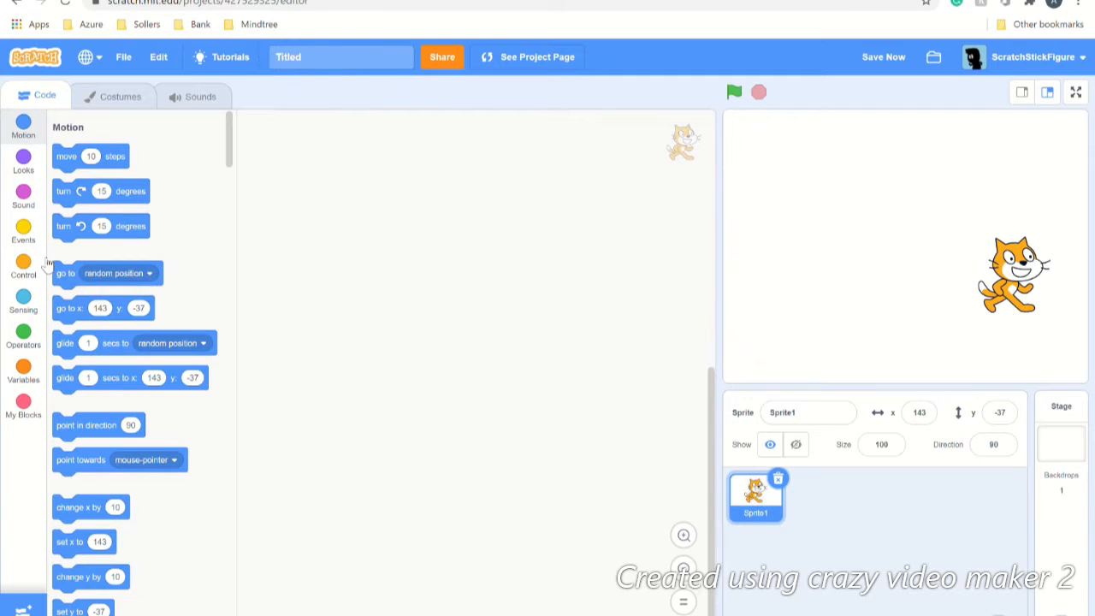
Step: Build a 'when green flag clicked' script with 'go to random position' beneath it
click(24, 231)
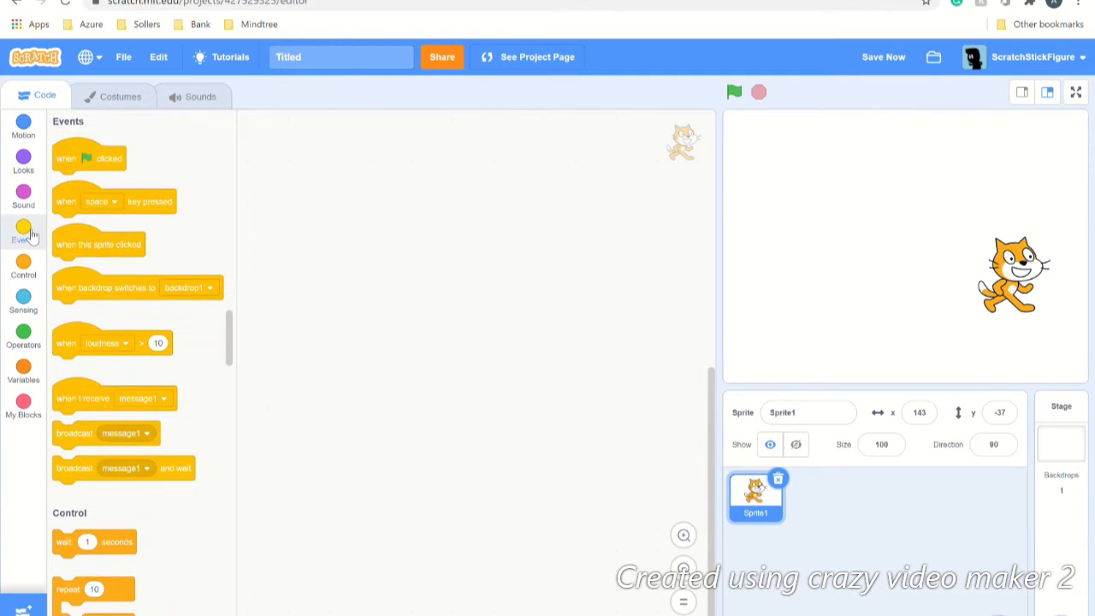
drag(89, 160, 305, 154)
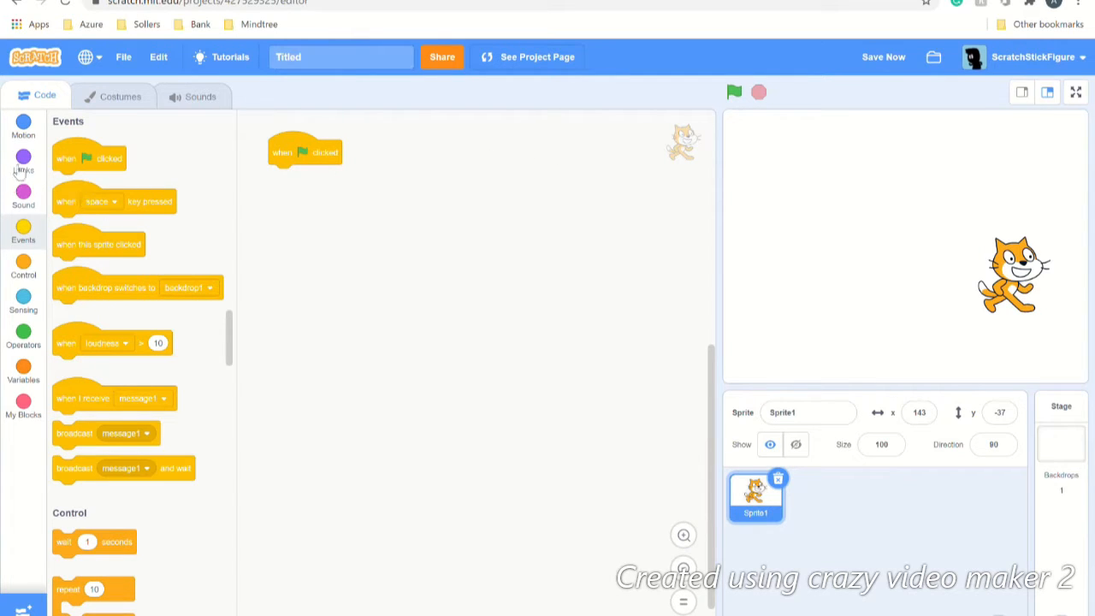
click(24, 124)
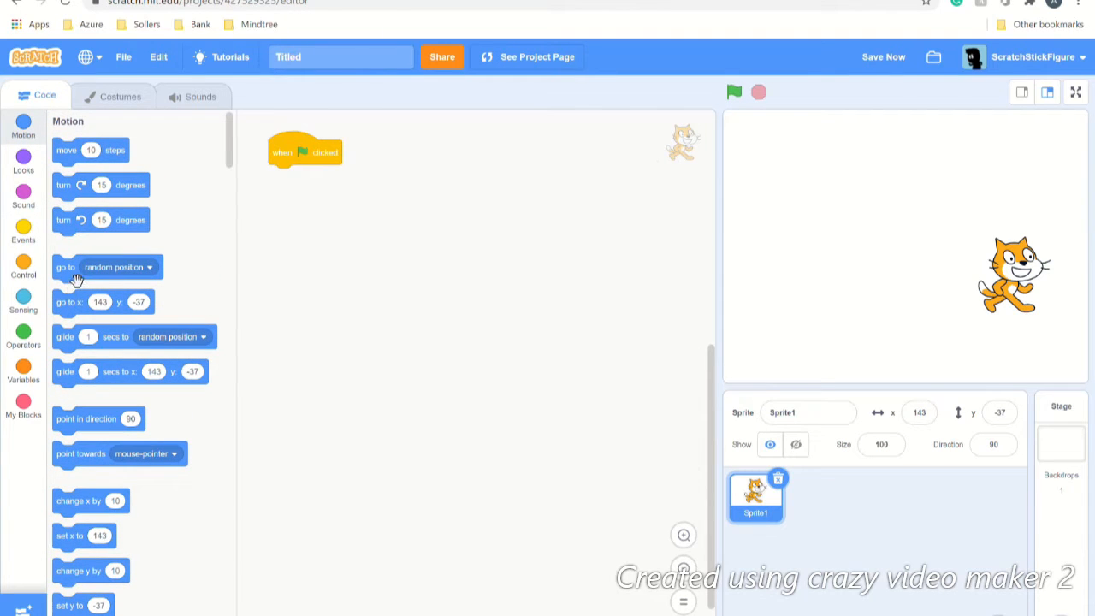
drag(76, 280, 301, 196)
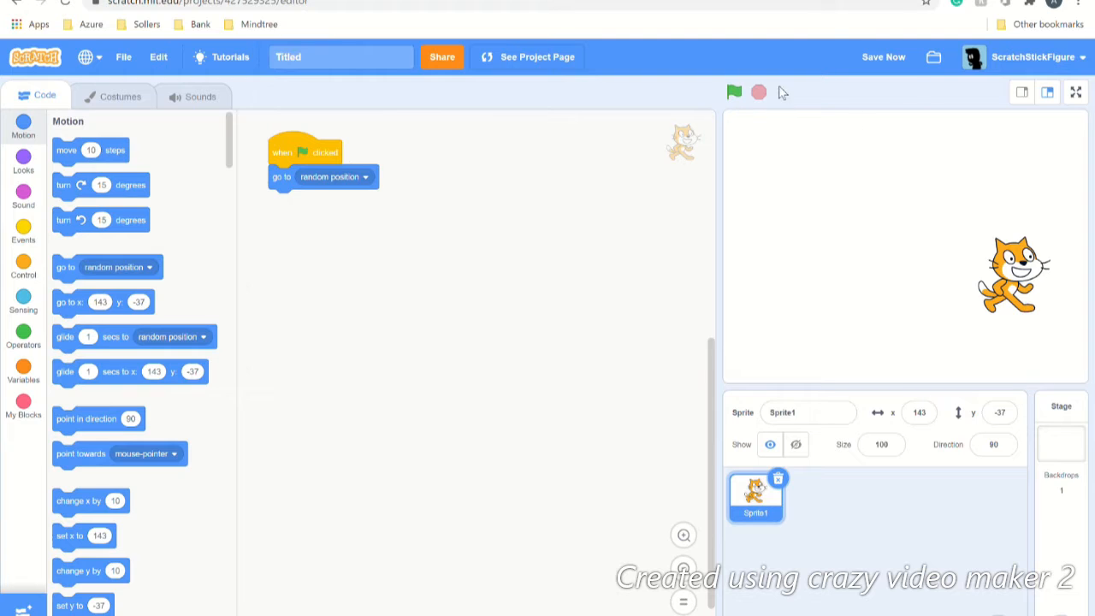
Step: Run the green flag repeatedly so the cat jumps around, ending at x 189, y -108
click(734, 92)
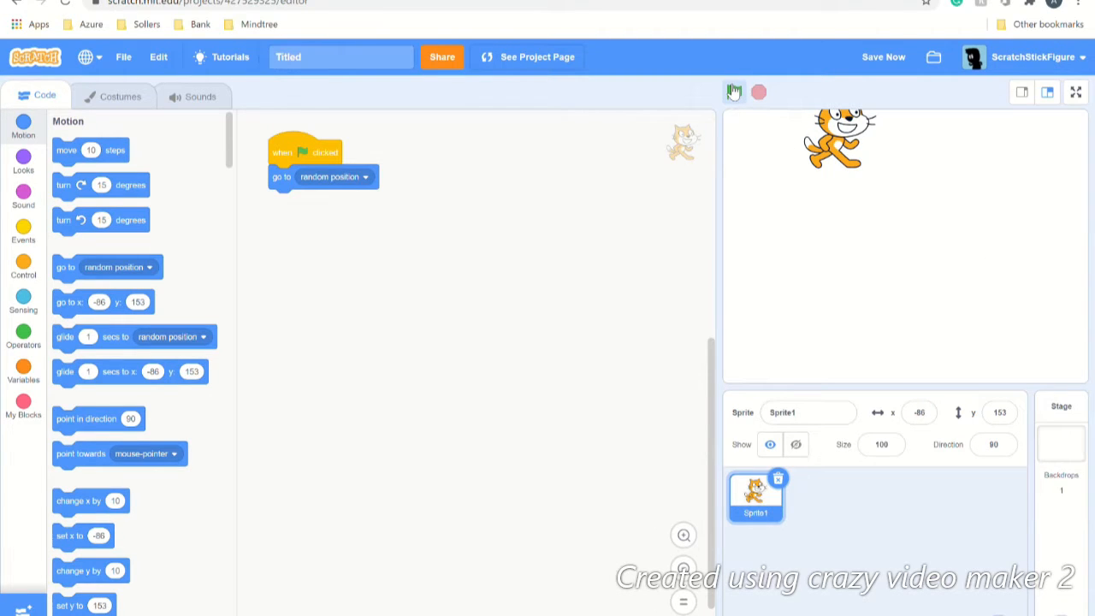
click(735, 91)
click(735, 91)
click(734, 92)
click(735, 91)
click(734, 91)
click(735, 91)
click(735, 92)
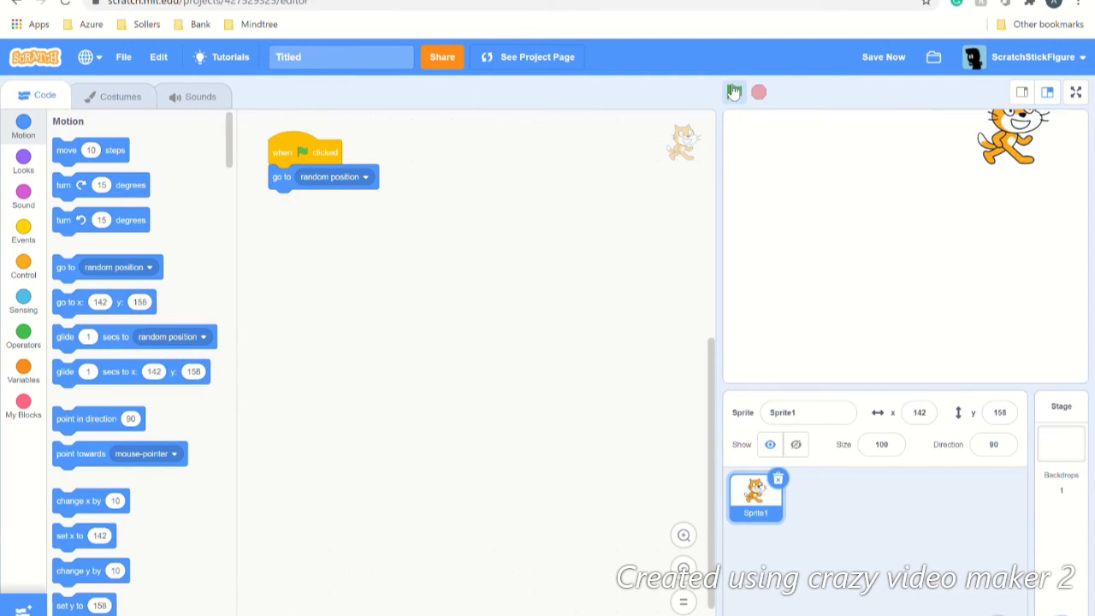
click(734, 92)
click(734, 91)
click(733, 92)
click(734, 91)
click(734, 92)
click(734, 92)
click(734, 91)
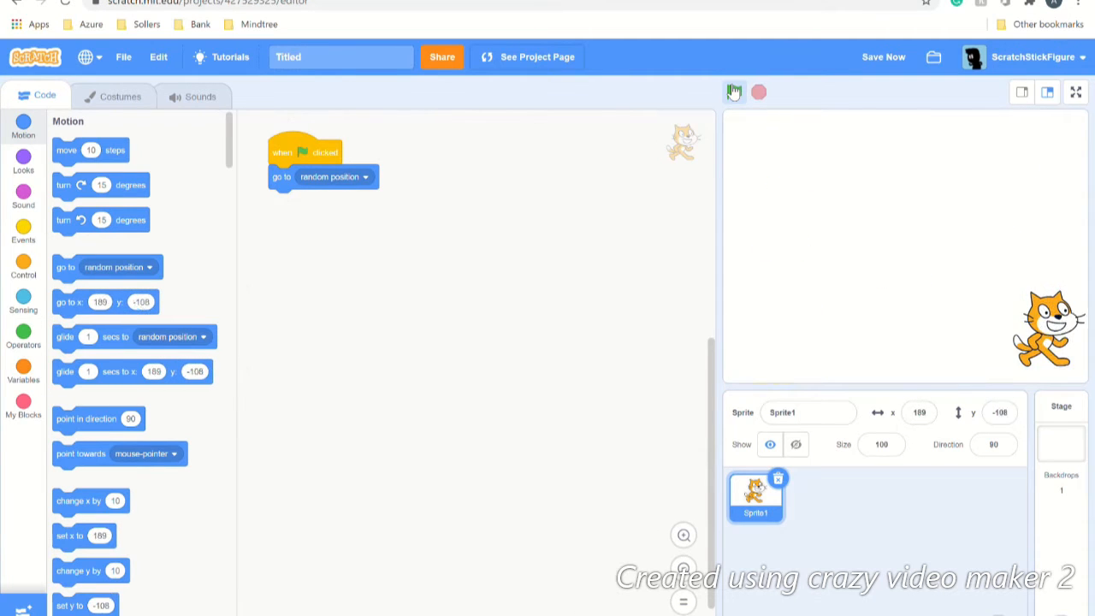
click(733, 91)
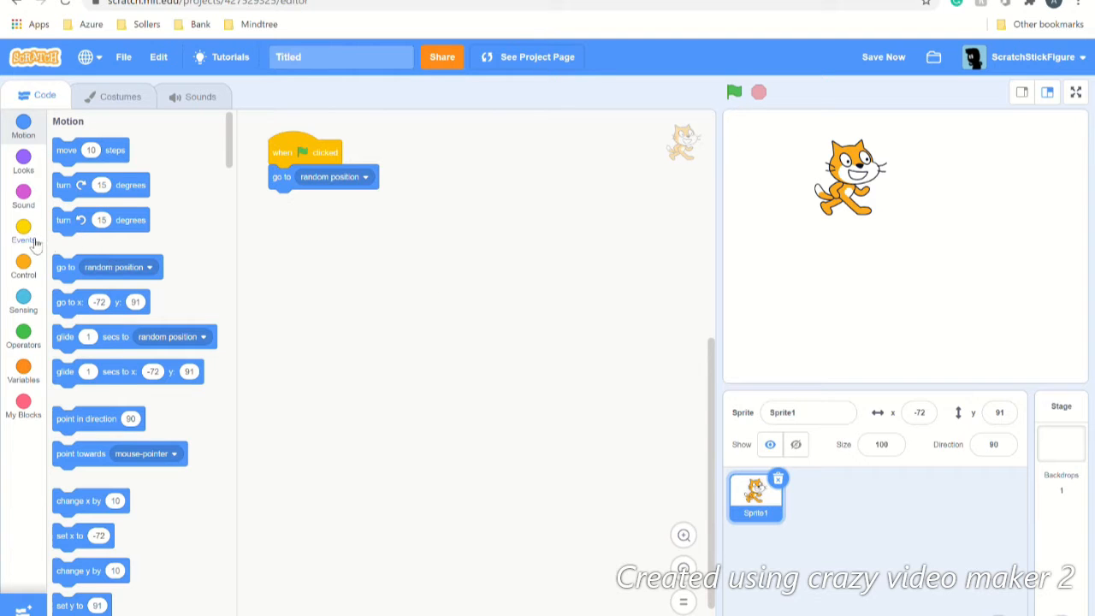
Step: Append 'wait 1 seconds' and 'play sound A Trumpet until done' to the flag script and test it
click(23, 266)
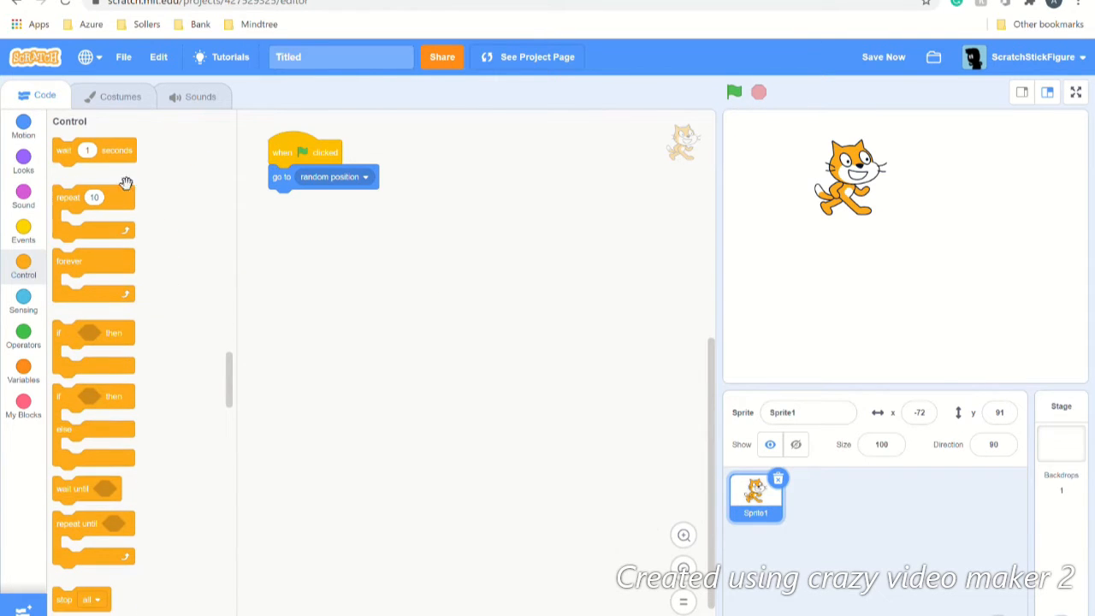
drag(129, 153, 329, 225)
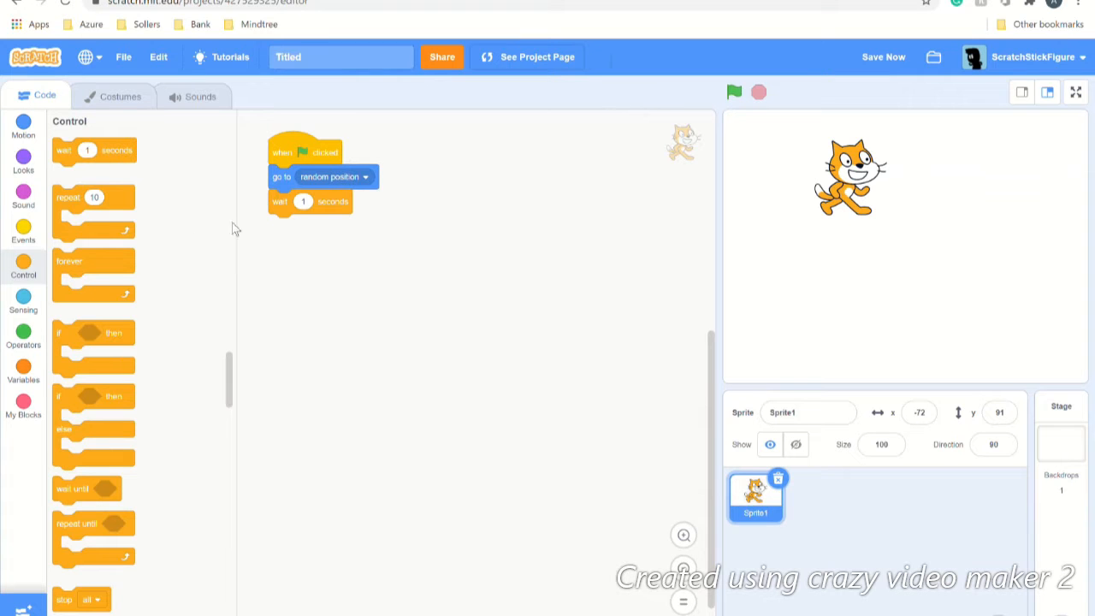
click(23, 196)
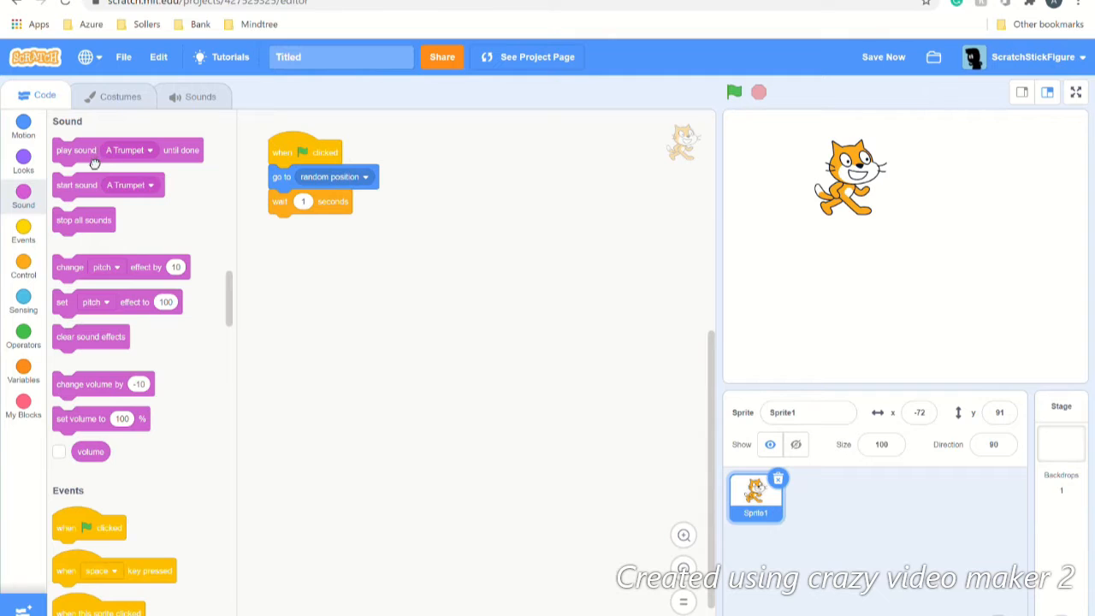
drag(95, 163, 312, 248)
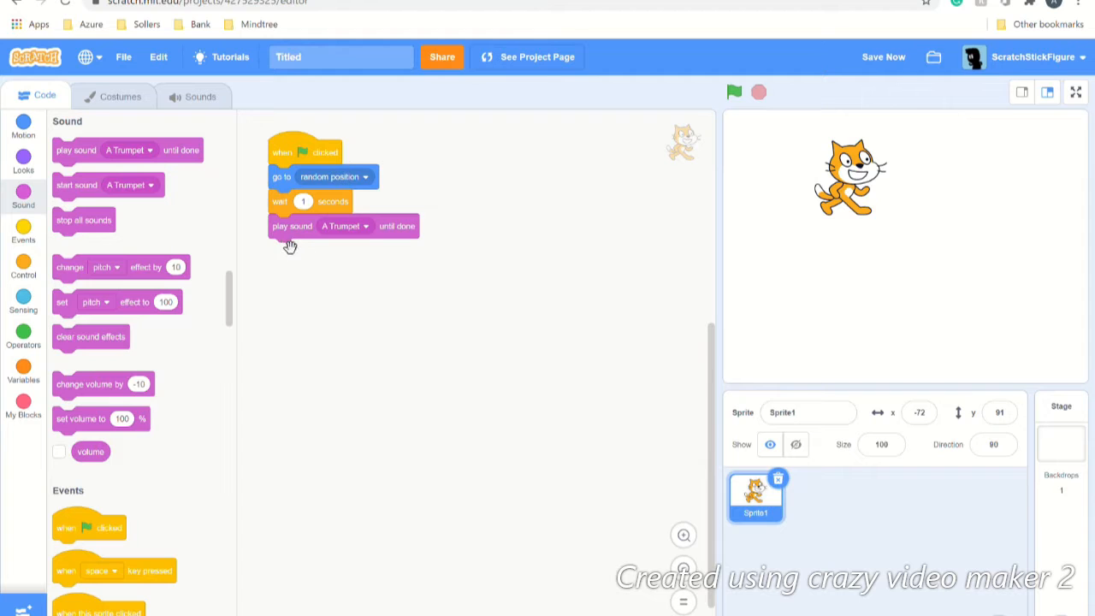
click(734, 93)
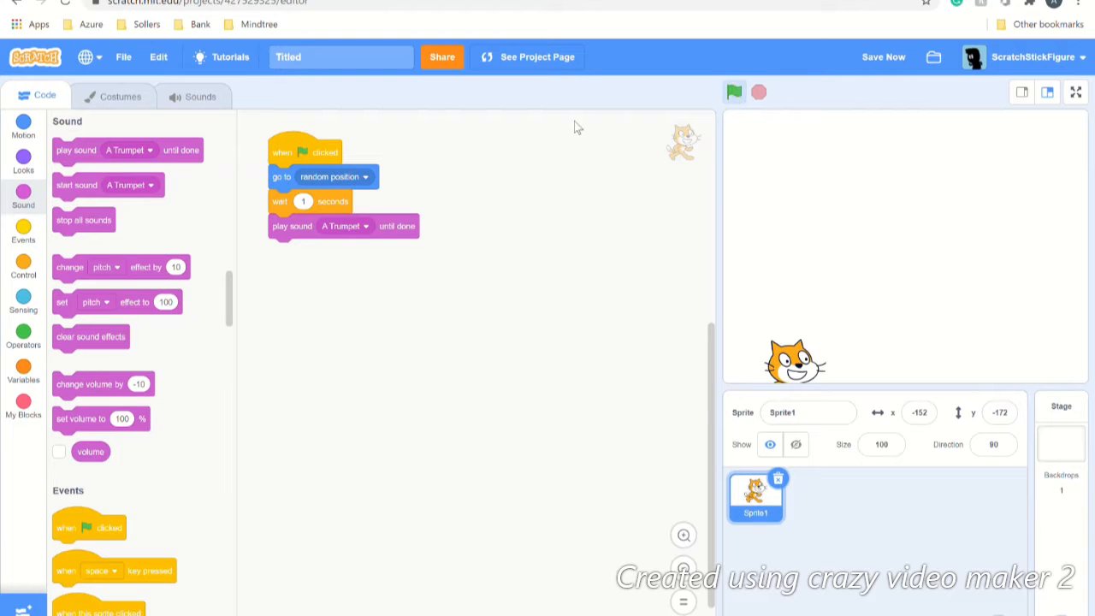
Step: Place a loose forever block in the script area below the flag script
scroll(84, 432, down, 2)
scroll(84, 432, down, 12)
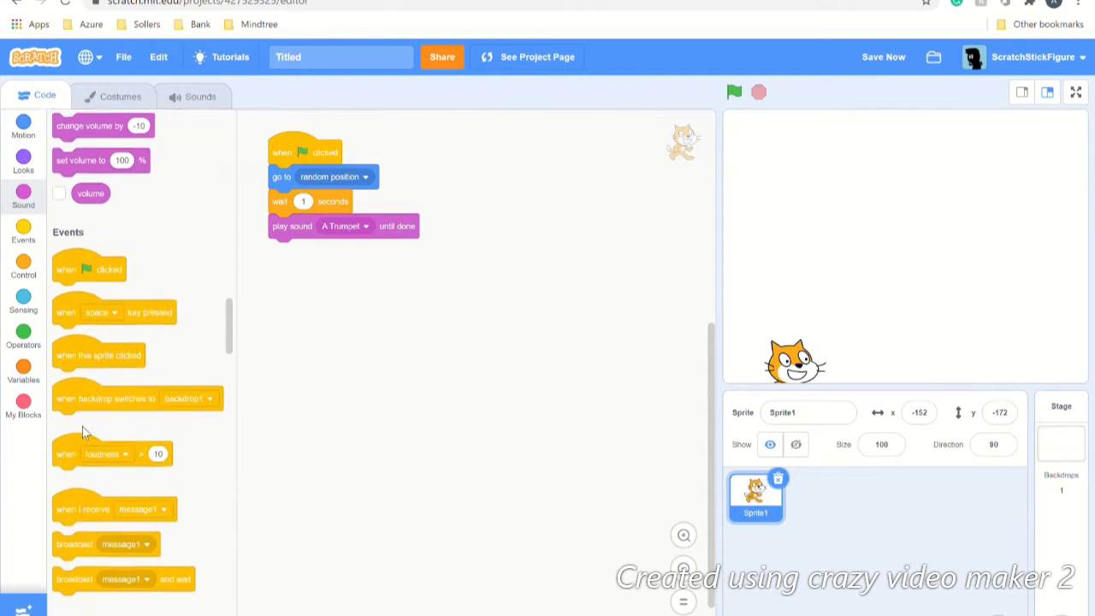
scroll(91, 433, down, 6)
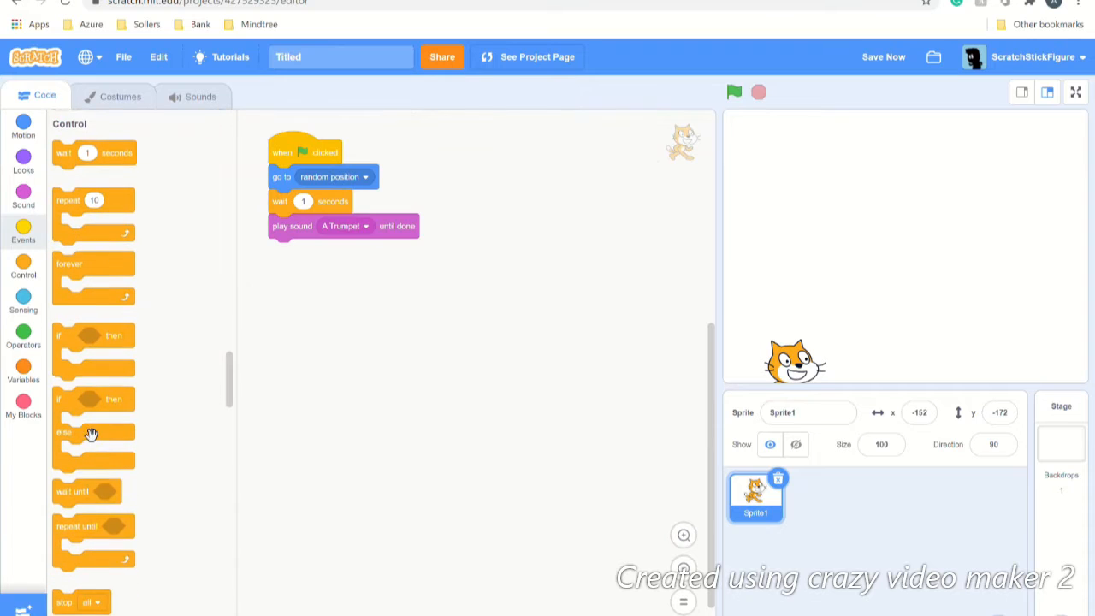
drag(101, 276, 385, 306)
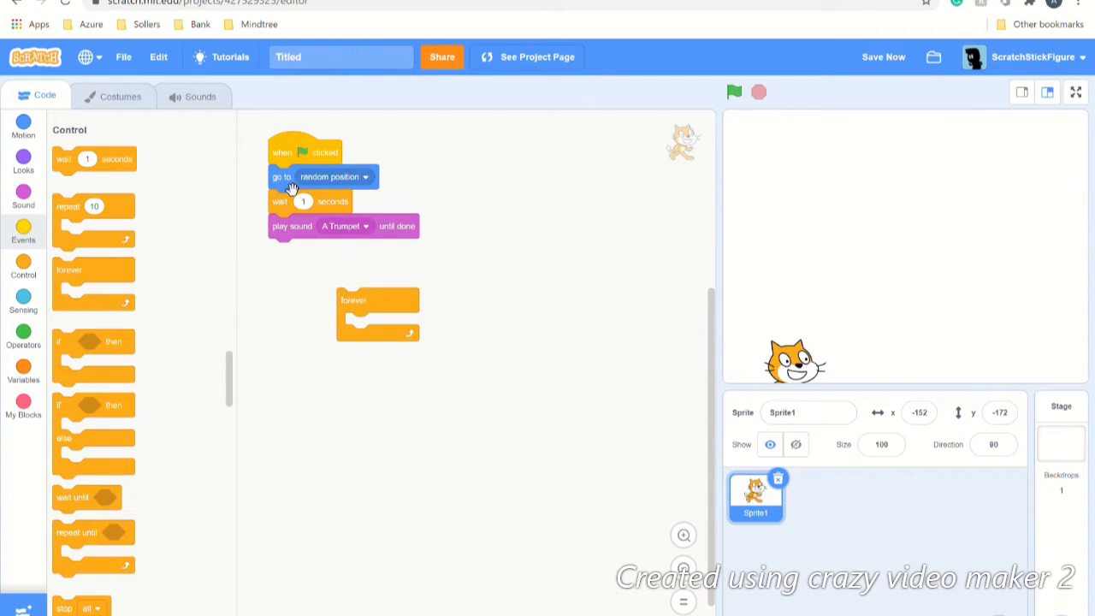
Step: Loop the go to, wait and trumpet blocks forever under the flag hat, test, then delete the loop
drag(289, 183, 359, 351)
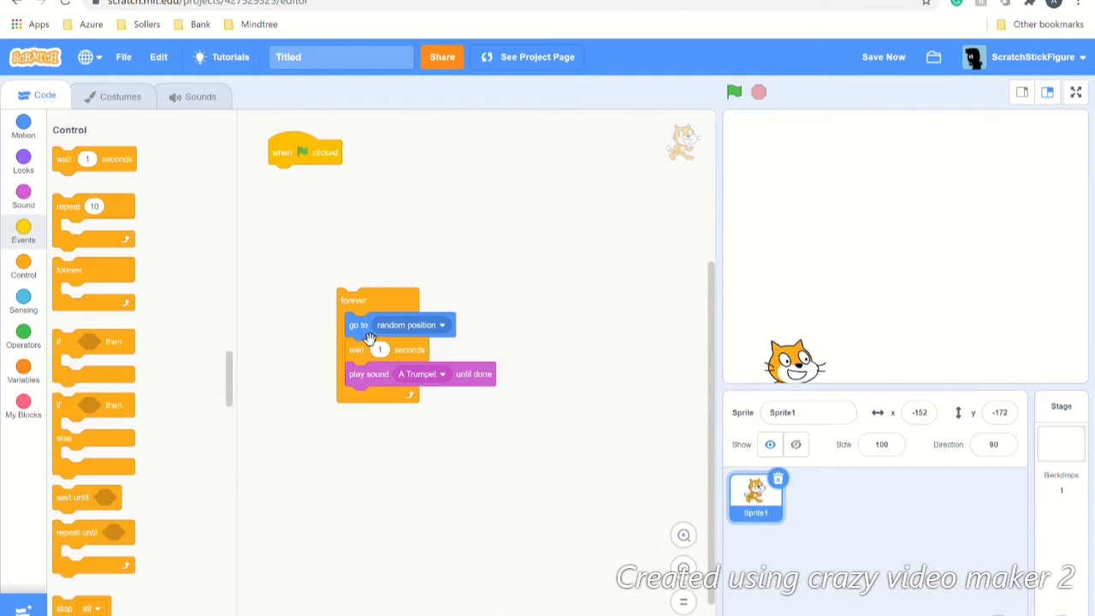
drag(366, 306, 301, 201)
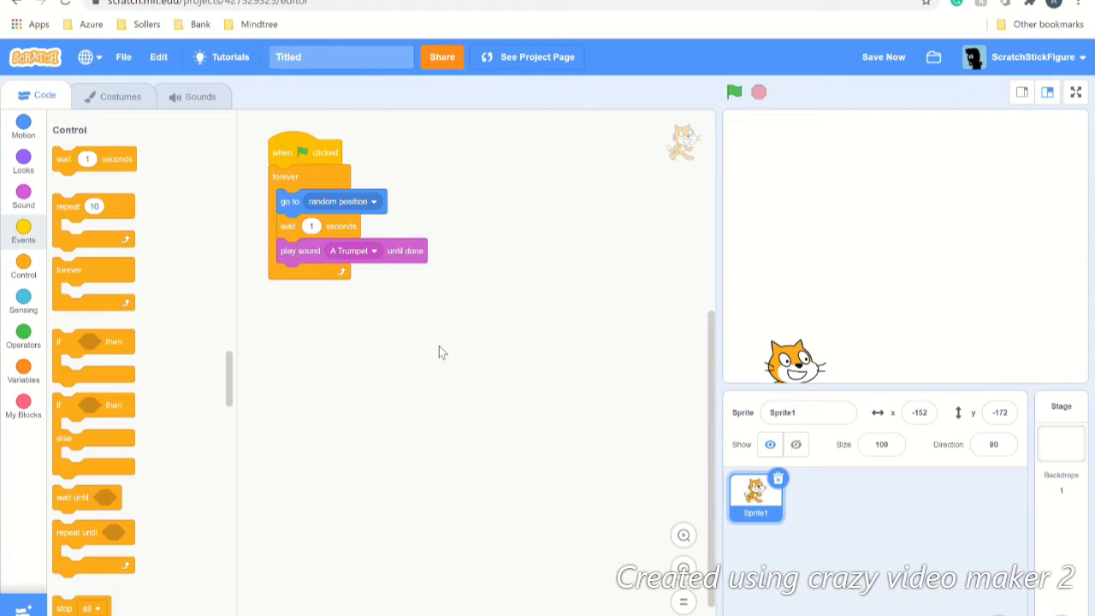
click(733, 92)
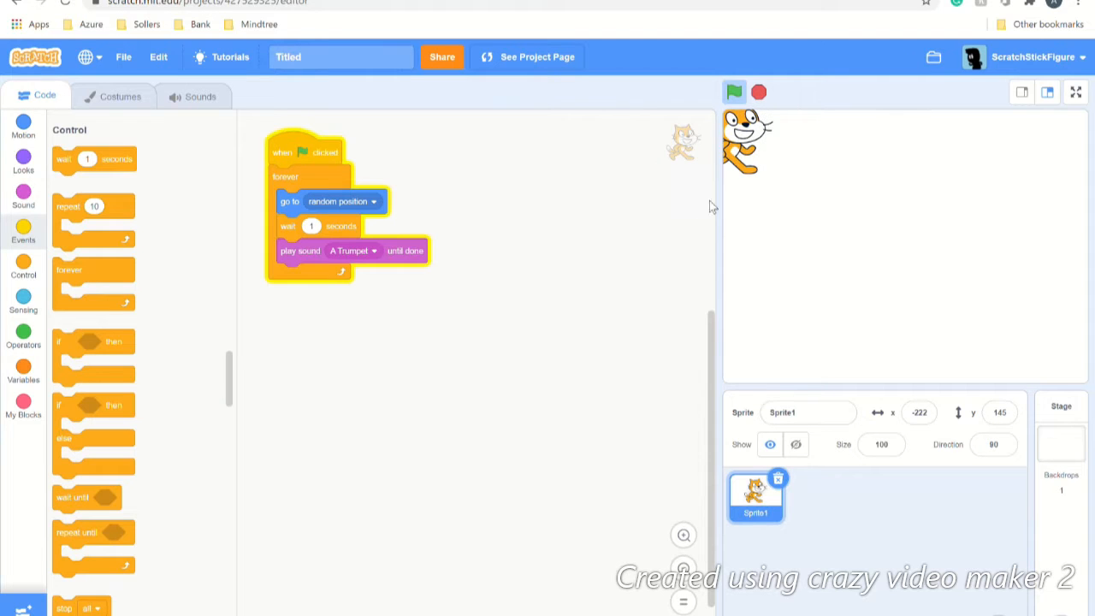
click(760, 93)
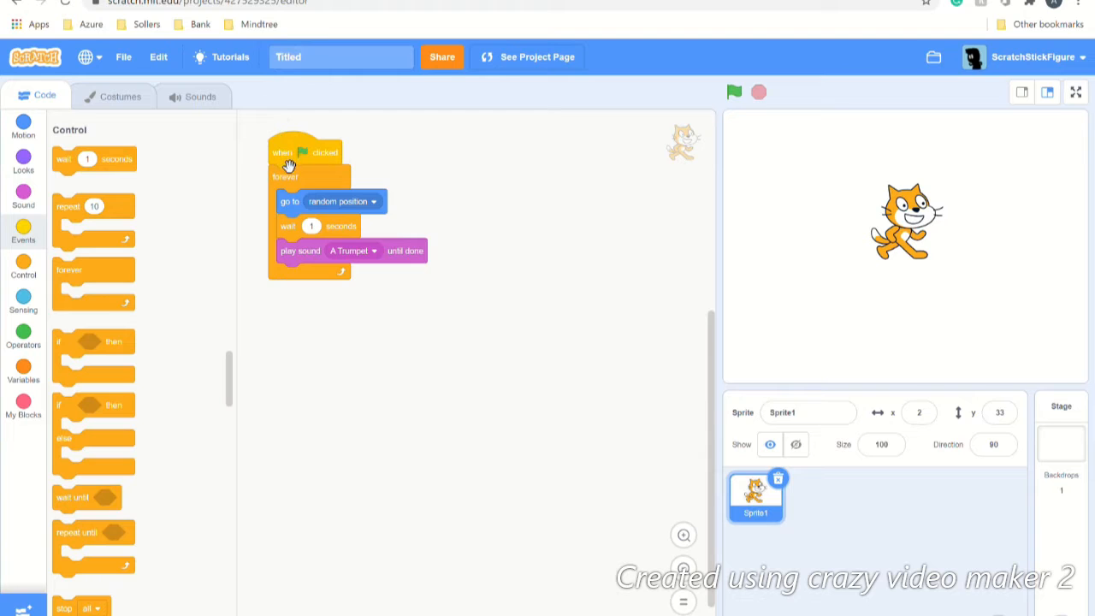
drag(296, 192, 120, 350)
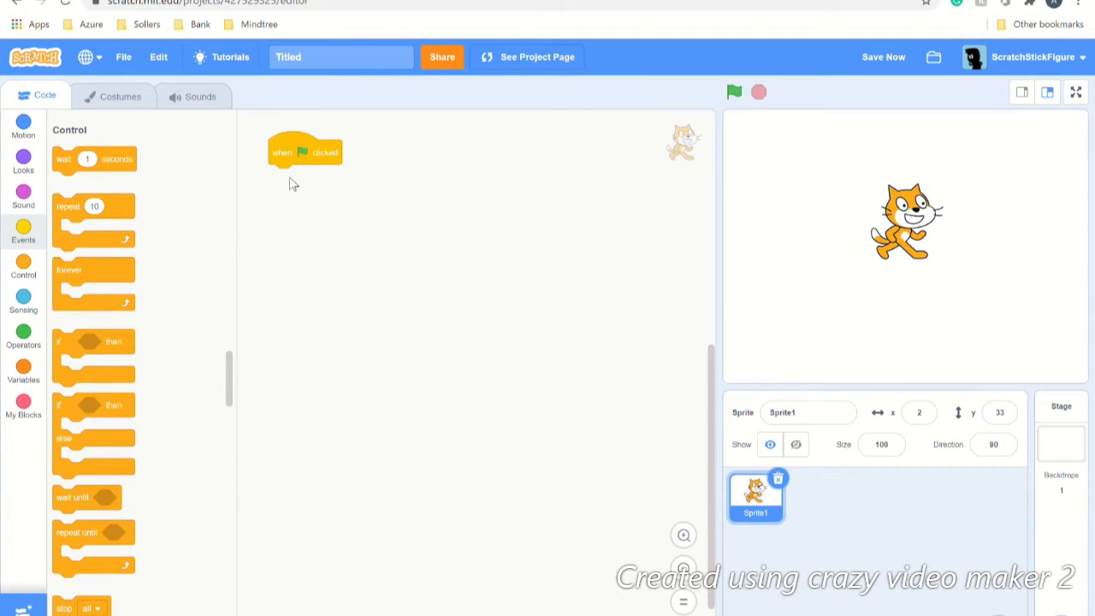
Step: Save the project, then paint a new blank sprite, Sprite2, with an empty costume1
click(885, 58)
mouse_move(999, 612)
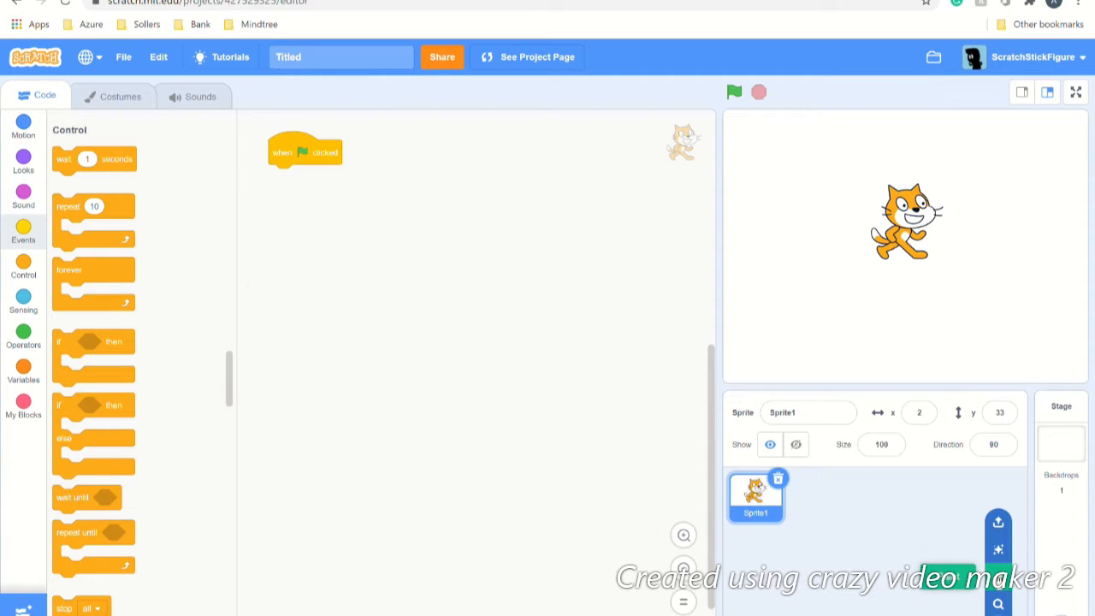
click(998, 579)
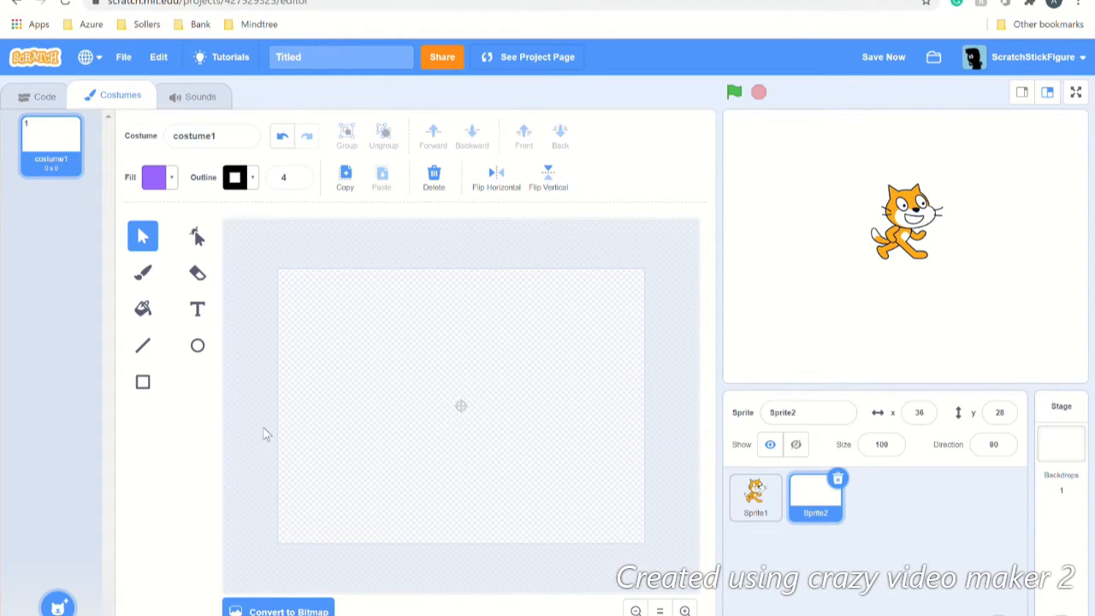
click(144, 274)
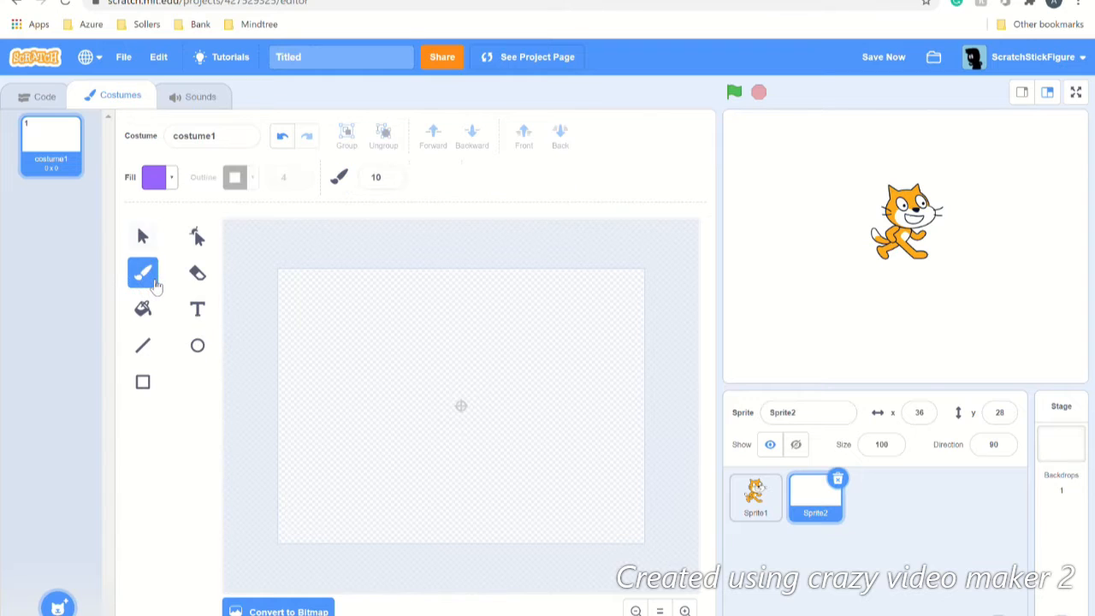
mouse_move(453, 382)
mouse_down()
mouse_move(434, 335)
mouse_move(524, 337)
mouse_move(545, 415)
mouse_move(532, 425)
mouse_up()
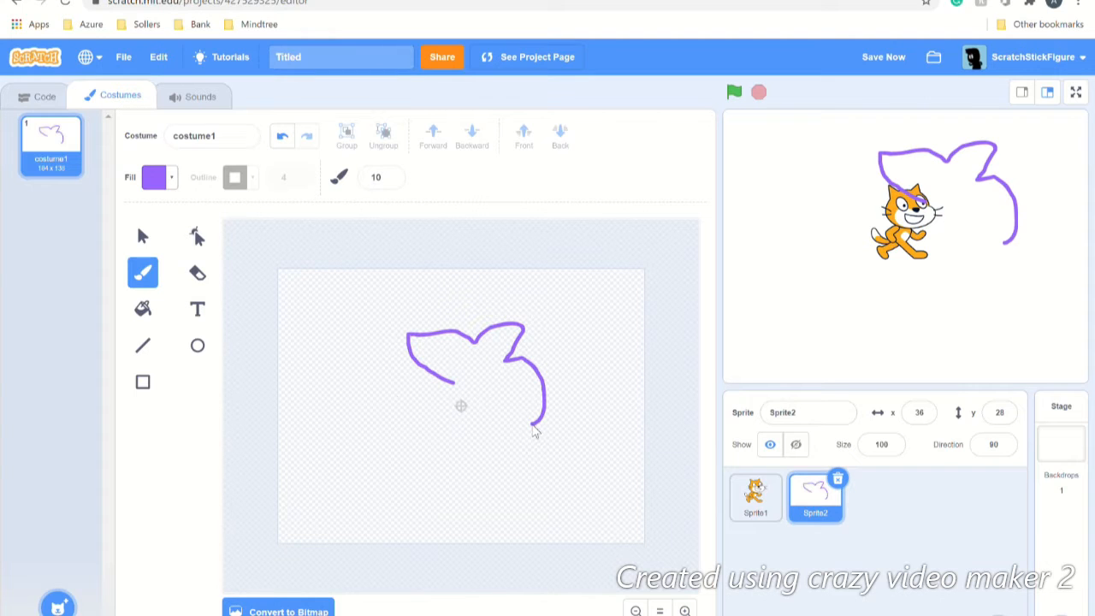
click(197, 345)
drag(335, 383, 483, 521)
click(152, 389)
drag(499, 477, 435, 455)
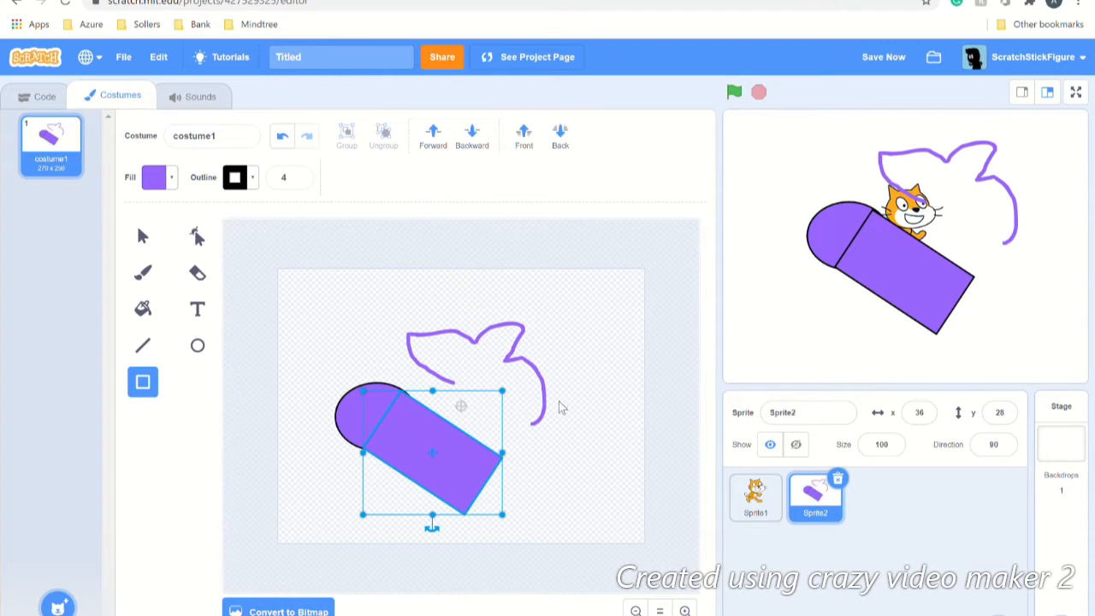
key(Delete)
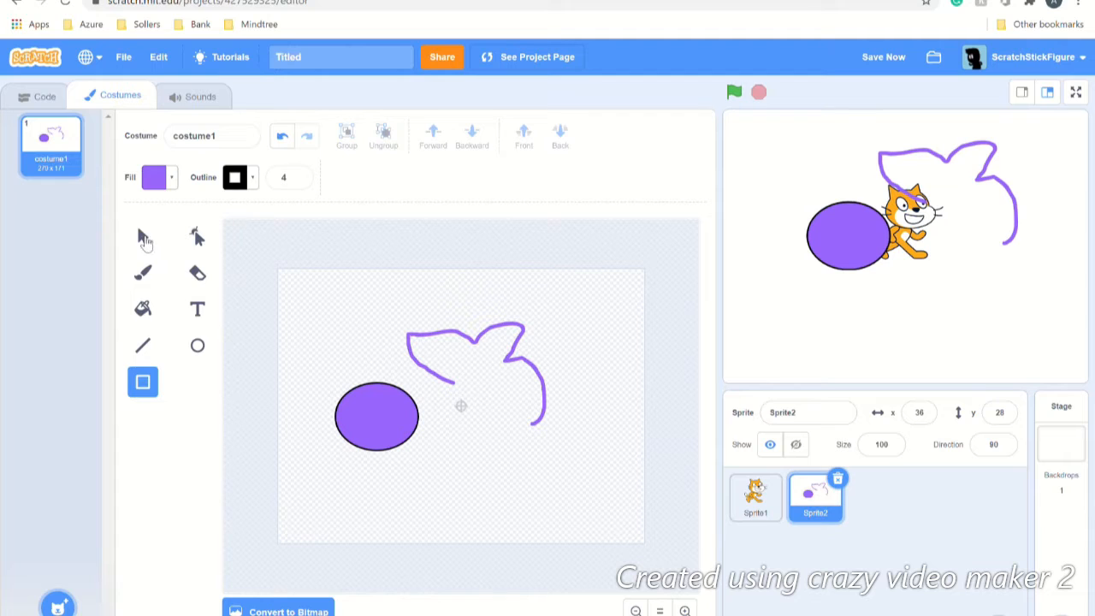
click(143, 238)
click(387, 394)
key(Delete)
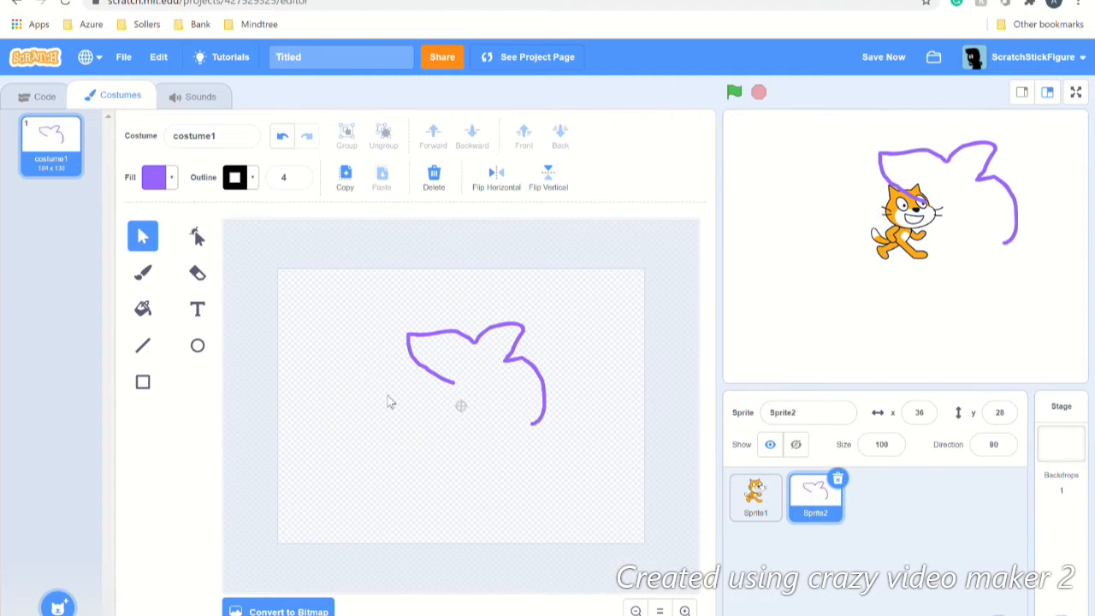
click(453, 382)
key(Delete)
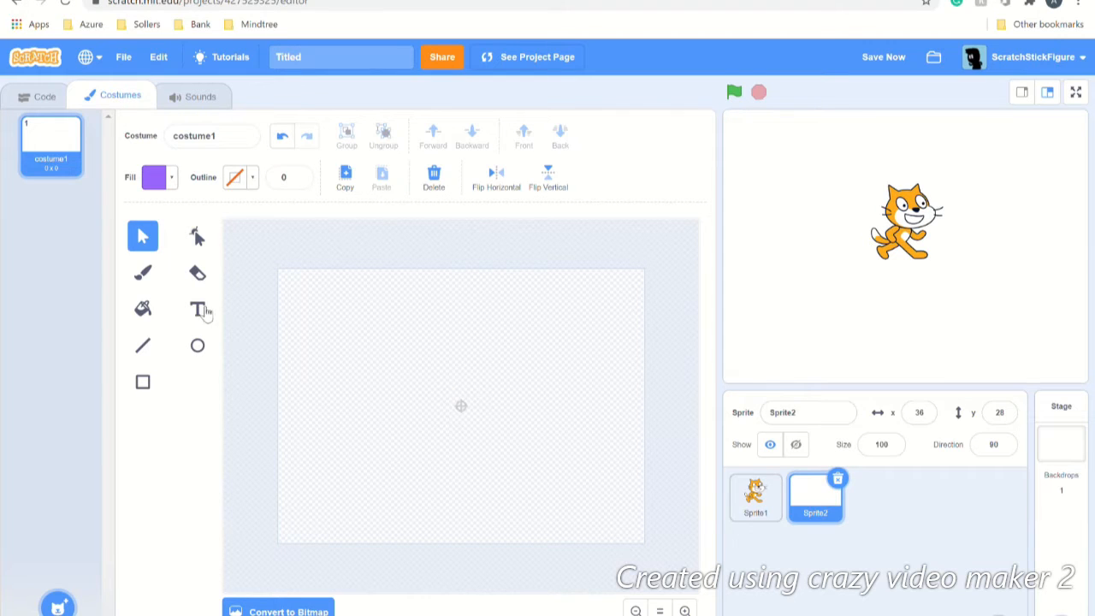
Step: In the cat's costume1, move the head right, rotate it 90° clockwise, and lower it onto the body's front
click(756, 495)
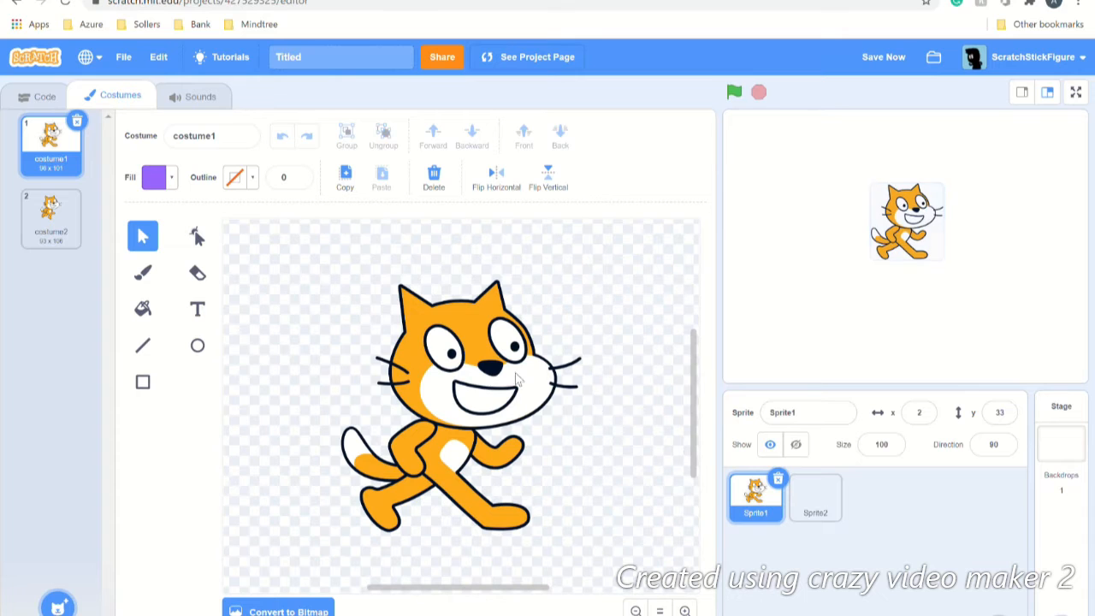
click(461, 367)
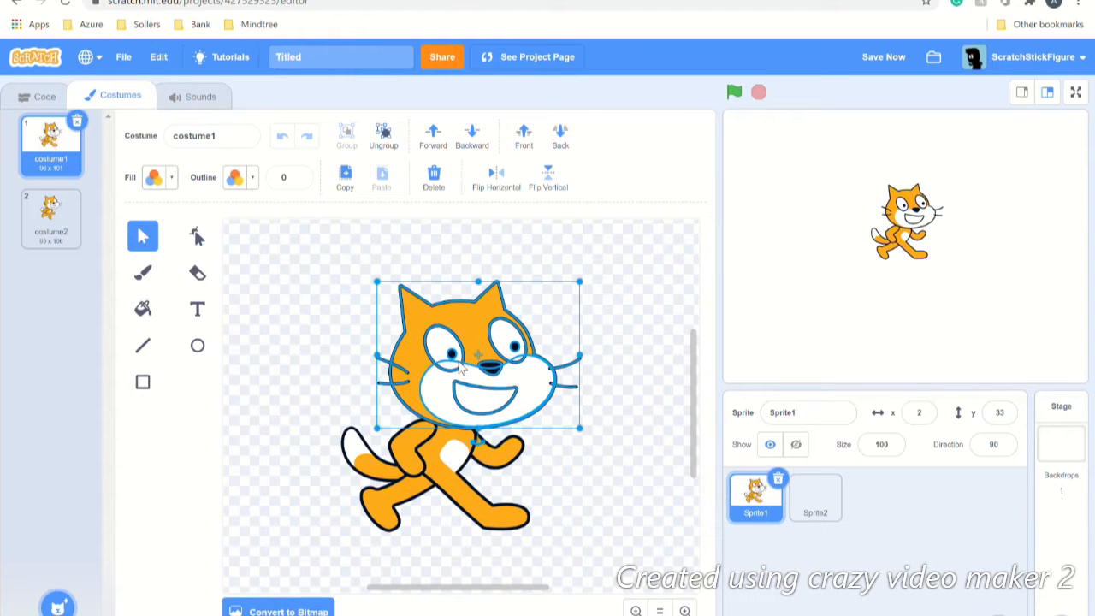
key(Up)
key(Up)
key(Up)
key(Up)
key(Up)
key(Up)
key(Up)
key(Up)
key(Up)
key(Up)
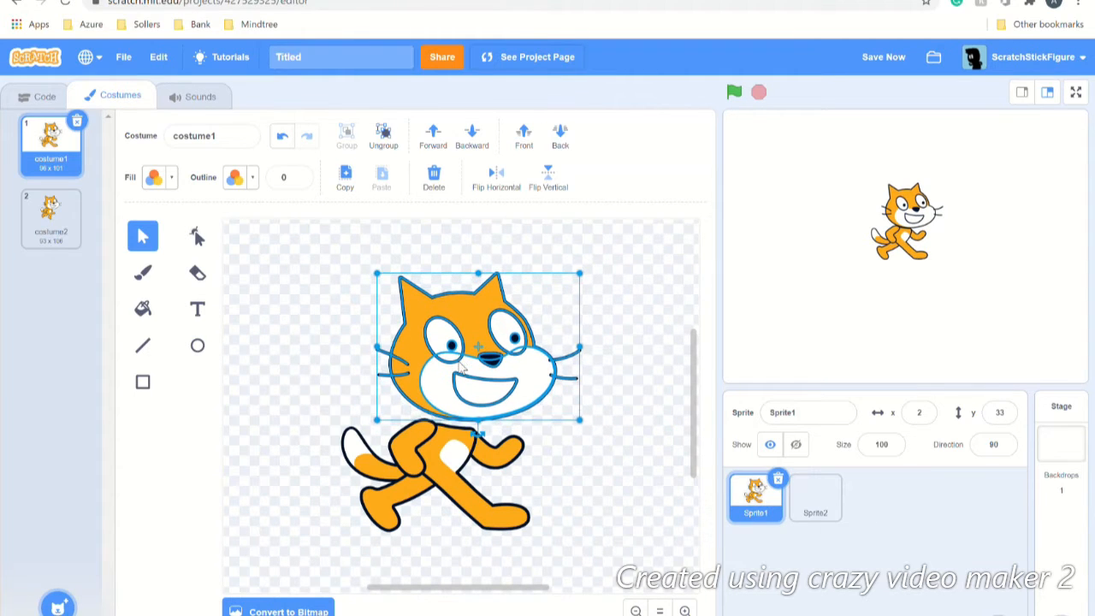
key(Up)
key(Up)
key(Up)
key(Up)
key(Up)
key(Up)
key(Up)
key(Up)
key(Up)
key(Up)
key(Up)
key(Up)
key(Up)
key(Up)
key(Up)
key(Up)
key(Up)
key(Up)
key(Up)
key(Up)
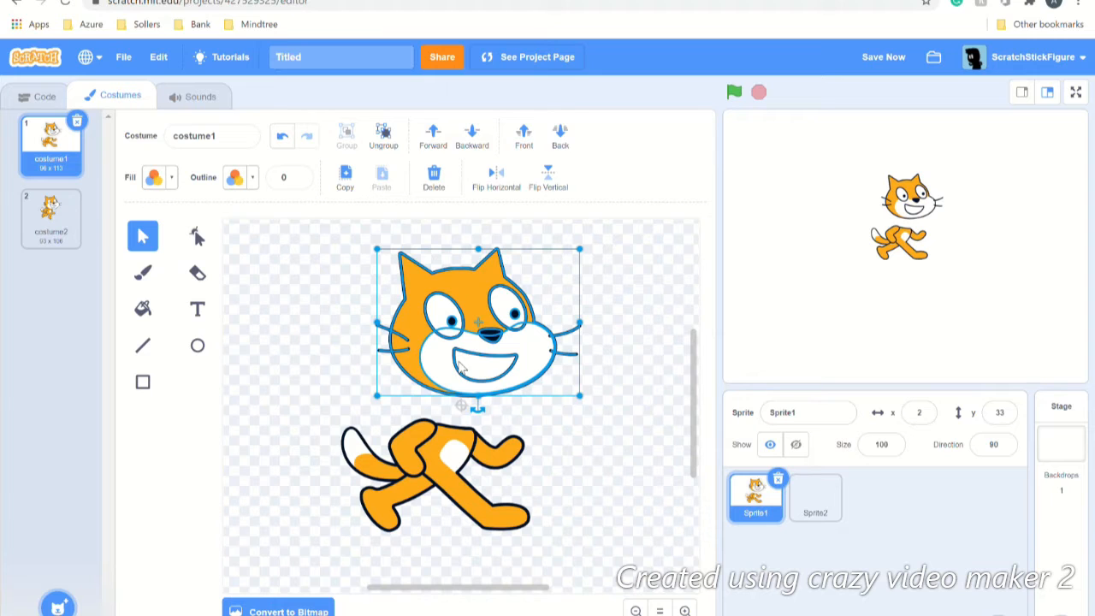
key(Right)
key(Right)
key(Right)
key(Right)
key(Right)
key(Right)
key(Right)
key(Right)
key(Right)
key(Right)
key(Right)
key(Right)
key(Right)
key(Right)
key(Right)
key(Right)
key(Right)
key(Right)
key(Right)
key(Right)
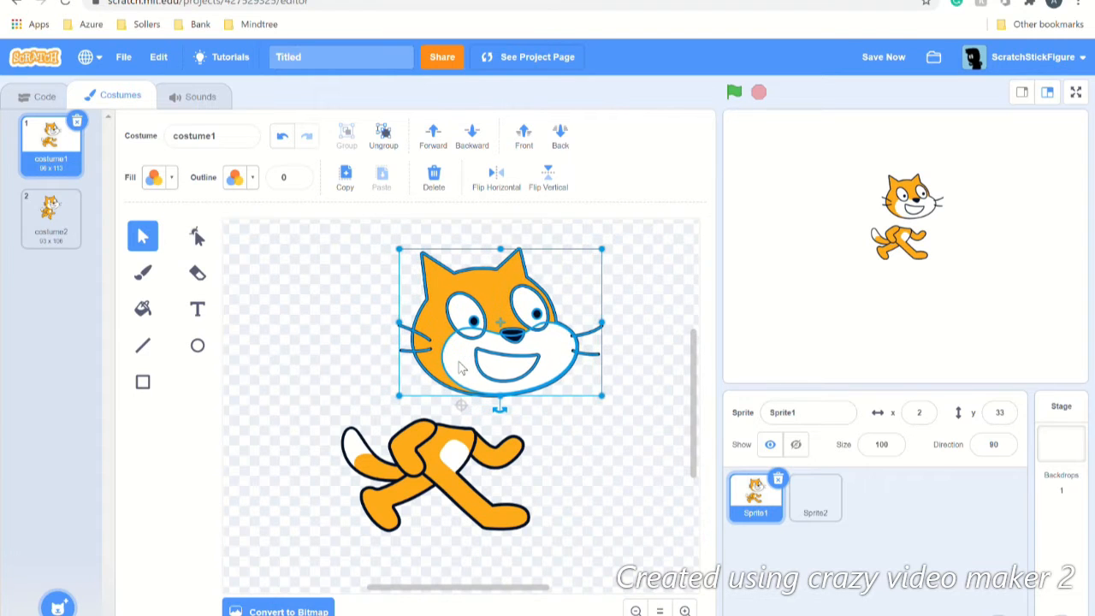
key(Right)
key(Right)
key(Right)
key(Right)
key(Right)
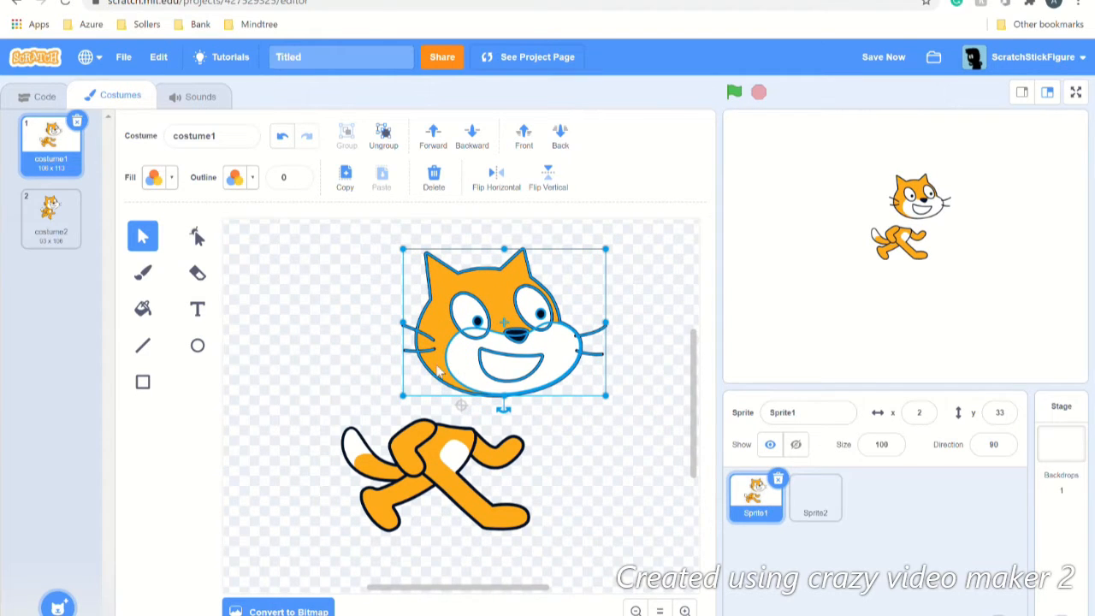
click(310, 374)
drag(490, 334, 538, 374)
drag(565, 459, 429, 388)
drag(585, 316, 581, 364)
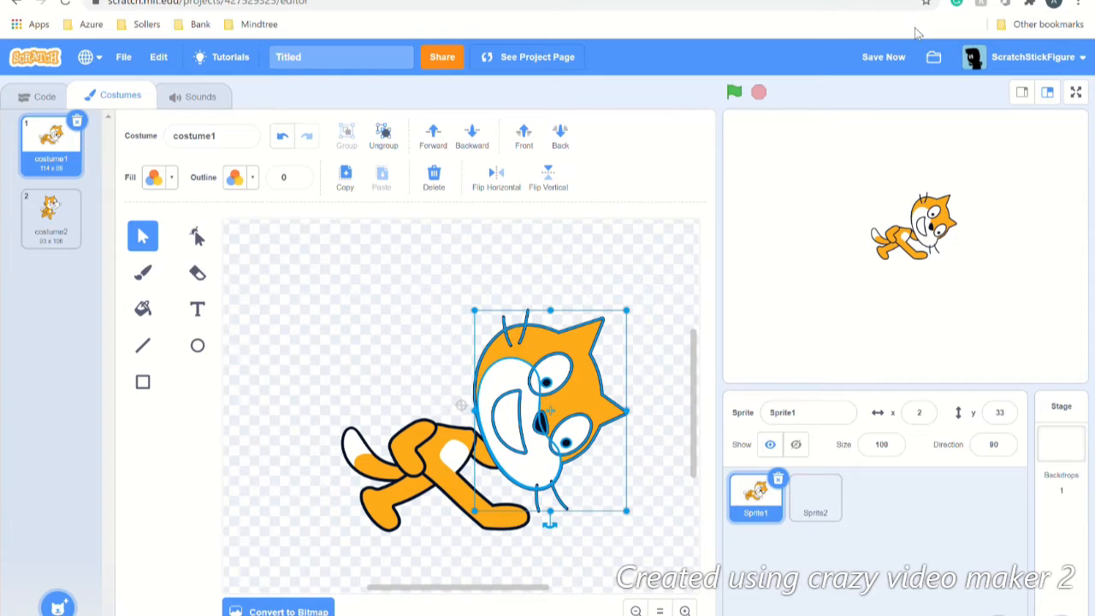
Step: Hide the cat sprite, rename it 'Sidewa6sn kat', and save the project
click(795, 445)
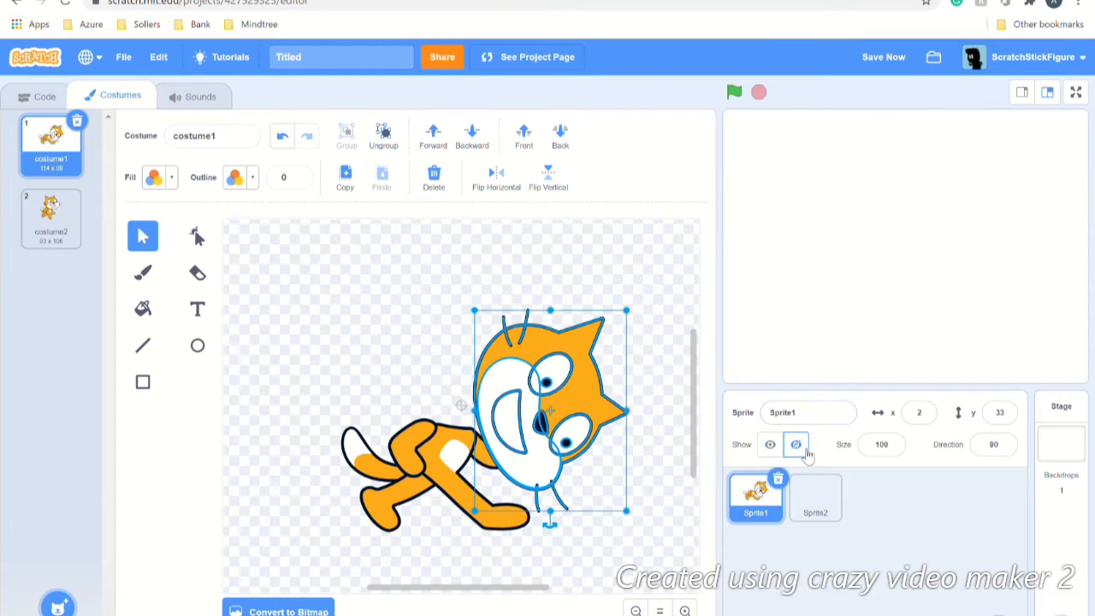
click(821, 417)
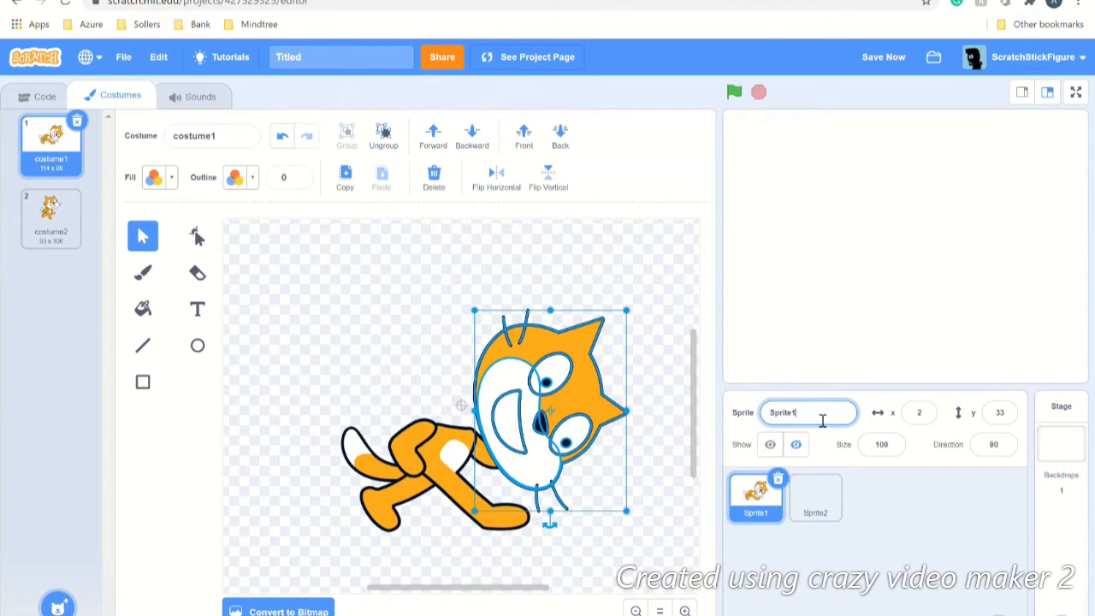
key(BackSpace)
key(BackSpace)
key(BackSpace)
text(Sidewa6sn kat)
key(Return)
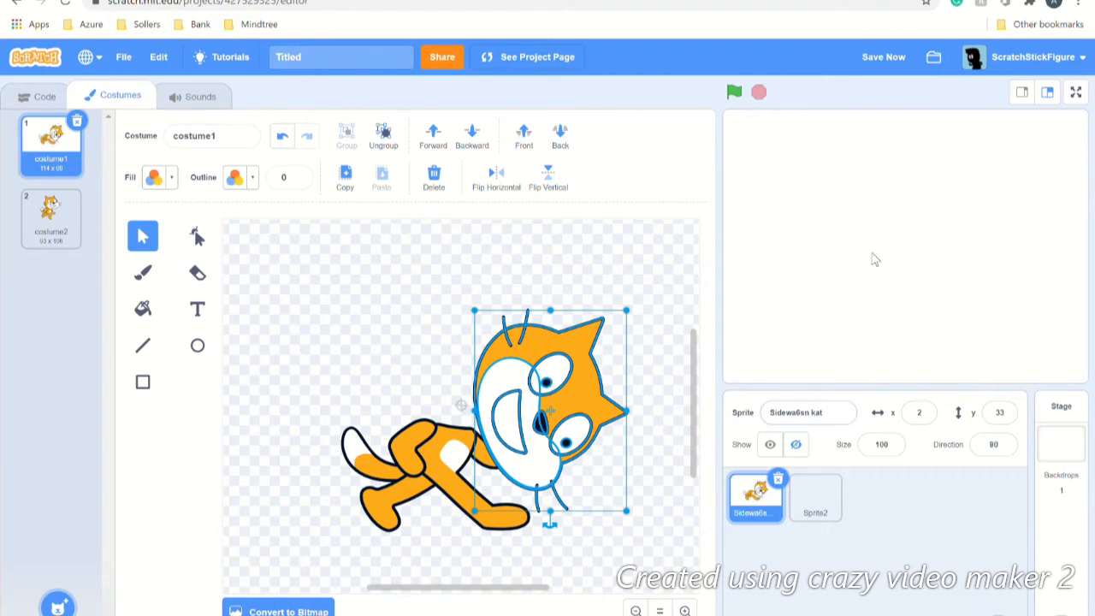
click(877, 59)
Step: Select Sprite2 and rename it 'animation thing i guess'
click(834, 513)
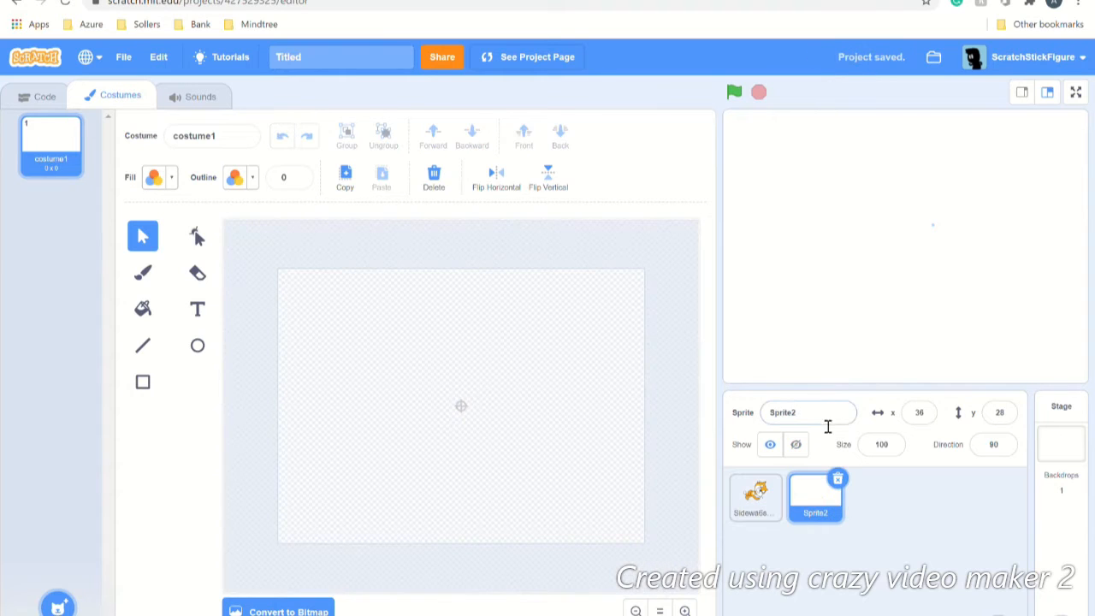
click(829, 419)
text(anima)
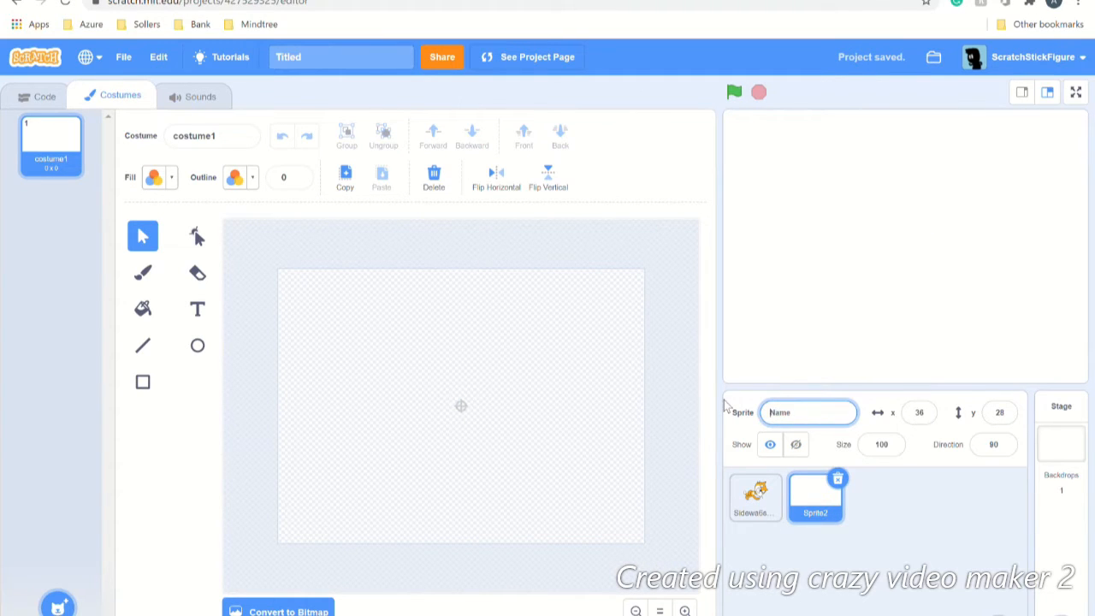
text(tion thing i guess)
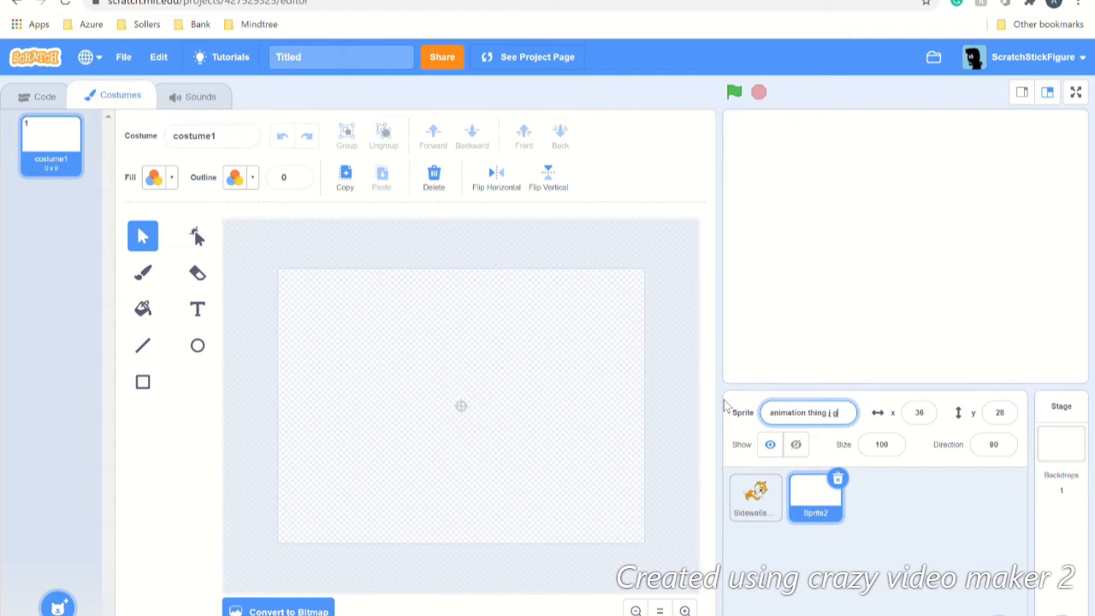
click(945, 518)
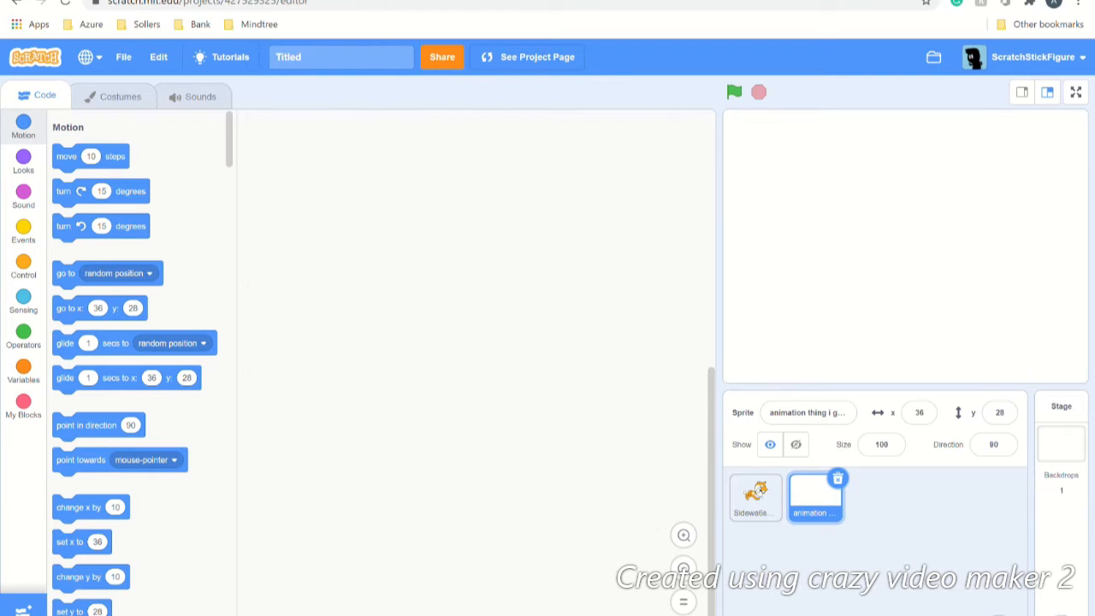
Step: Add the saved green-flag reset script from the Backpack to the animation sprite, then select the Stage
click(357, 615)
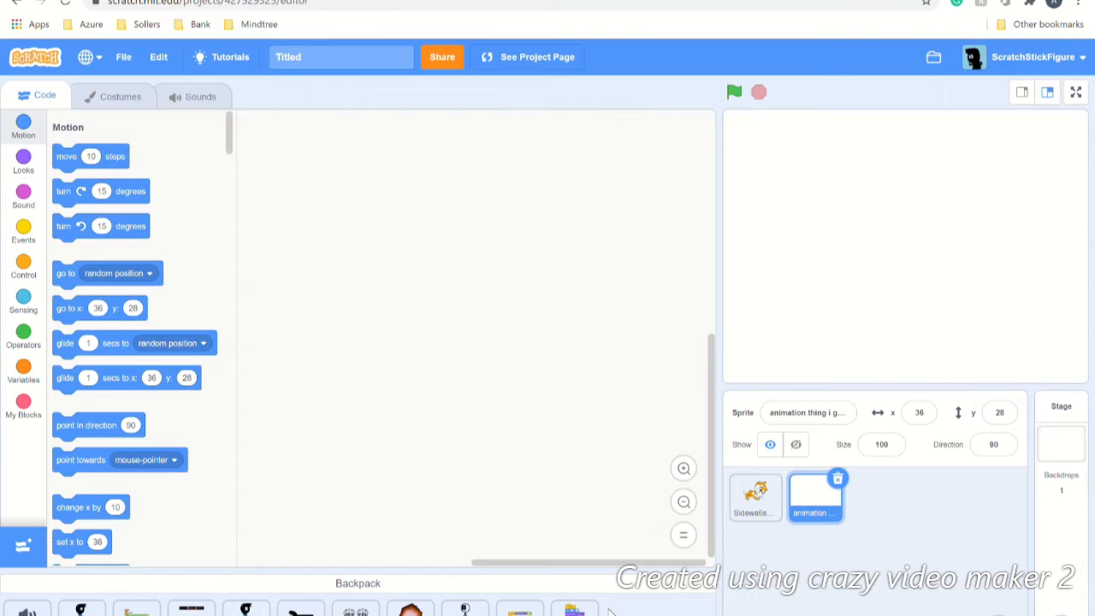
drag(523, 609, 491, 303)
click(422, 588)
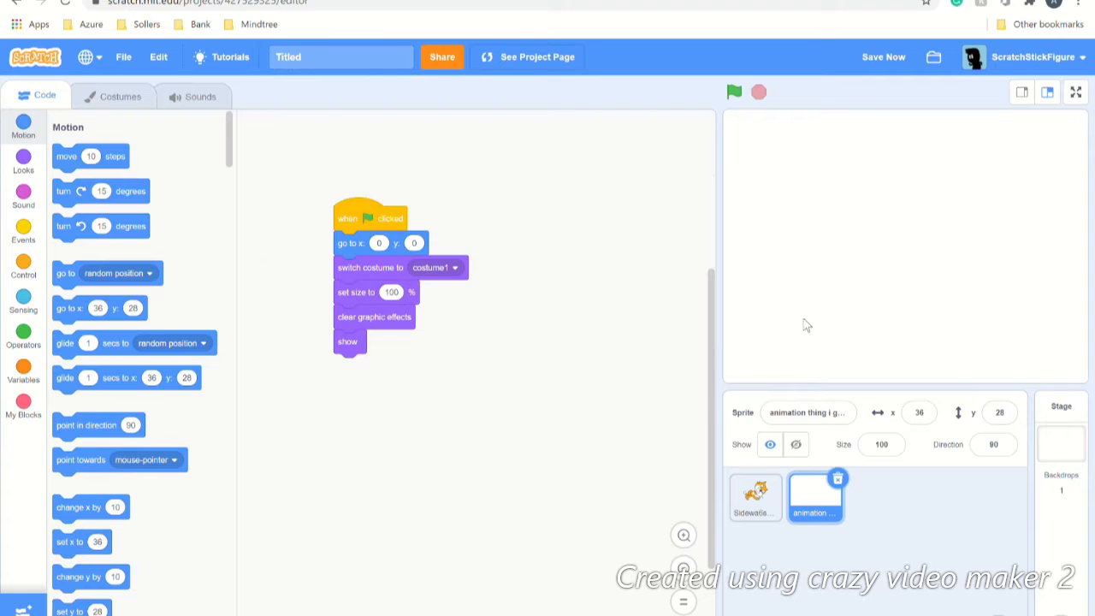
click(1060, 427)
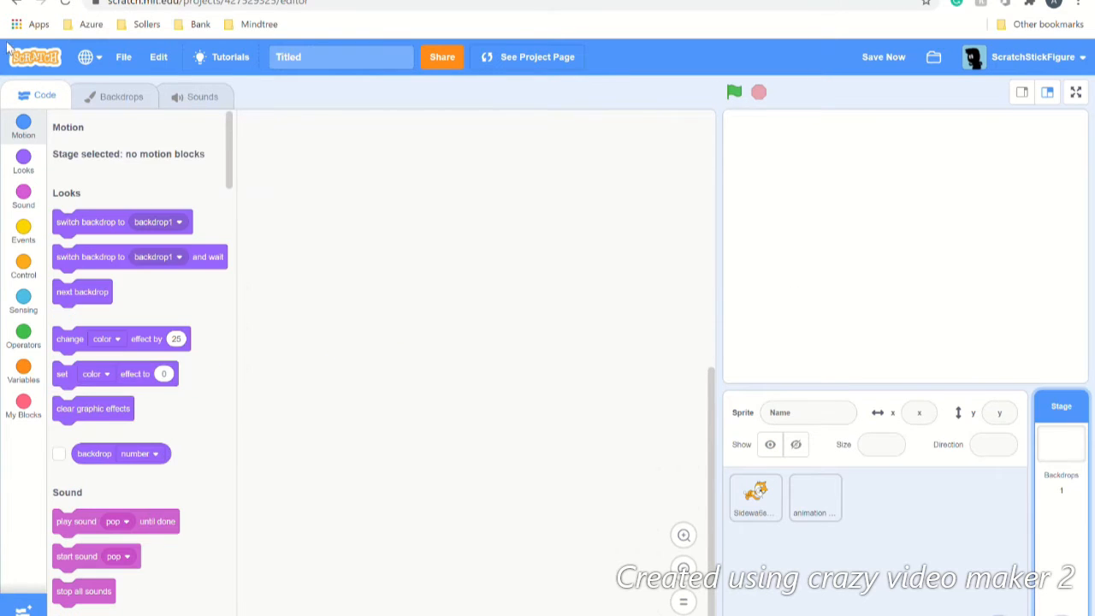
Step: Give the Stage the Xy-grid library backdrop (searched with 'co'), then select the animation sprite
click(146, 99)
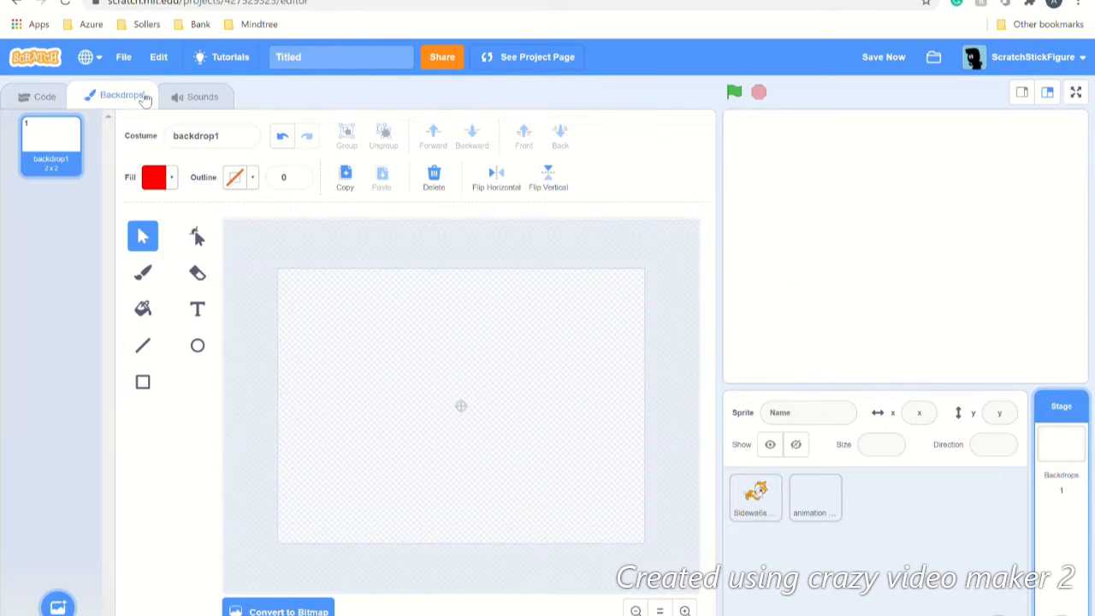
click(58, 607)
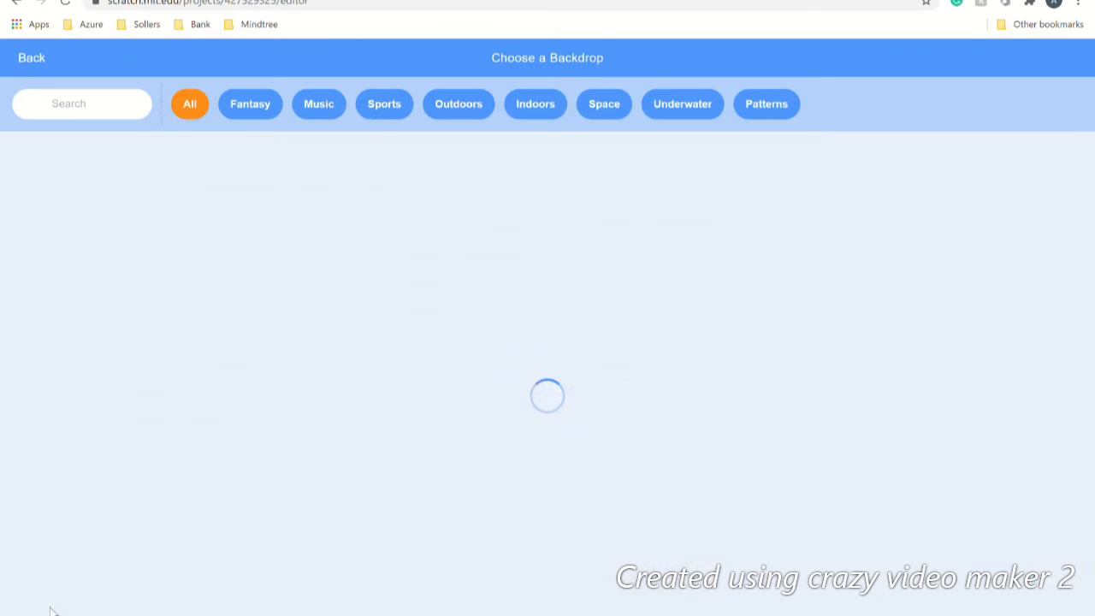
click(104, 103)
text(co)
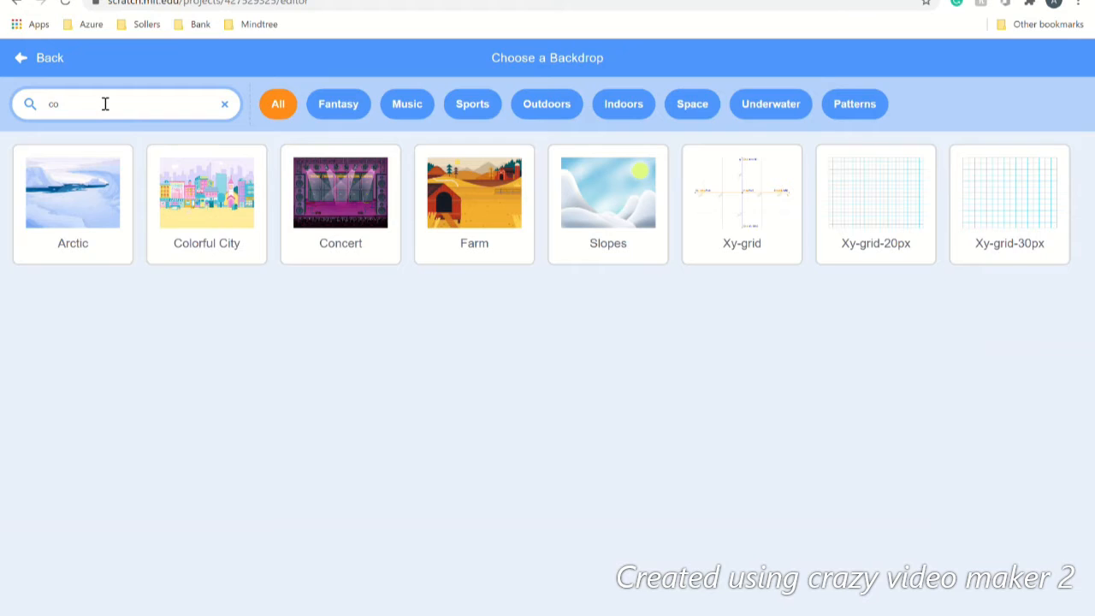
click(726, 190)
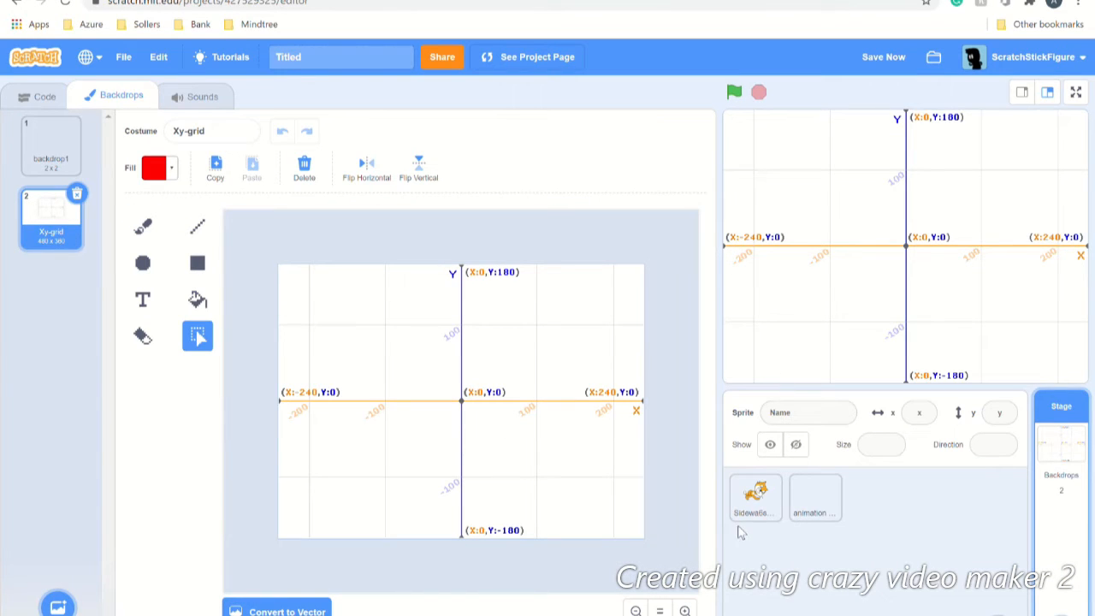
click(827, 501)
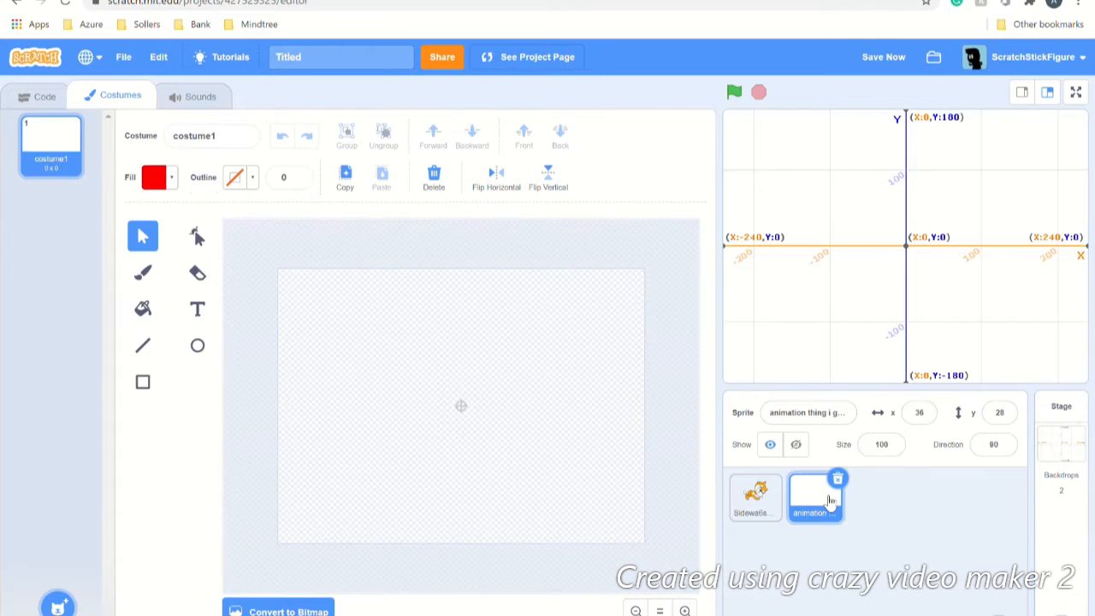
click(45, 97)
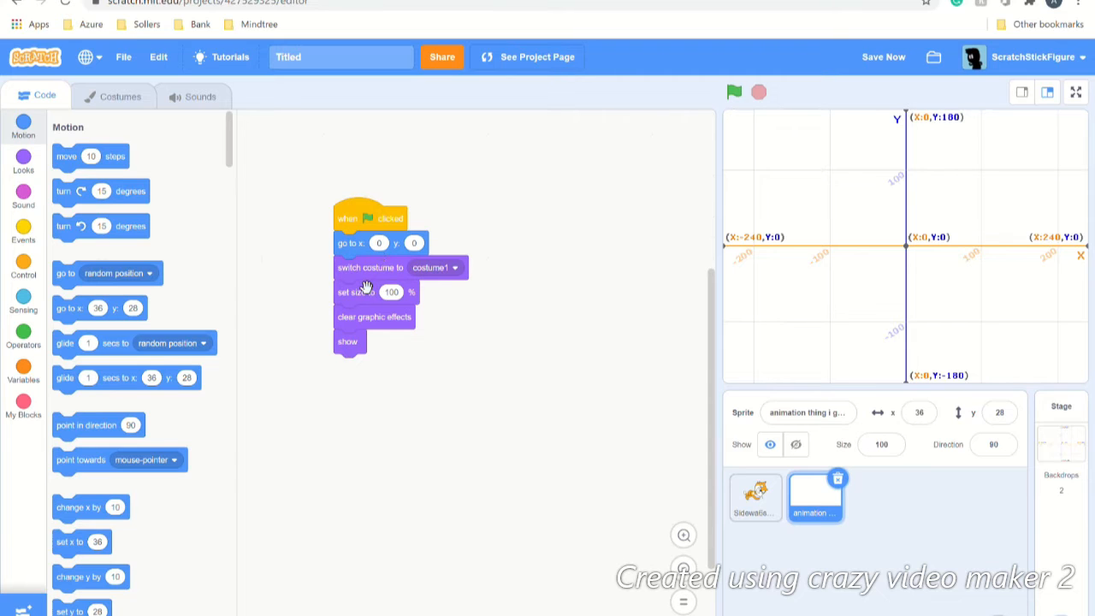
click(99, 94)
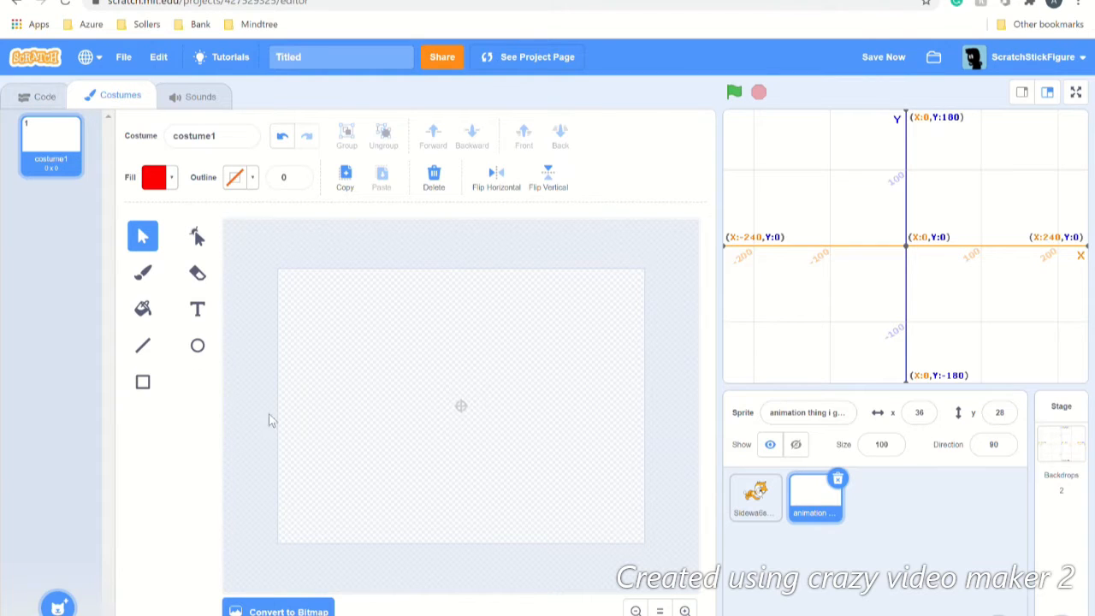
Step: Draw a red ellipse, duplicate costume1 into costume2, and shift costume2's ellipse right
click(198, 346)
drag(328, 369, 409, 413)
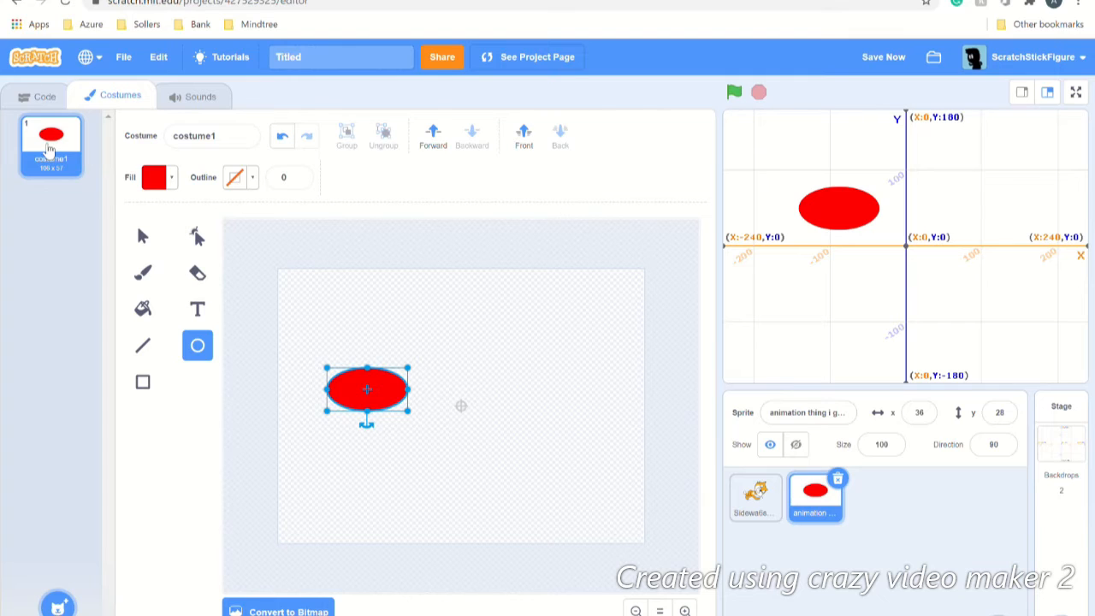
right_click(45, 146)
click(58, 160)
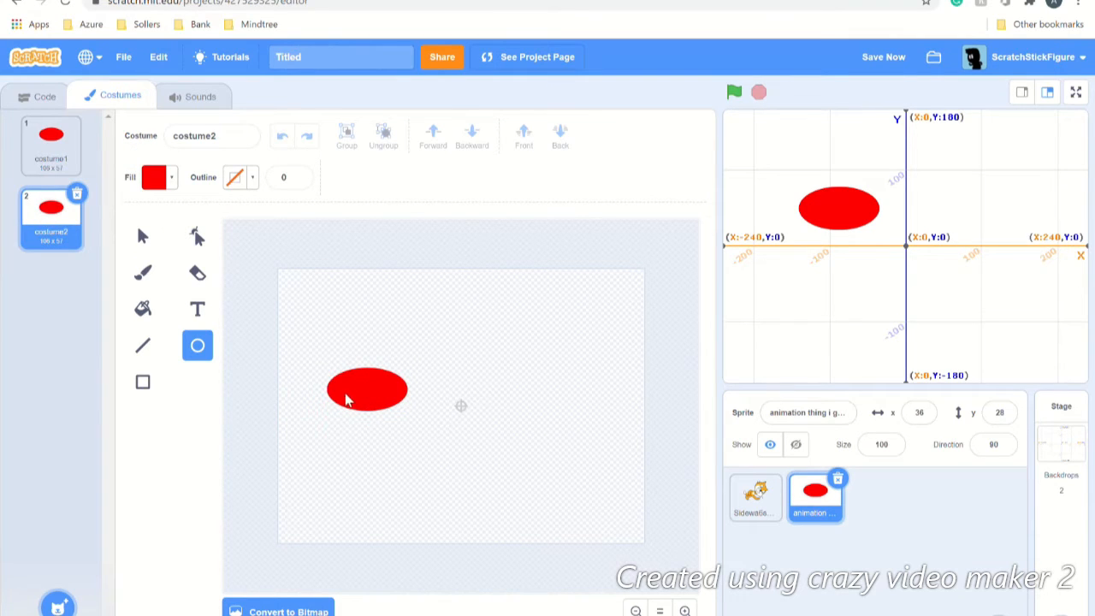
click(376, 401)
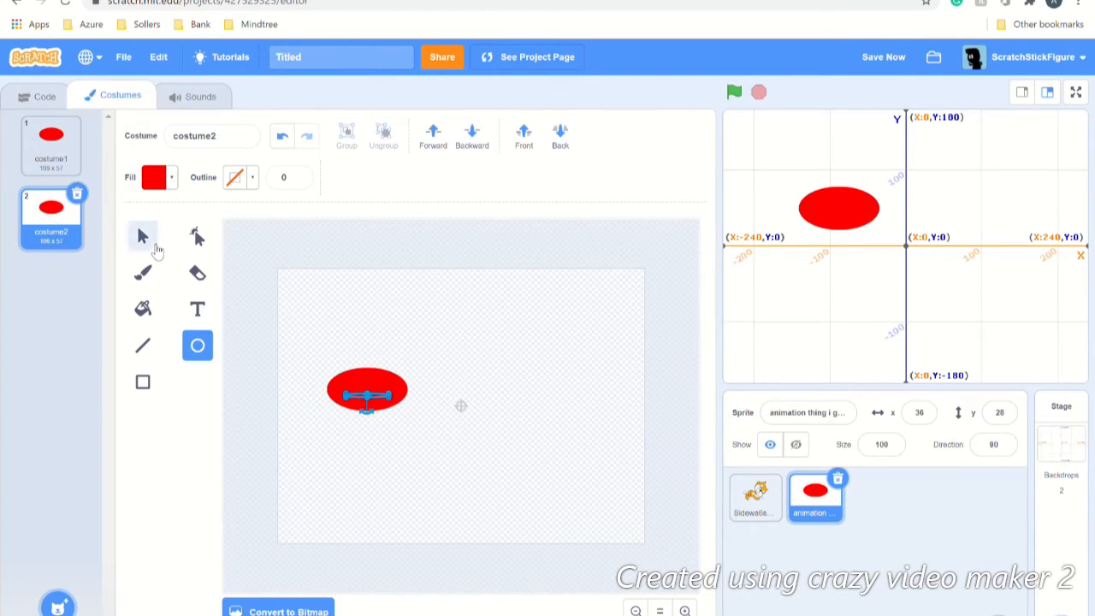
click(143, 237)
drag(389, 390, 427, 387)
Step: Delete costume2 and costume1's ellipse, returning to the sprite's green-flag reset script
click(51, 141)
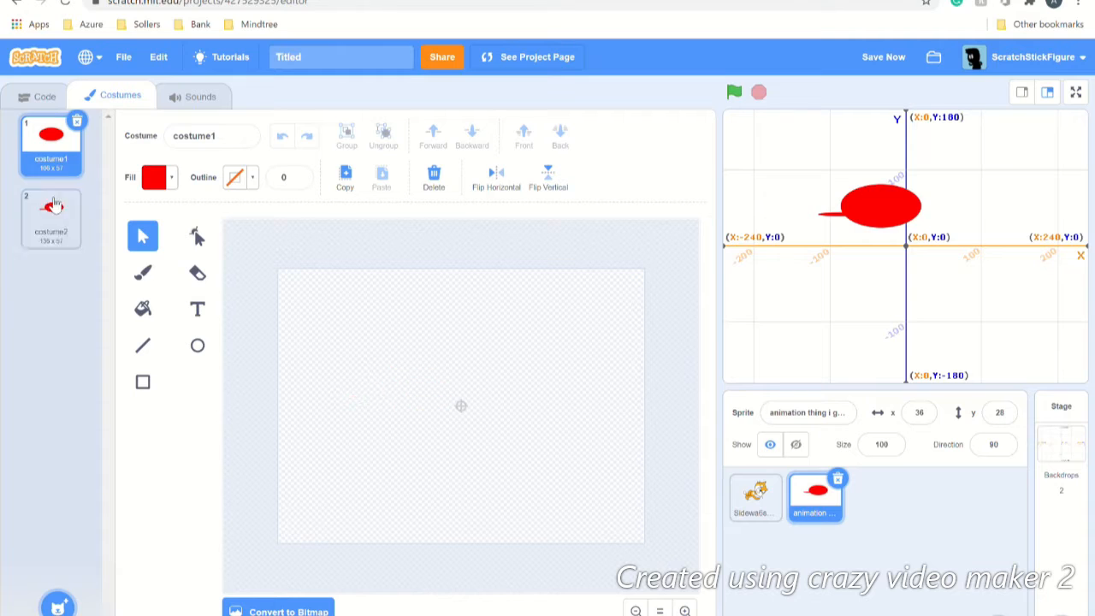
click(58, 253)
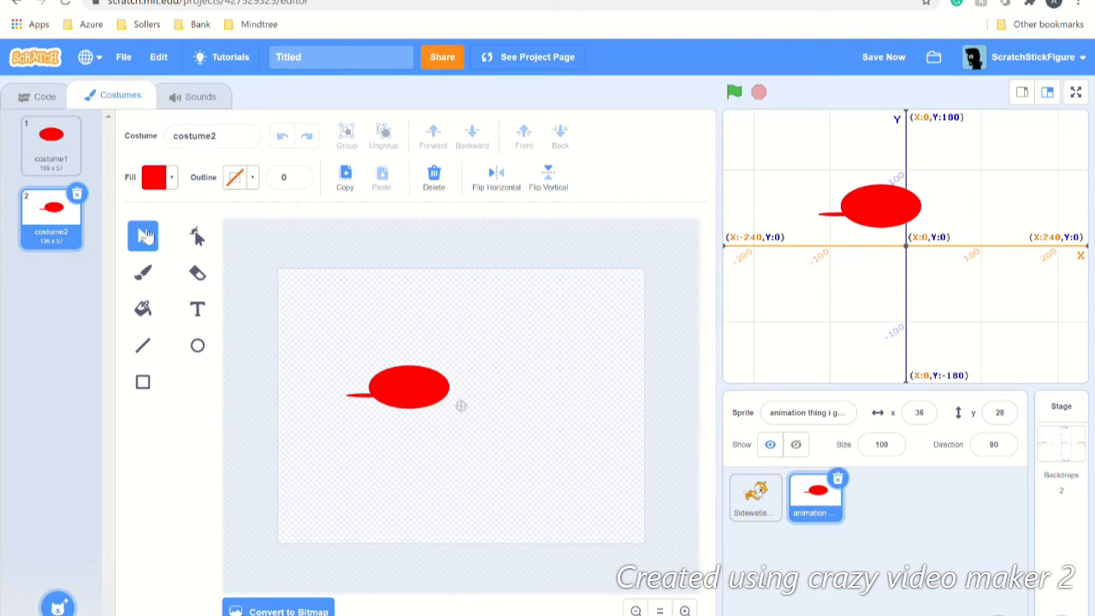
click(77, 193)
click(362, 391)
key(Delete)
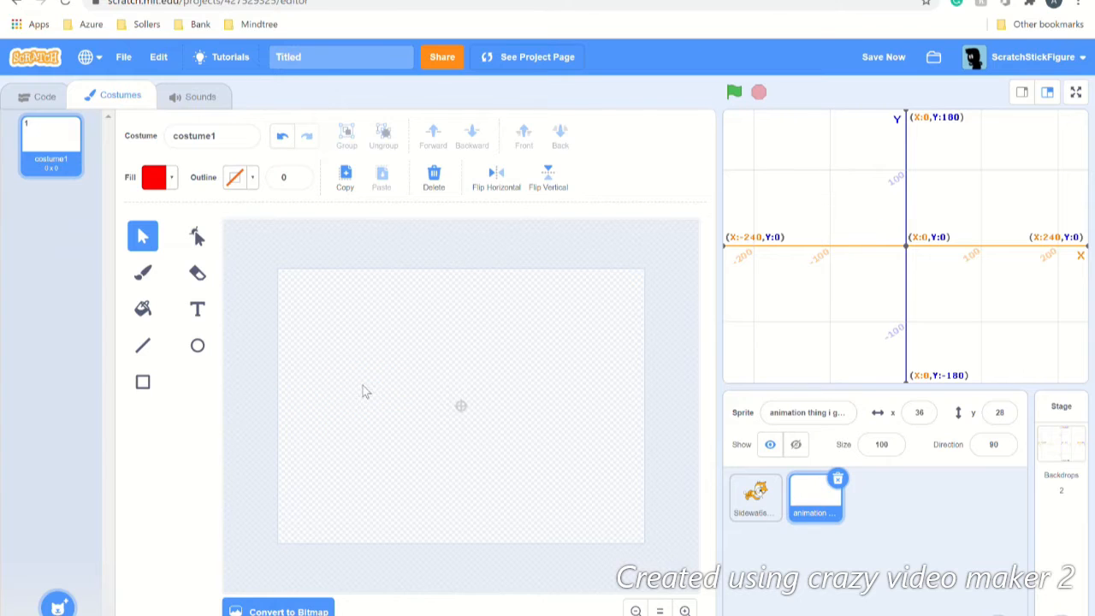
click(47, 96)
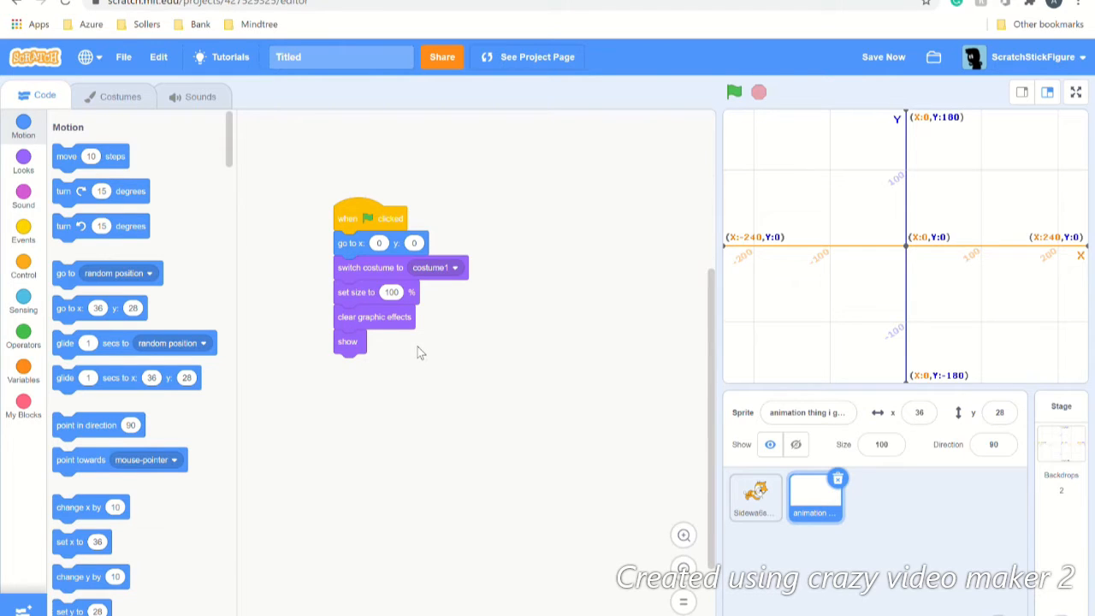
Step: Append a Looks 'change color effect by 25' block below 'show' and switch to the costume editor
click(23, 161)
scroll(82, 339, down, 5)
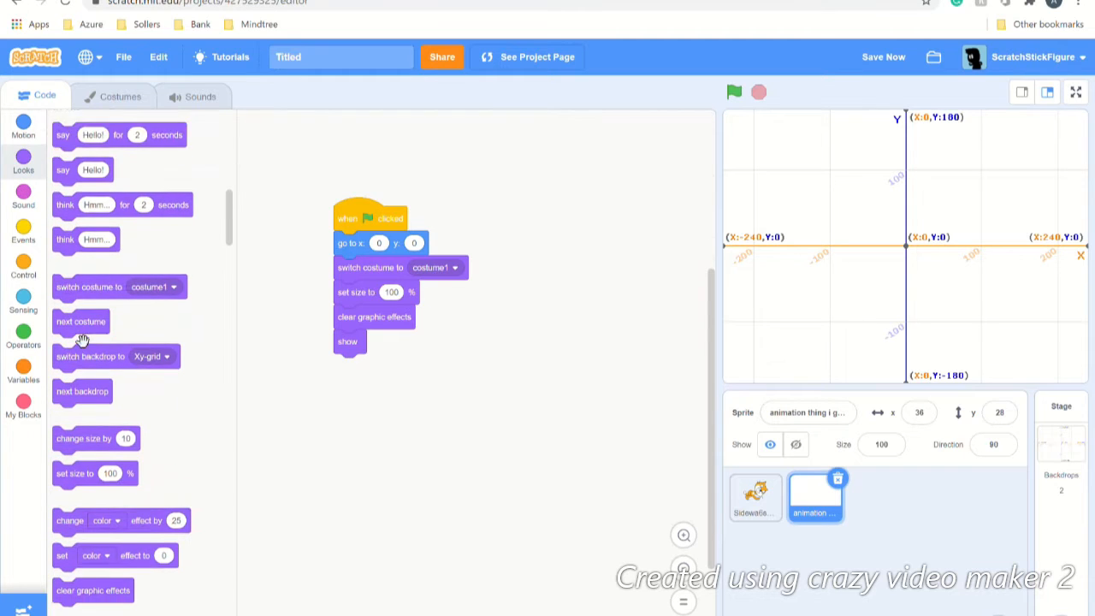
scroll(82, 339, down, 5)
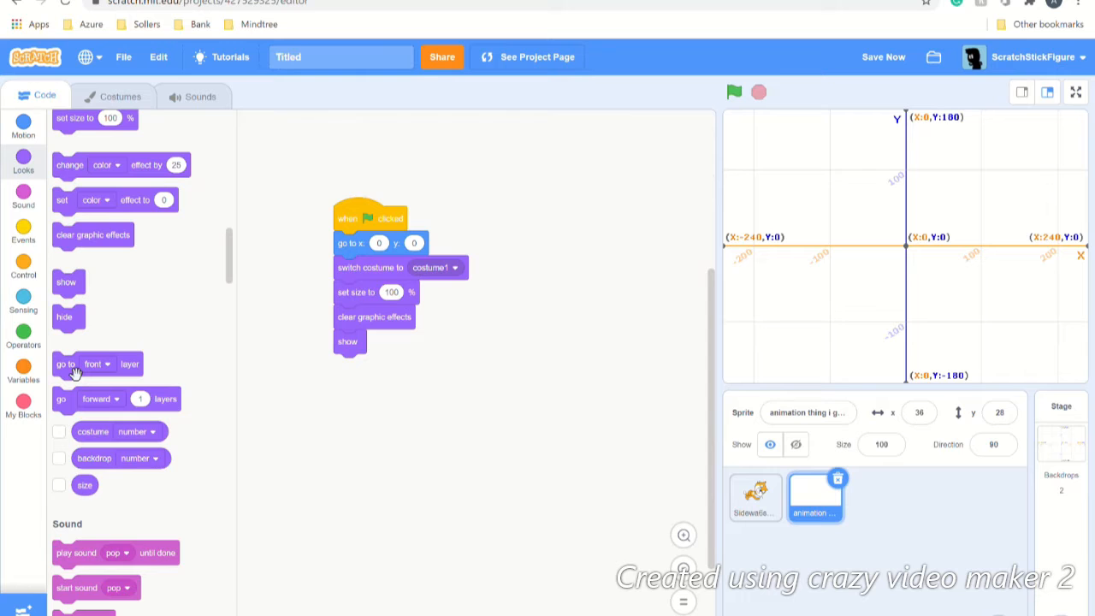
drag(143, 167, 425, 386)
click(116, 96)
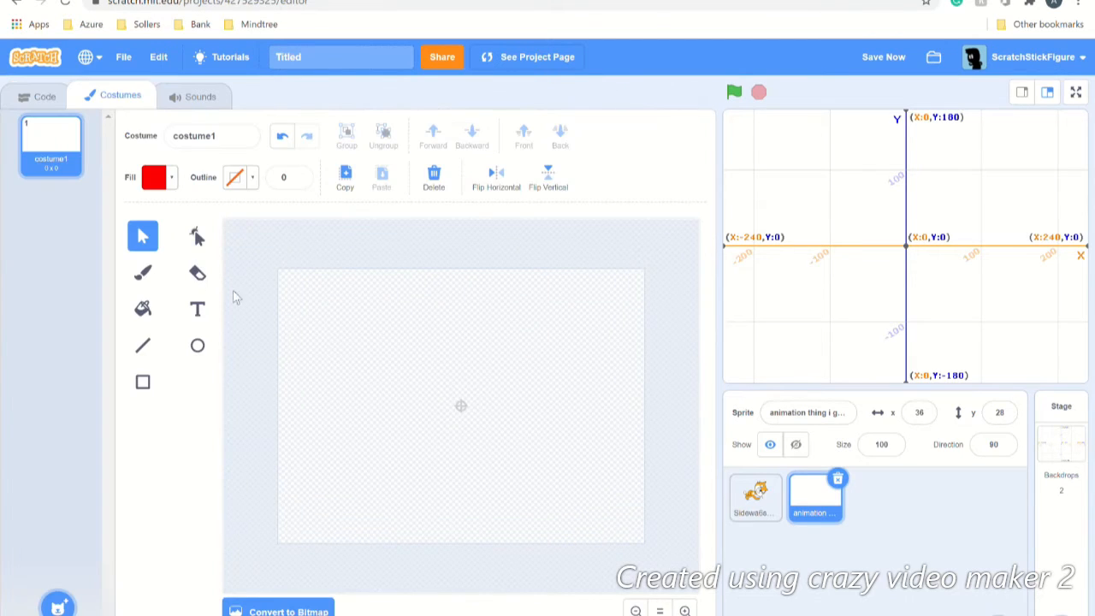
Step: Draw a red ellipse on costume1 with the Circle tool
click(203, 353)
drag(343, 353, 416, 385)
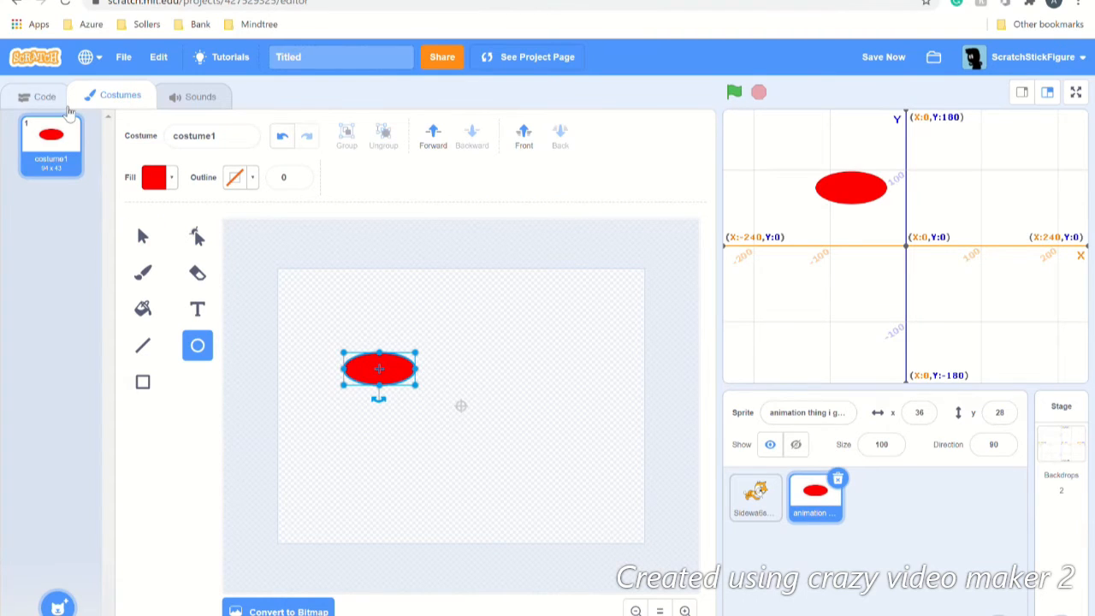
click(57, 100)
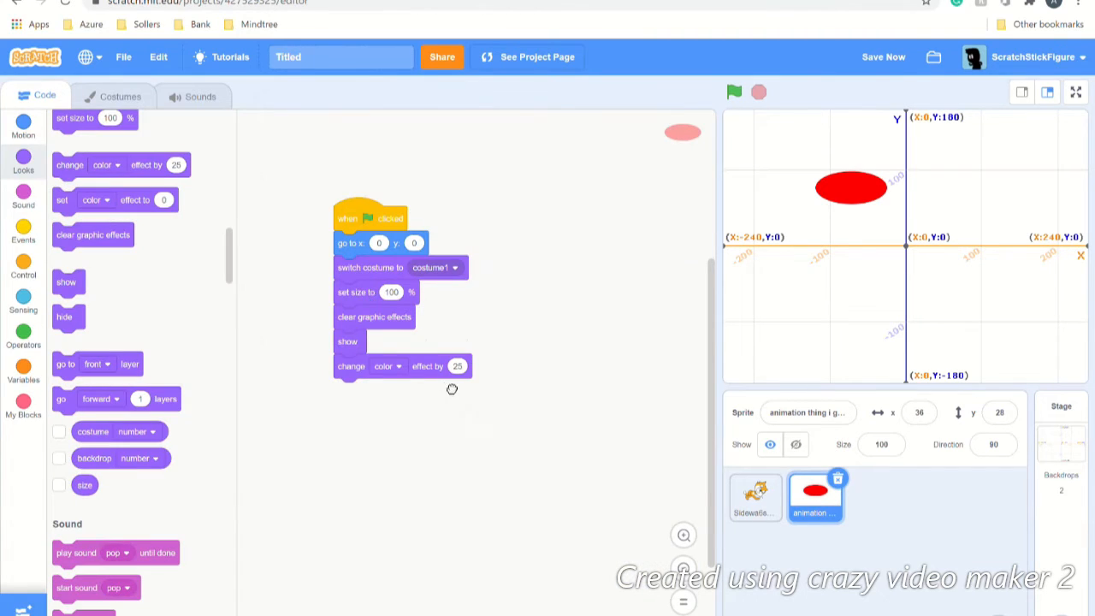
Step: Detach the color effect block and click it to tint the ellipse yellow, green, then cyan before resetting with the green flag
drag(449, 377, 554, 433)
click(553, 432)
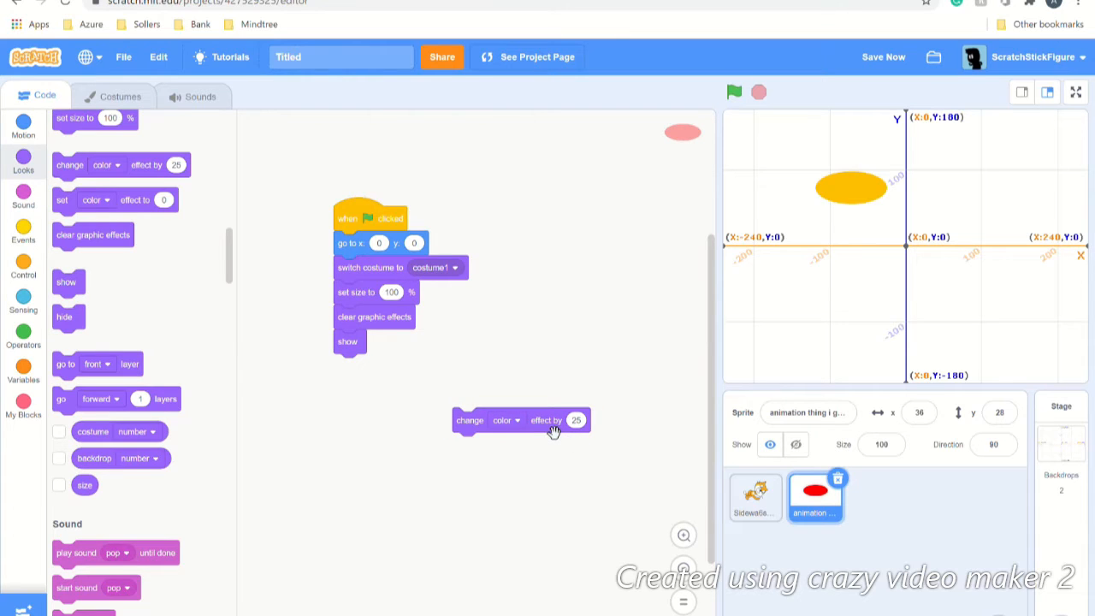
click(553, 432)
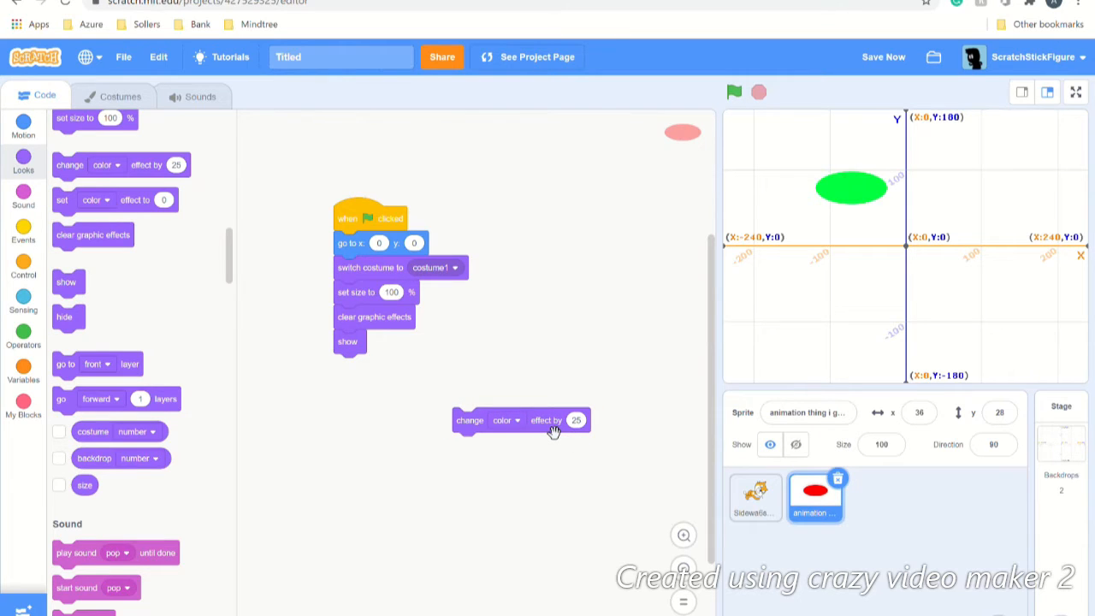
click(553, 432)
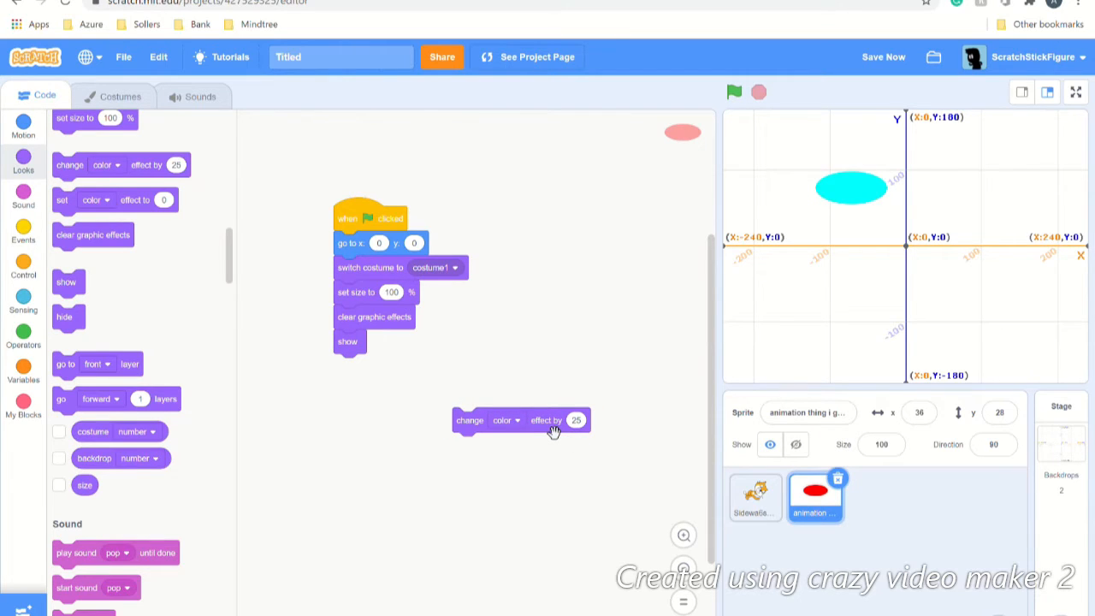
click(735, 93)
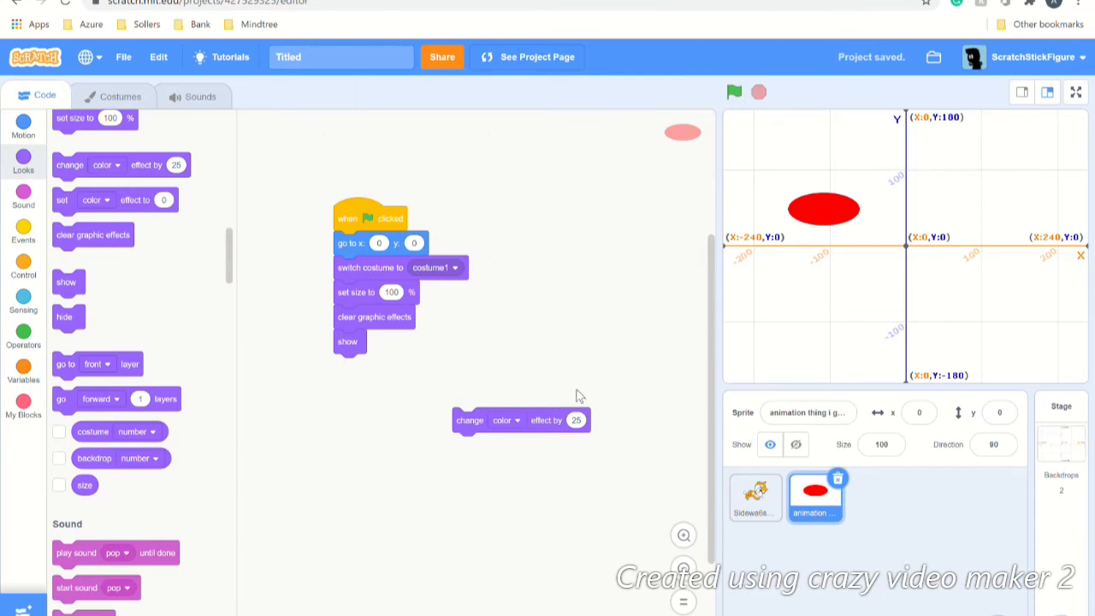
drag(509, 435, 137, 407)
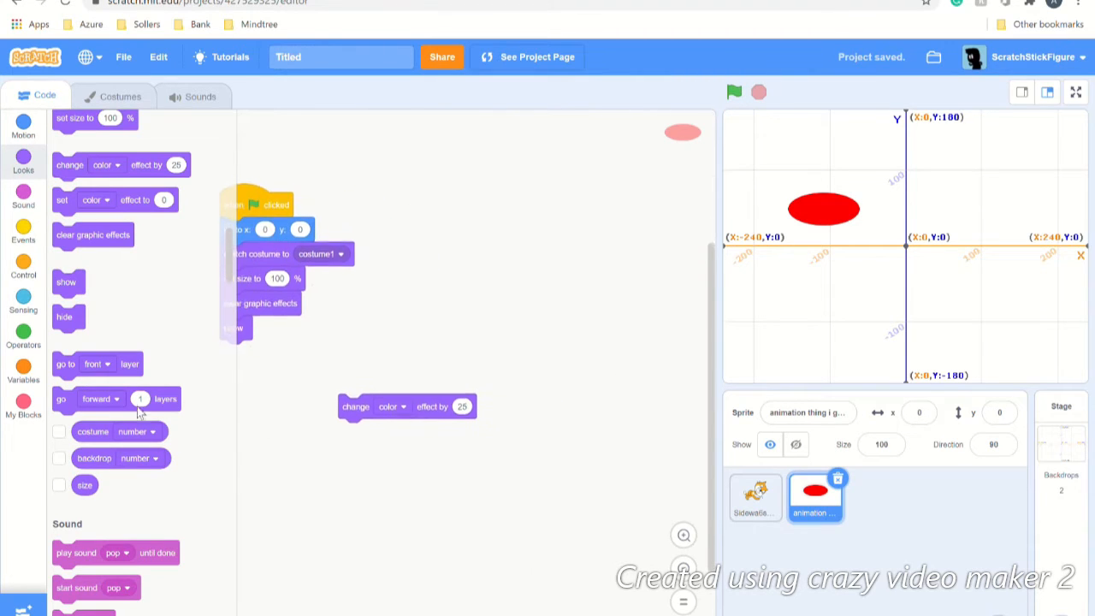
scroll(283, 362, down, 2)
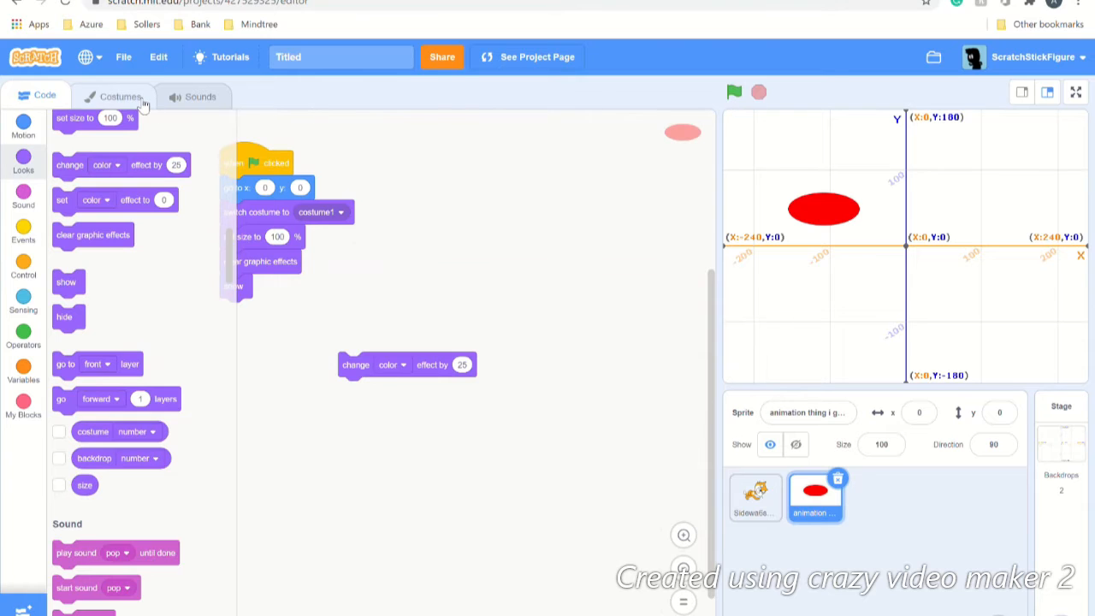
Step: Draw a second red ellipse beside the first and move both toward the costume centre
click(141, 100)
drag(384, 367, 451, 392)
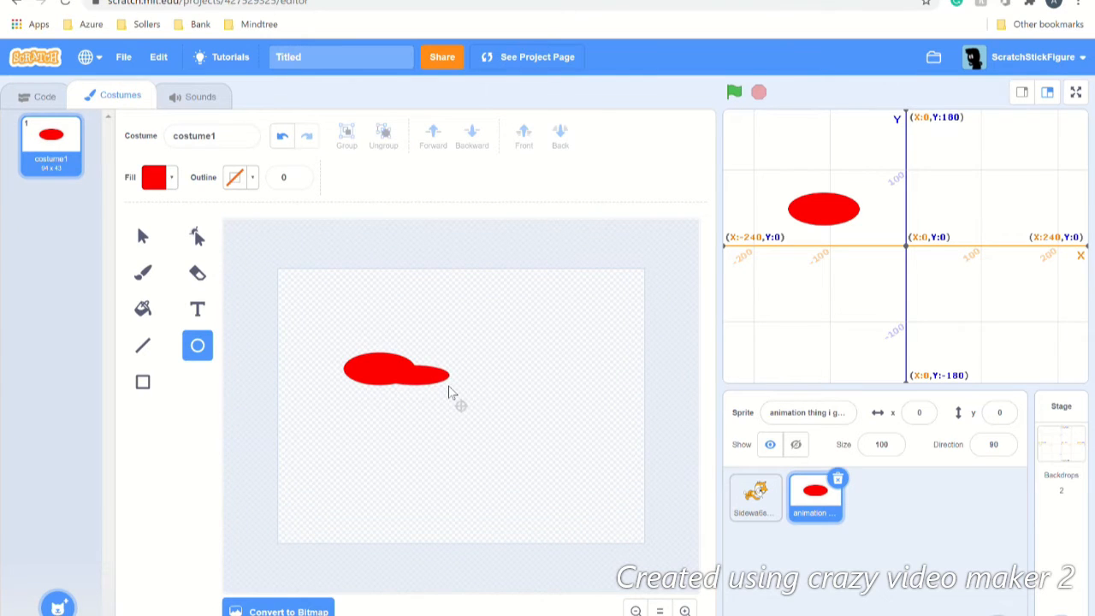
click(143, 236)
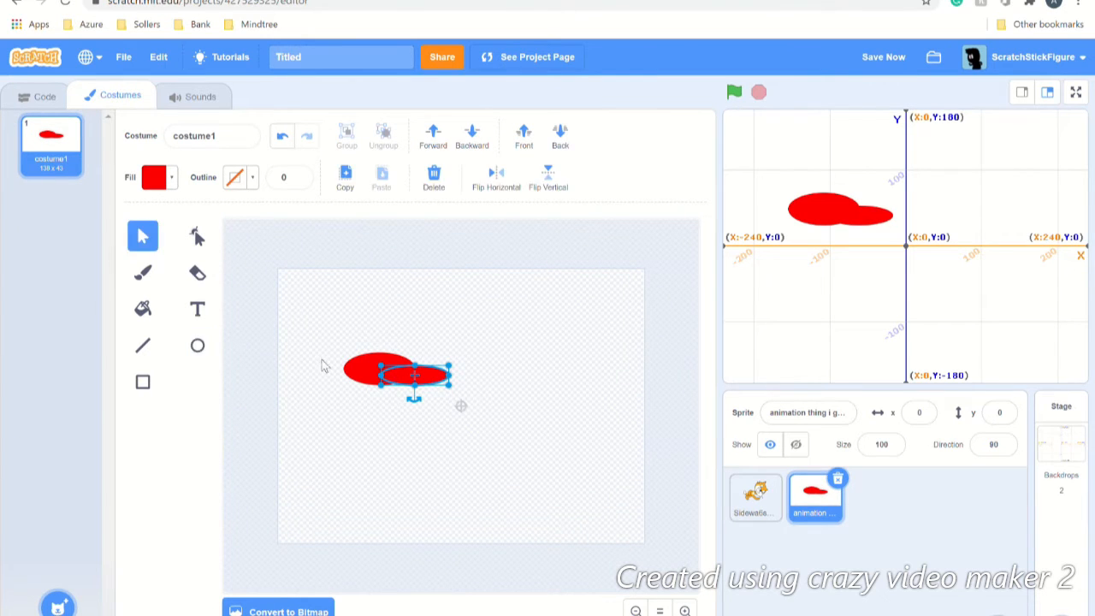
click(324, 366)
key(ctrl+a)
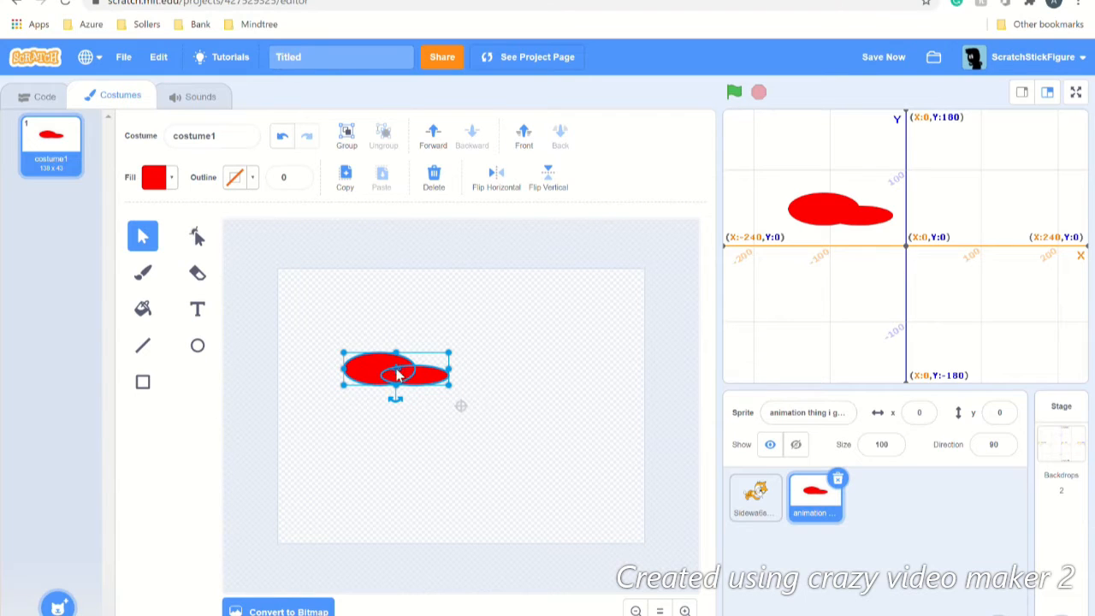
drag(396, 373, 461, 409)
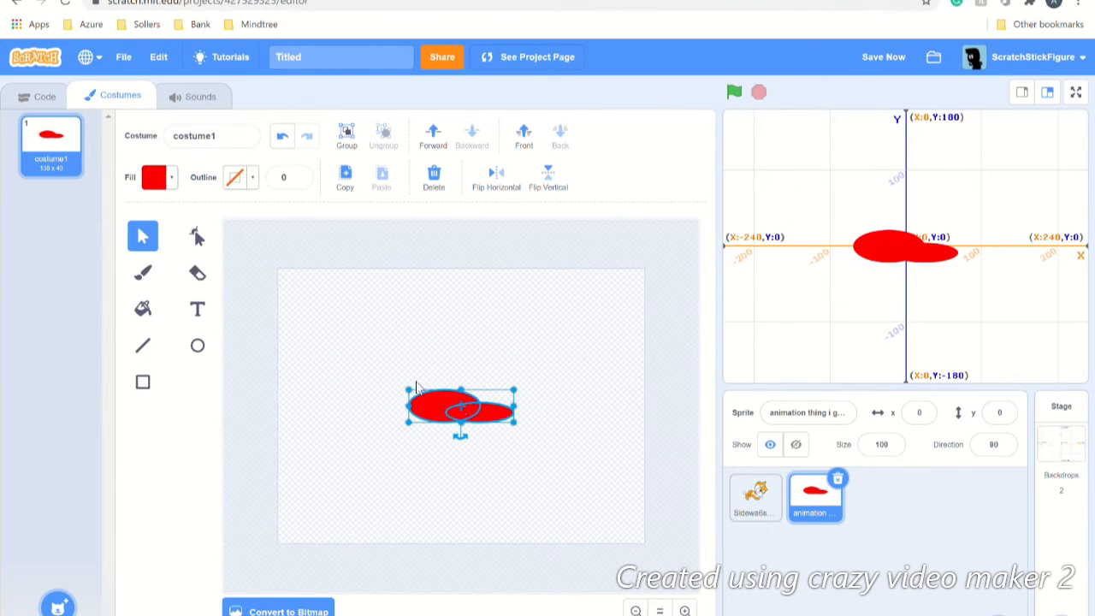
Step: Delete the detached color effect block, hide the sprite, and run the green-flag script
click(24, 100)
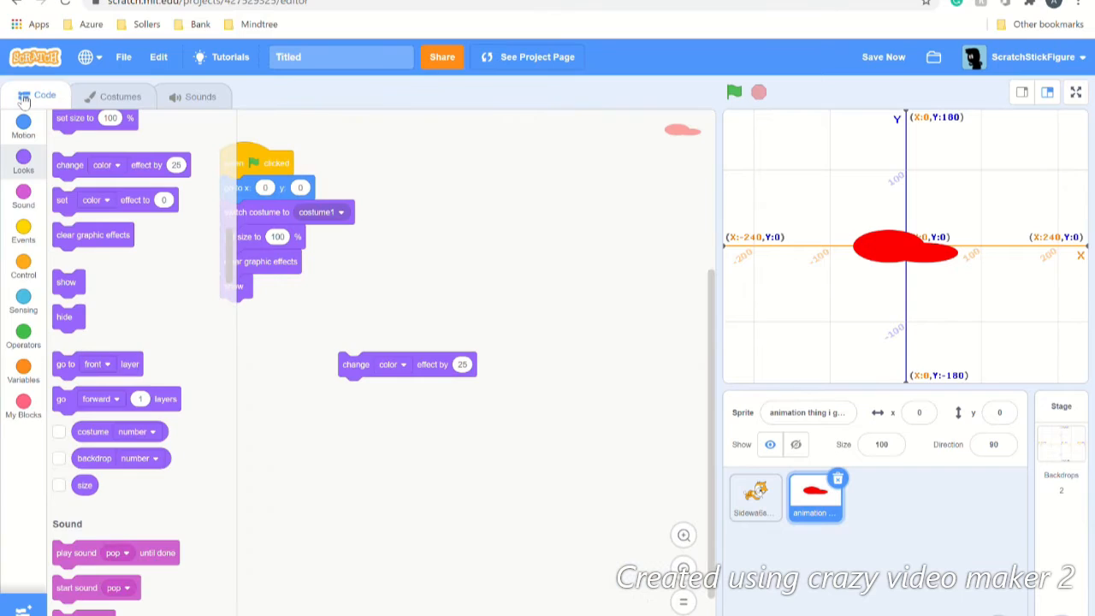
drag(351, 365, 163, 368)
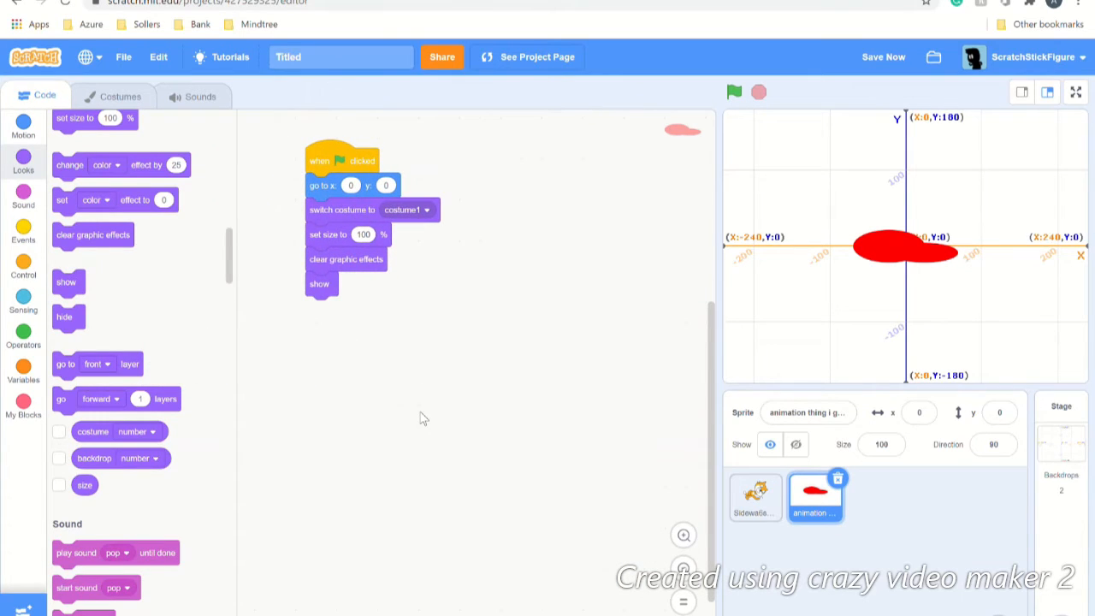
click(796, 446)
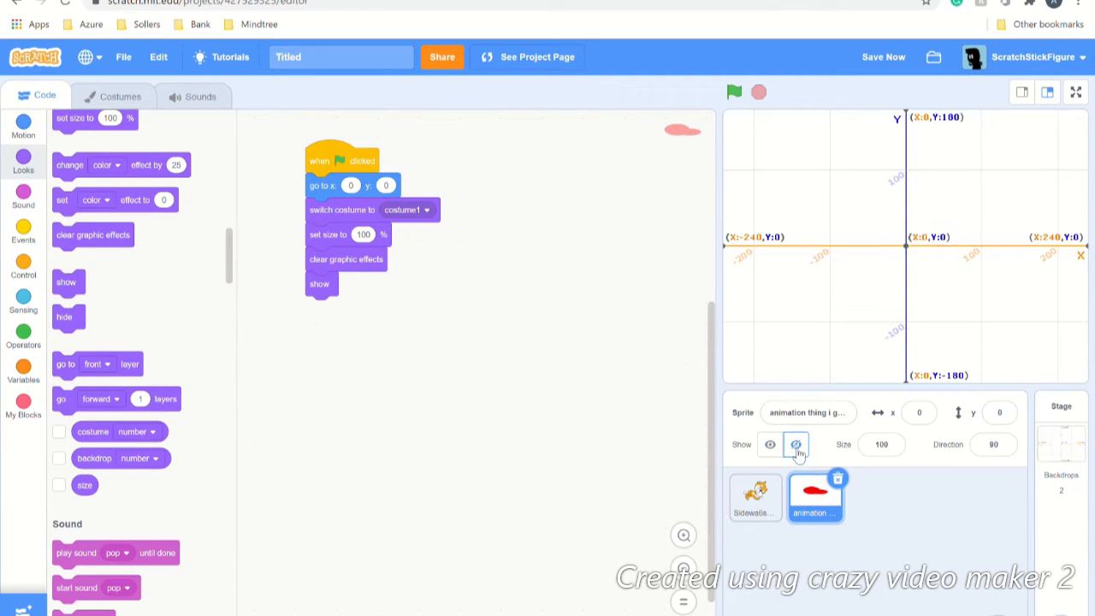
click(743, 95)
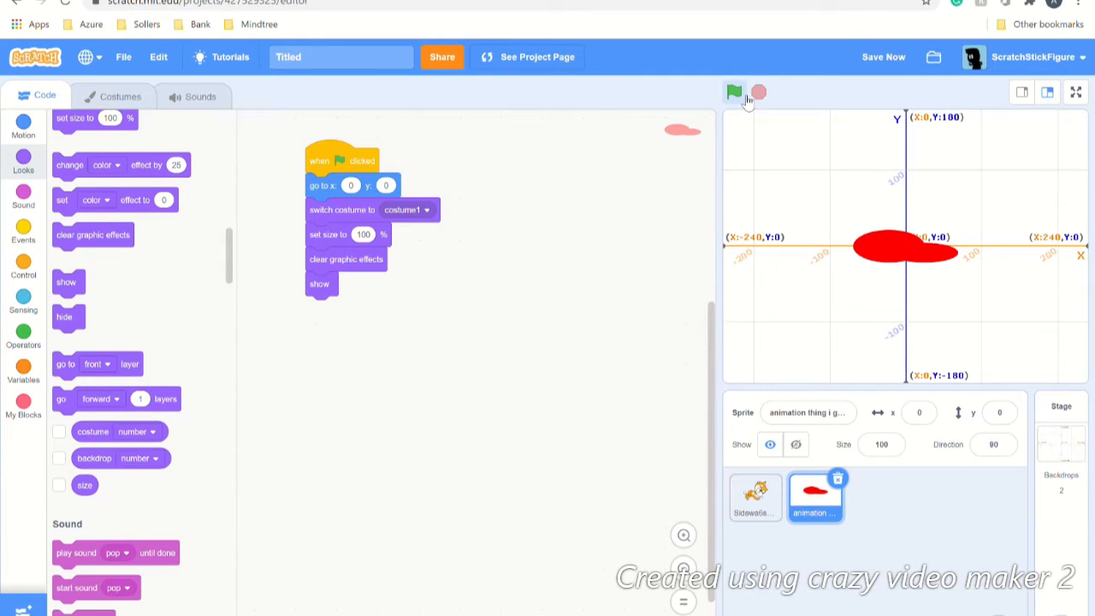
Step: Save the project with Save Now
click(868, 56)
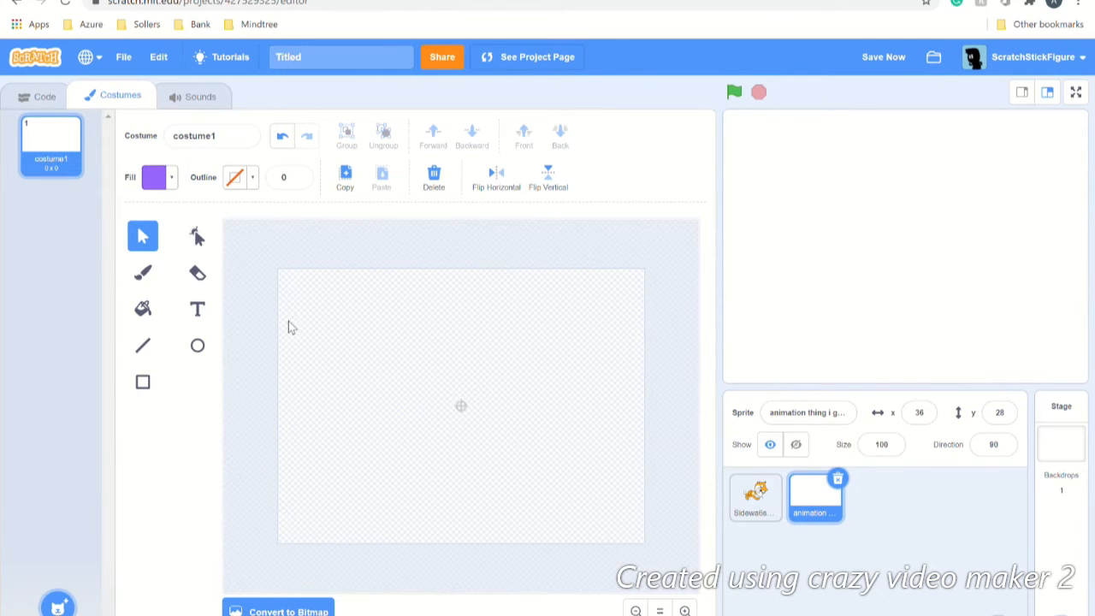
Step: Brush-paint a purple C-shaped curve with two short strokes inside its top
click(143, 272)
click(419, 351)
mouse_move(419, 352)
mouse_down()
mouse_move(502, 434)
mouse_move(502, 409)
mouse_up()
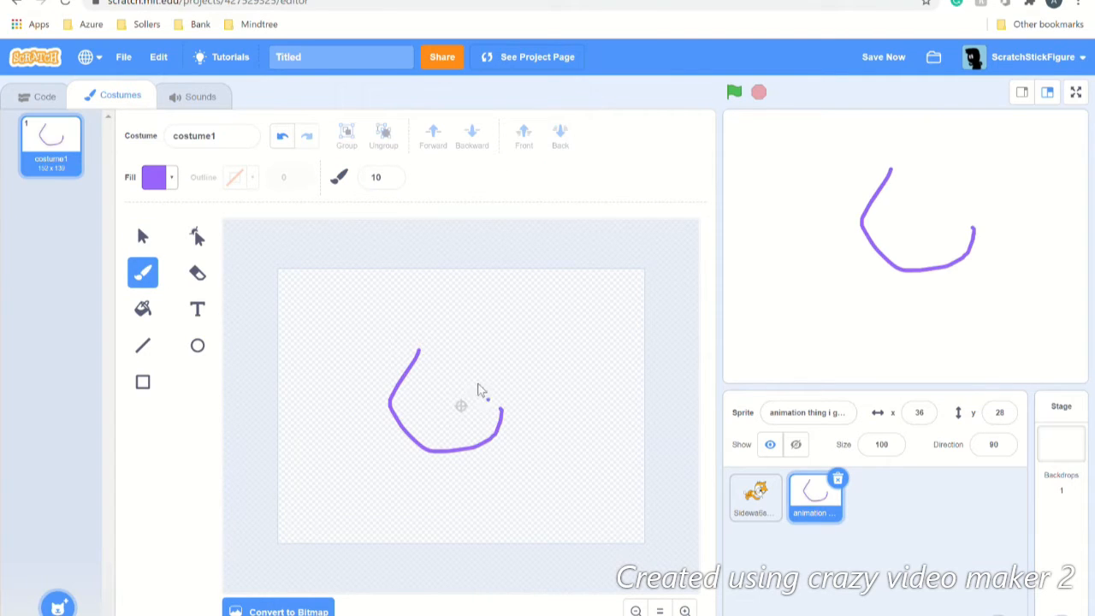
mouse_move(453, 350)
mouse_down()
mouse_move(425, 373)
mouse_move(473, 359)
mouse_move(490, 377)
mouse_up()
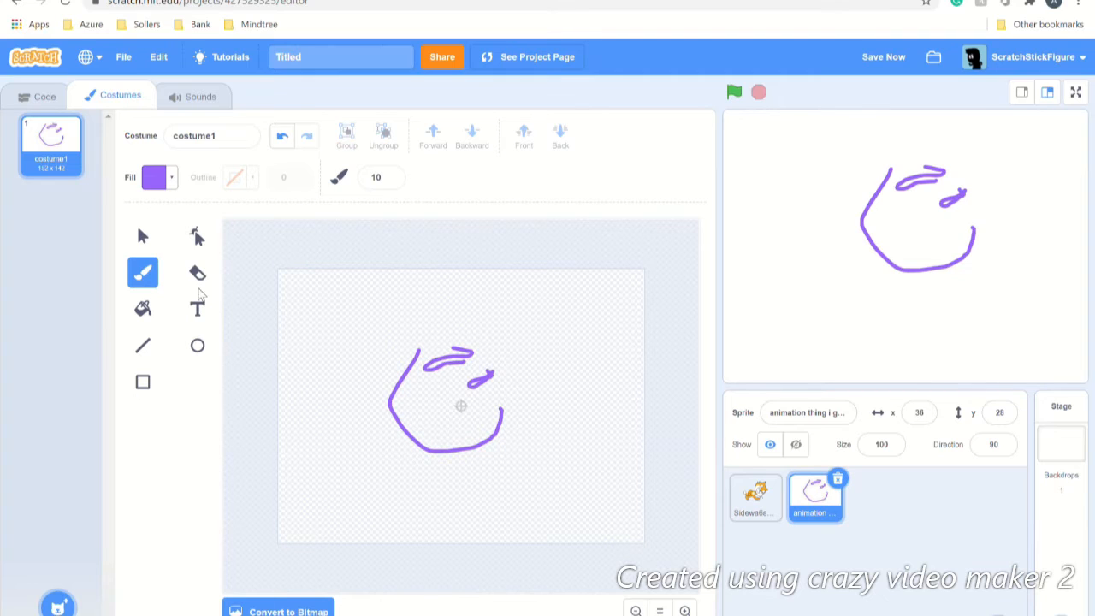
click(154, 309)
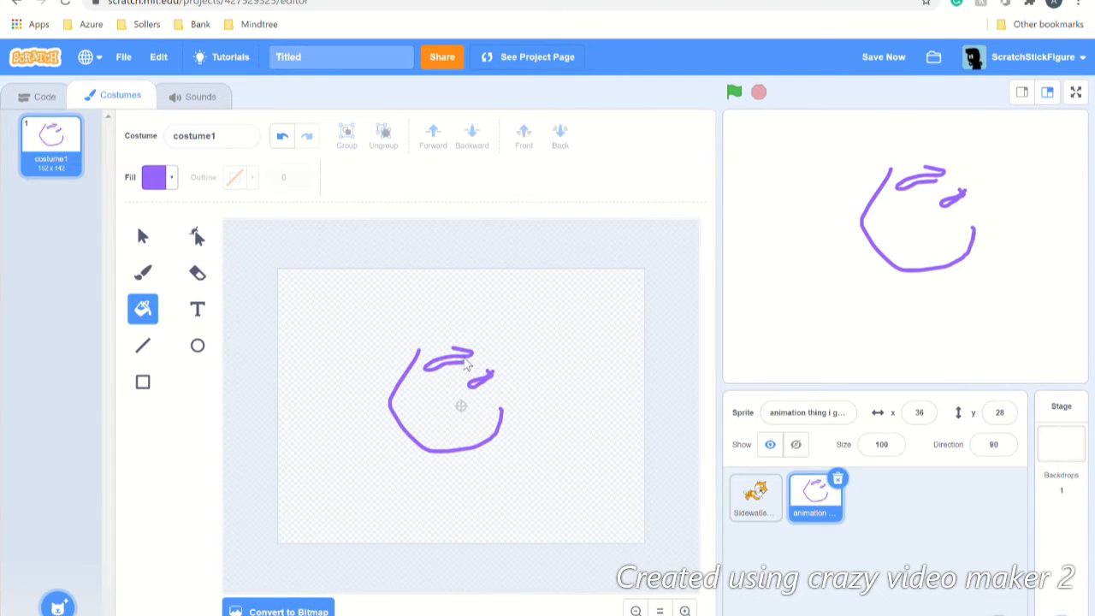
Step: Add the text 'hello' above the drawing and save the project
click(201, 316)
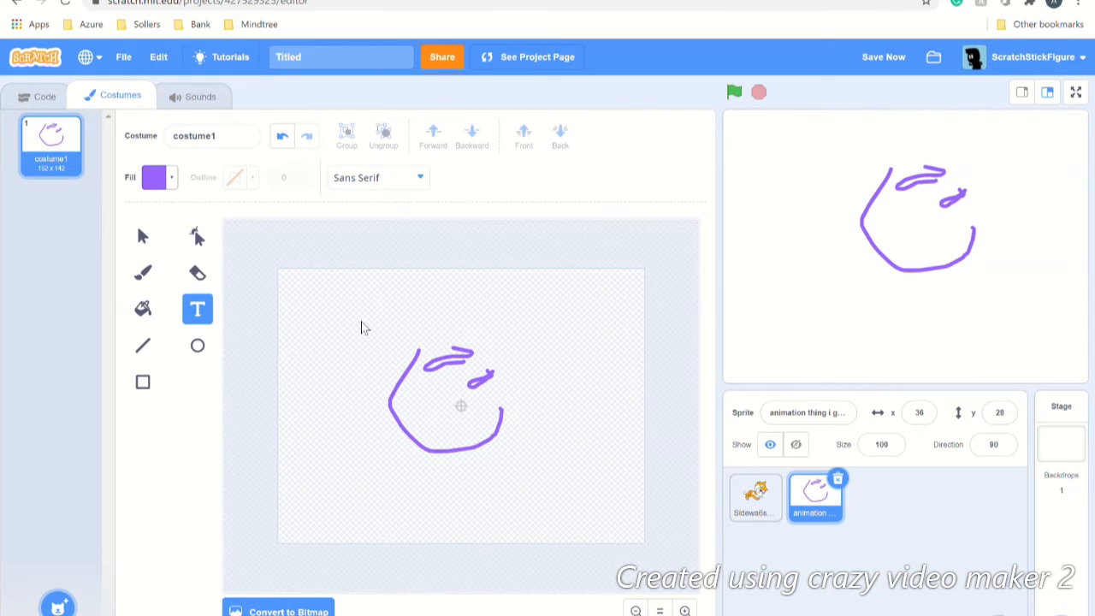
text(hello)
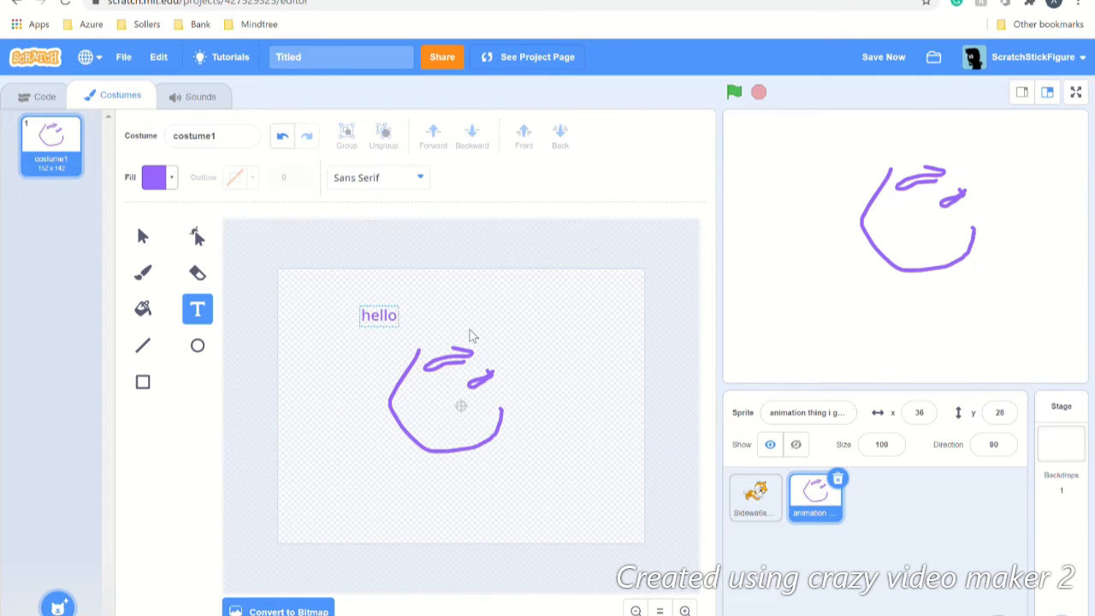
click(493, 343)
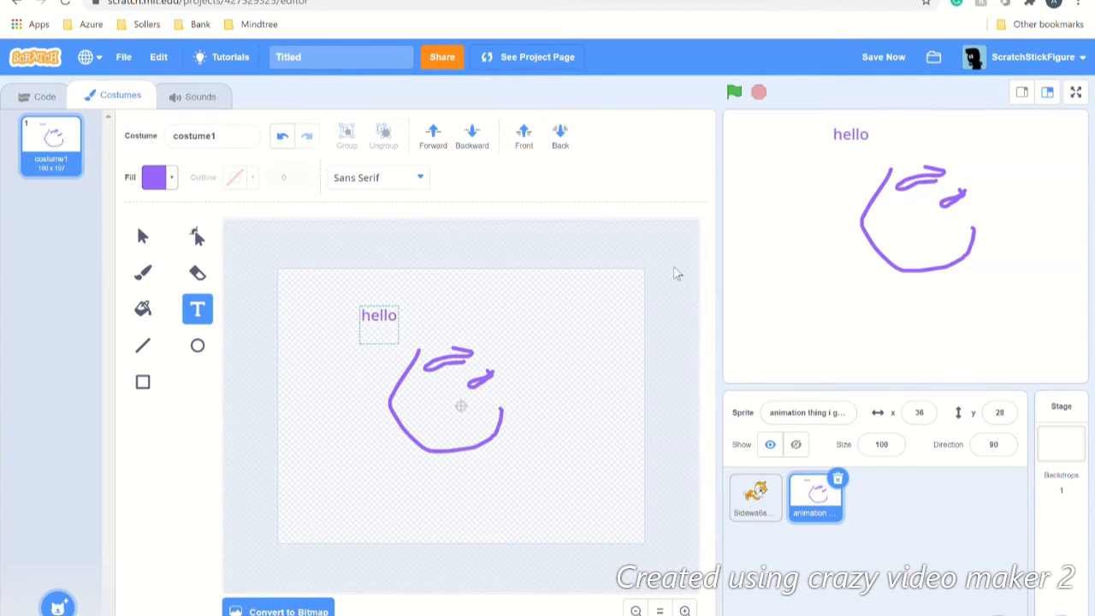
click(881, 59)
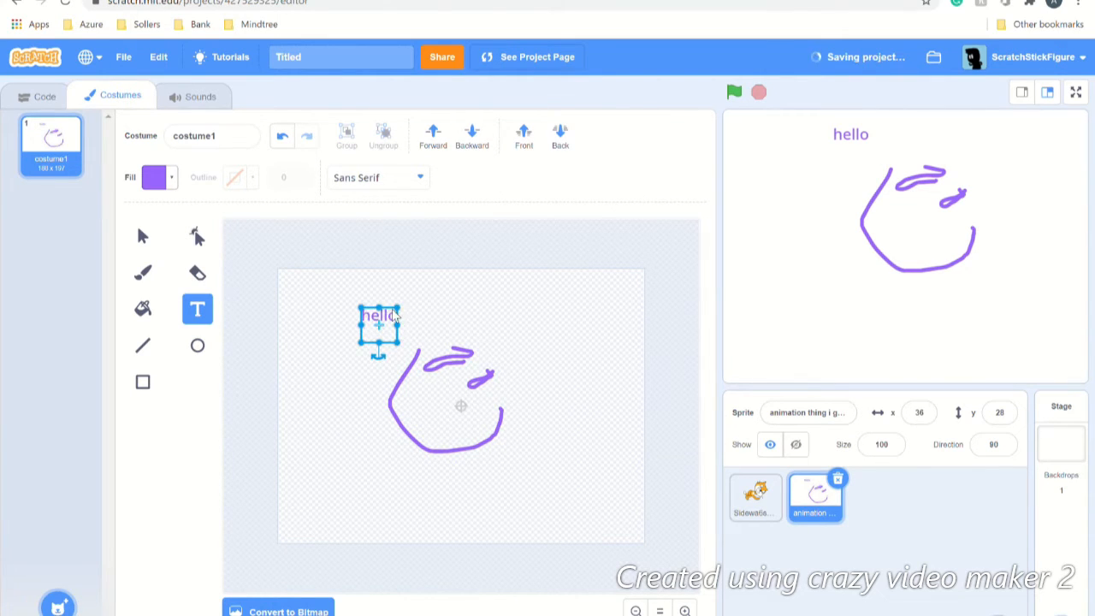
Step: Add a line of random letters in the Marker font below the drawing
click(290, 377)
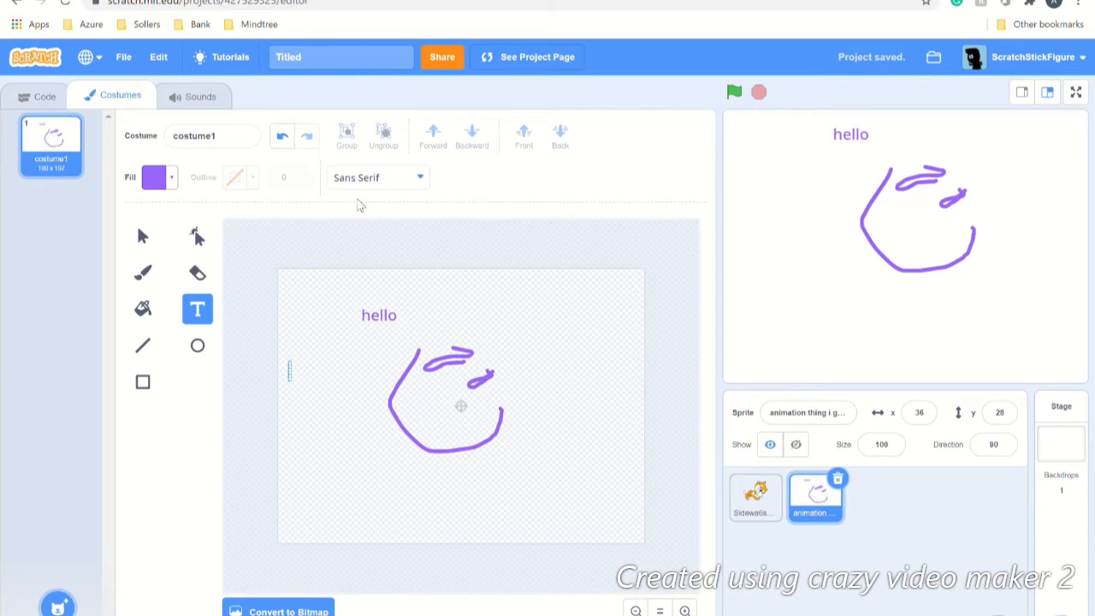
click(366, 180)
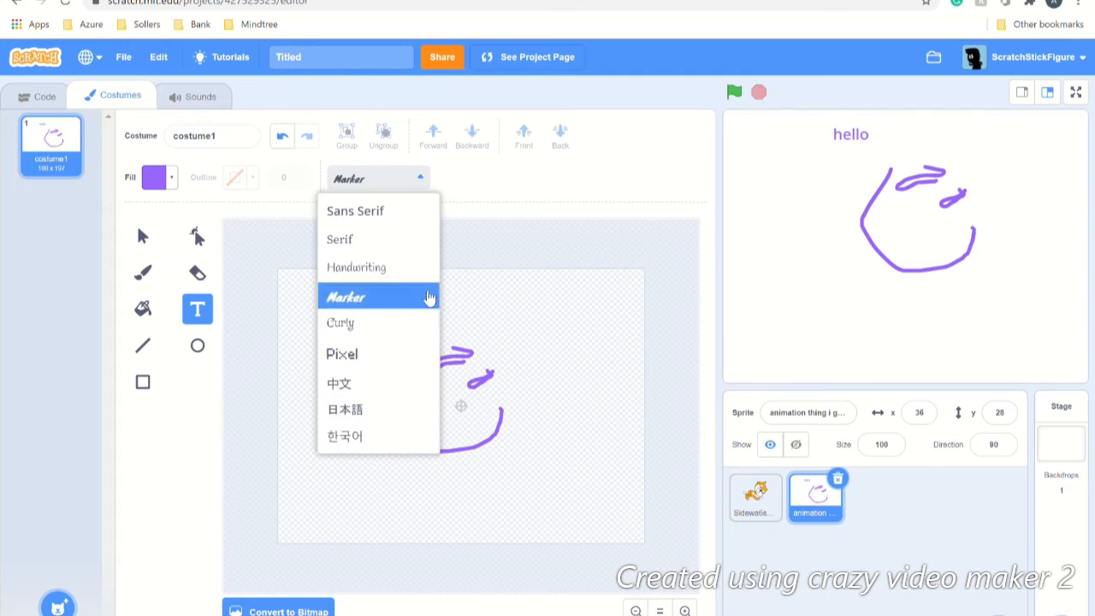
click(411, 299)
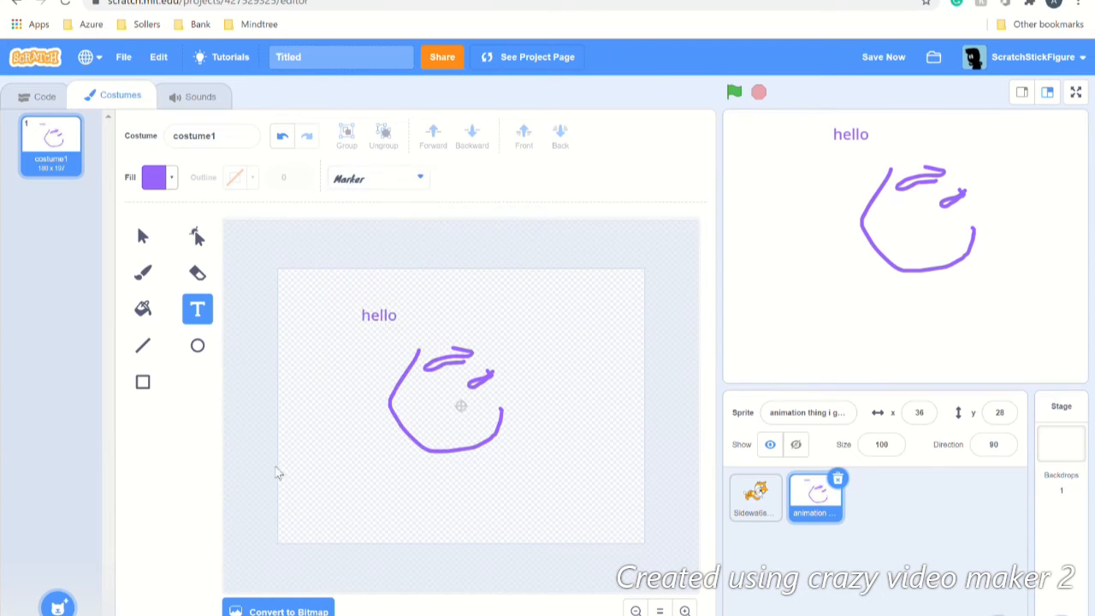
text(jkdlcxwgeyuidpsflehgdirsoa)
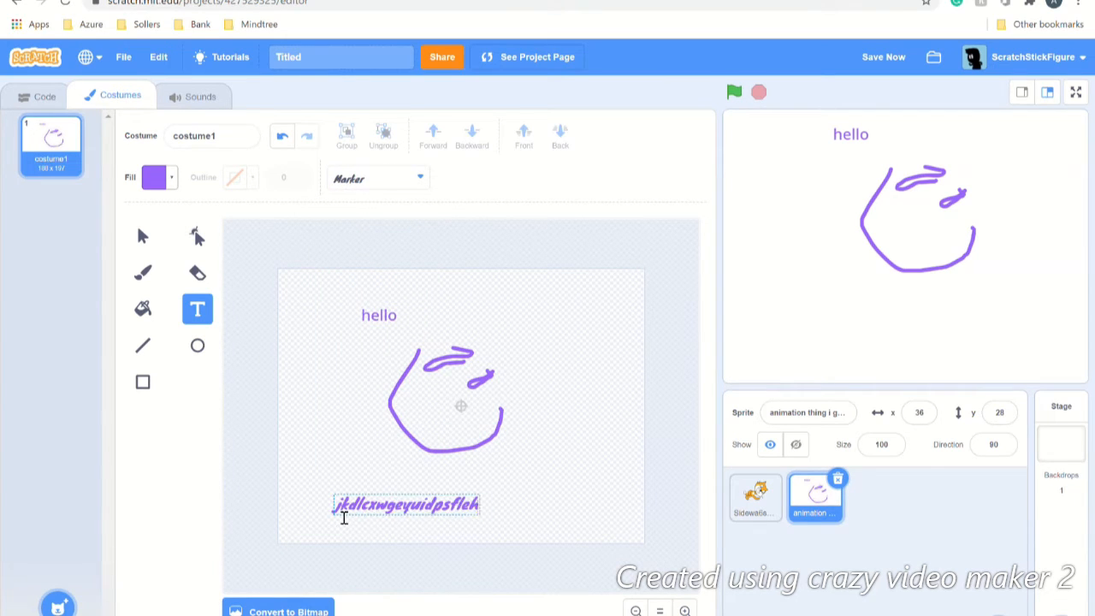
click(252, 520)
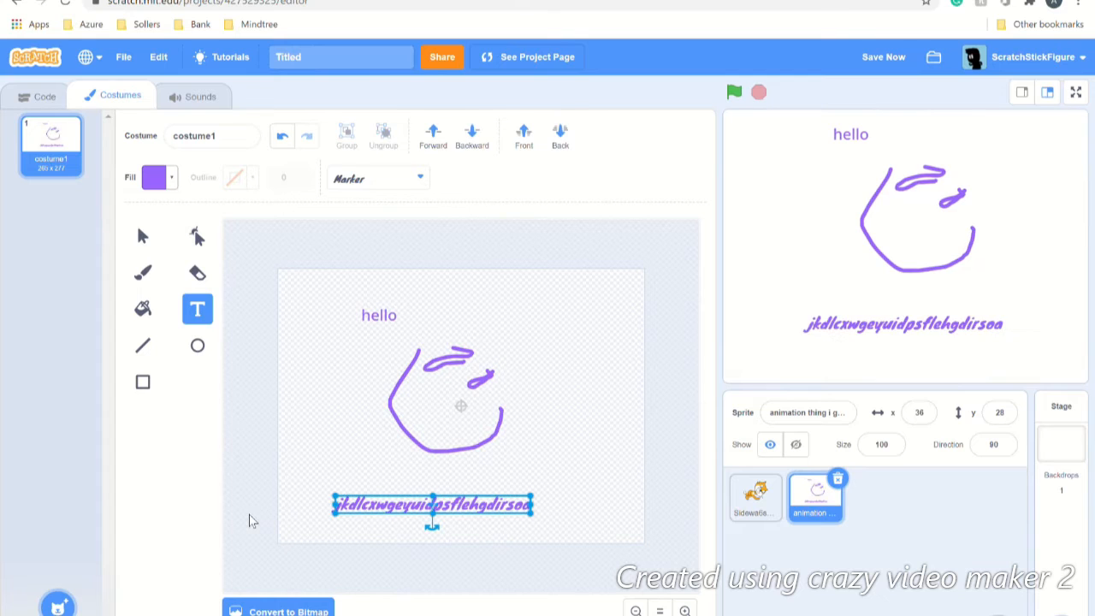
click(151, 342)
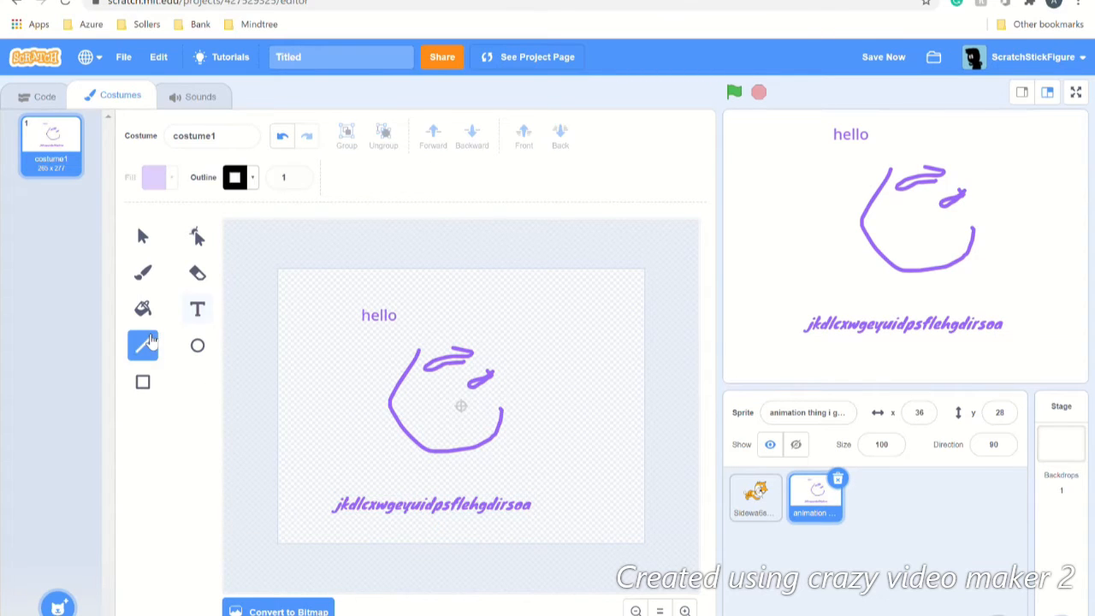
Step: Draw two slanted black lines and a V-shaped line below them at line width 4
click(298, 173)
click(297, 174)
click(298, 174)
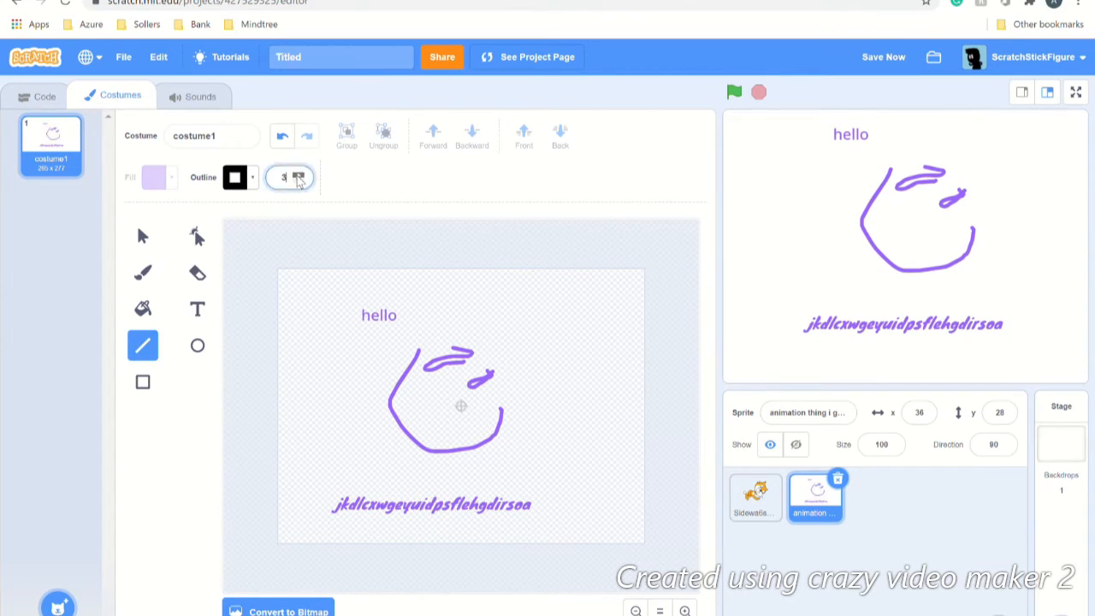
drag(315, 350, 347, 434)
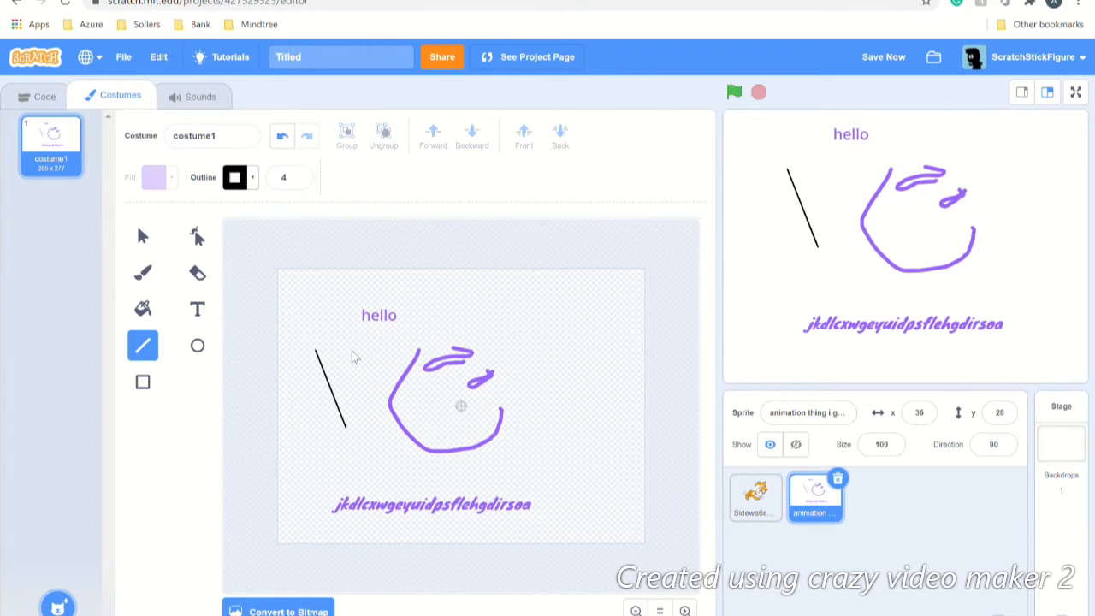
mouse_move(347, 350)
mouse_down()
mouse_move(367, 421)
mouse_move(358, 417)
mouse_up()
mouse_move(326, 451)
mouse_down()
mouse_move(358, 488)
mouse_move(387, 485)
mouse_move(387, 445)
mouse_up()
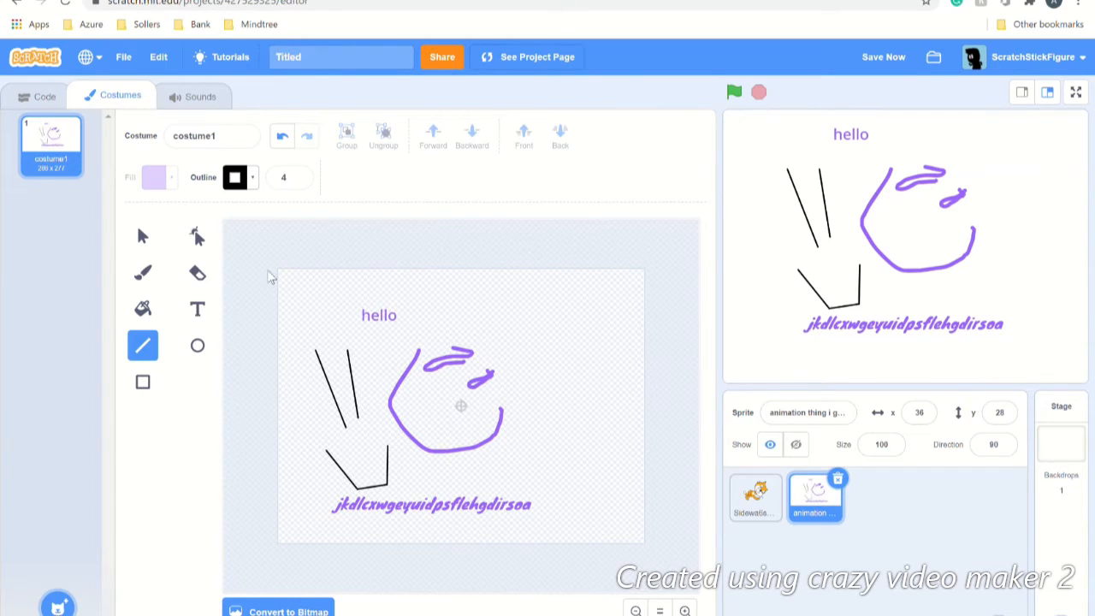
Step: Draw a purple circle, a square, a wide rectangle near the top, and a middle ellipse
click(197, 346)
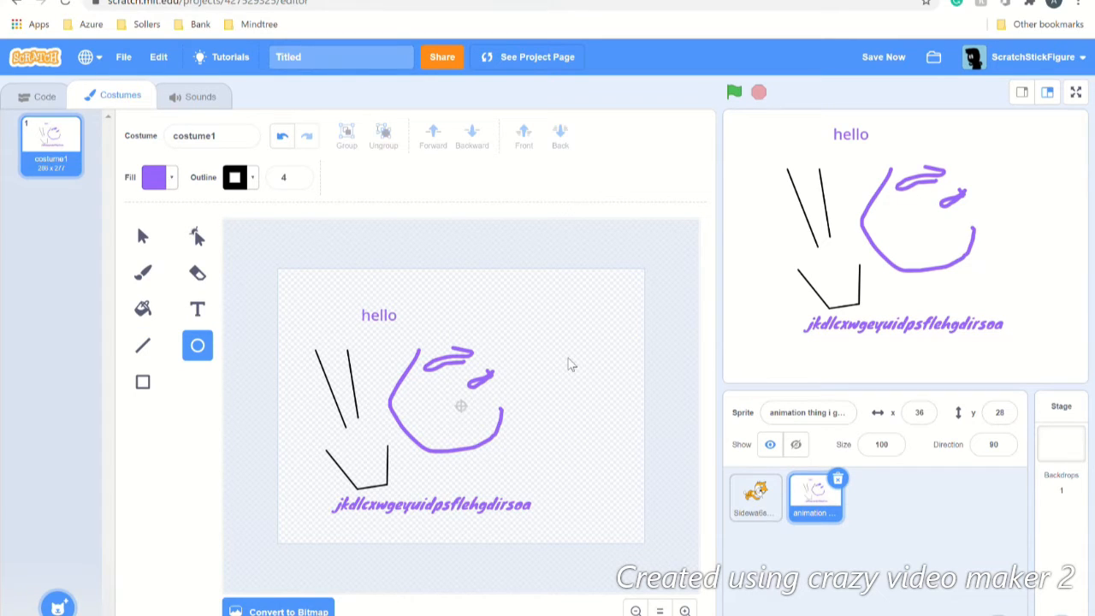
drag(568, 359, 629, 424)
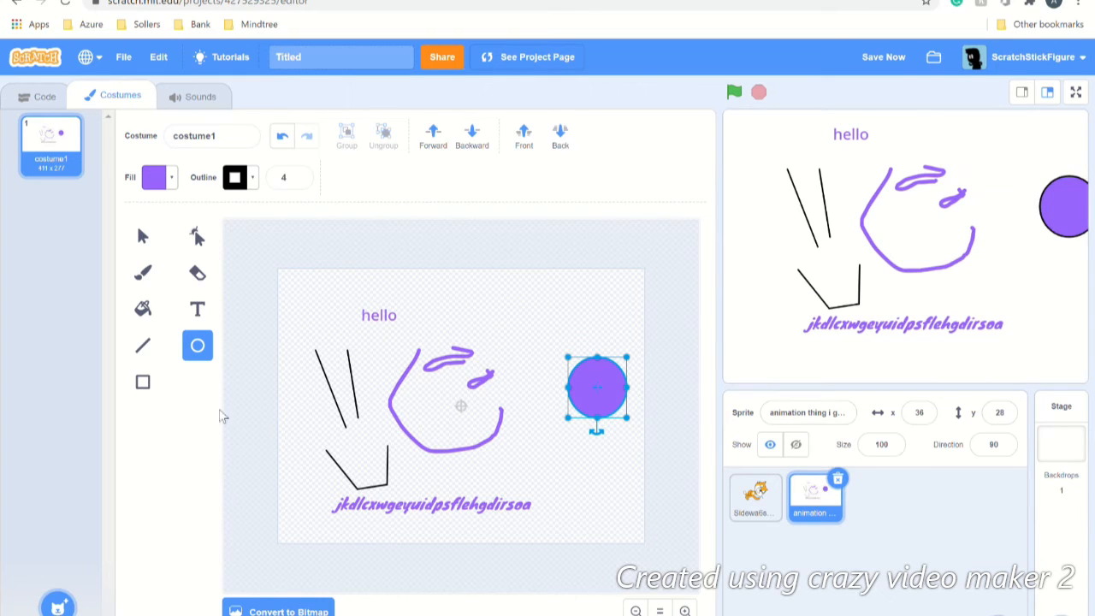
click(143, 391)
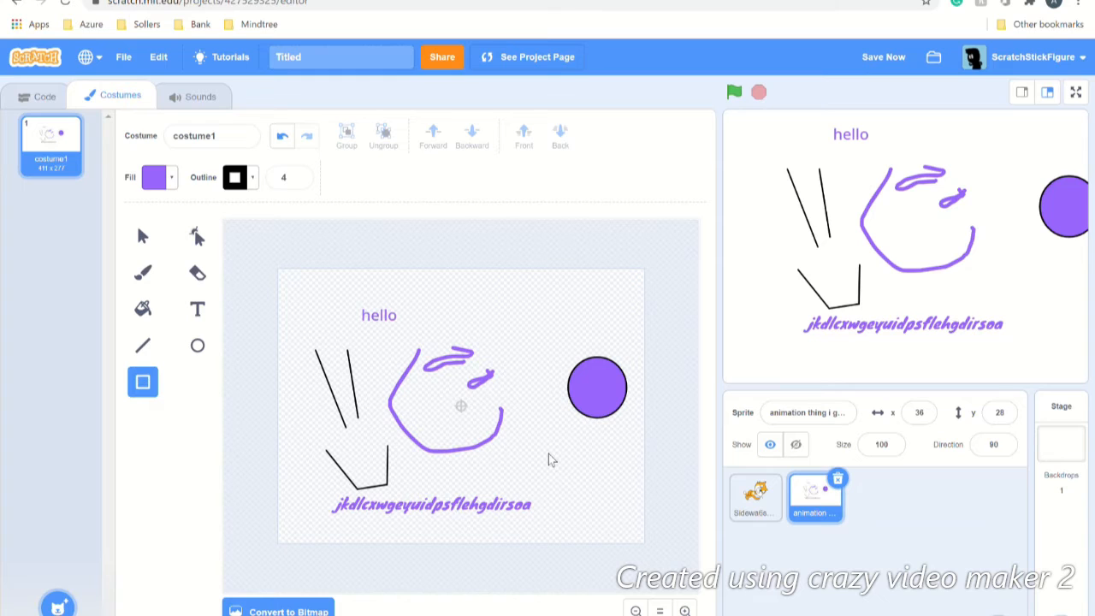
drag(547, 452, 611, 514)
drag(499, 312, 589, 333)
click(197, 344)
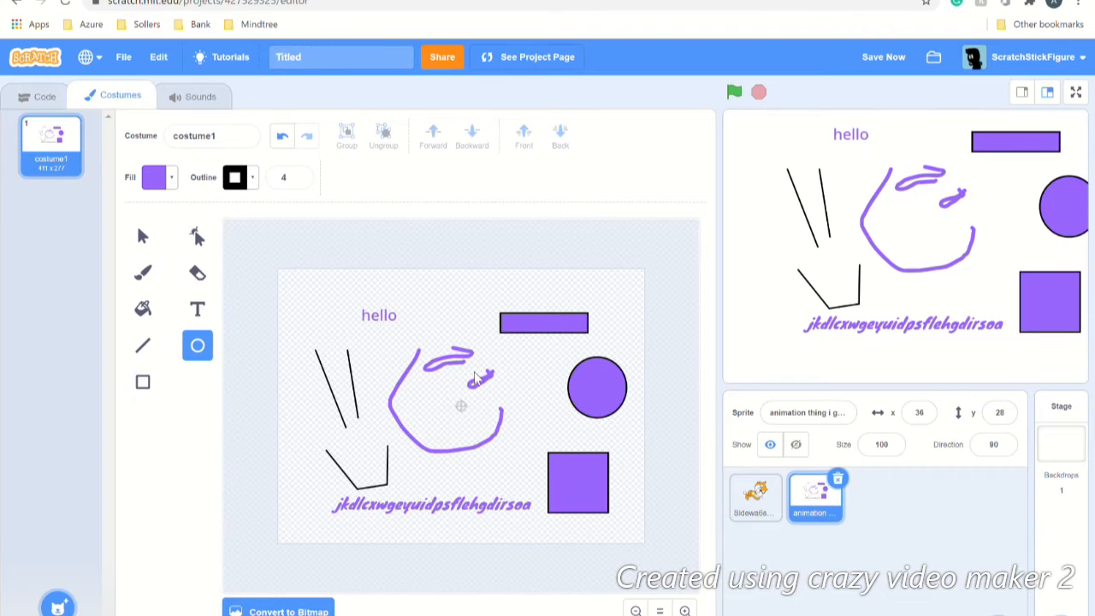
drag(474, 370, 552, 419)
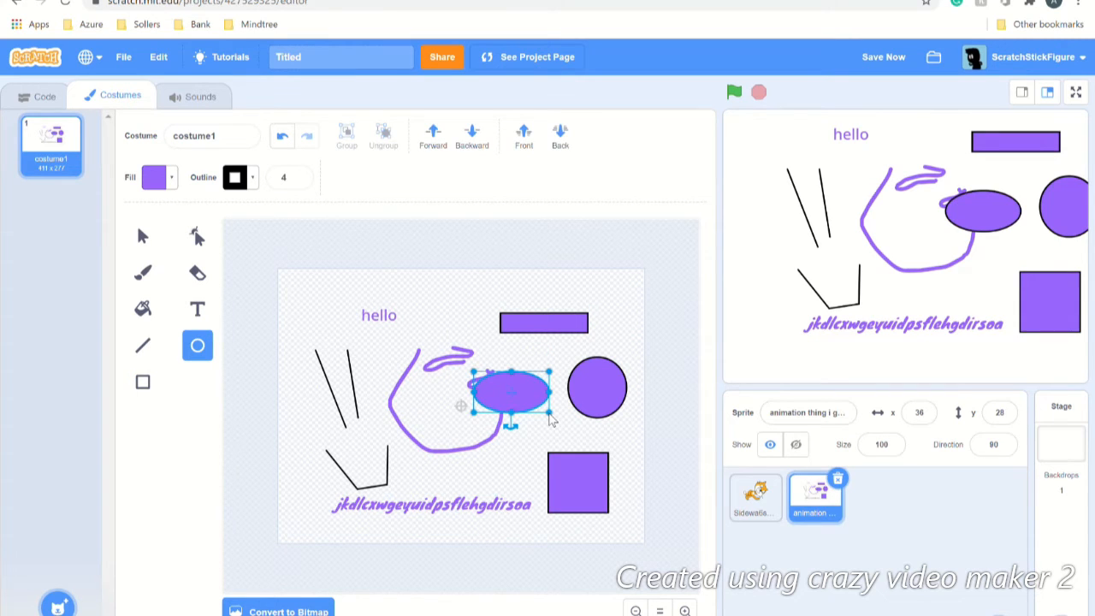
click(435, 426)
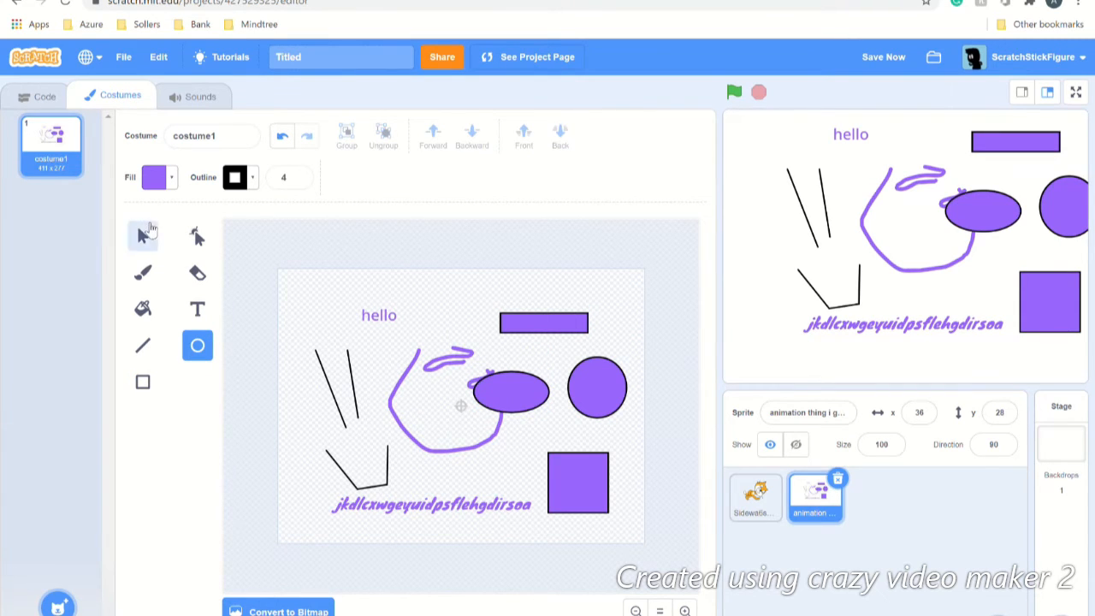
Step: Delete one black line, then box-select and delete all remaining lines, text and shapes
click(148, 227)
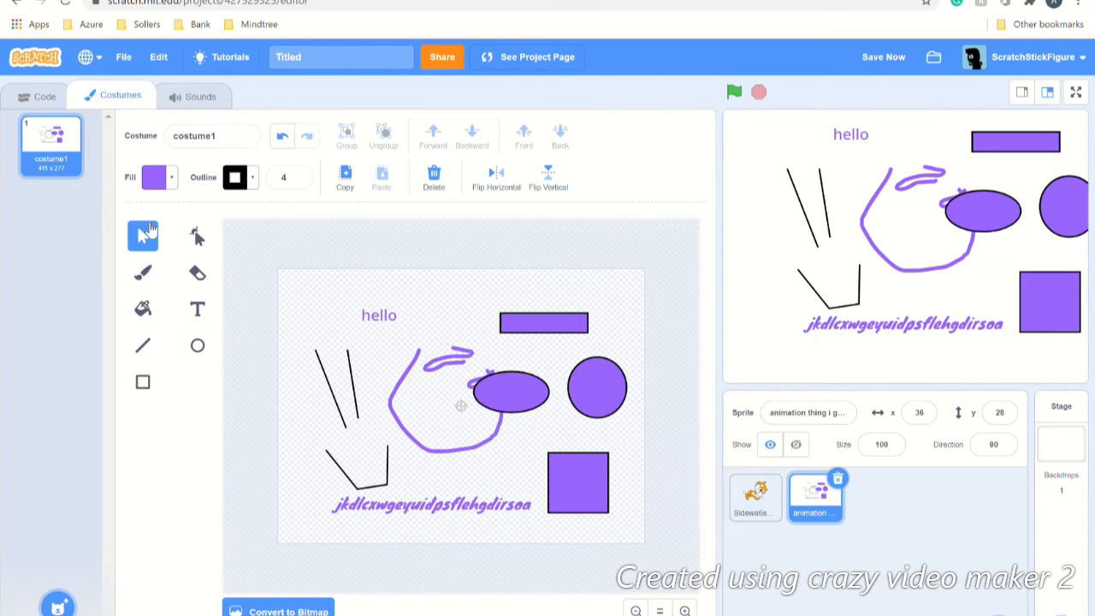
click(353, 372)
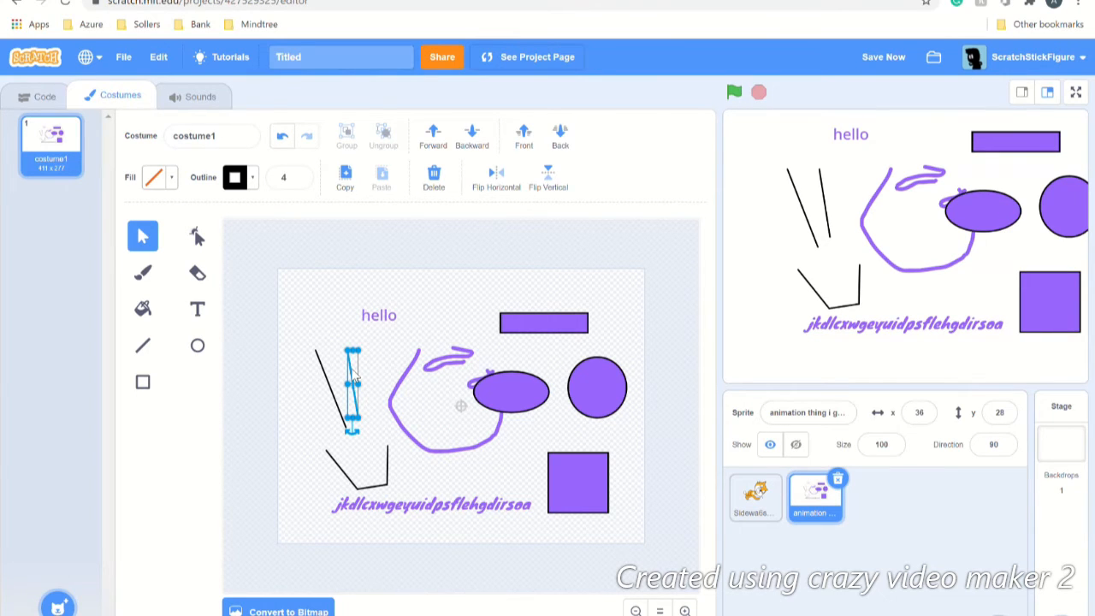
key(Delete)
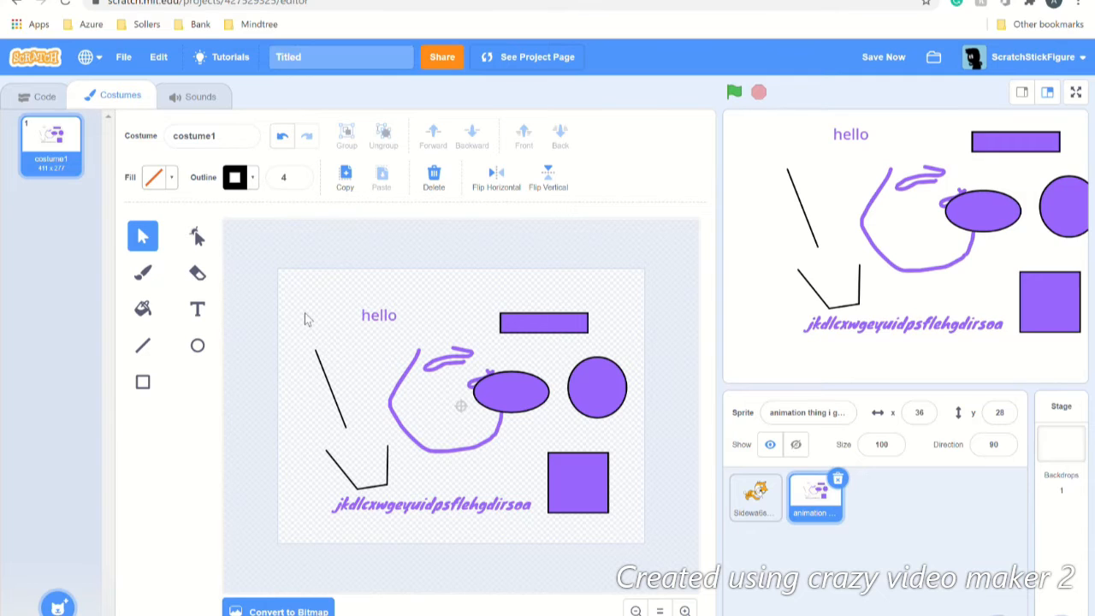
drag(305, 318, 636, 527)
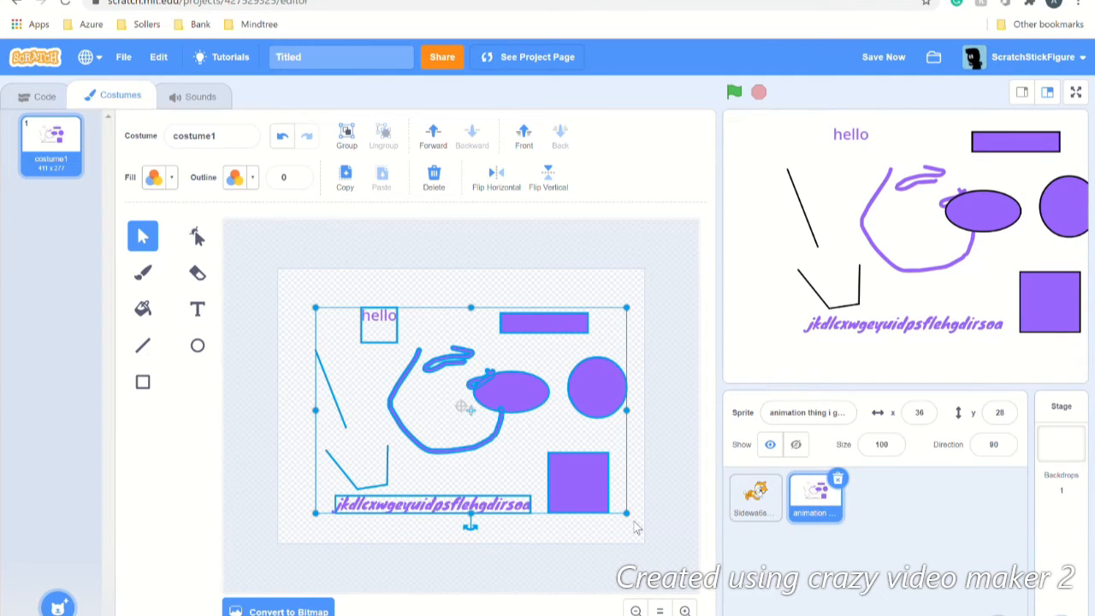
key(Delete)
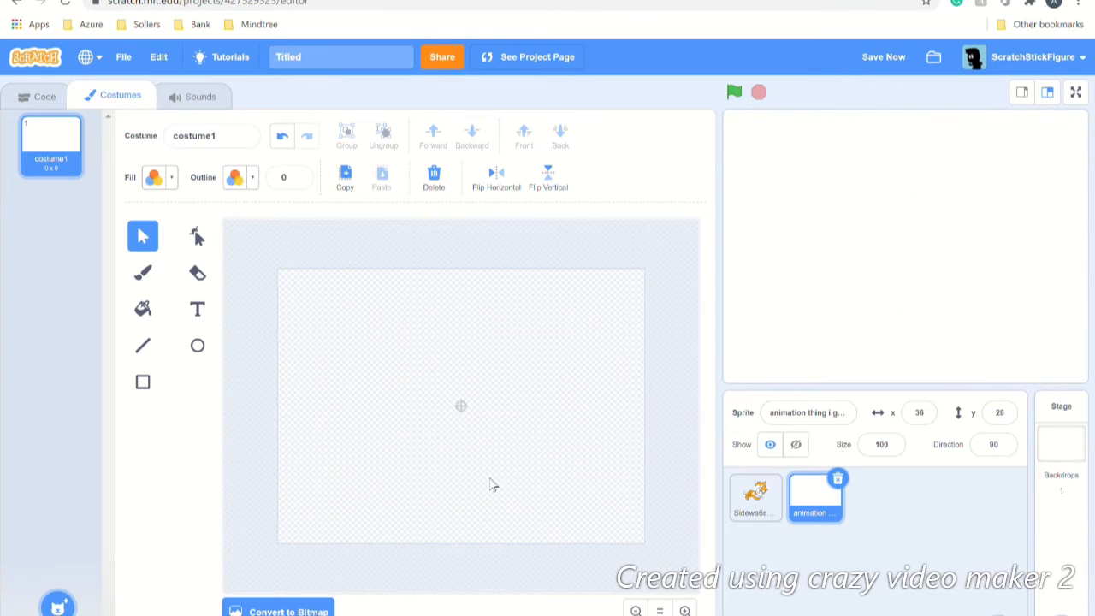
Step: Draw a purple ellipse near the top-left and give it a horizontal gradient fill
click(197, 344)
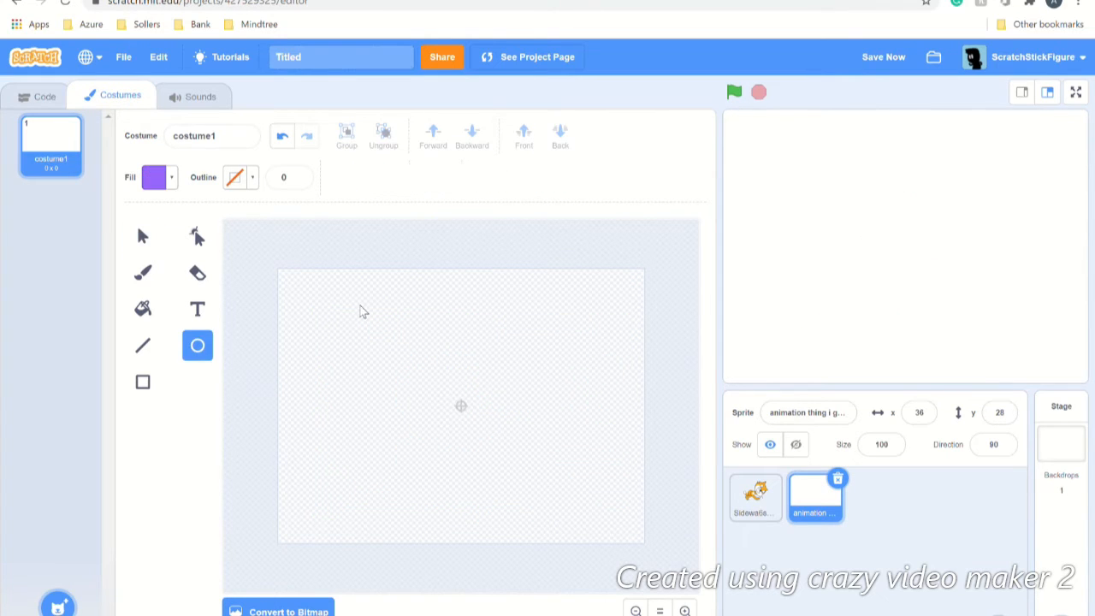
drag(360, 307, 452, 373)
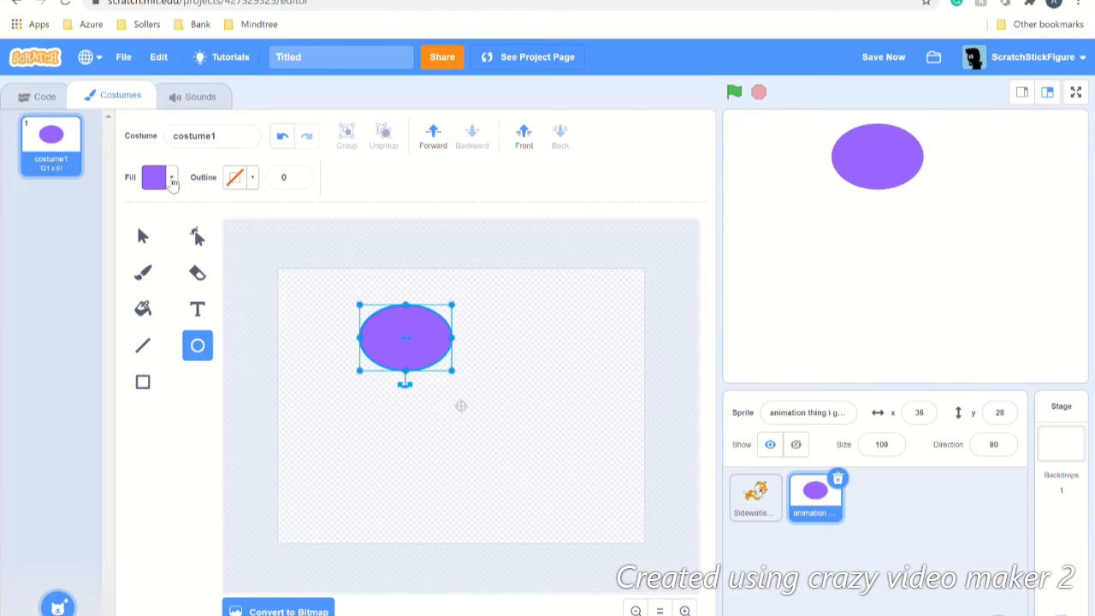
click(171, 179)
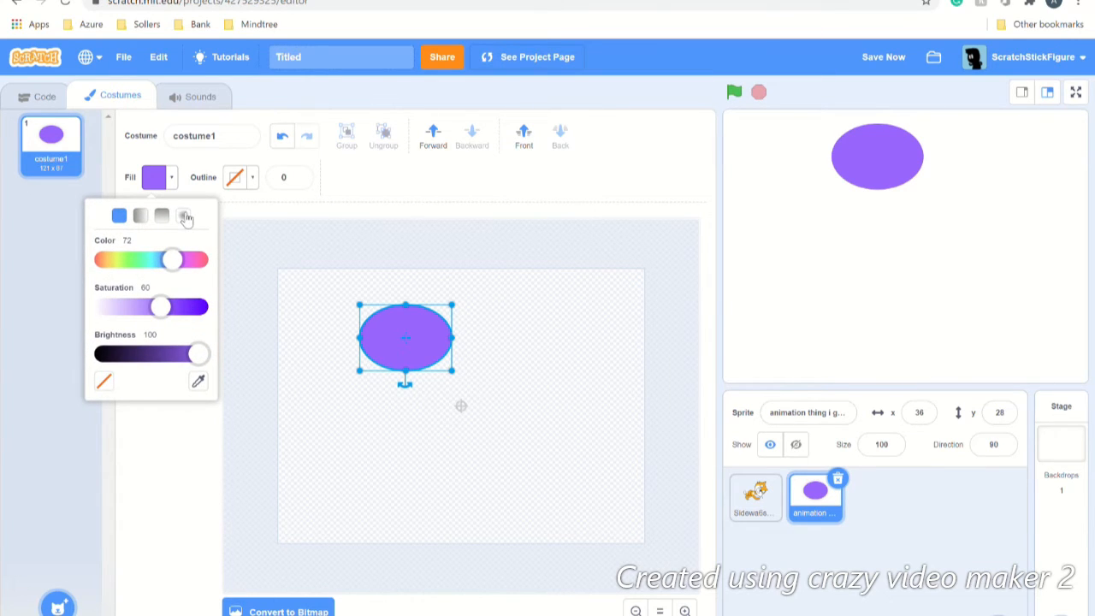
click(184, 216)
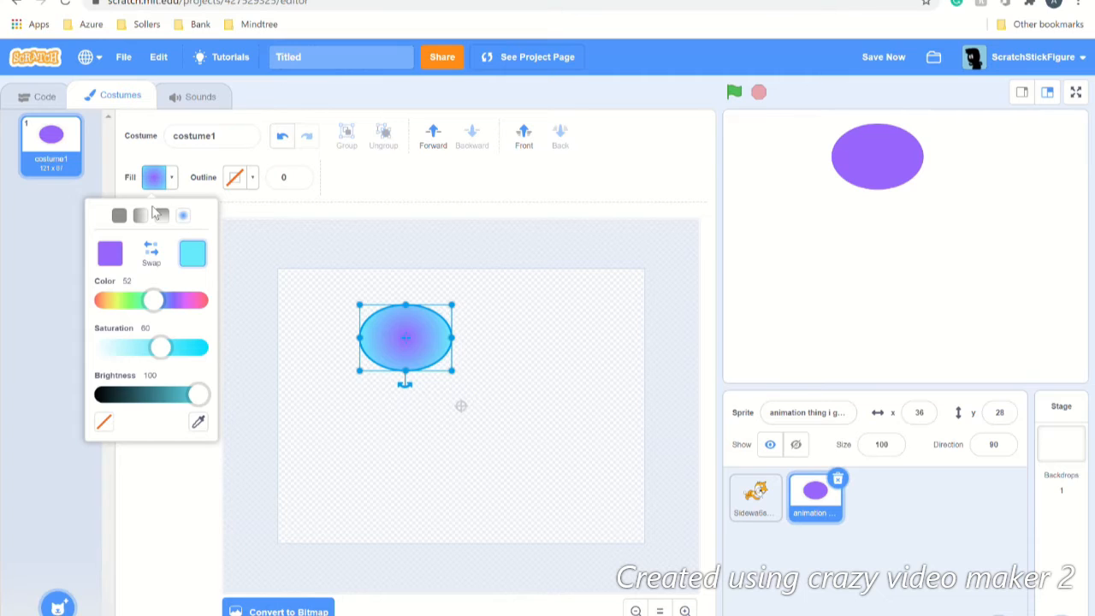
click(141, 215)
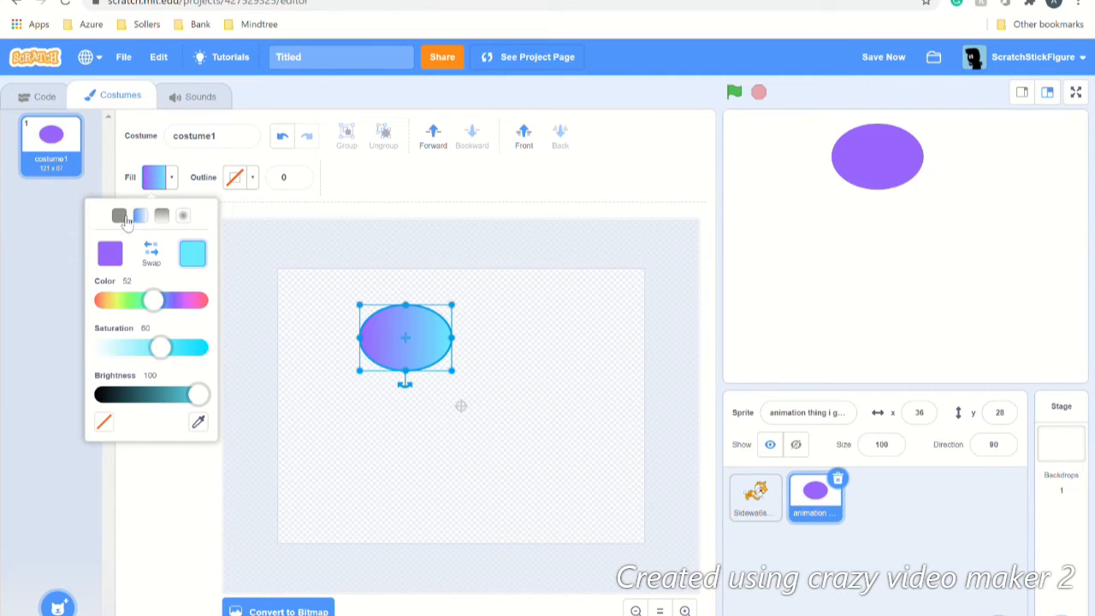
Step: Set the gradient's purple stop to brightness 0 for a black-to-cyan fill, then delete the ellipse
click(123, 261)
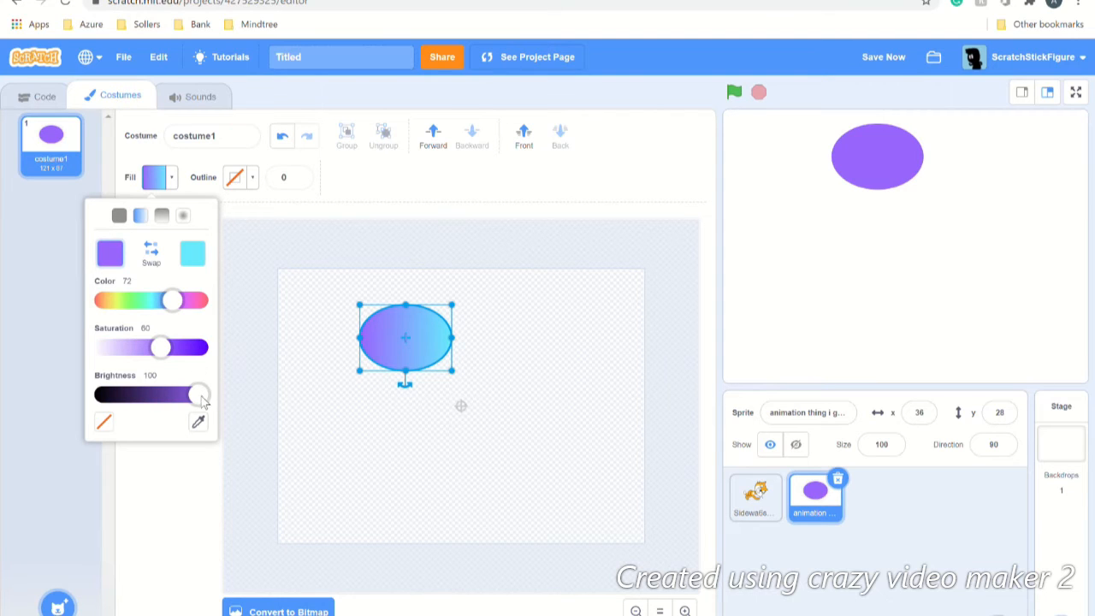
drag(203, 402, 54, 401)
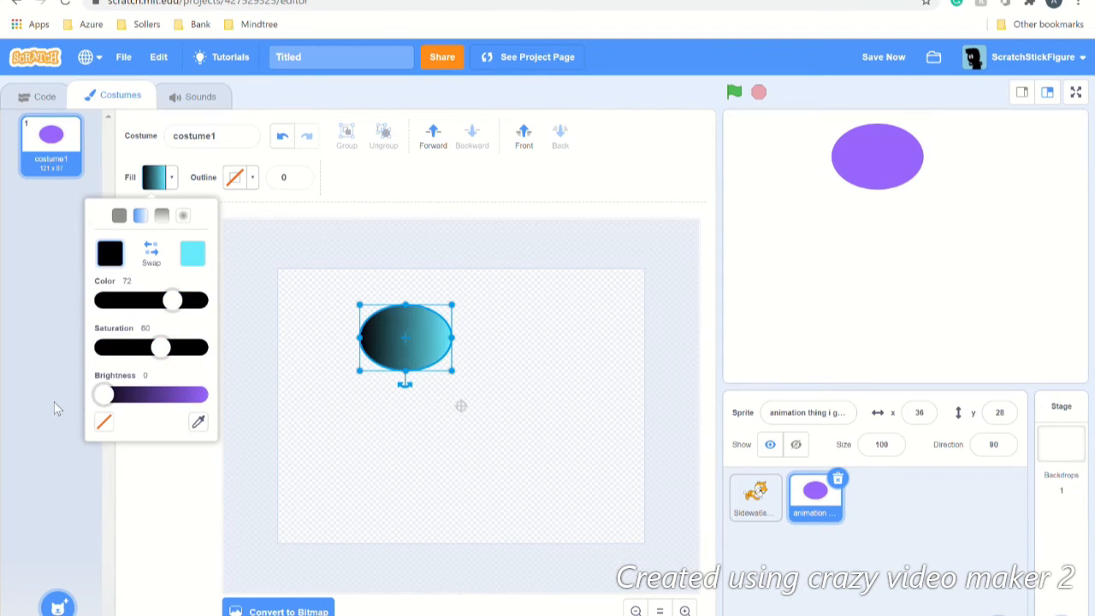
click(111, 480)
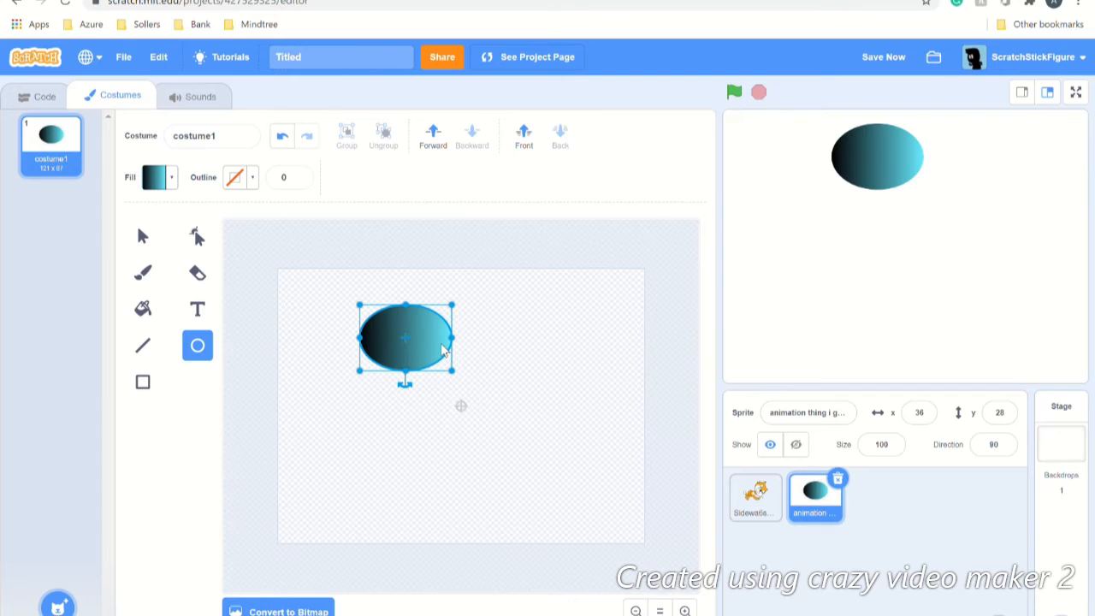
key(Delete)
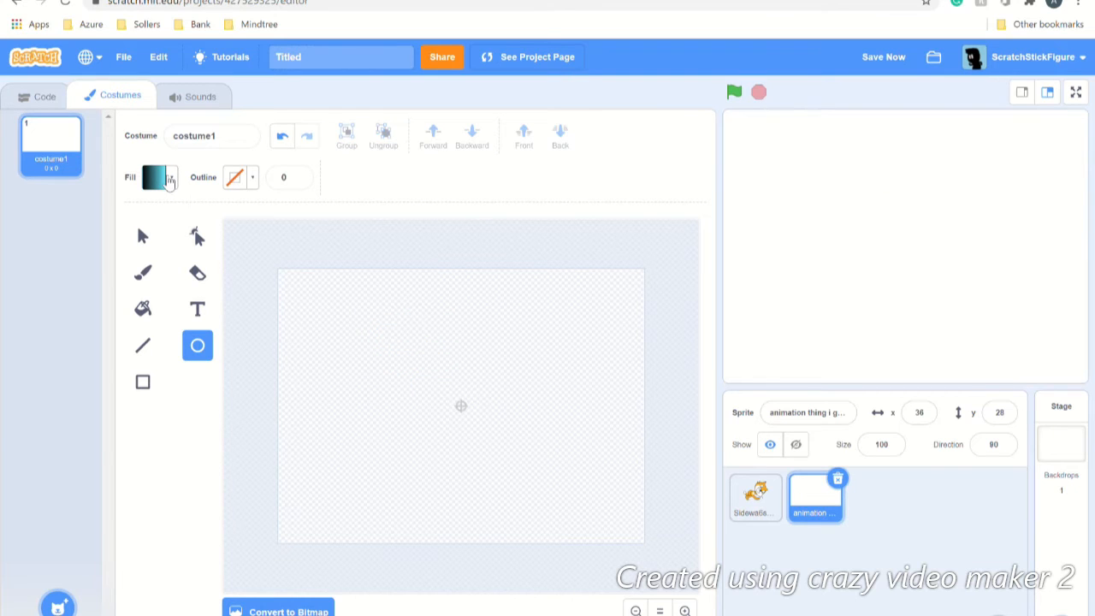
click(169, 182)
Step: Draw a solid black ellipse and drag its points into a peaked arch with a small left fin
click(115, 216)
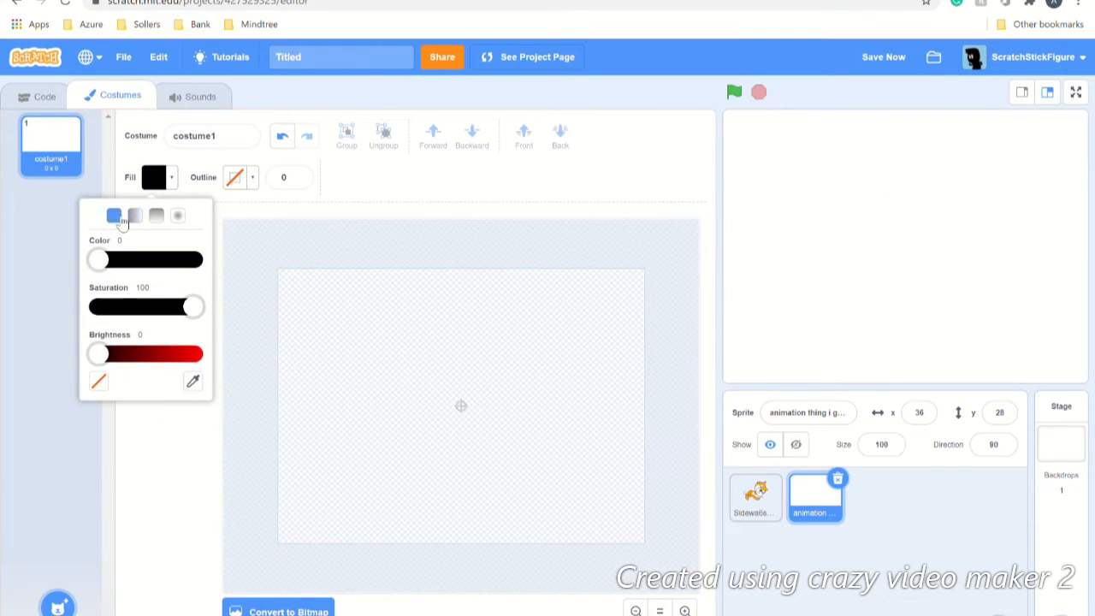
drag(450, 317, 561, 404)
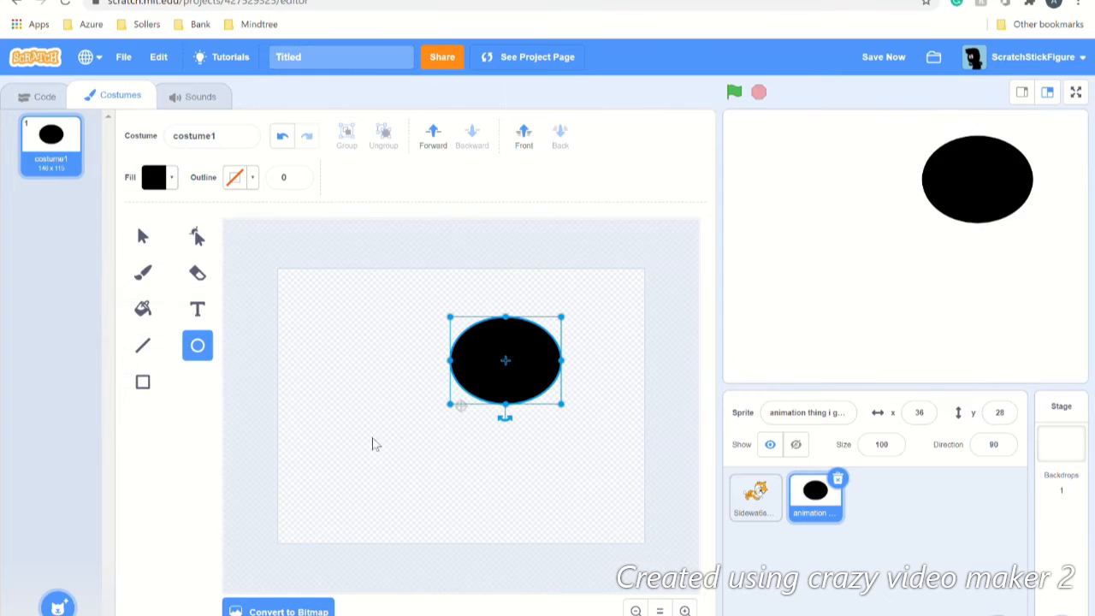
click(207, 232)
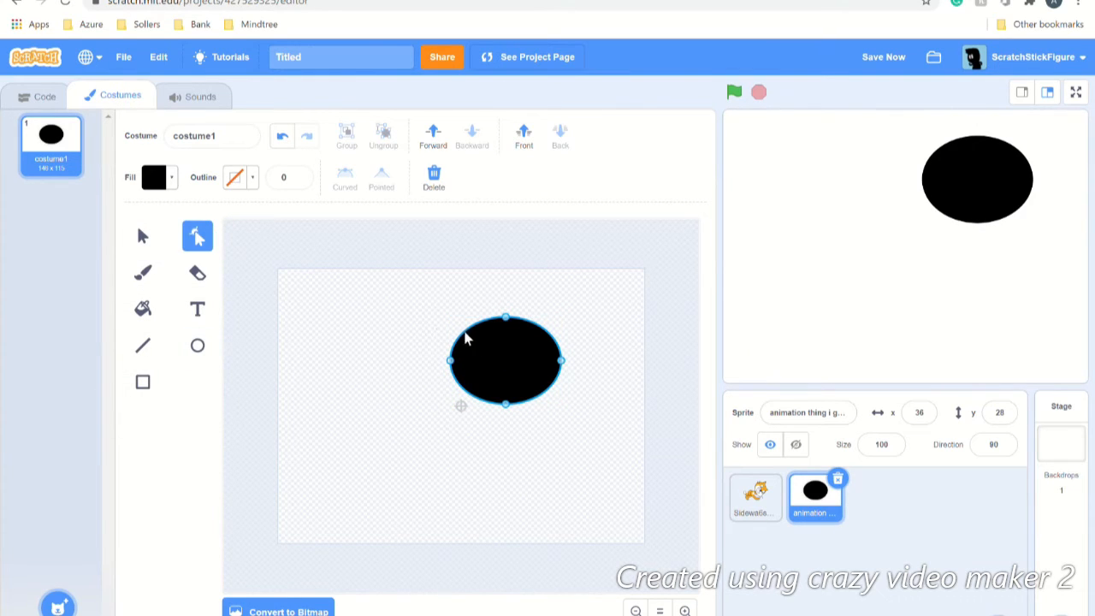
drag(462, 328, 418, 316)
drag(487, 343, 458, 288)
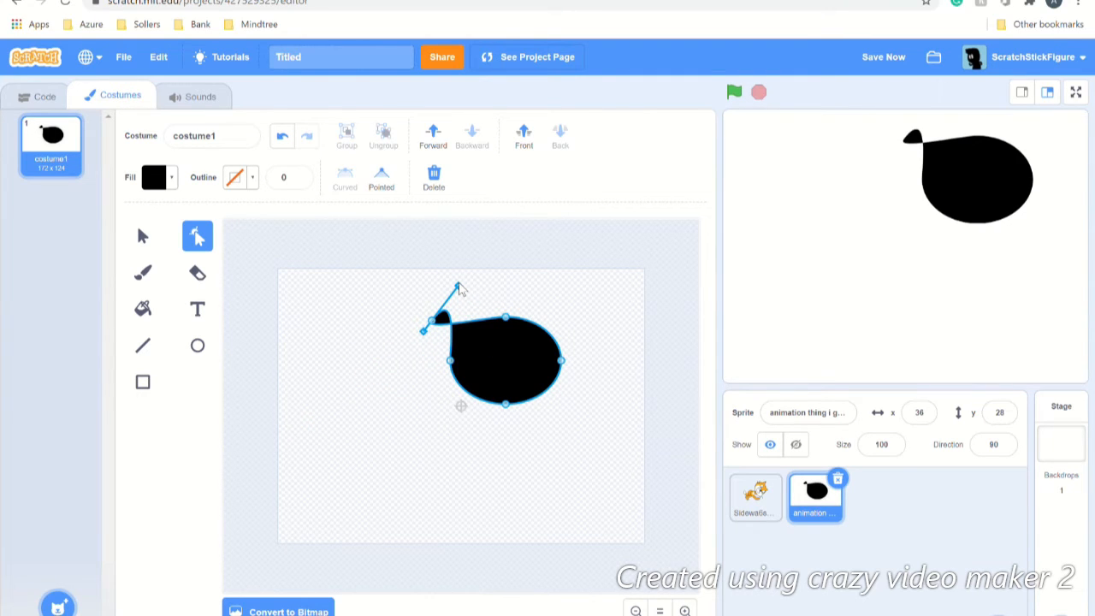
drag(508, 405, 506, 282)
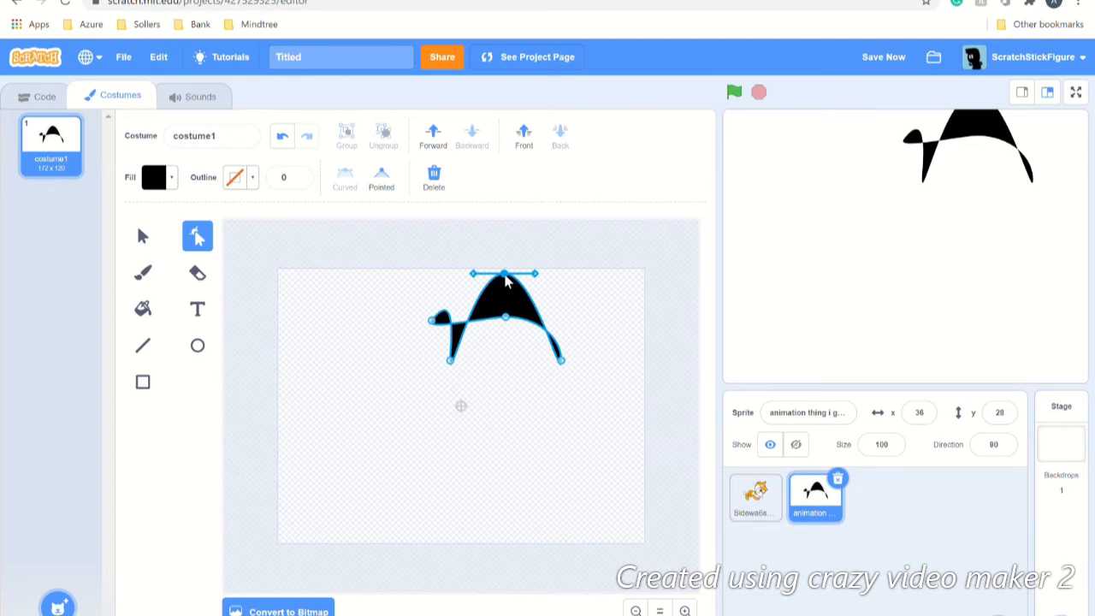
Step: Flip the black arch shape horizontally and vertically and bring it to the front
click(418, 427)
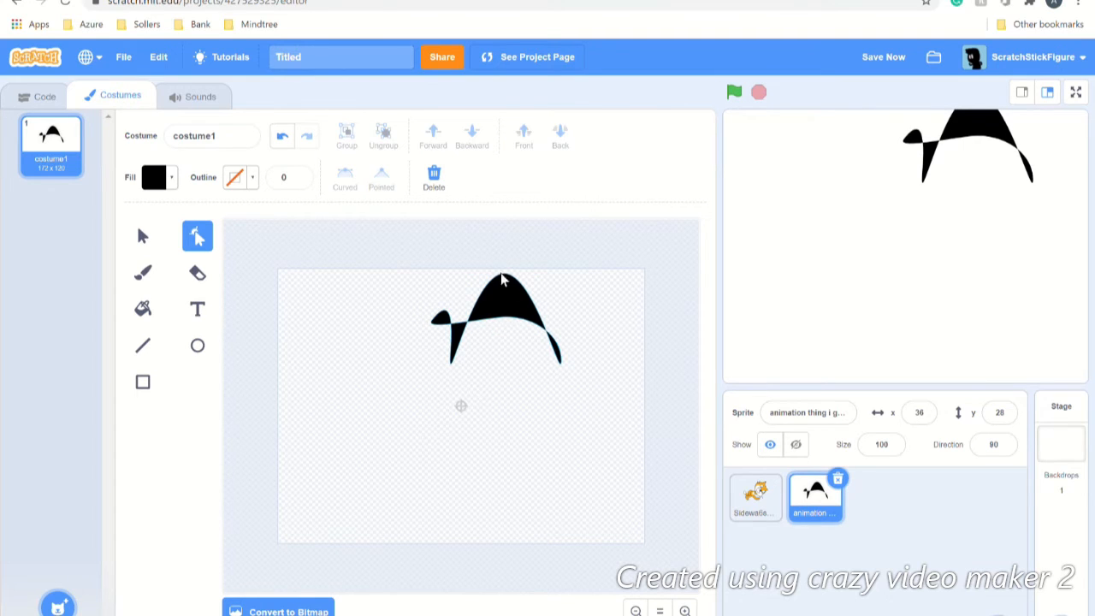
click(157, 244)
click(503, 310)
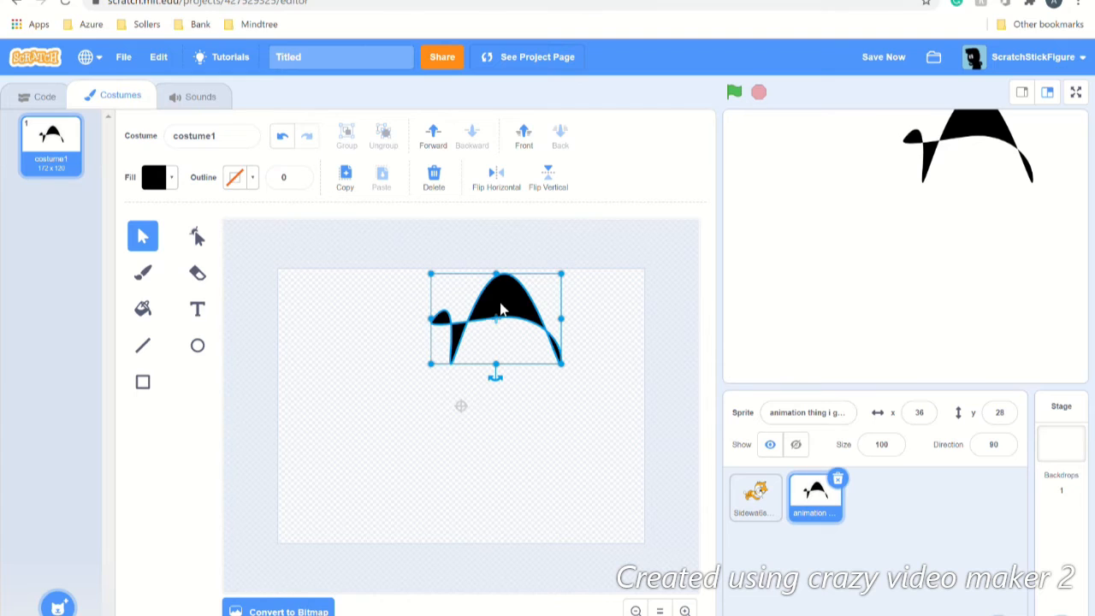
click(500, 181)
click(546, 177)
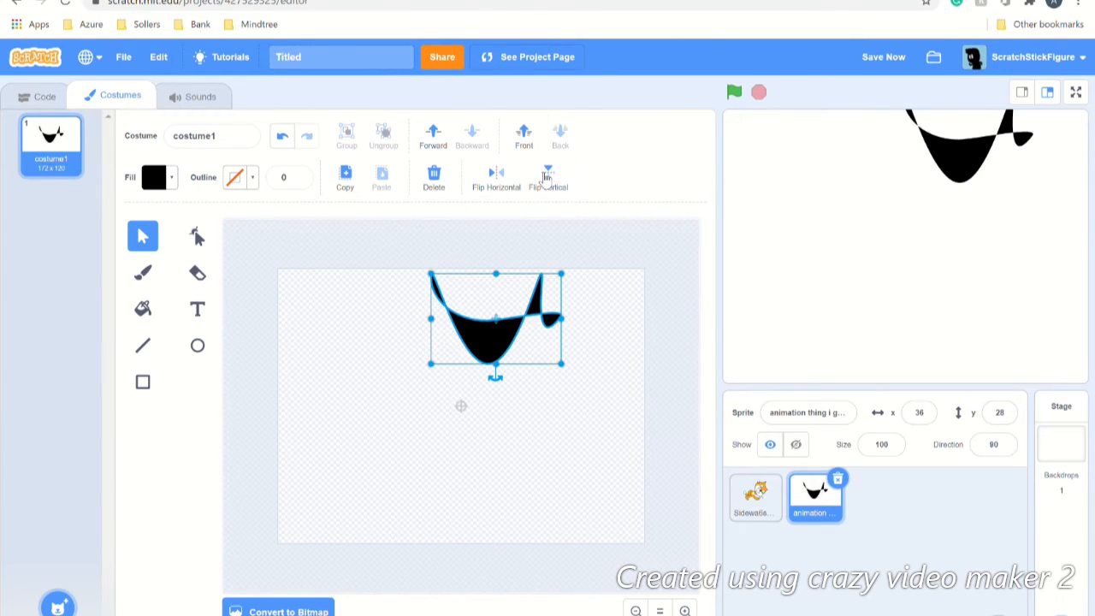
click(441, 136)
click(522, 138)
Step: Add the text 'u4weojrdk' to the canvas and colour it red
click(198, 309)
click(391, 355)
text(u4weojrdk)
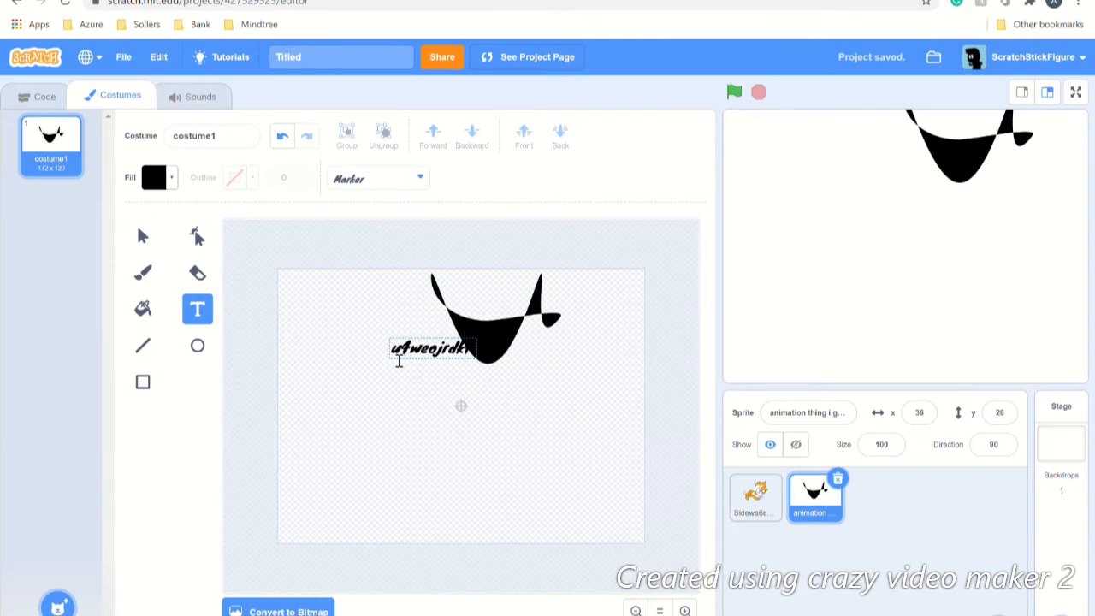
click(514, 332)
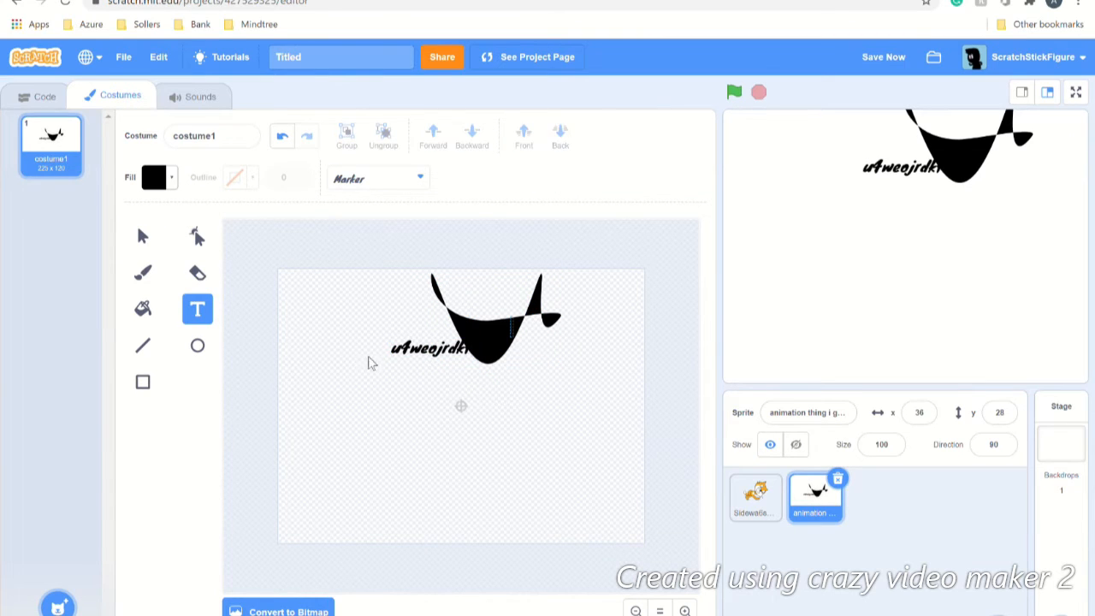
click(415, 352)
click(165, 178)
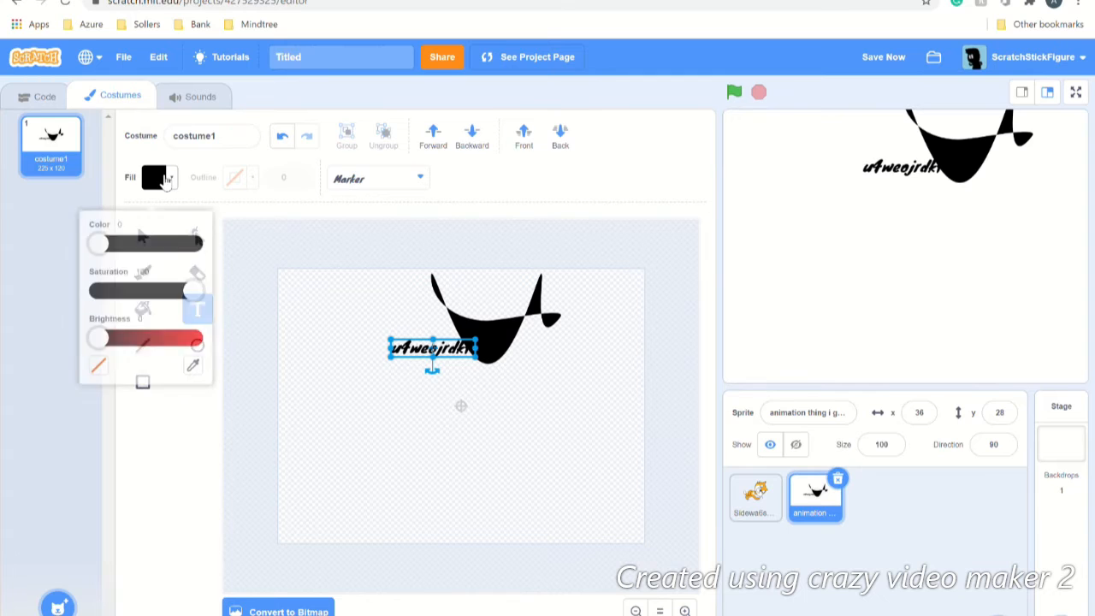
drag(99, 337, 272, 364)
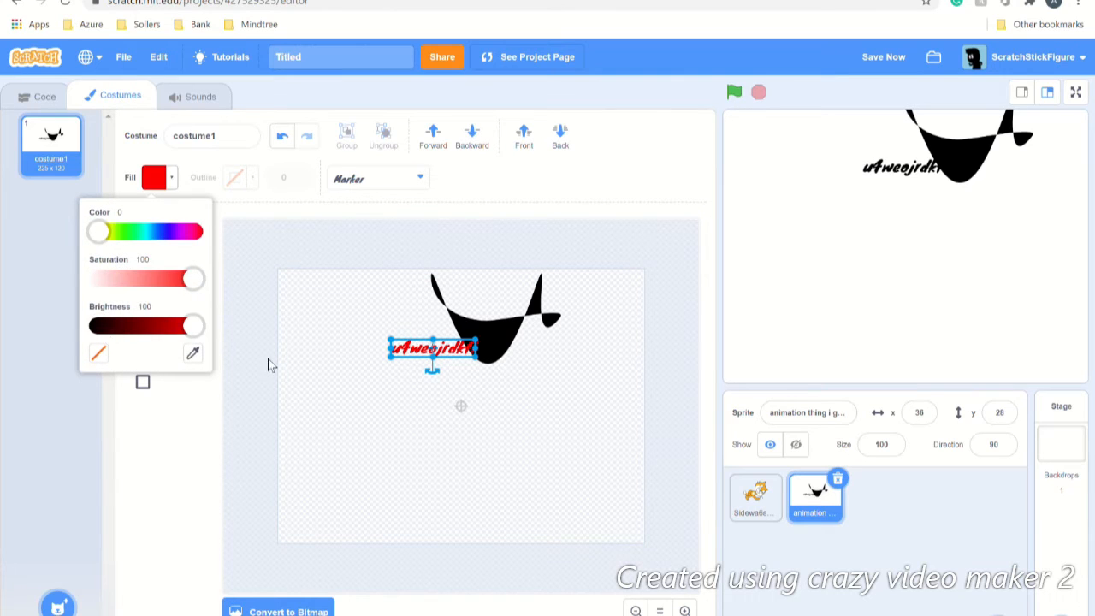
click(135, 473)
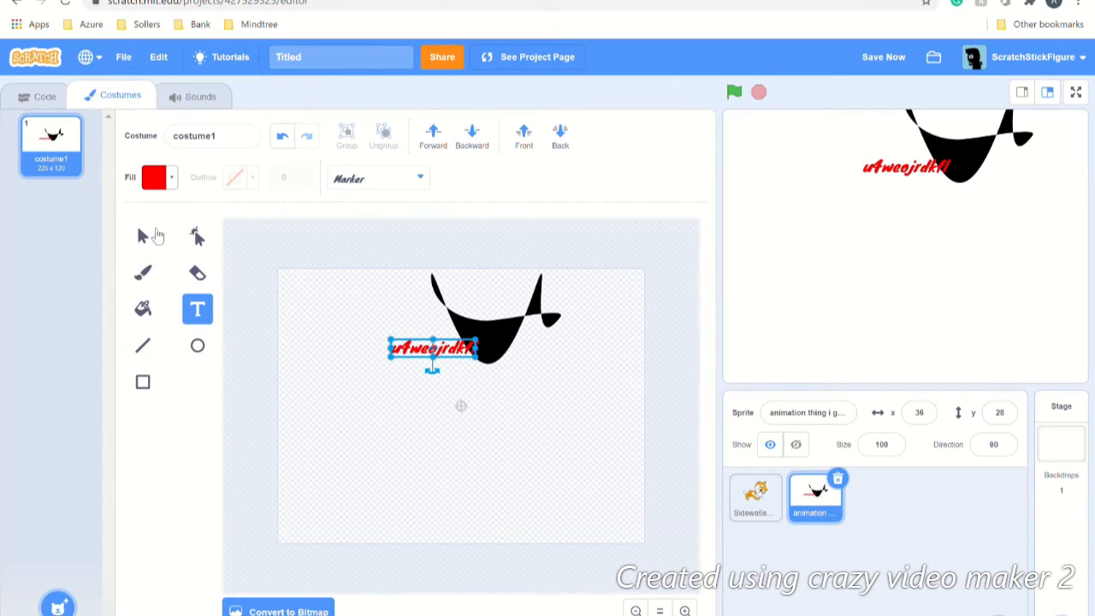
Step: Move the red text onto the arch, bring the arch to front, then delete the arch
click(154, 236)
drag(447, 349, 501, 343)
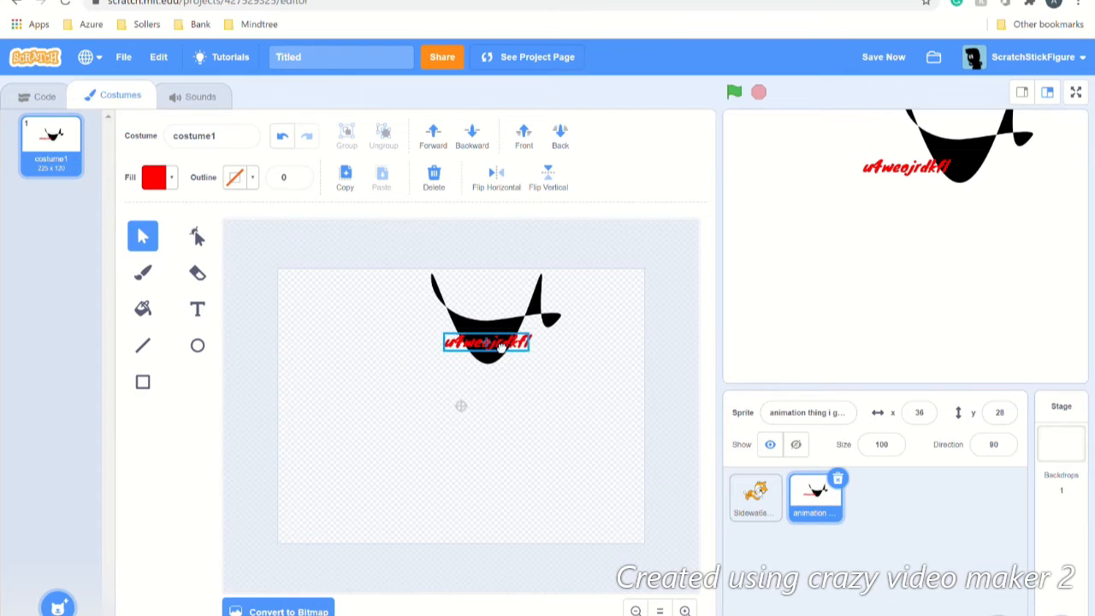
click(456, 319)
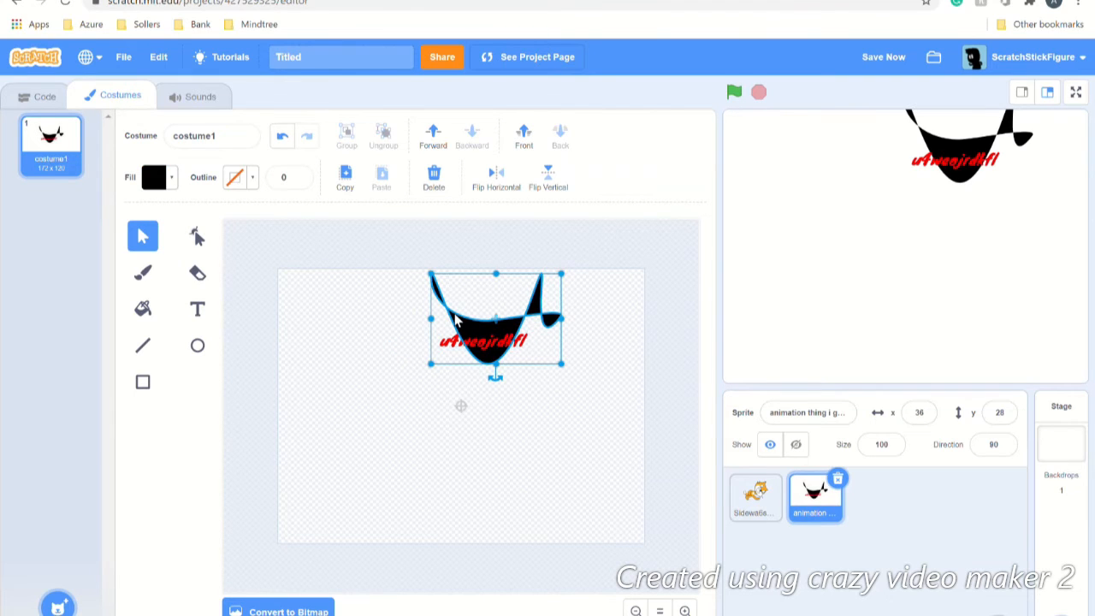
click(523, 137)
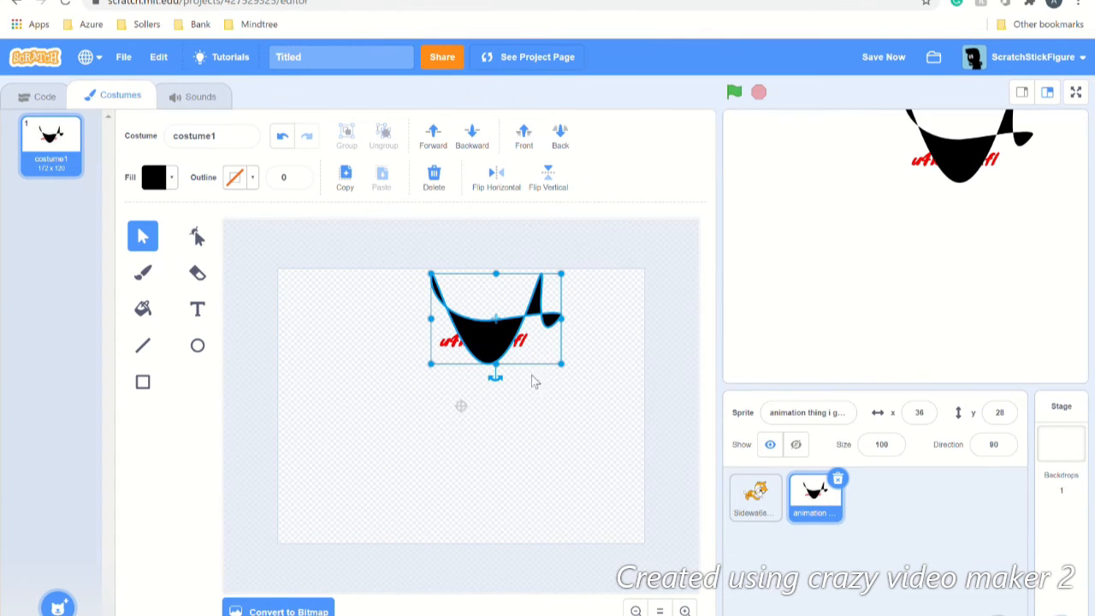
key(Delete)
click(469, 342)
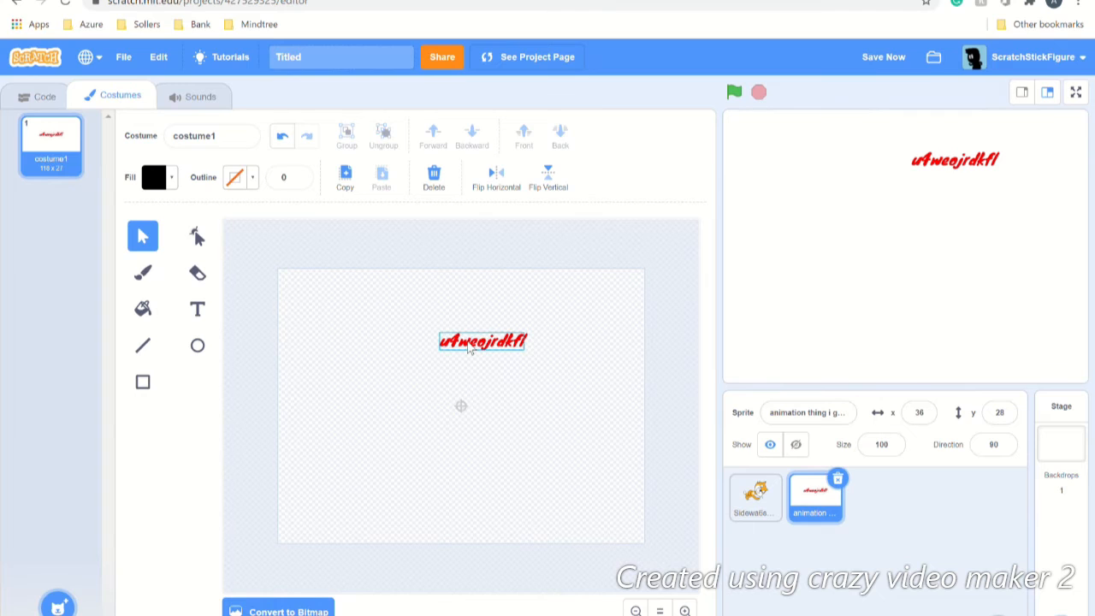
Step: Delete the red text, duplicate costume1 as costume2, and add the Negative :| costume from the backpack
key(Delete)
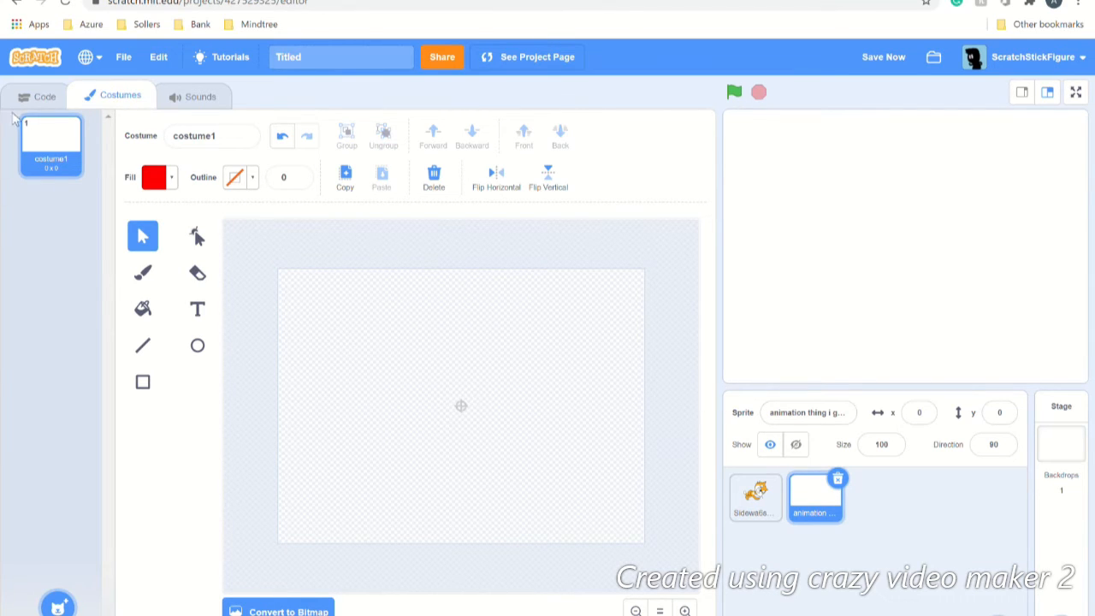
right_click(45, 141)
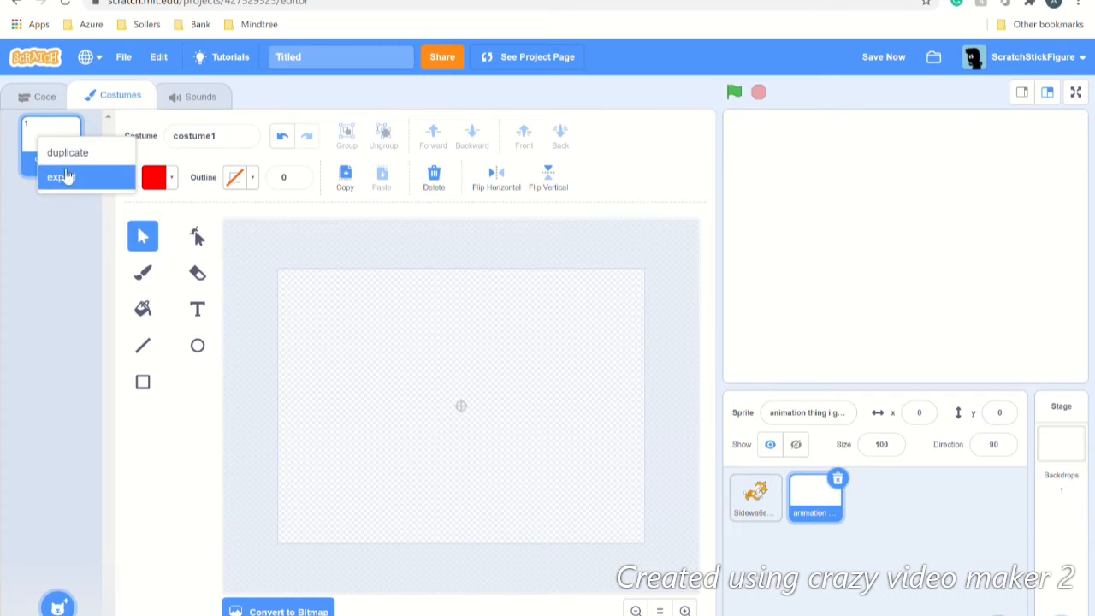
click(56, 154)
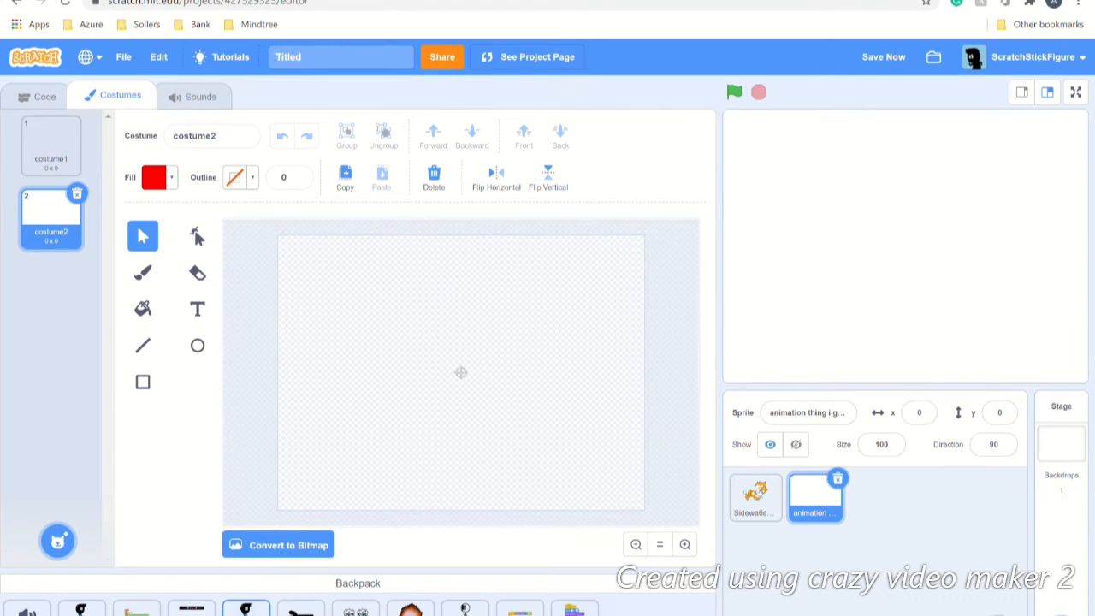
drag(246, 609, 74, 289)
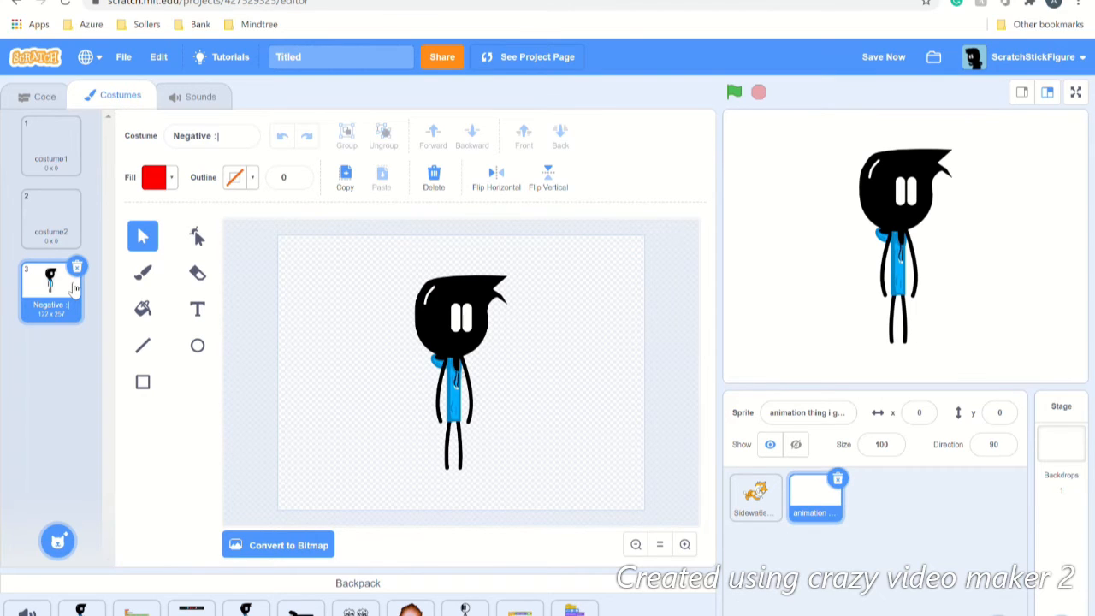
Step: Copy the Negative :| stick figure into costume2, then delete the Negative :| costume
click(404, 585)
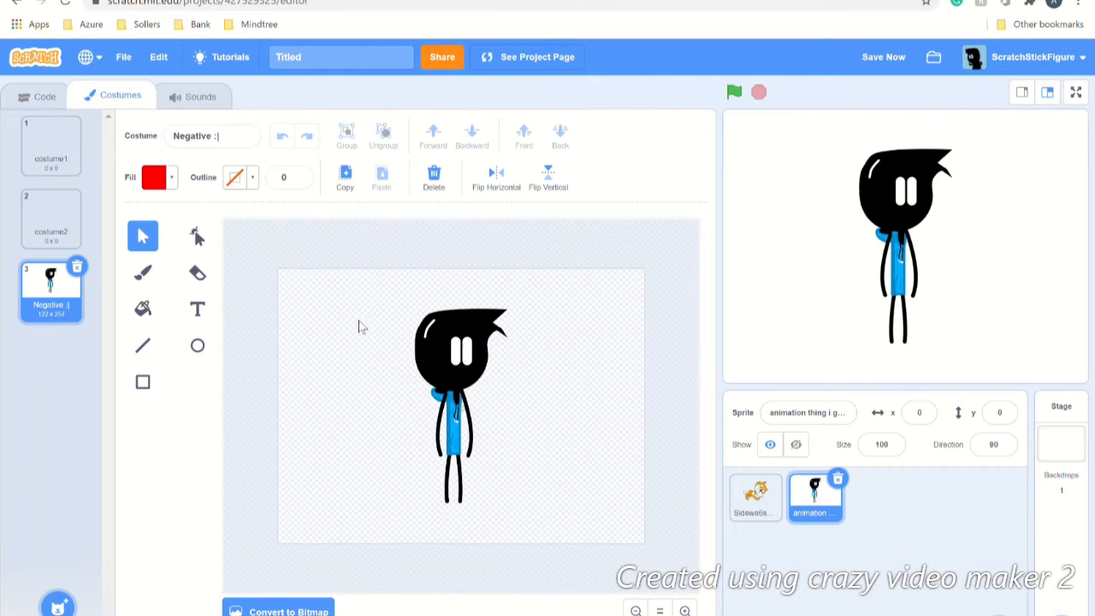
drag(373, 308, 527, 524)
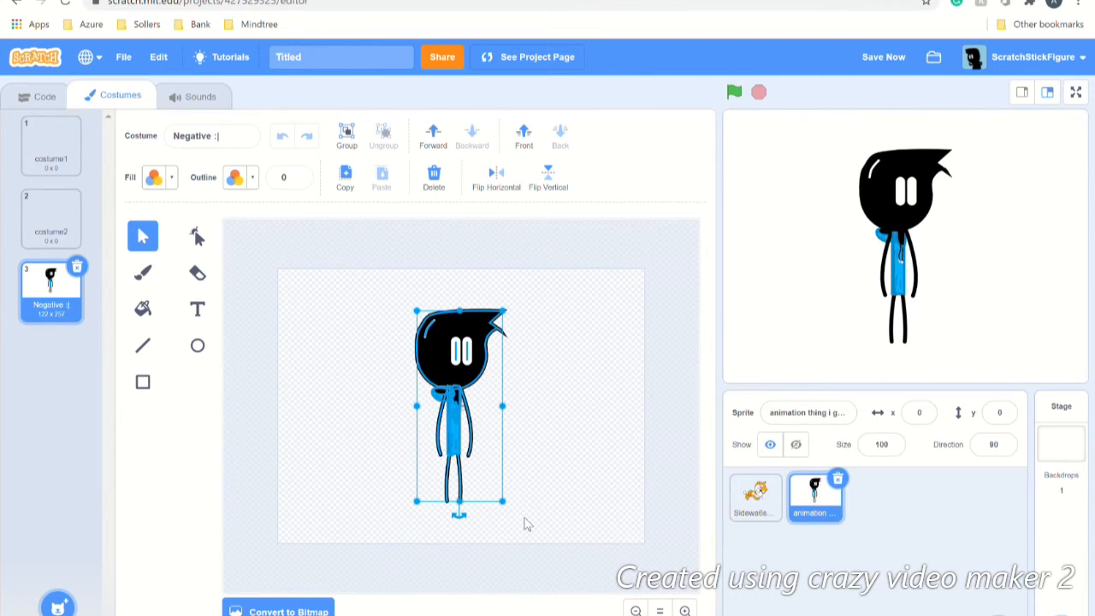
click(348, 173)
click(78, 220)
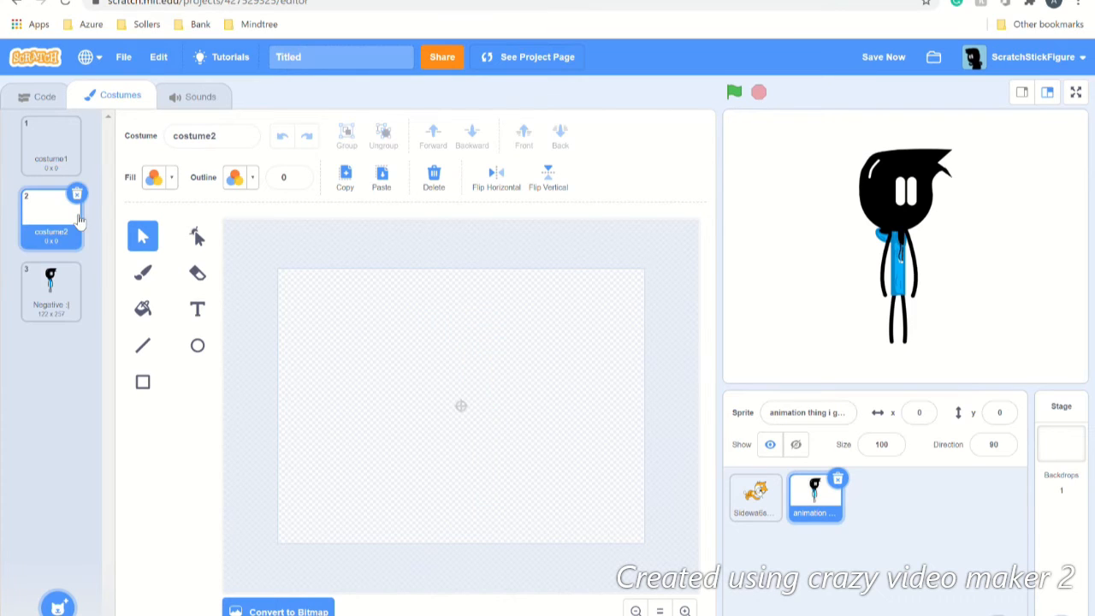
click(384, 180)
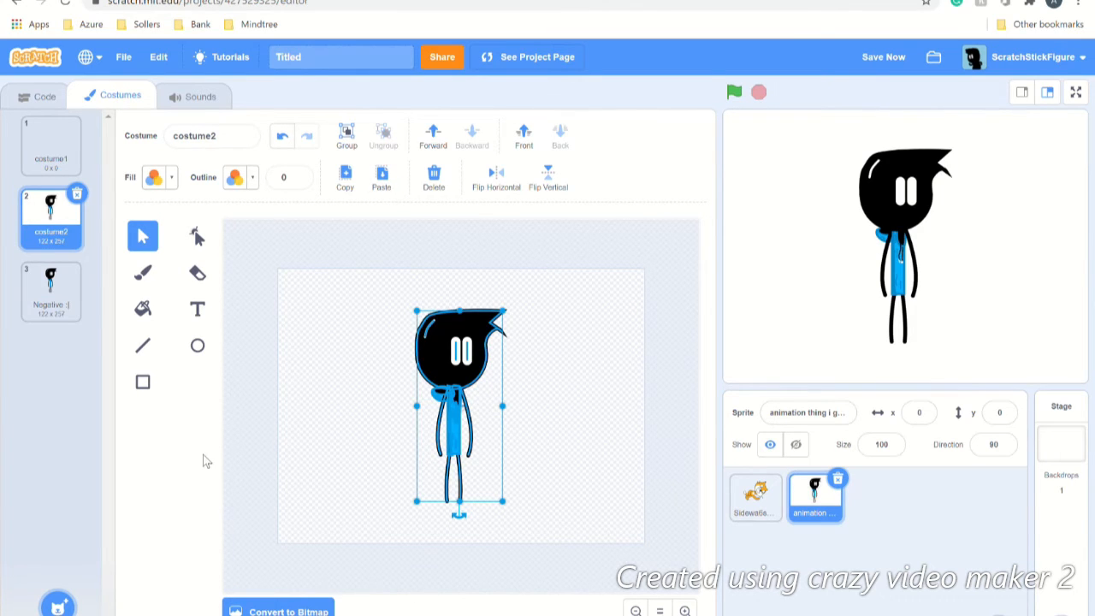
click(70, 318)
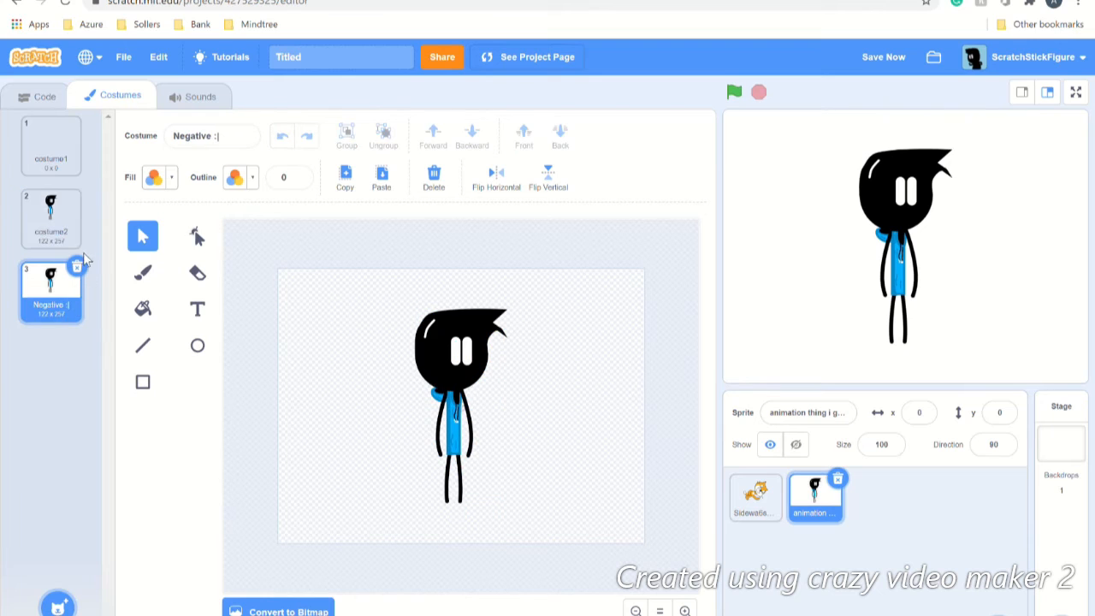
click(78, 267)
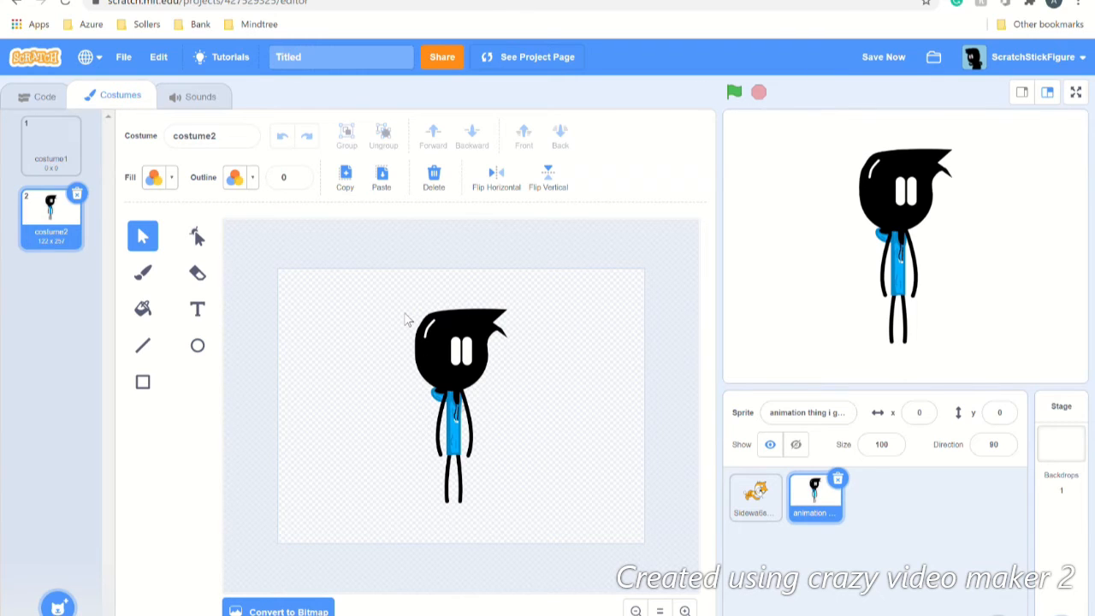
Step: Move costume2's stick figure to the canvas's left edge
drag(387, 295, 554, 535)
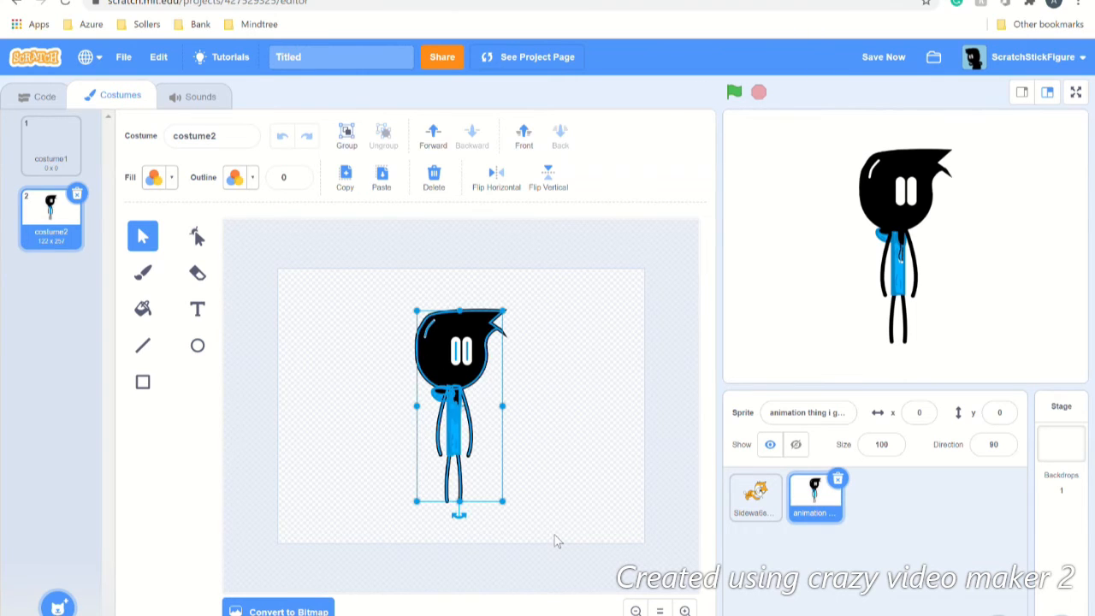
key(Left)
key(Left)
key(Left)
key(Left)
key(Left)
key(Left)
key(Left)
key(Left)
key(Left)
key(Left)
key(Left)
key(Left)
key(Left)
key(Left)
key(Left)
key(Left)
key(Left)
key(Left)
key(Left)
key(Left)
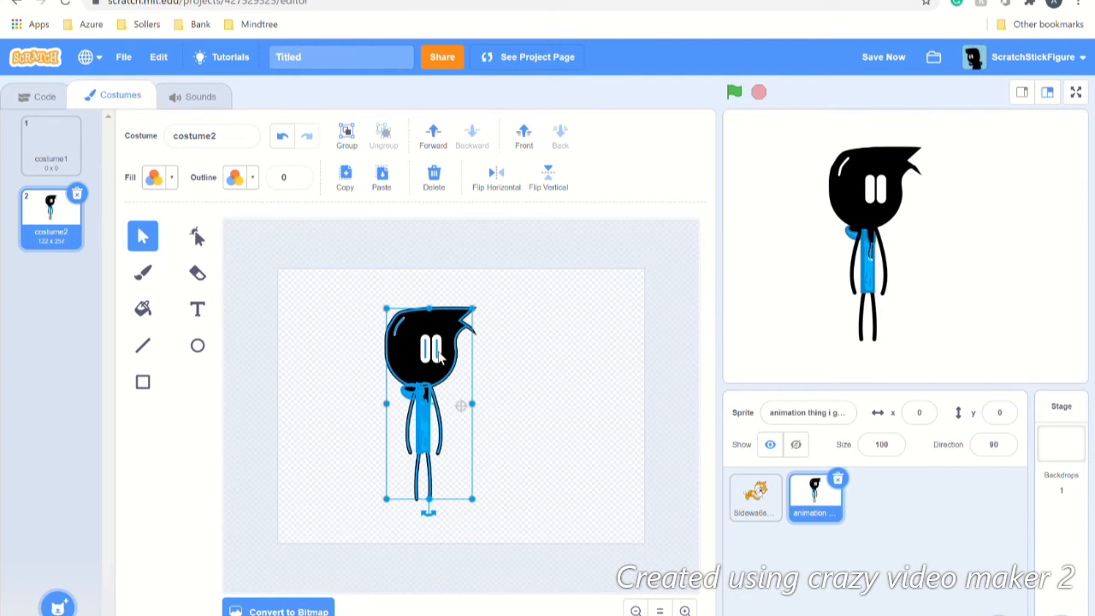
mouse_move(426, 377)
mouse_down()
mouse_move(266, 380)
mouse_move(268, 402)
mouse_move(247, 402)
mouse_up()
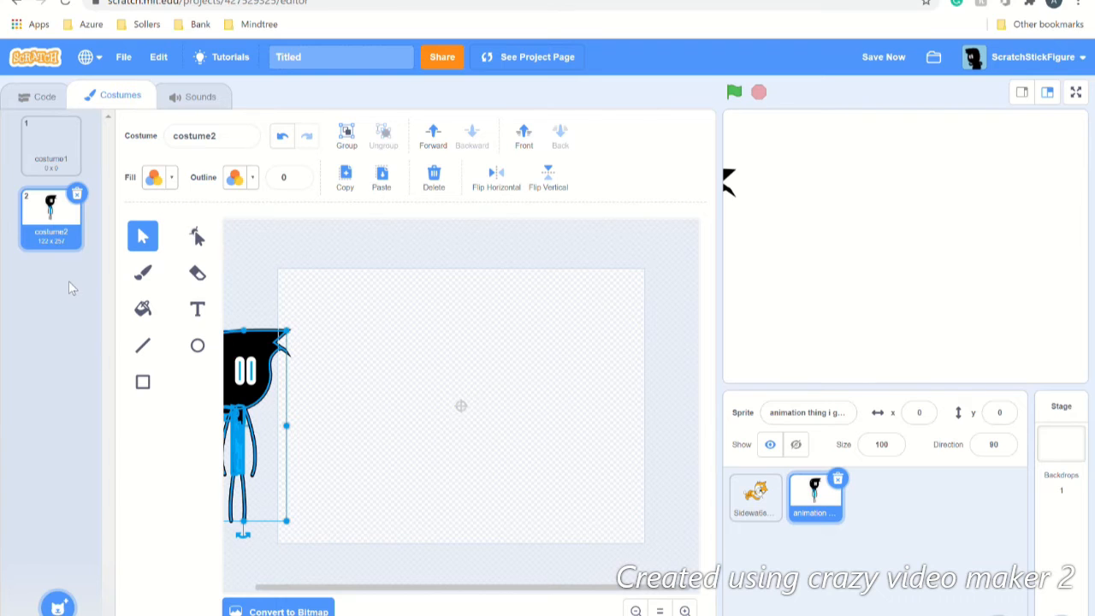
Step: Duplicate costume2 into costume3 and nudge its figure two steps right
right_click(56, 222)
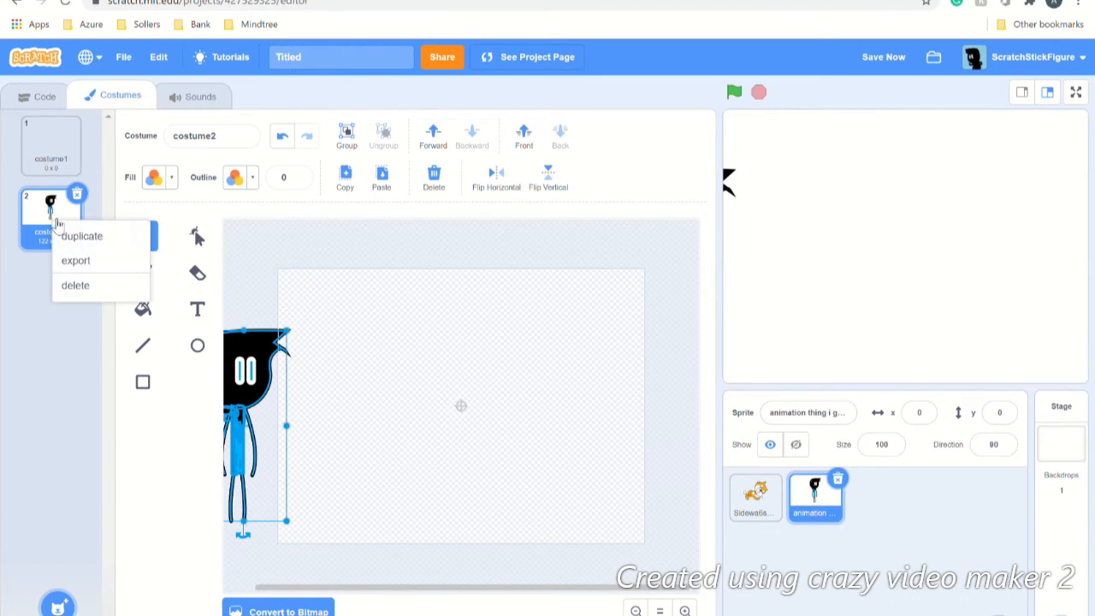
click(65, 236)
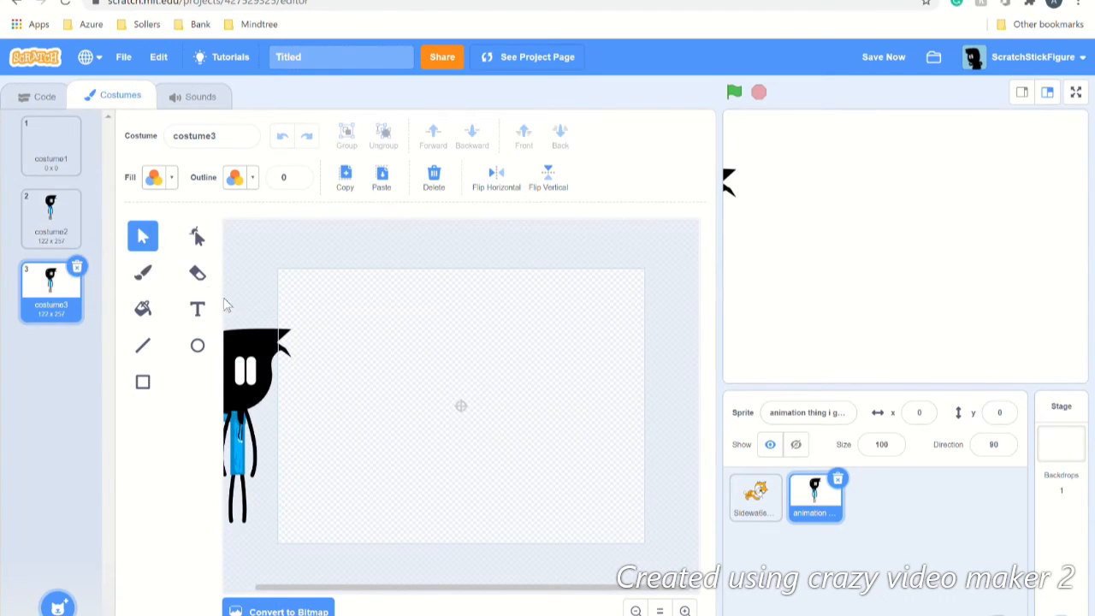
click(637, 611)
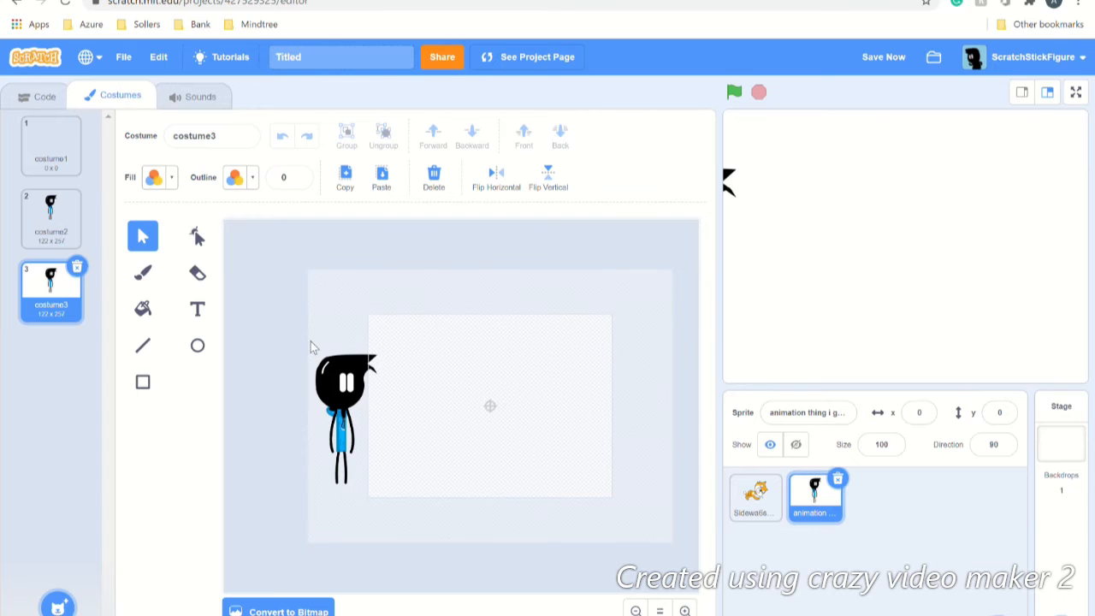
drag(311, 343, 417, 451)
drag(406, 538, 406, 538)
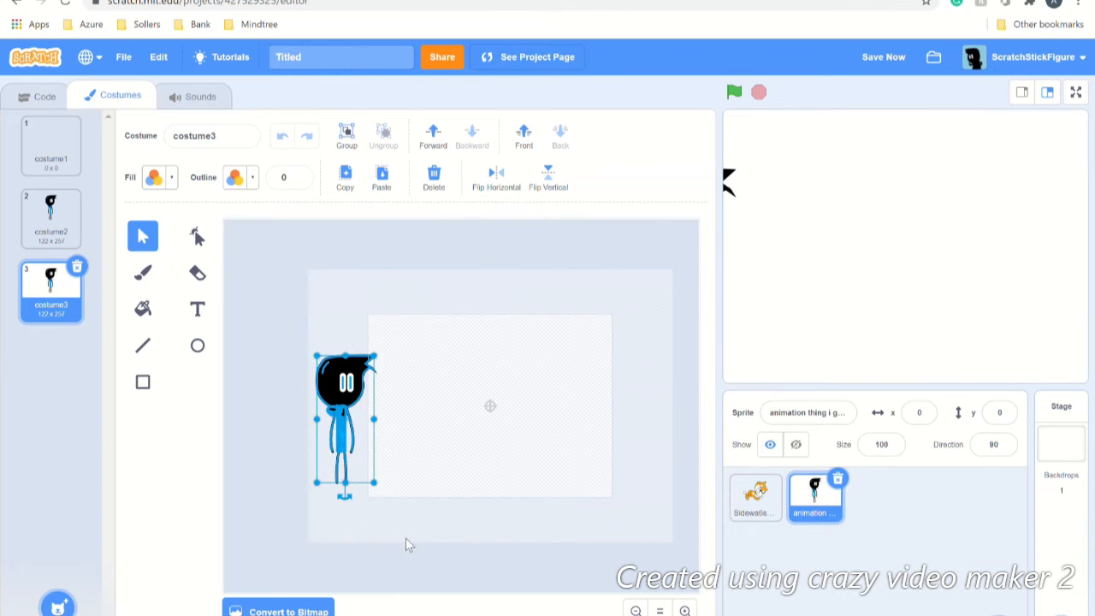
key(Right)
key(Right)
key(Right)
key(Right)
key(Right)
key(Right)
key(Right)
key(Right)
key(Right)
key(Right)
key(Right)
key(Right)
key(Right)
key(Right)
key(Right)
key(Right)
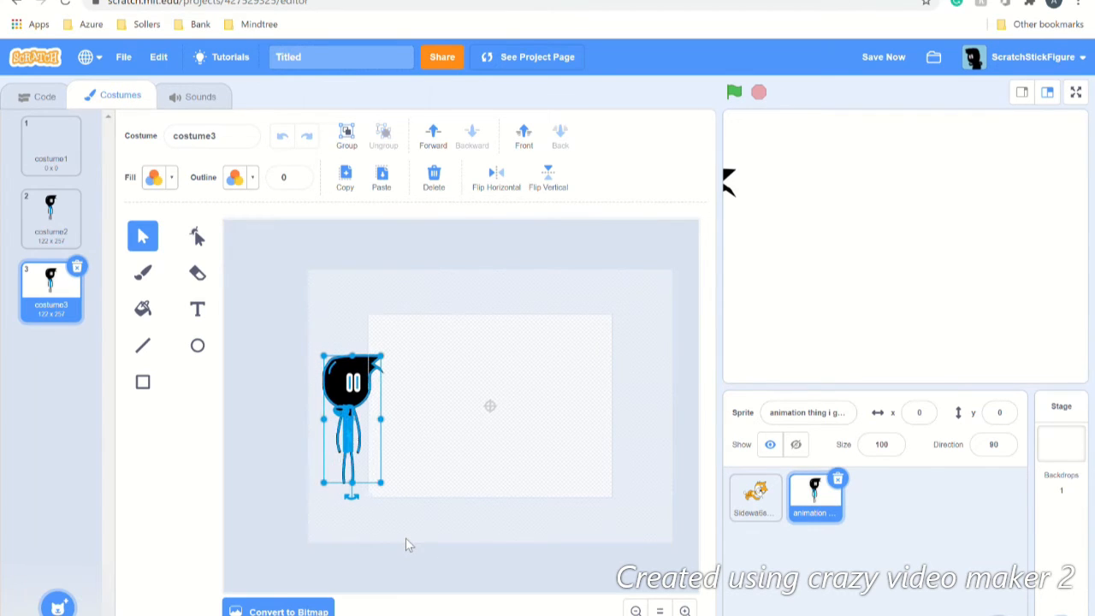
key(Right)
key(Right)
key(Right)
key(Right)
key(Right)
key(Right)
key(Right)
key(Right)
key(Right)
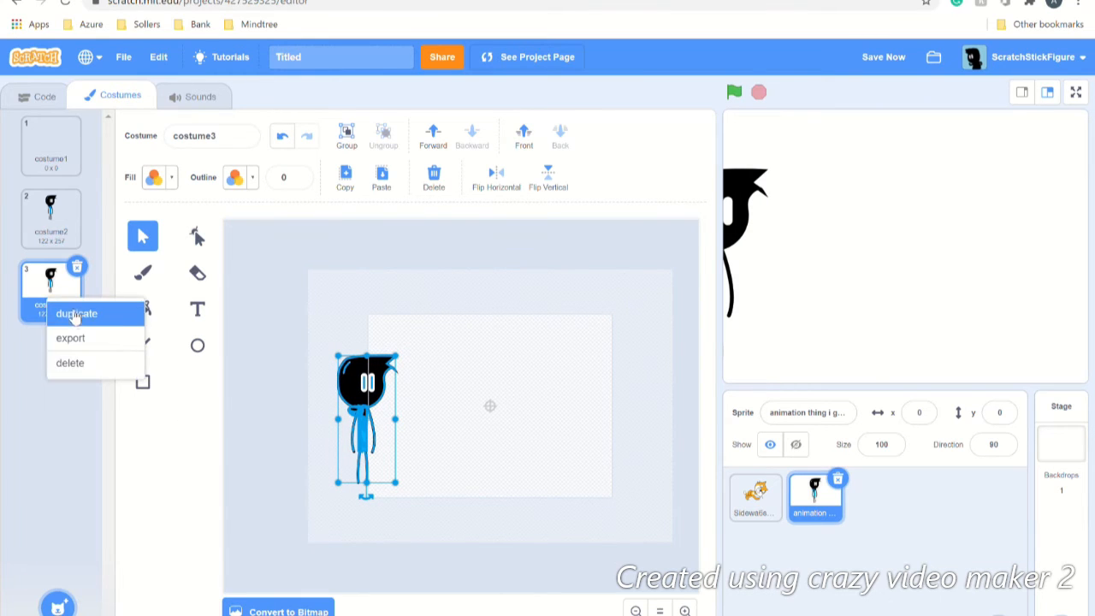
Step: Create costume4 and costume5, each nudging the figure two steps further right
click(75, 314)
drag(331, 342, 427, 514)
key(Right)
key(Right)
key(Right)
key(Right)
key(Right)
key(Right)
key(Right)
key(Right)
key(Right)
key(Right)
key(Right)
key(Right)
key(Right)
key(Right)
key(Right)
key(Right)
key(Right)
key(Right)
key(Right)
key(Right)
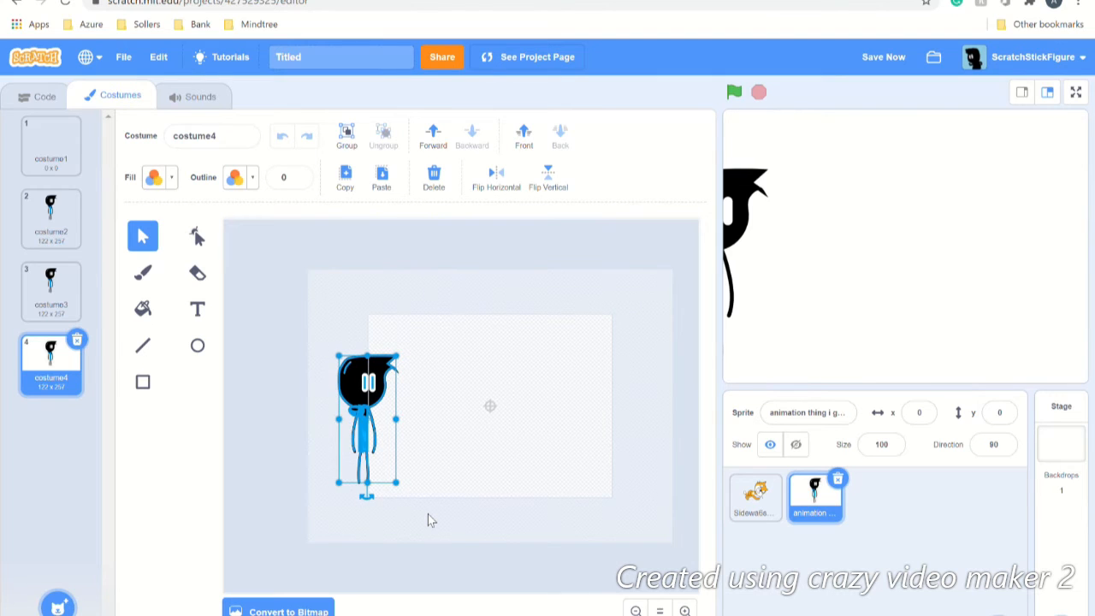
key(Right)
key(Right)
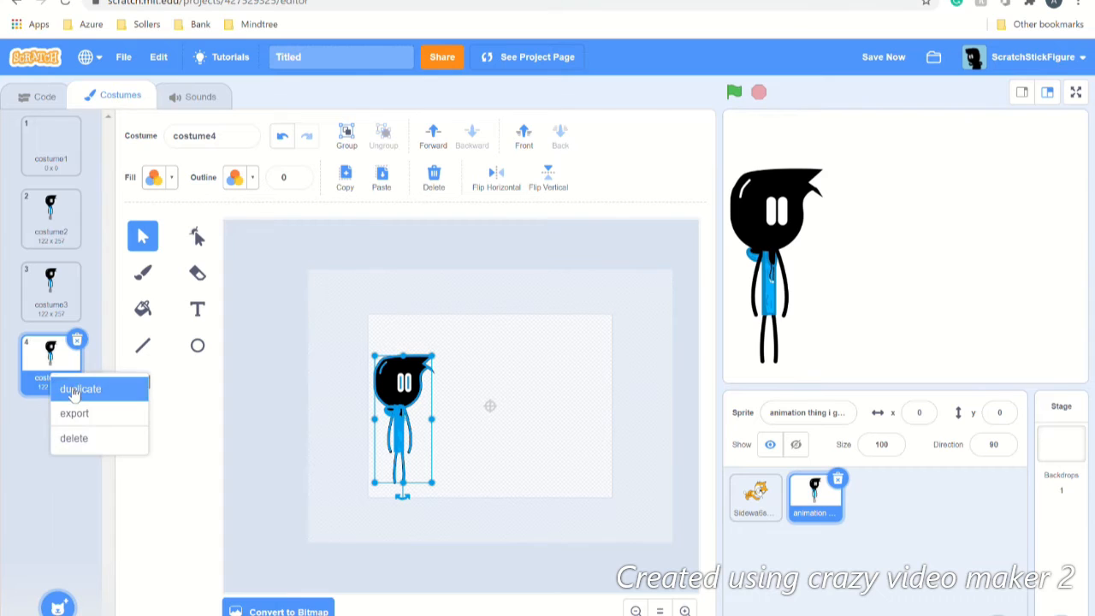
click(70, 386)
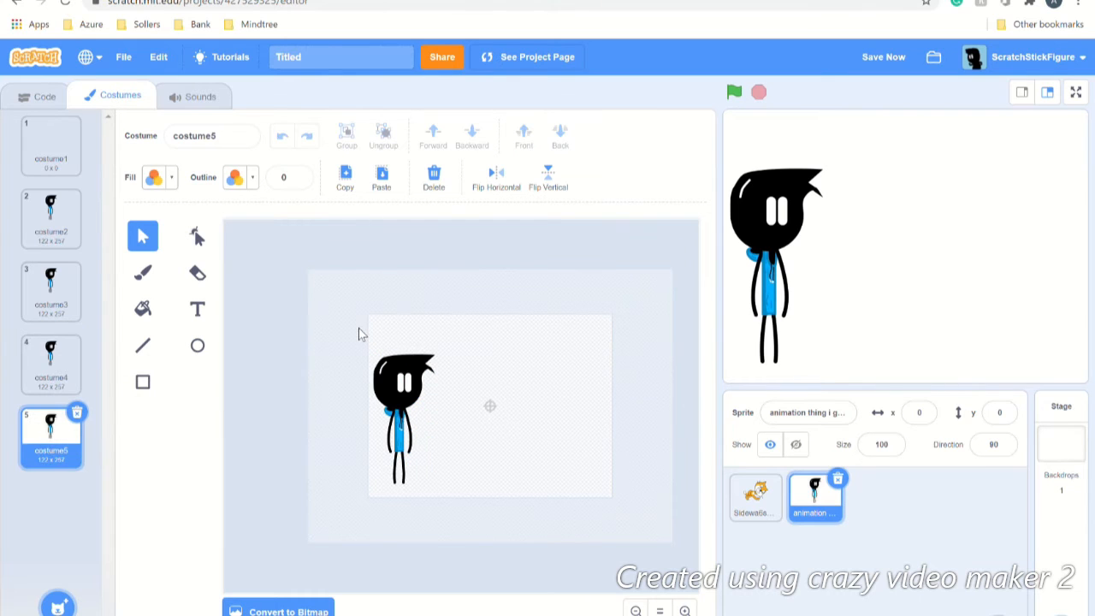
drag(359, 329, 488, 522)
key(Right)
key(Right)
key(Right)
key(Right)
key(Right)
key(Right)
key(Right)
key(Right)
key(Right)
key(Right)
key(Right)
key(Right)
key(Right)
key(Right)
key(Right)
key(Right)
key(Right)
key(Right)
key(Right)
key(Right)
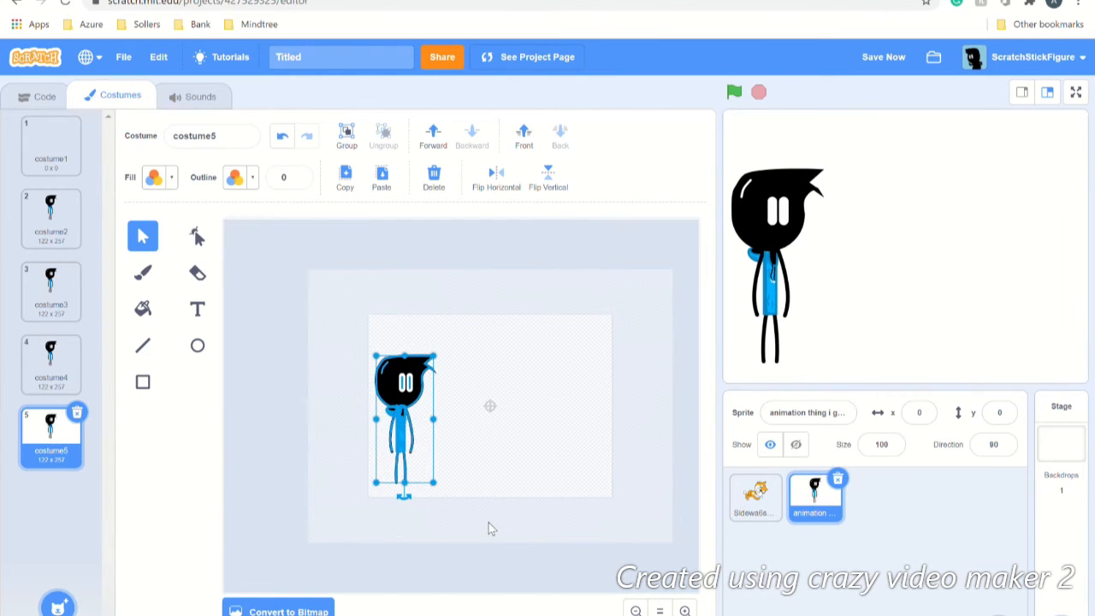
key(Right)
key(Right)
key(Right)
key(Right)
key(Right)
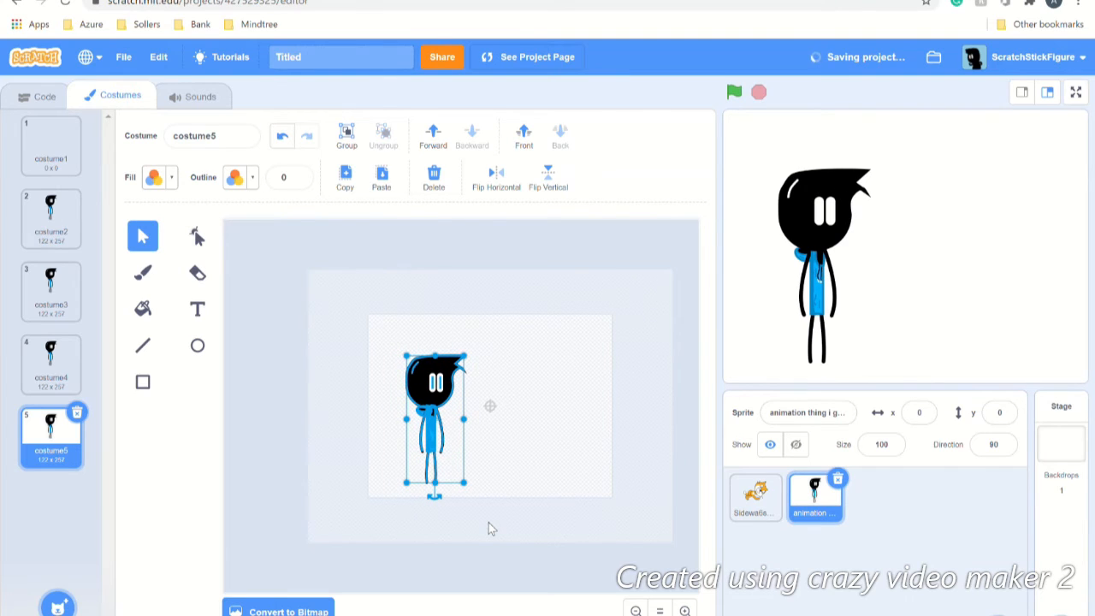
Step: Duplicate costume5 into costume6 with the figure one step further right, then return to code
click(210, 244)
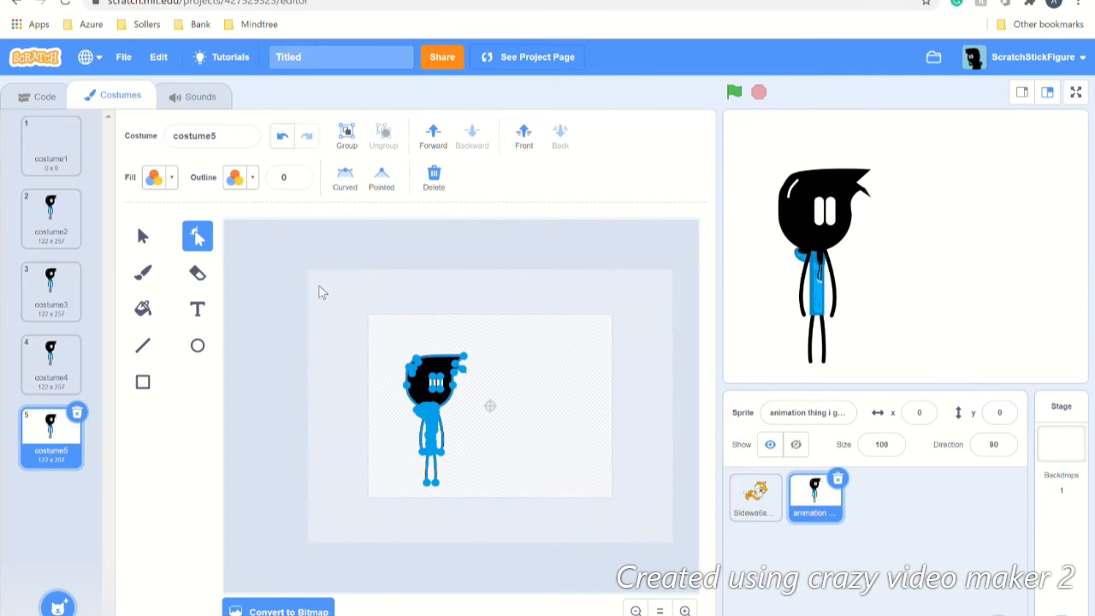
click(142, 239)
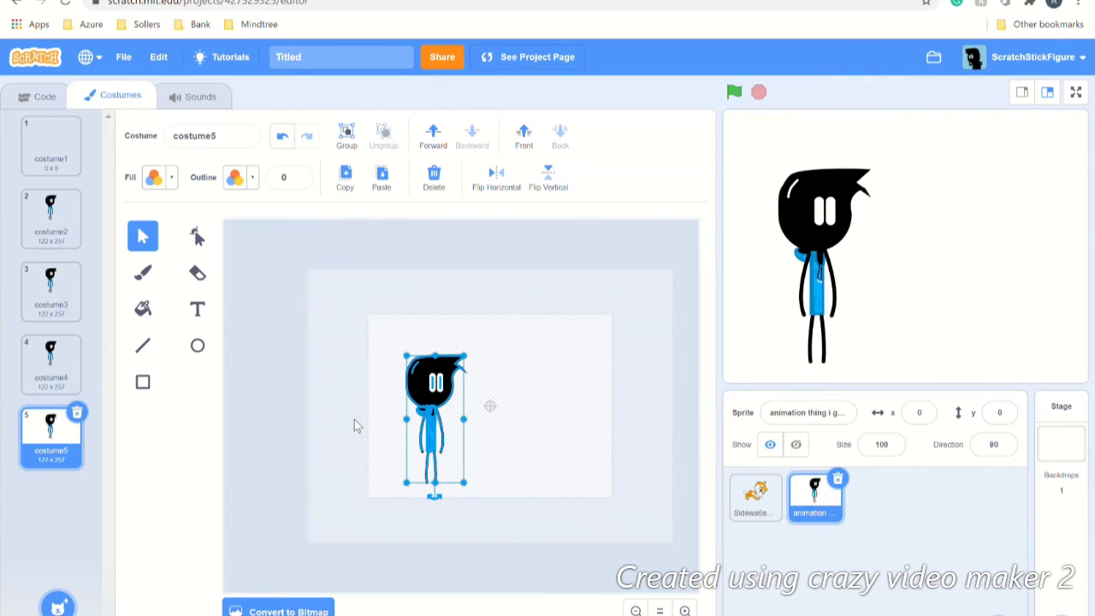
right_click(44, 427)
click(53, 442)
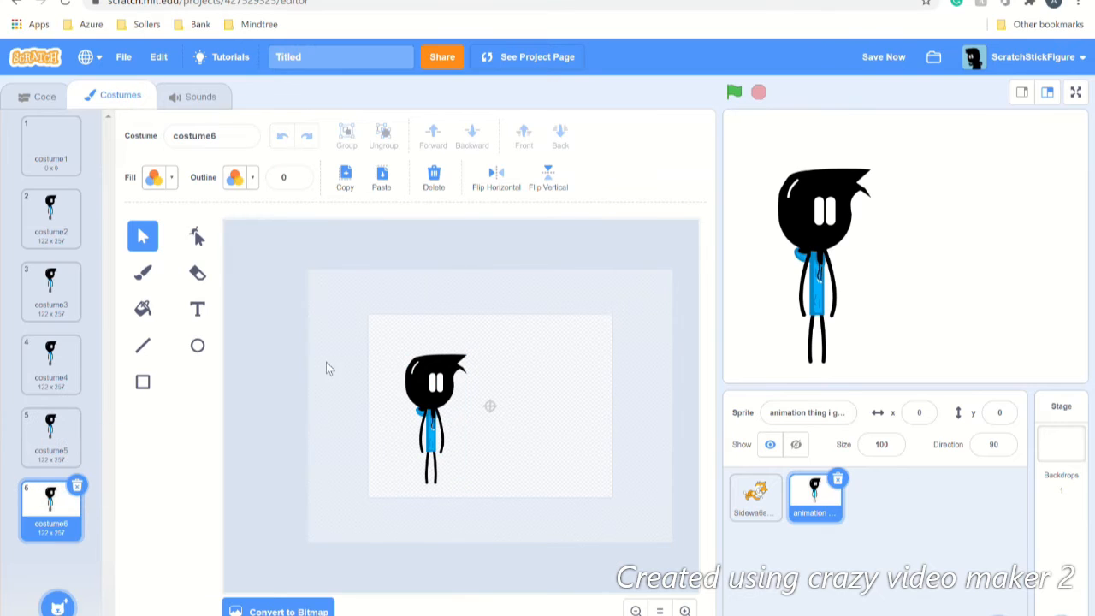
drag(362, 346, 524, 533)
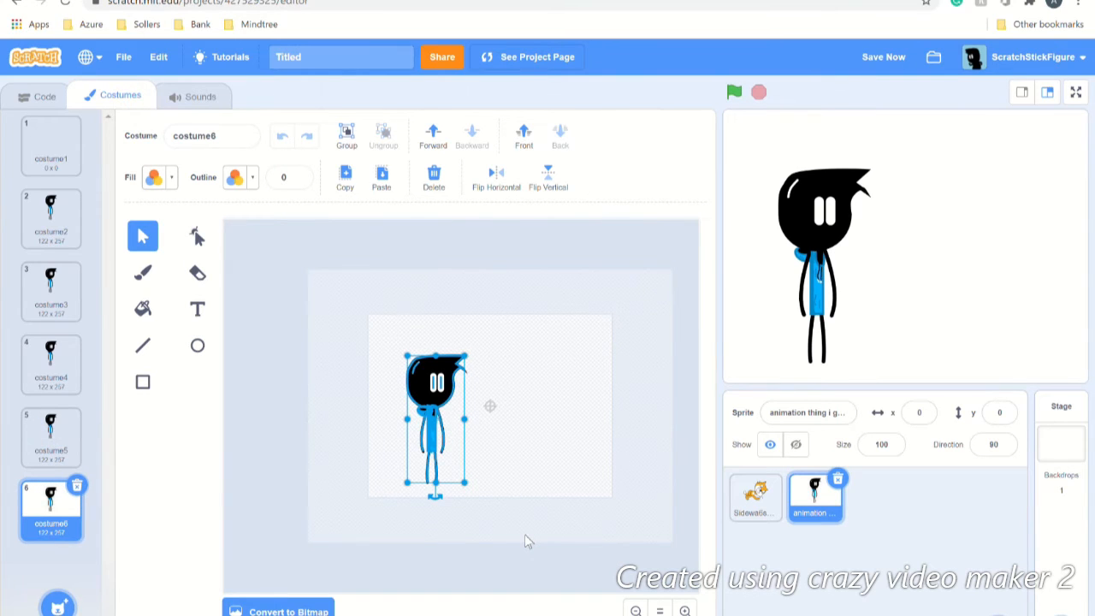
key(Right)
key(Right)
key(Right)
key(Right)
key(Right)
key(Right)
key(Right)
key(Right)
key(Right)
key(Right)
key(Right)
key(Right)
key(Right)
key(Right)
key(Right)
key(Right)
key(Right)
key(Right)
key(Right)
key(Right)
key(Right)
key(Right)
key(Right)
key(Right)
key(Right)
key(Right)
key(Right)
key(Right)
key(Right)
key(Right)
key(Right)
key(Right)
key(Right)
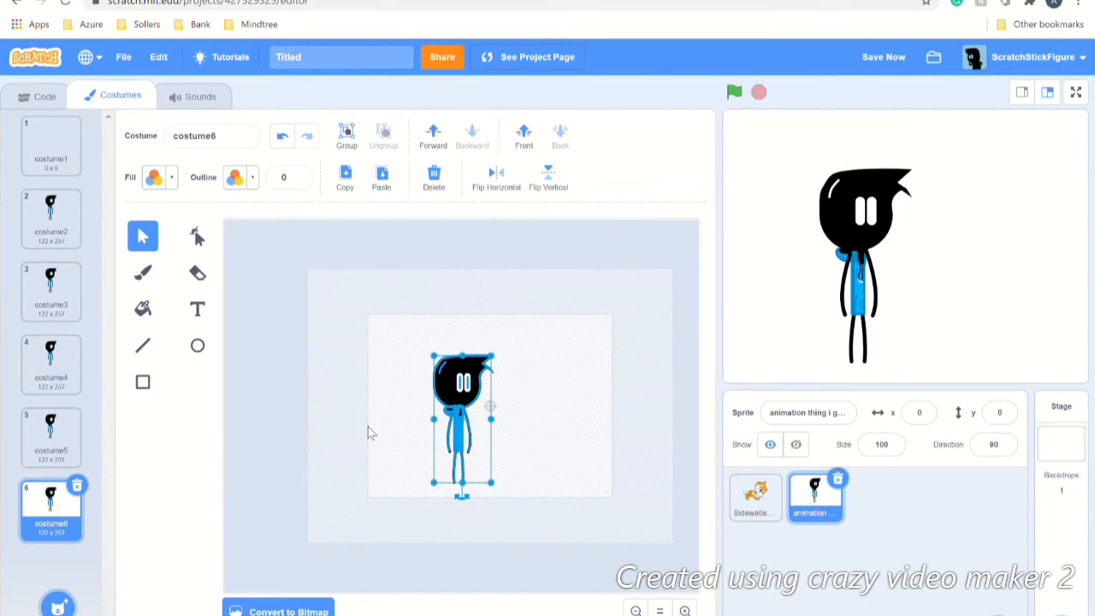
click(299, 413)
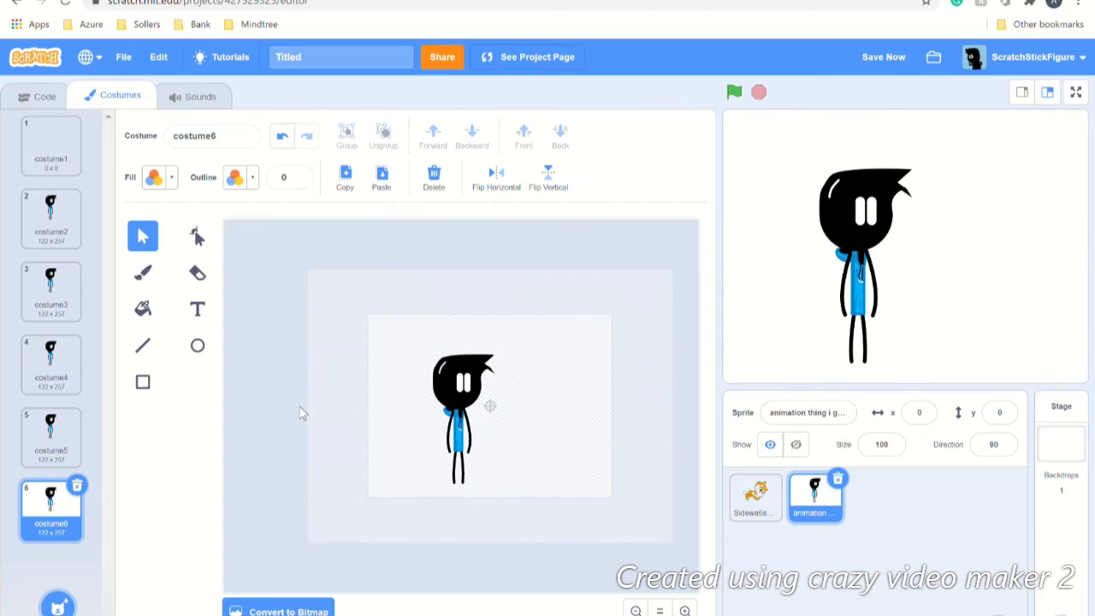
click(28, 98)
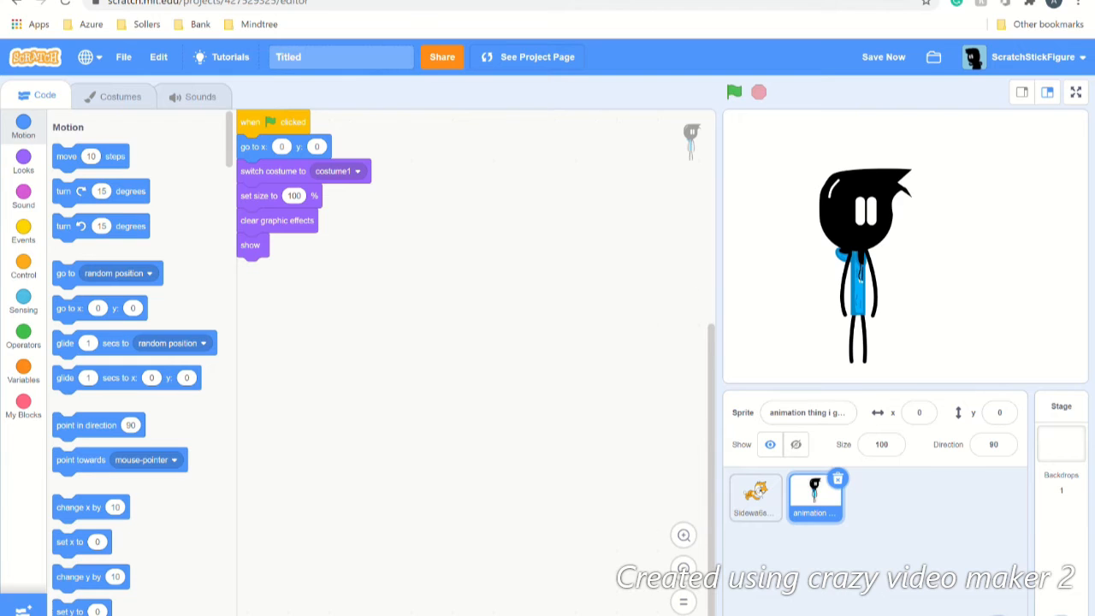
Step: Bring the repeat-until block from the backpack, save, and snap it beneath the show block
click(358, 614)
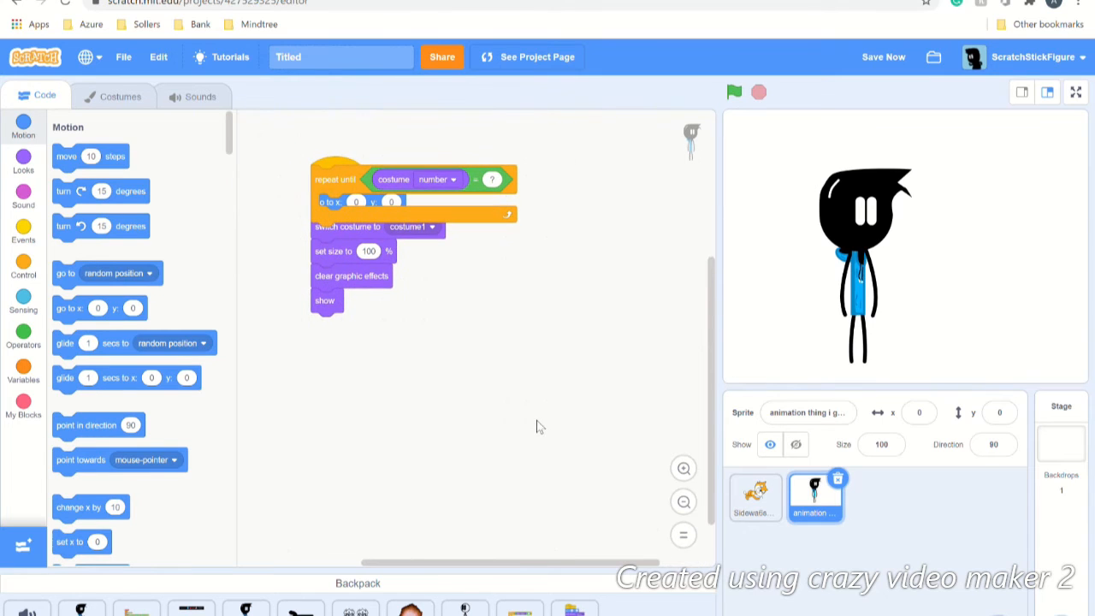
click(443, 587)
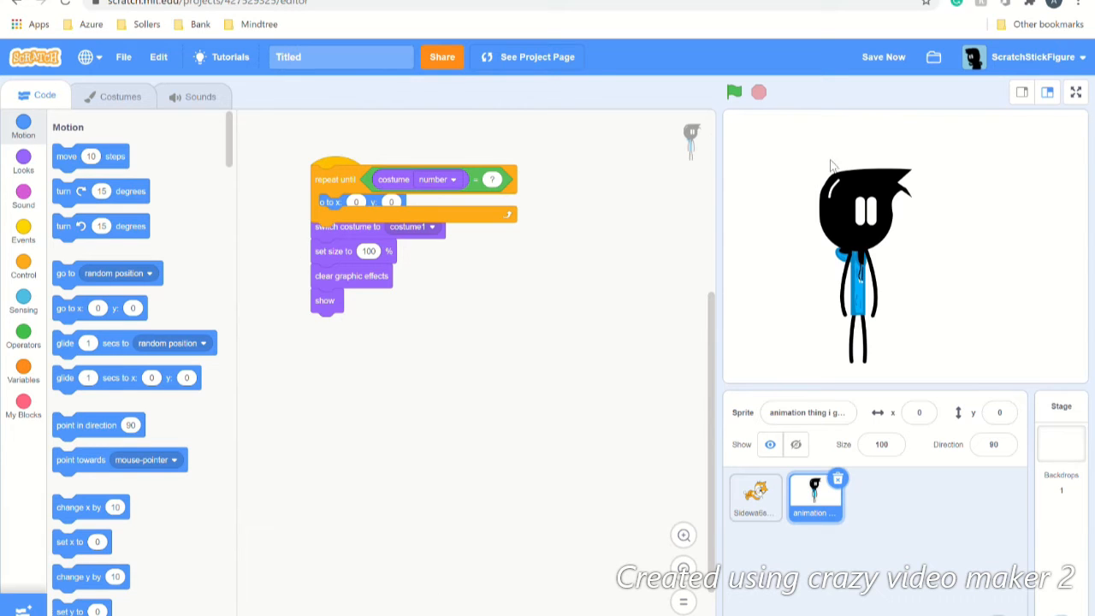
click(882, 57)
drag(332, 181, 334, 338)
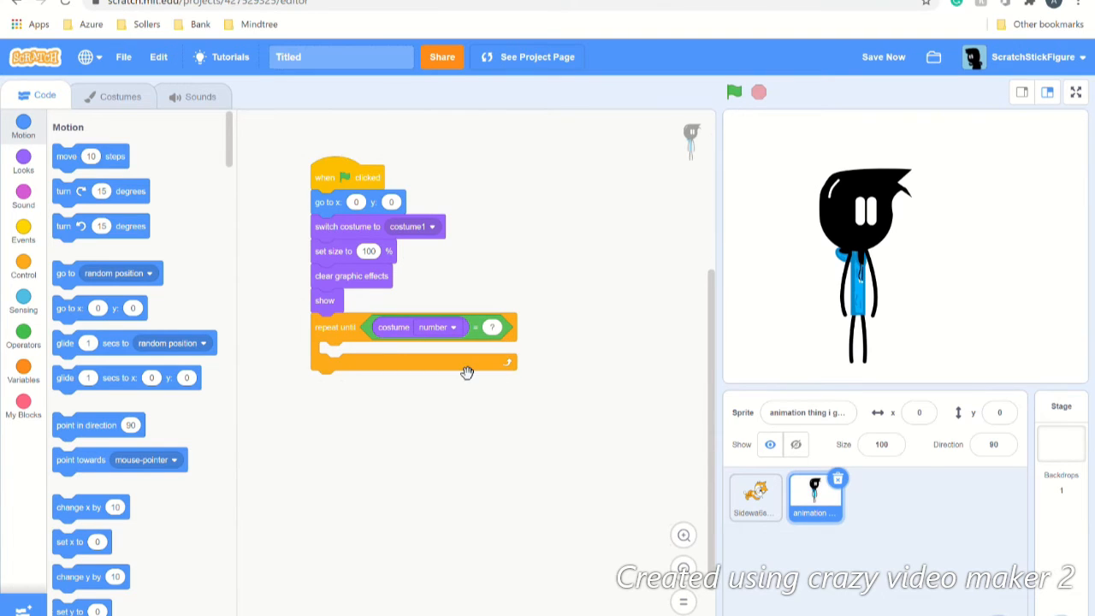
click(133, 96)
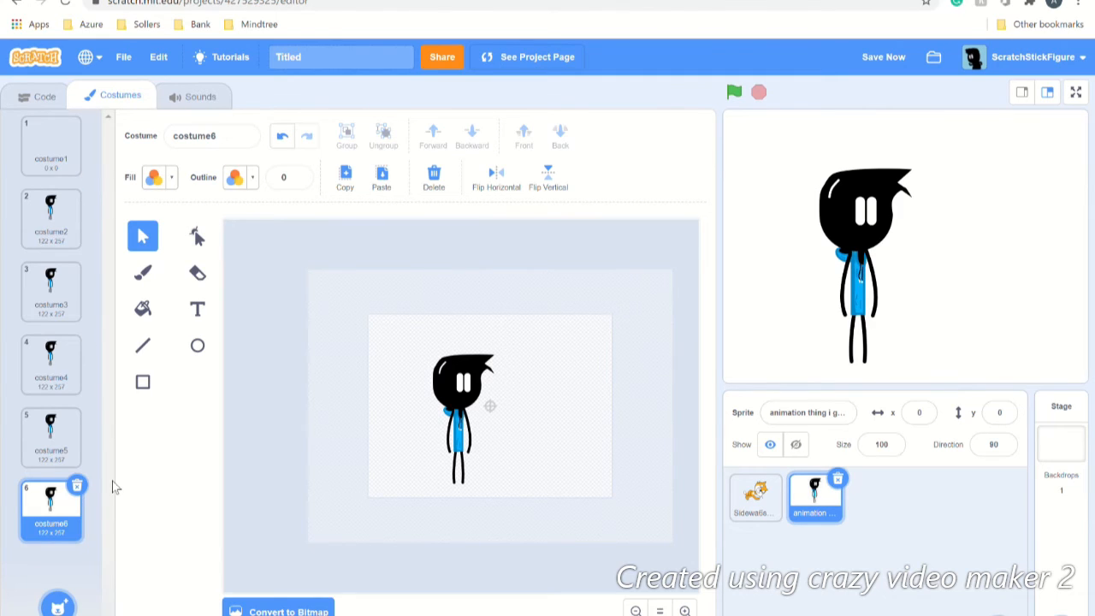
click(38, 97)
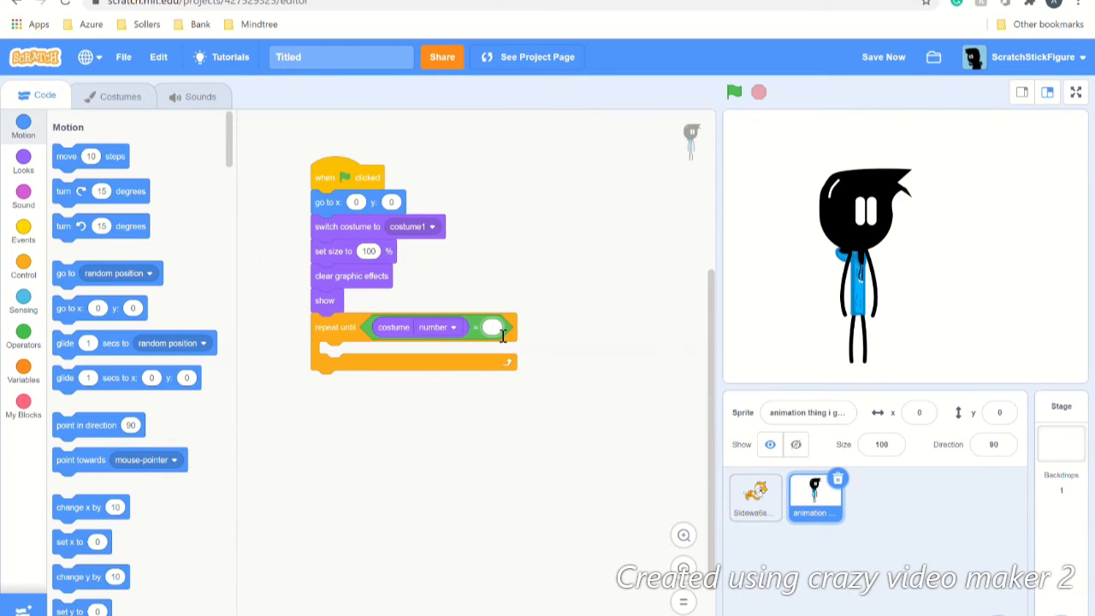
Step: Put a next costume block and a wait block inside the repeat-until loop
click(542, 347)
click(27, 171)
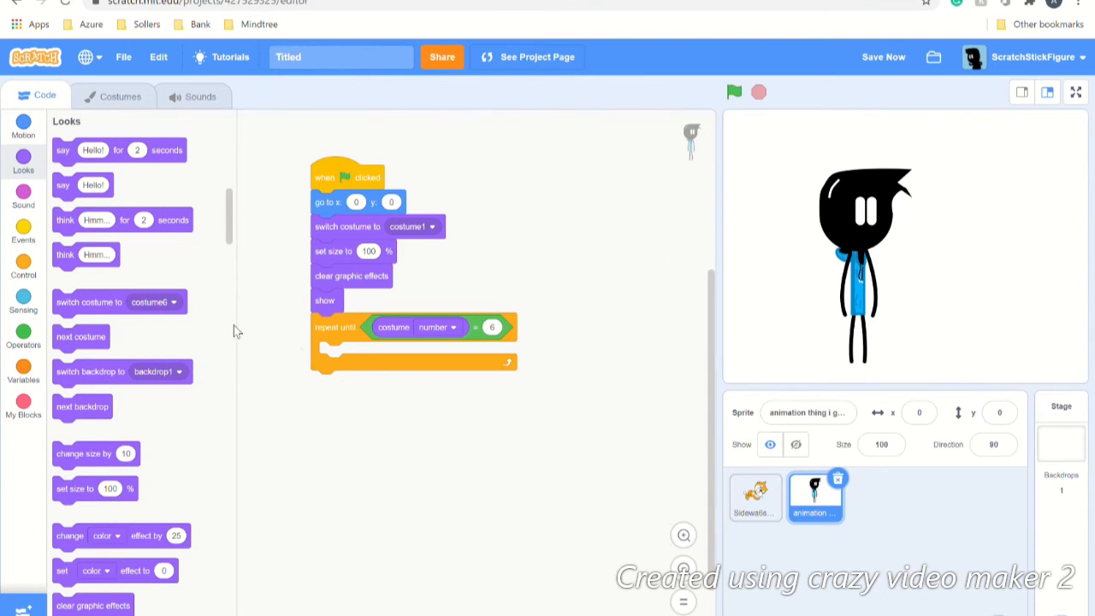
drag(97, 347, 351, 368)
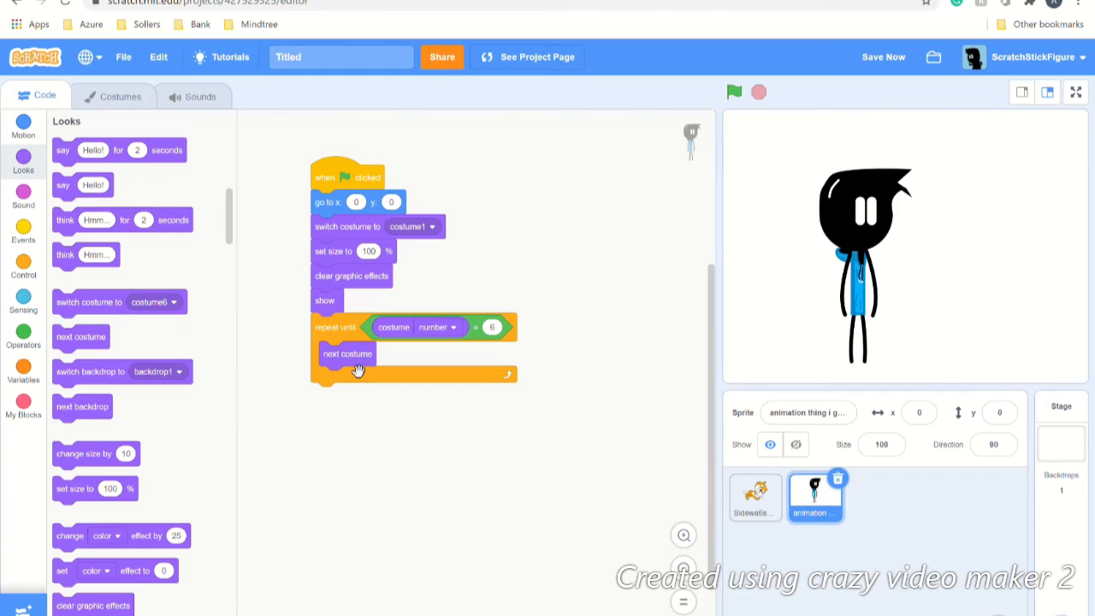
click(24, 240)
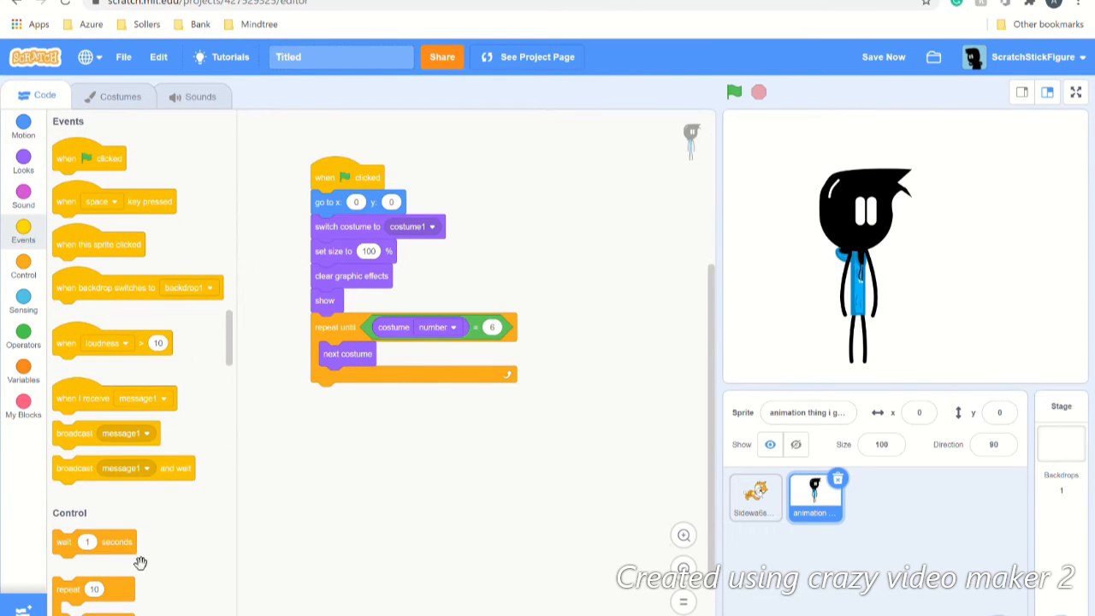
drag(129, 555, 366, 383)
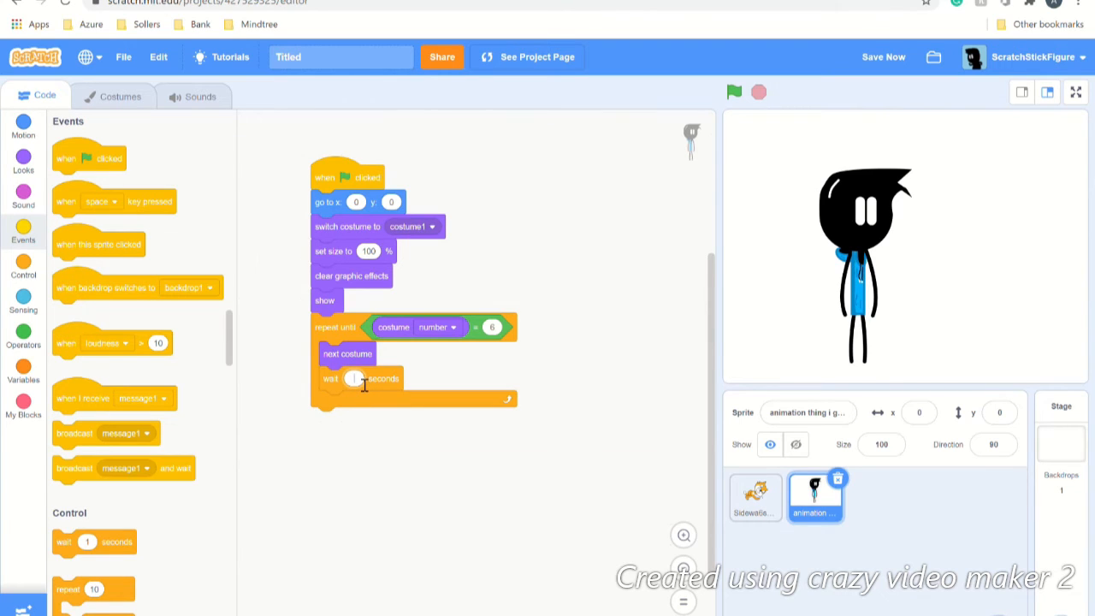
Step: Set the loop's wait to 0.02 seconds, save, and run the animation
click(364, 385)
text(0.02)
click(410, 473)
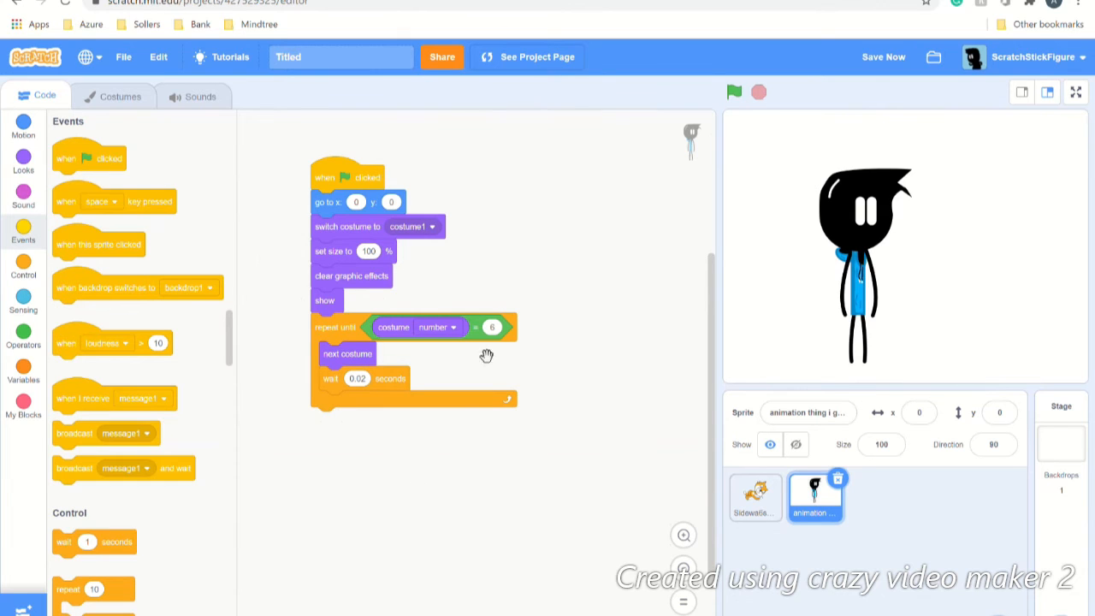
click(873, 60)
click(735, 93)
Step: Retune the loop's wait to 0.09, then 0.05 seconds, testing each, and save
click(373, 386)
key(Right)
key(BackSpace)
text(9)
click(611, 348)
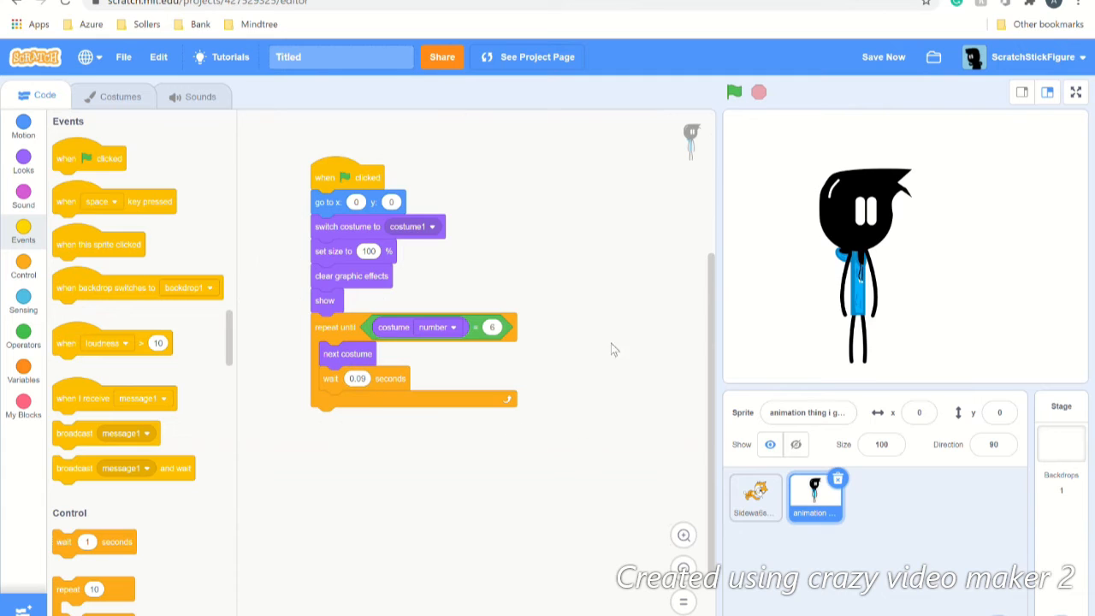
click(734, 91)
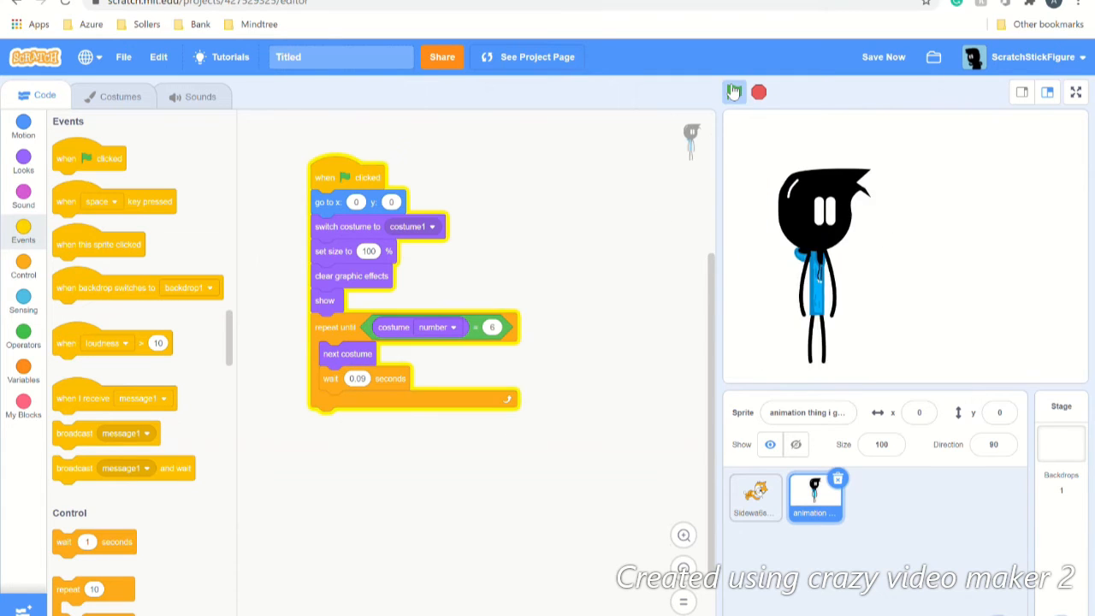
click(369, 386)
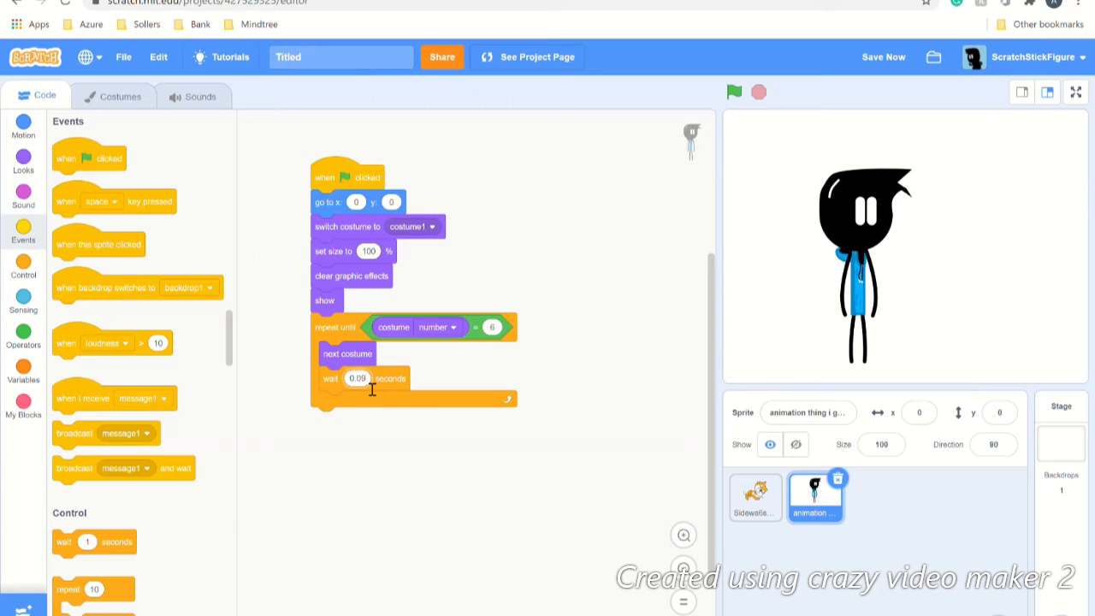
key(BackSpace)
text(5)
click(555, 367)
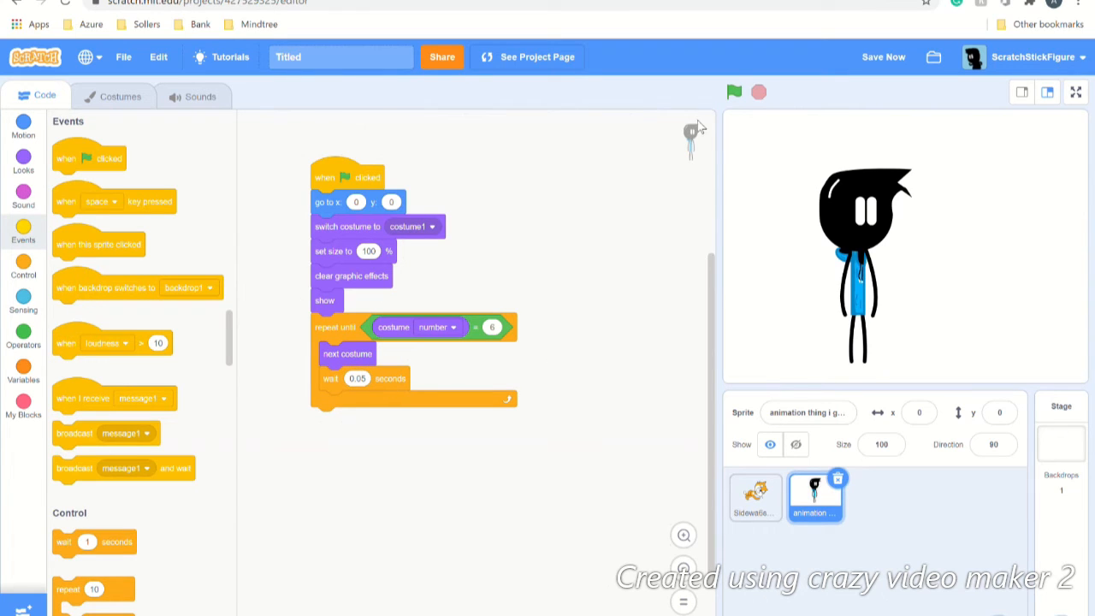
click(736, 91)
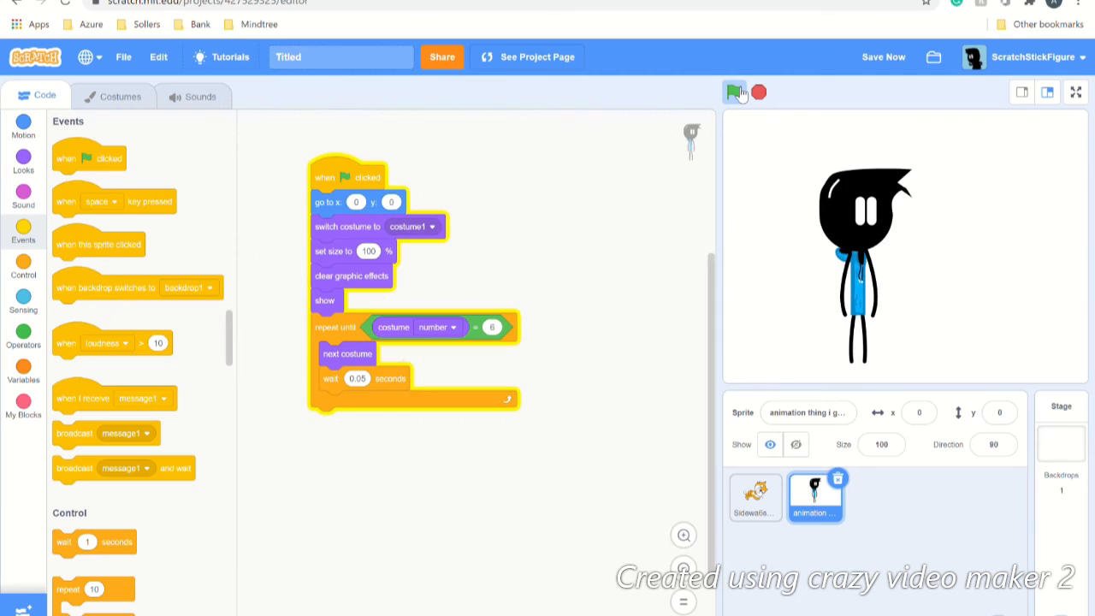
click(869, 54)
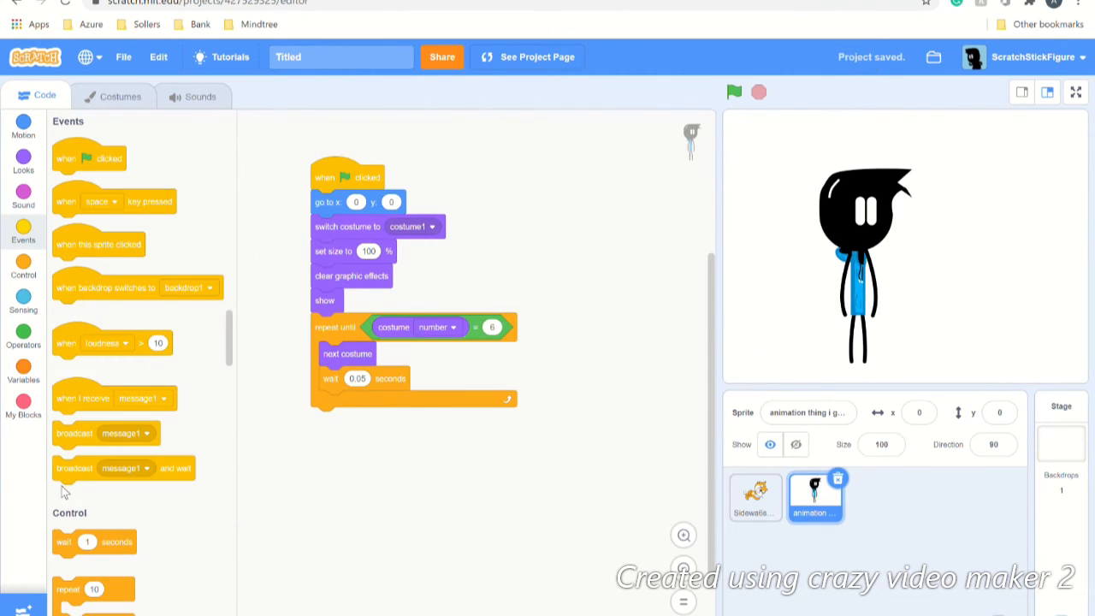
Step: Add a 1-second wait below the loop, attach a duplicate of the loop, and save
drag(128, 553, 388, 436)
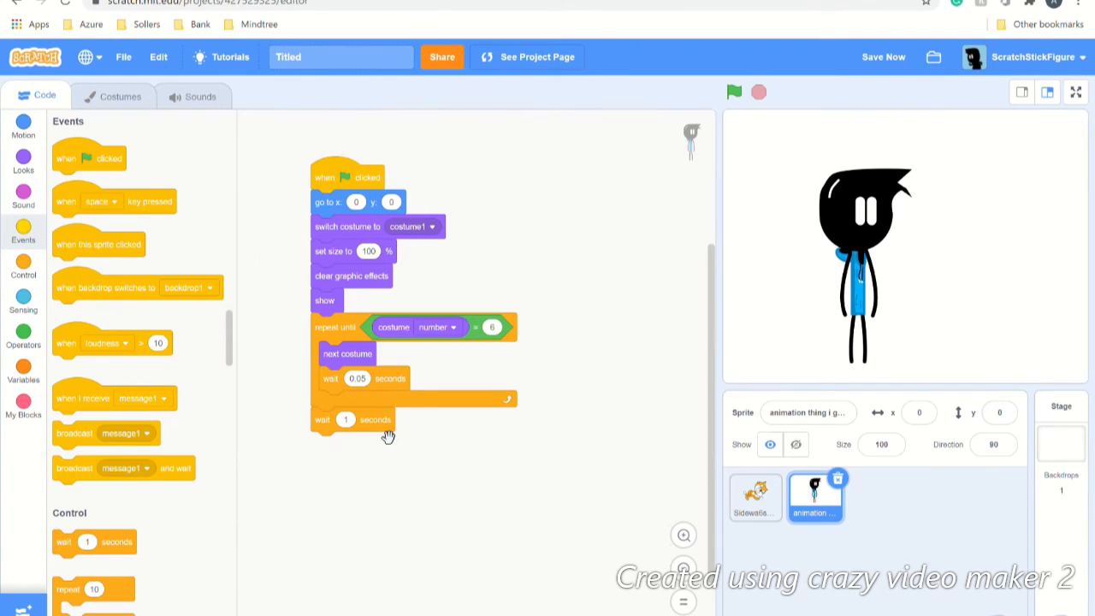
right_click(327, 330)
click(335, 338)
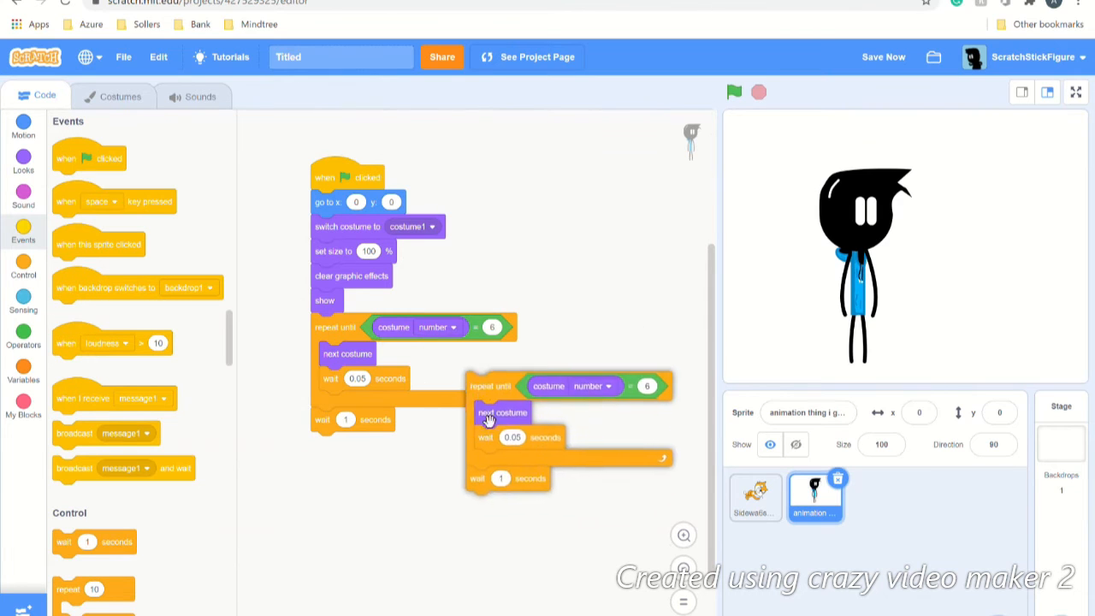
click(320, 466)
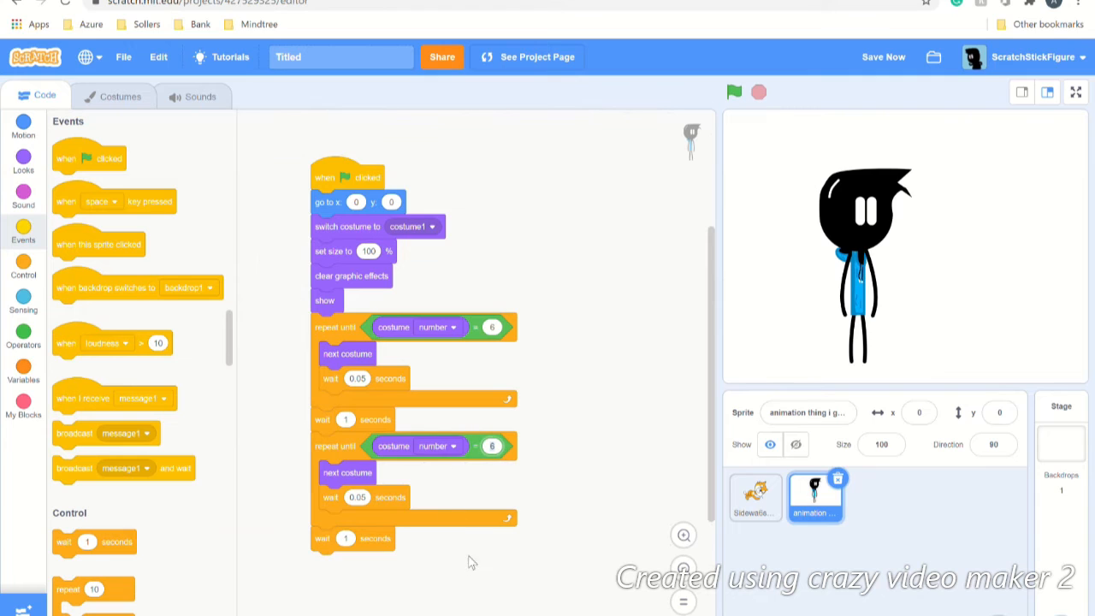
click(877, 60)
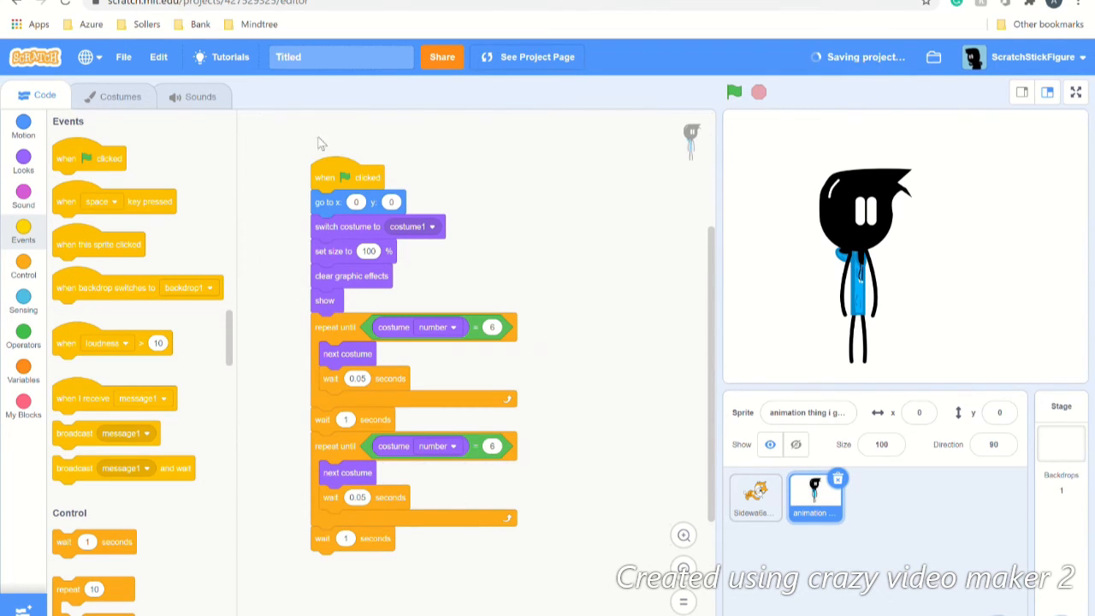
click(116, 95)
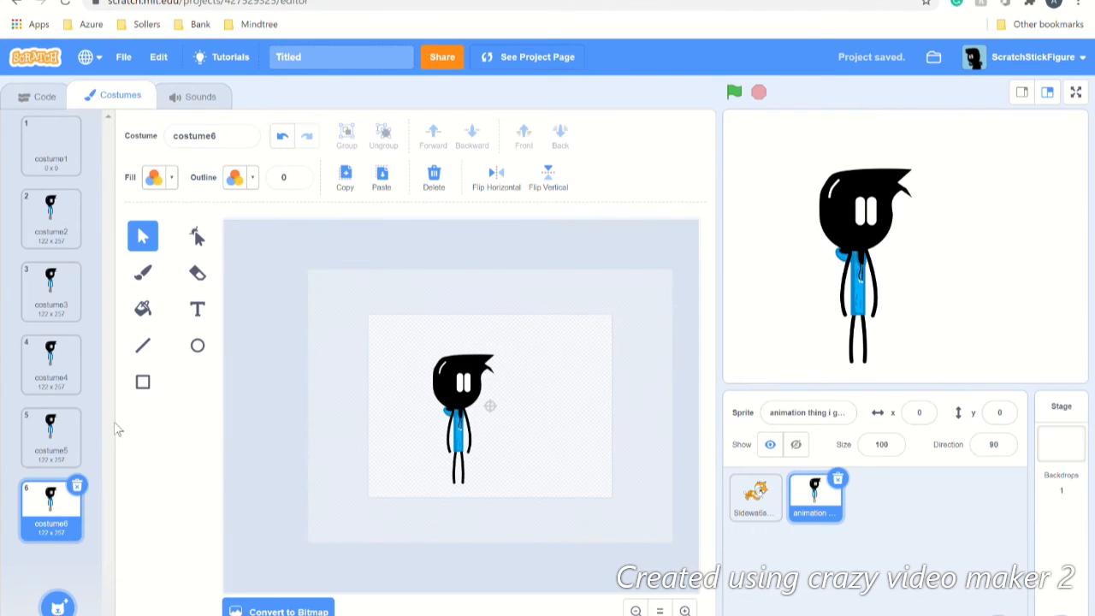
Step: Duplicate costume6 into costume7 and set the second loop's target costume number to 7
right_click(49, 509)
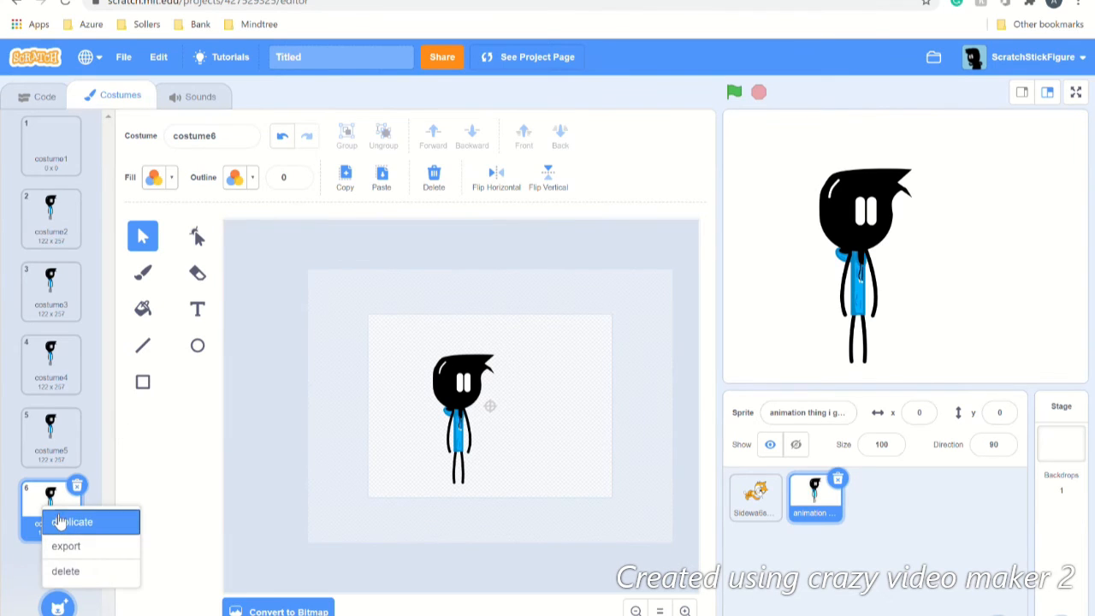
click(60, 517)
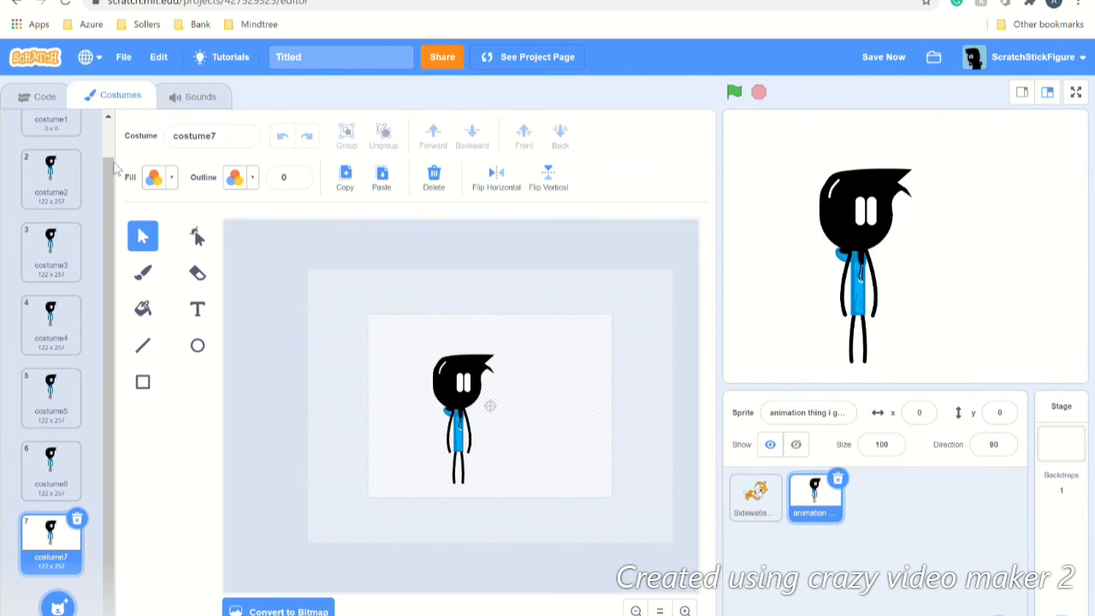
click(44, 97)
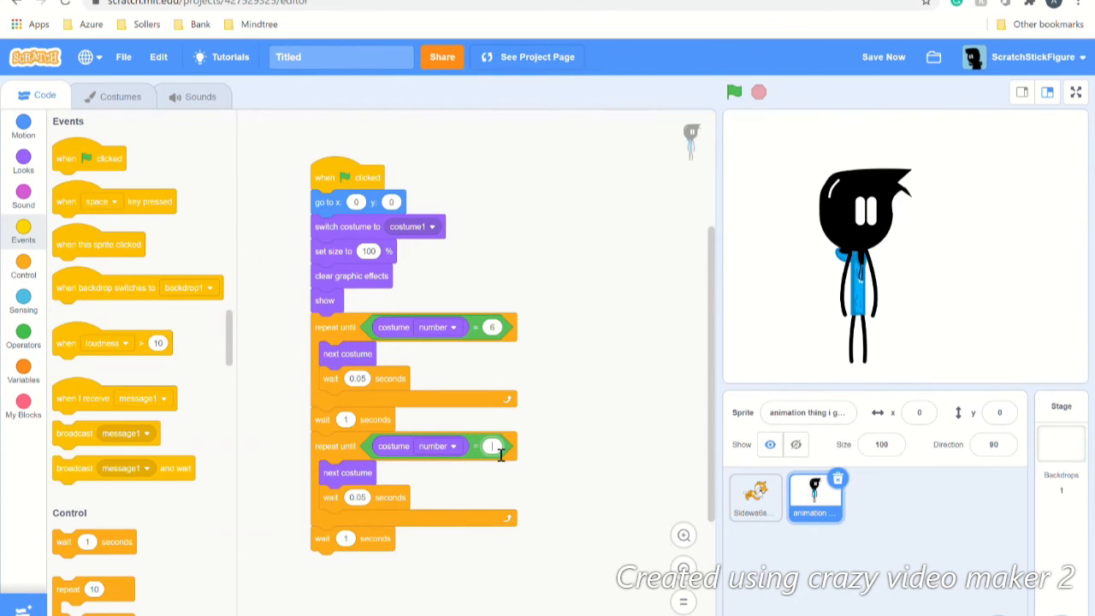
text(7)
click(551, 466)
click(109, 111)
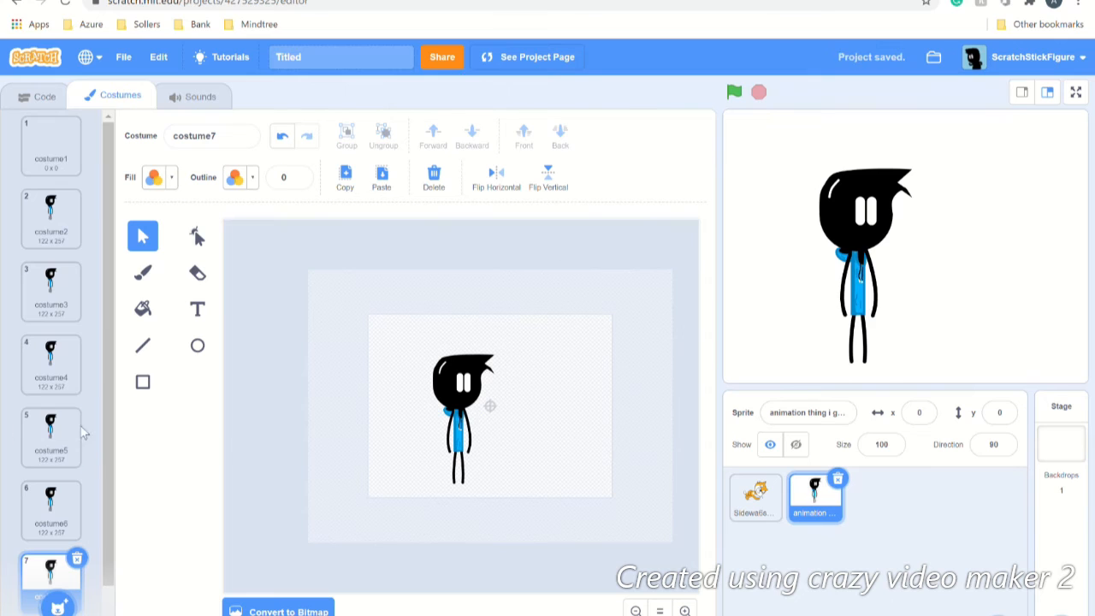
Step: Zoom in on the canvas, duplicate costume7 into costume8, and open costume8
scroll(62, 526, down, 1)
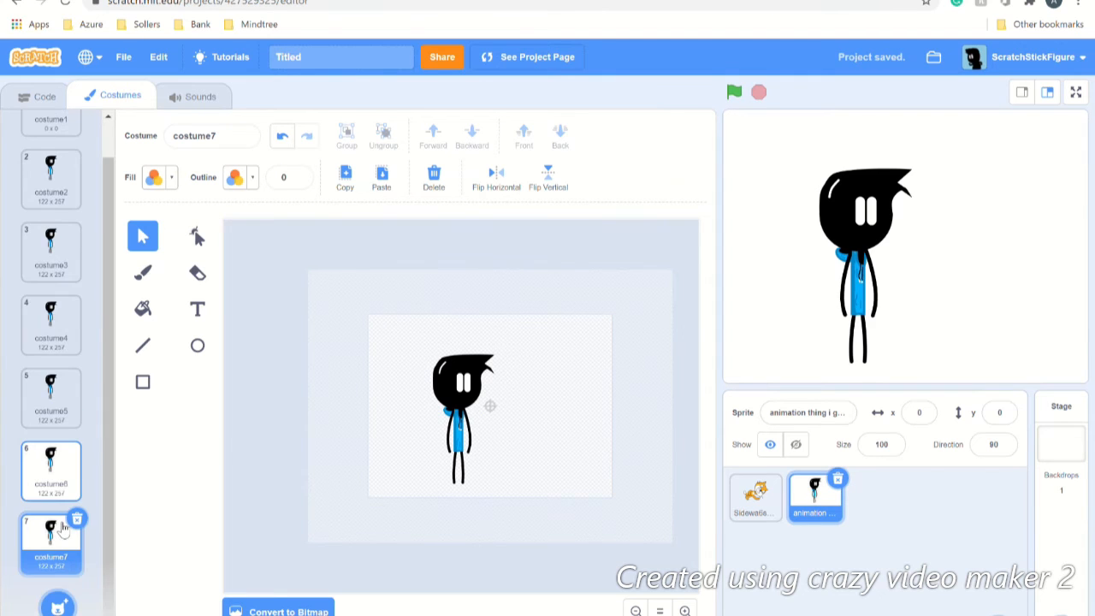
click(684, 610)
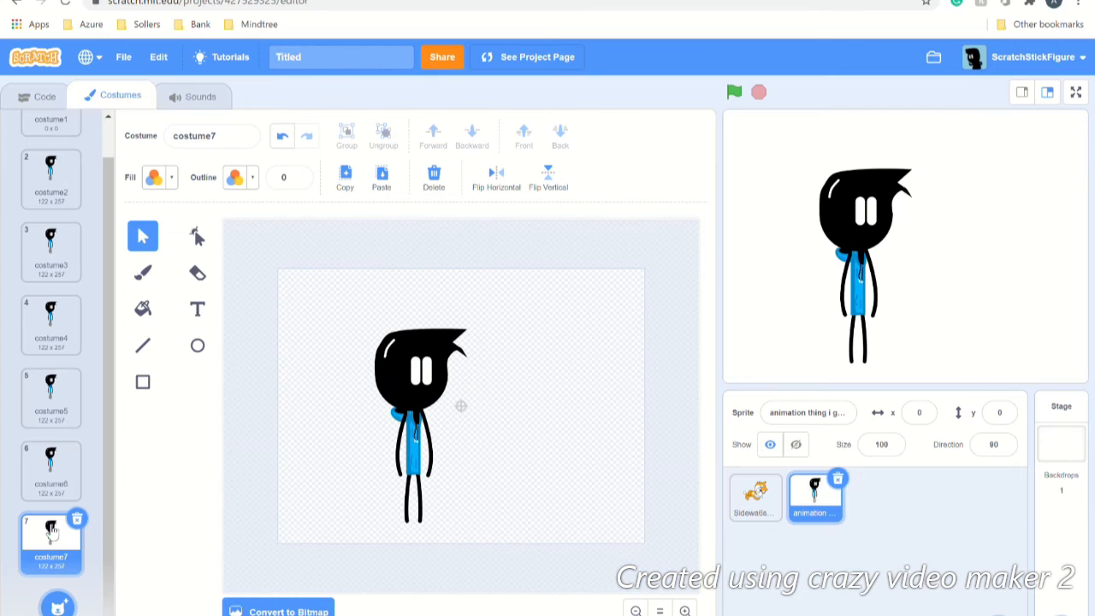
right_click(49, 537)
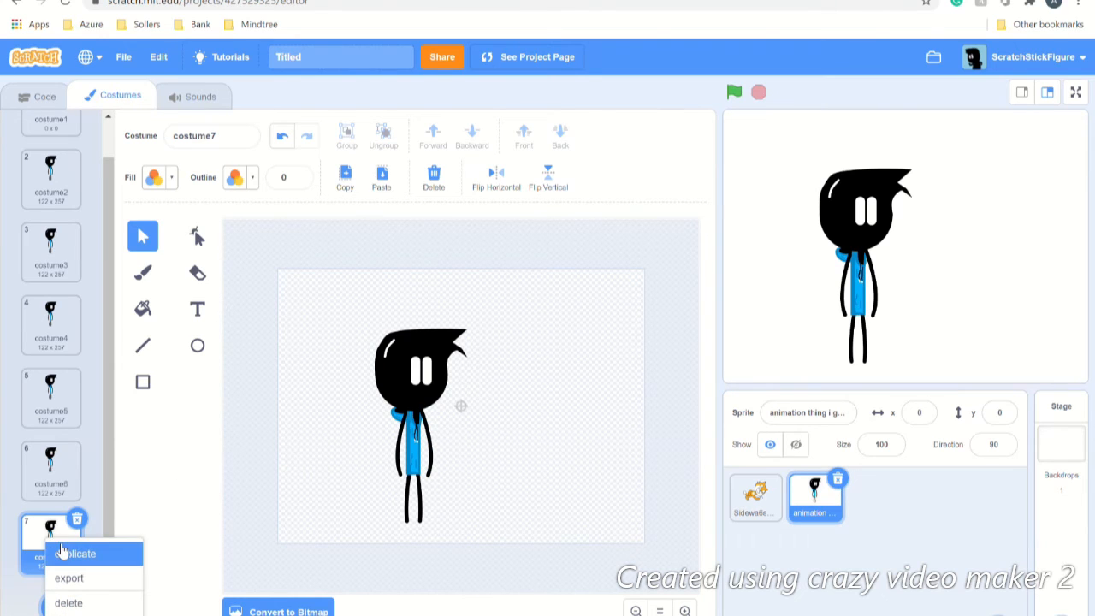
click(64, 554)
scroll(78, 534, down, 1)
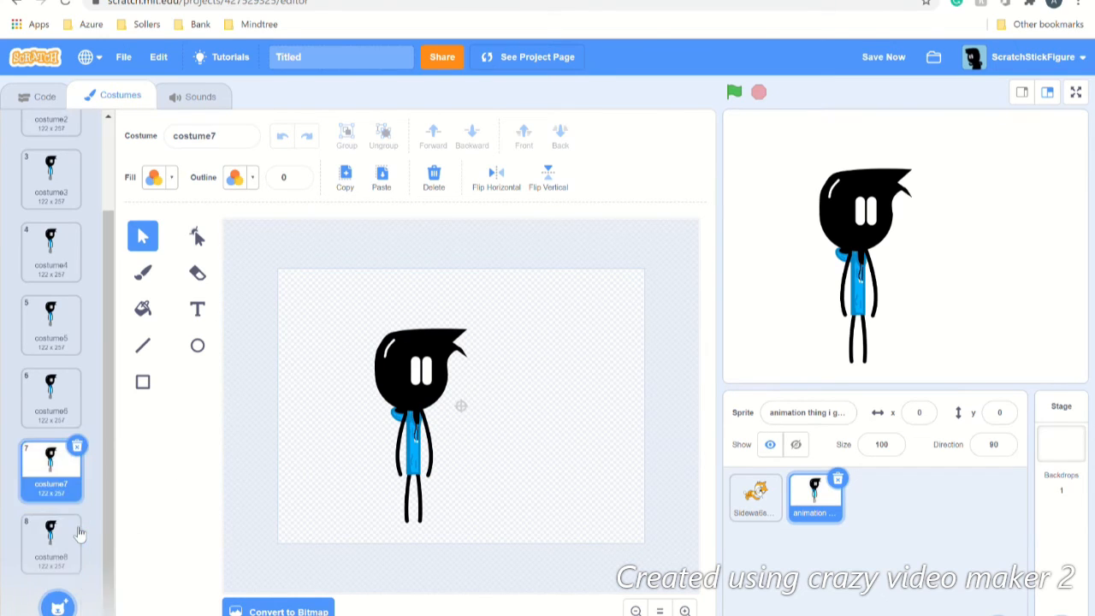
click(77, 535)
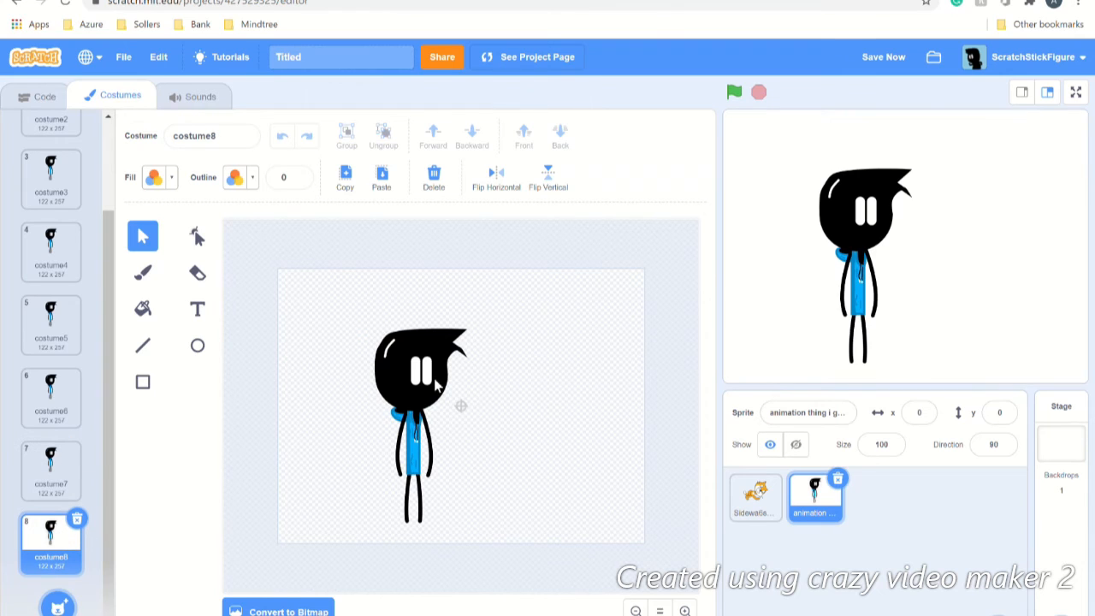
Step: Try rotating and squashing the stick figure's arm in costume8
click(435, 449)
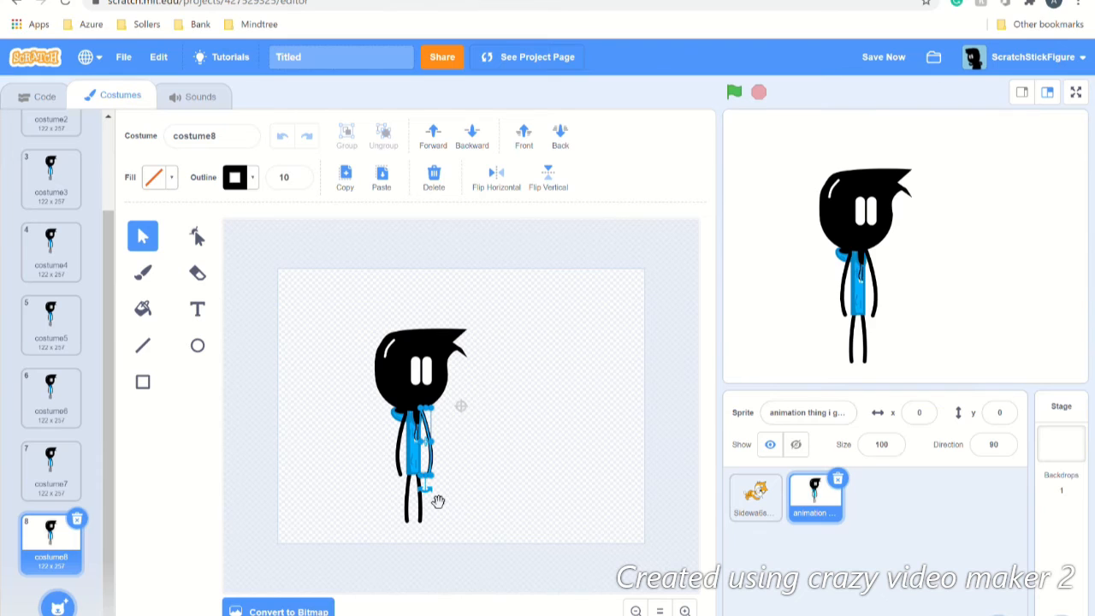
mouse_move(437, 501)
mouse_down()
mouse_move(484, 481)
mouse_move(453, 455)
mouse_move(488, 435)
mouse_move(479, 432)
mouse_up()
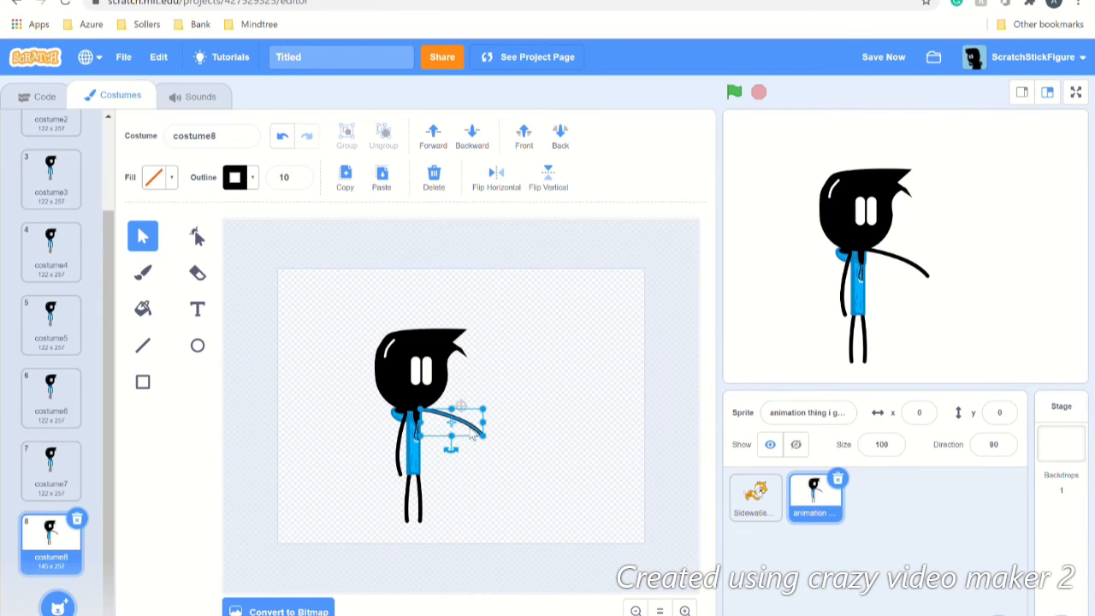
mouse_move(453, 443)
mouse_down()
mouse_move(462, 421)
mouse_move(454, 445)
mouse_move(430, 444)
mouse_move(447, 447)
mouse_move(440, 458)
mouse_up()
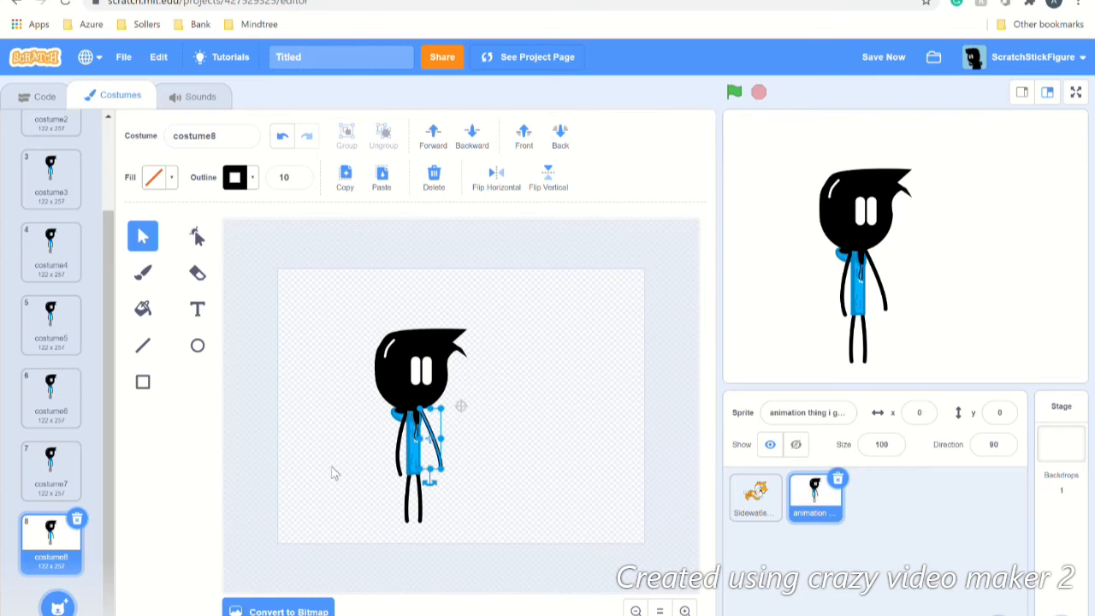
Step: Set up the Rectangle tool with black fill (brightness 0) and no outline
click(143, 382)
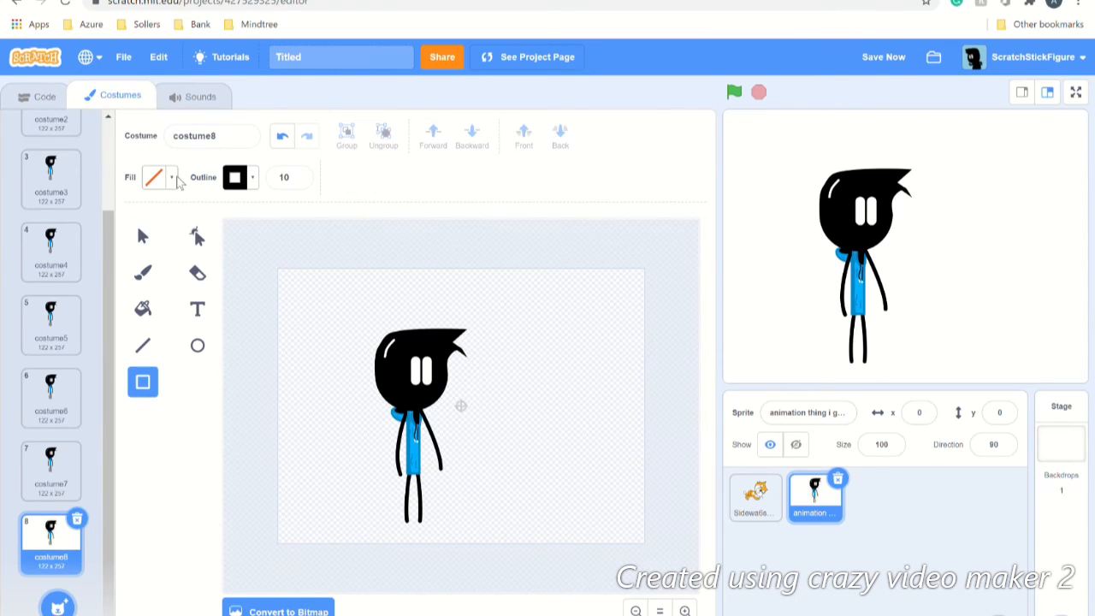
click(155, 177)
drag(208, 360, 70, 335)
drag(198, 354, 67, 330)
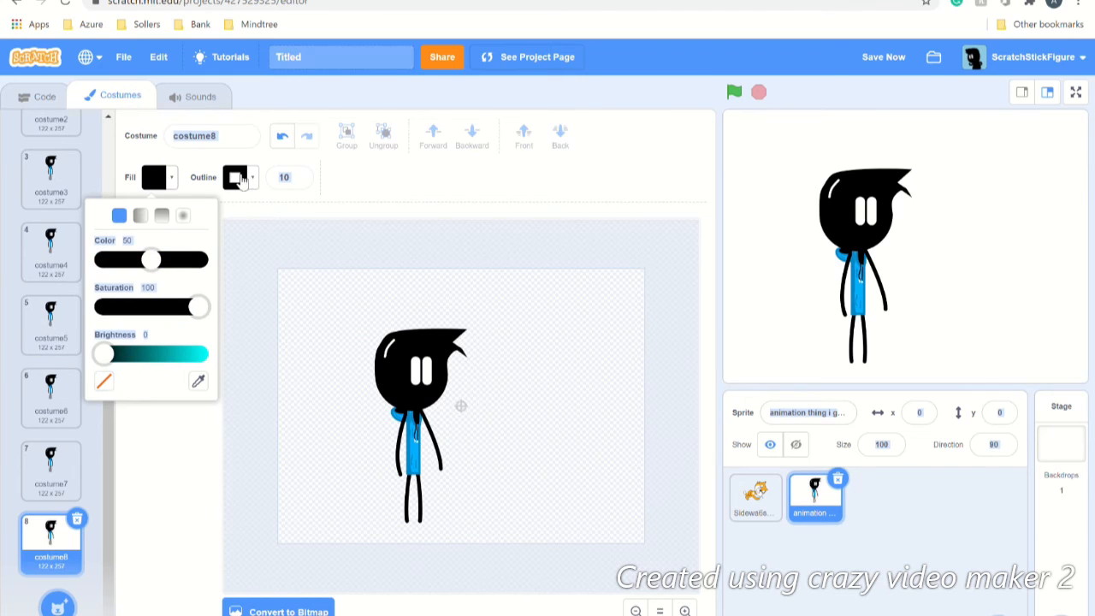
click(299, 180)
click(299, 181)
click(299, 180)
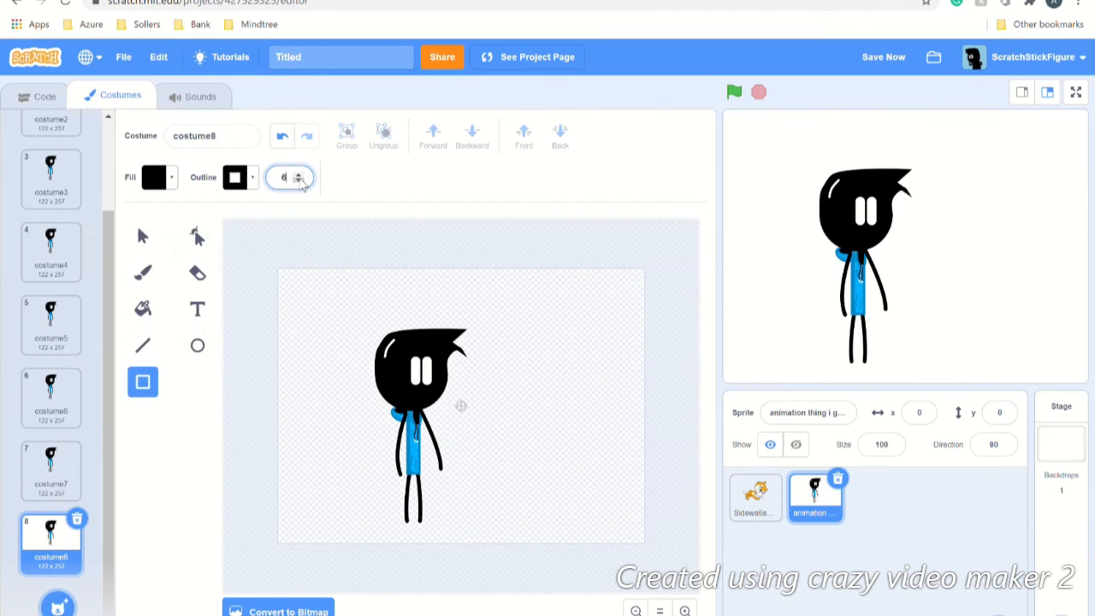
click(300, 181)
click(299, 181)
click(300, 181)
click(299, 181)
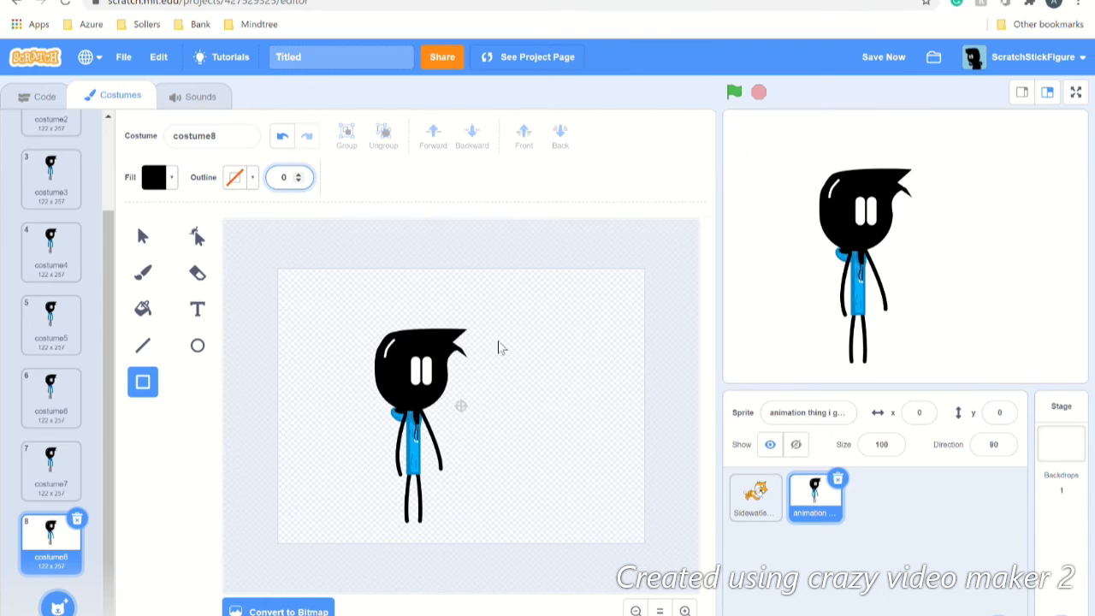
Step: Draw a black rectangle over the lower half of the eyes and nudge it into place
mouse_move(408, 379)
mouse_down()
mouse_move(438, 384)
mouse_move(439, 400)
mouse_up()
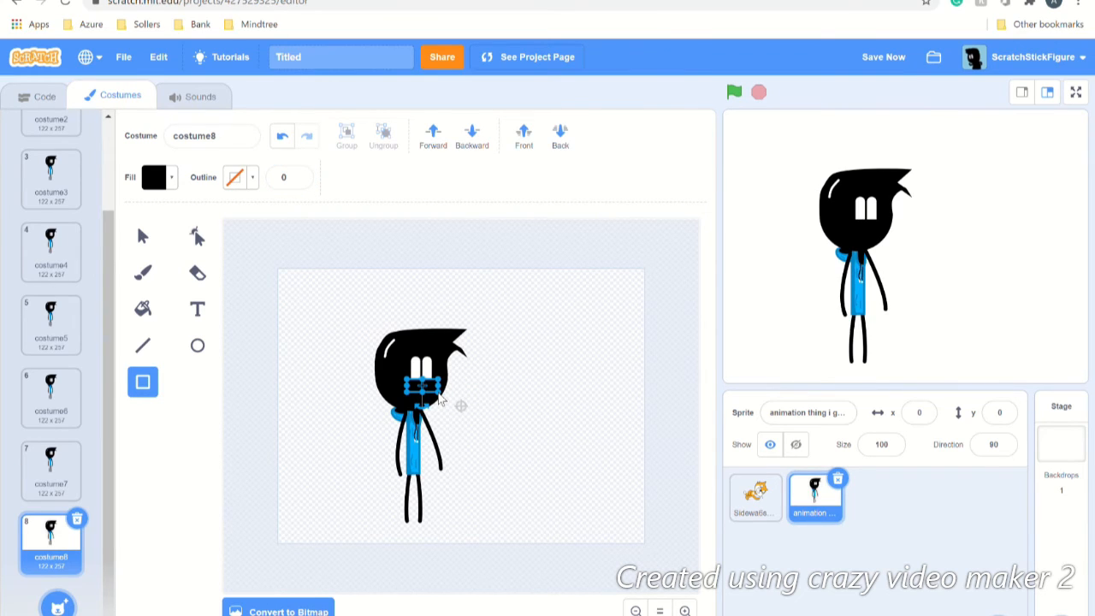
key(Down)
key(Down)
key(Down)
key(Down)
key(Down)
key(Down)
key(Down)
key(Down)
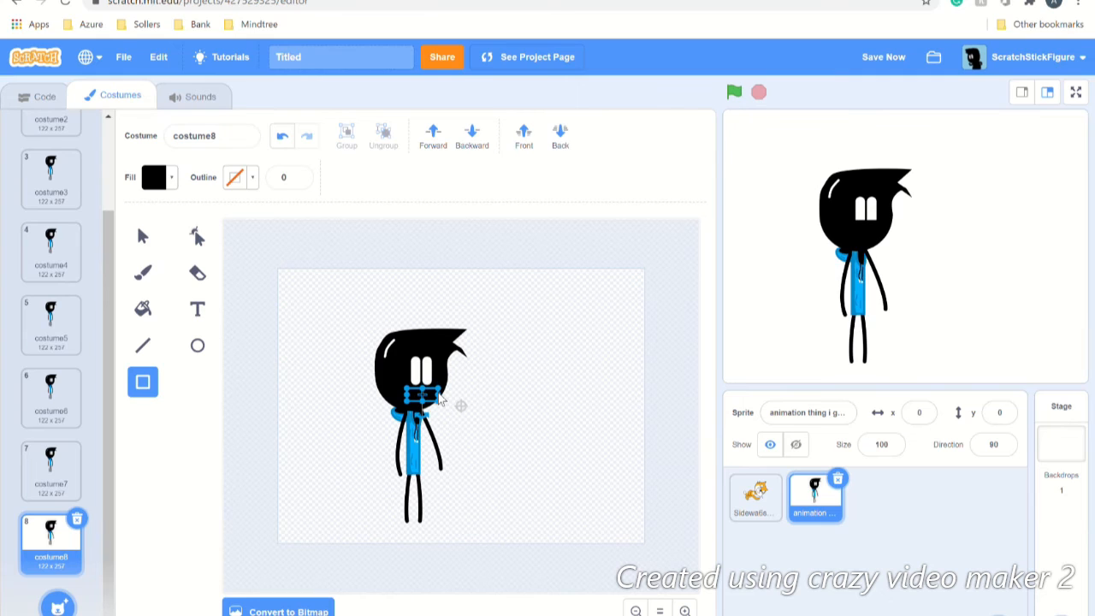
key(Left)
key(Left)
key(Up)
key(Left)
key(Up)
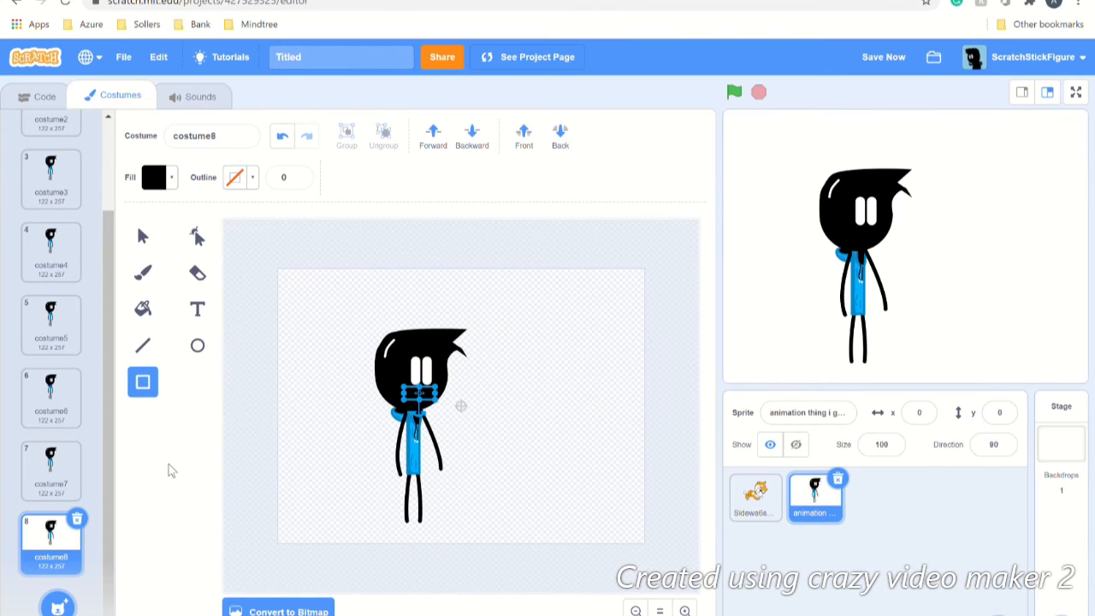
Step: Duplicate costume8 into costume9 and shorten its right arm to angle diagonally outward
right_click(51, 539)
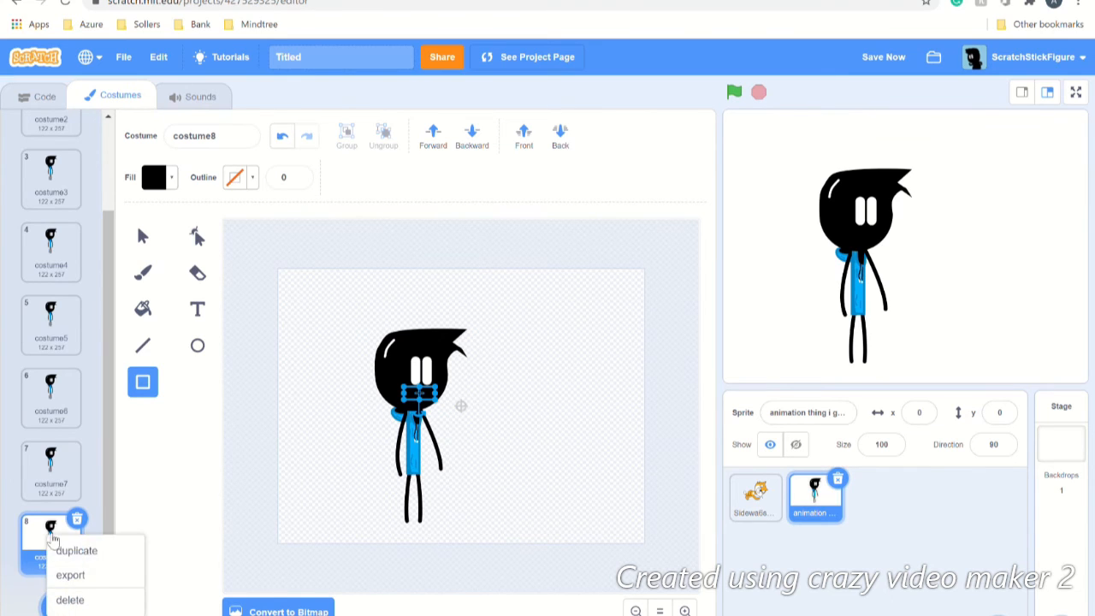
click(69, 552)
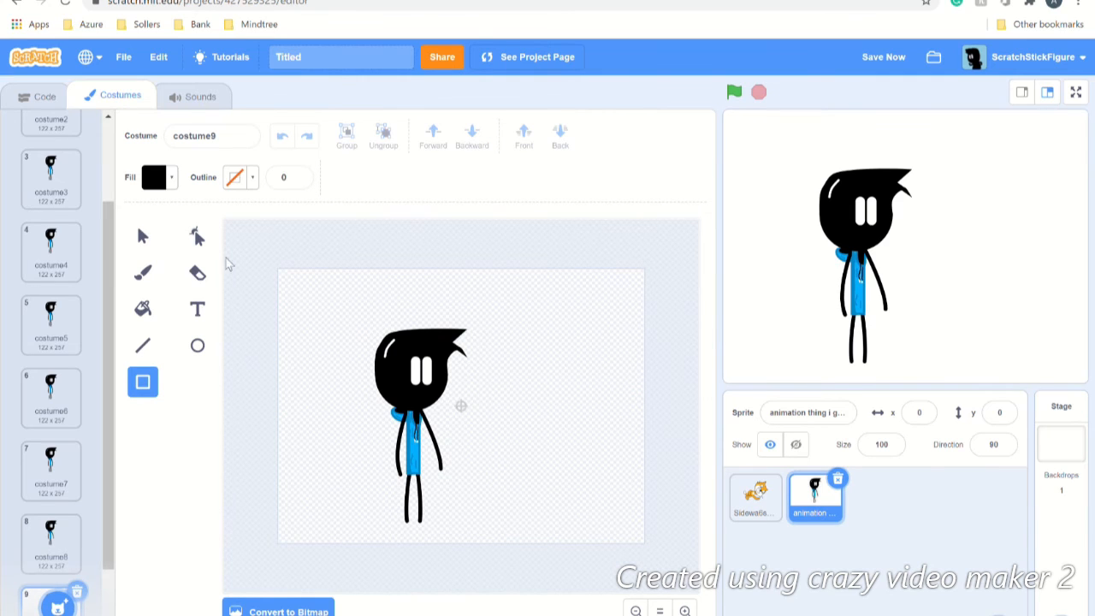
click(143, 236)
click(442, 466)
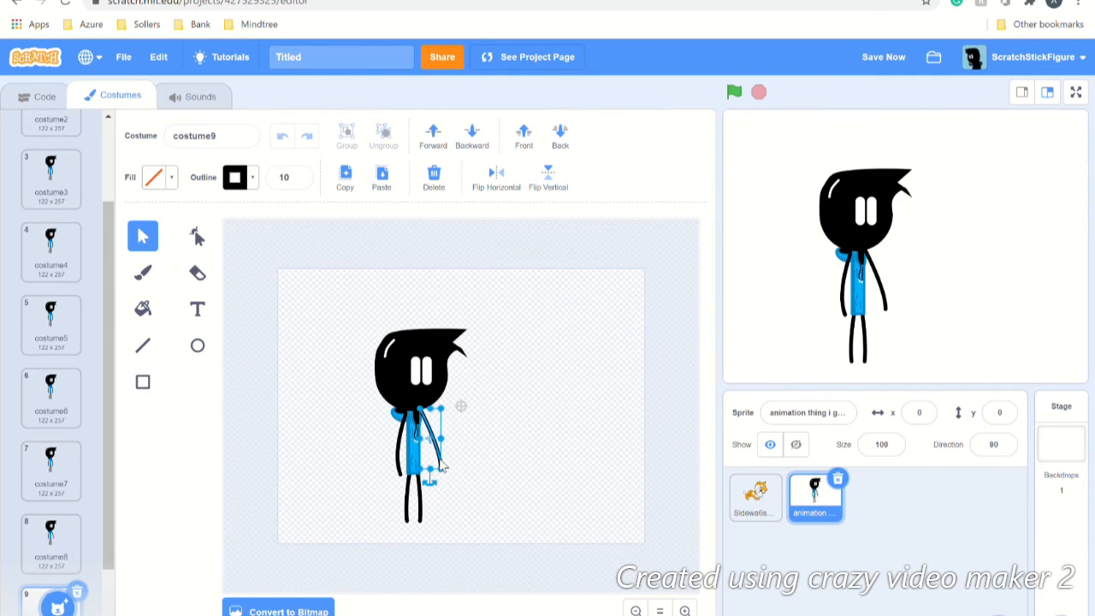
drag(433, 479, 463, 458)
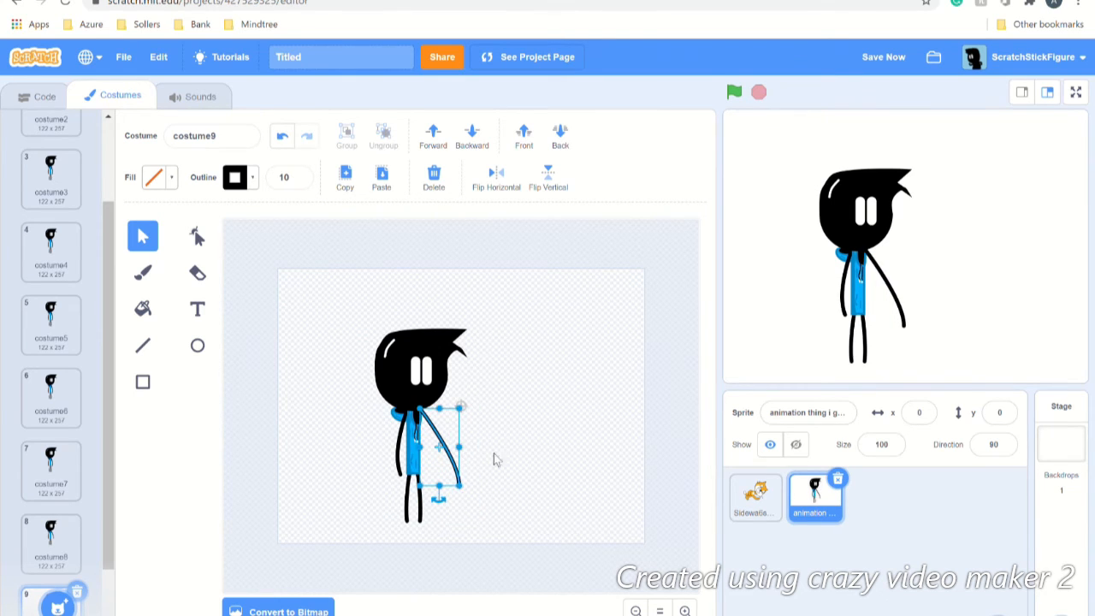
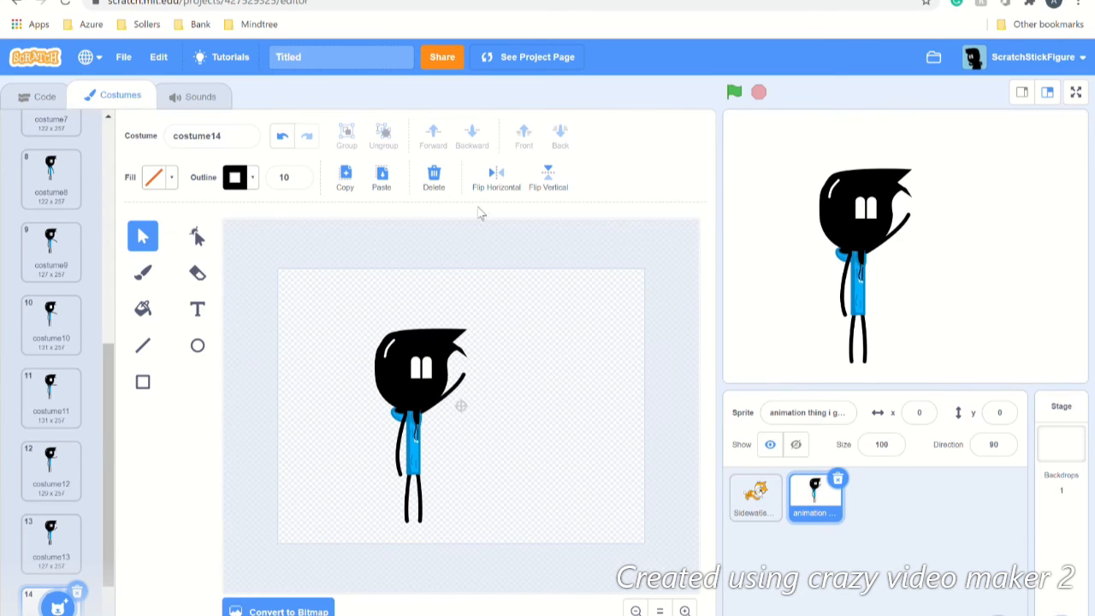
Step: Review the arm-raise costumes 8 through 14 in order, then return to the sprite's script
click(64, 346)
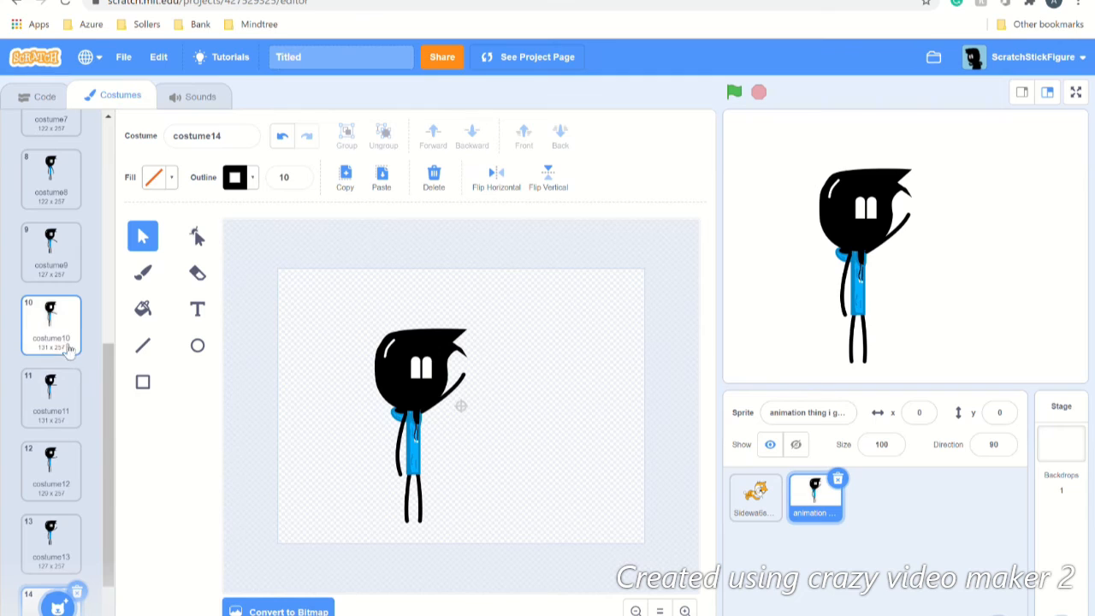
click(79, 269)
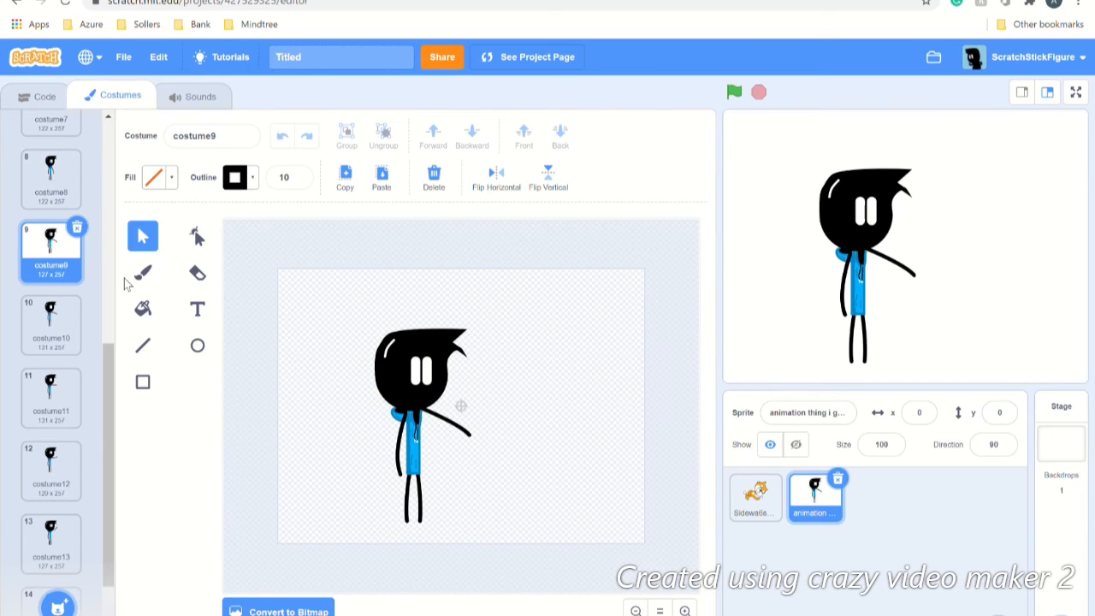
click(49, 164)
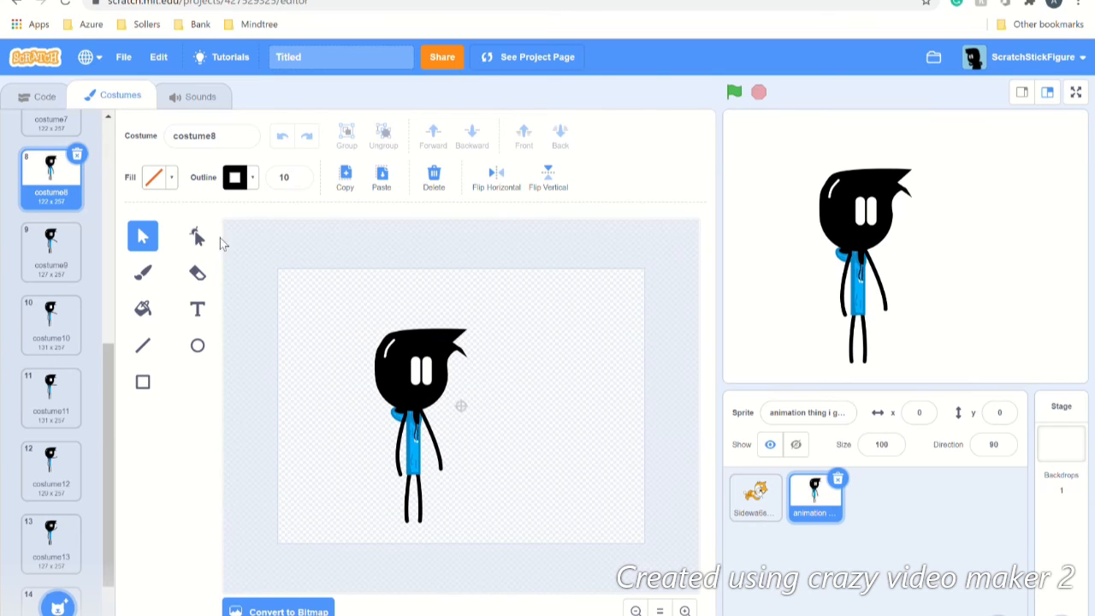
click(64, 267)
click(55, 314)
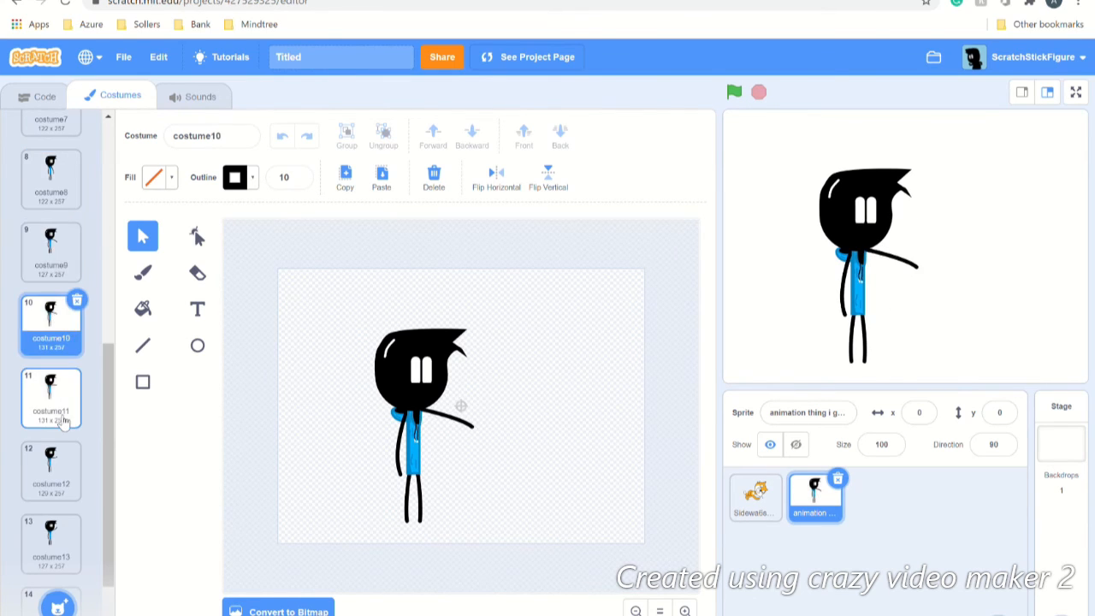
click(64, 419)
click(71, 464)
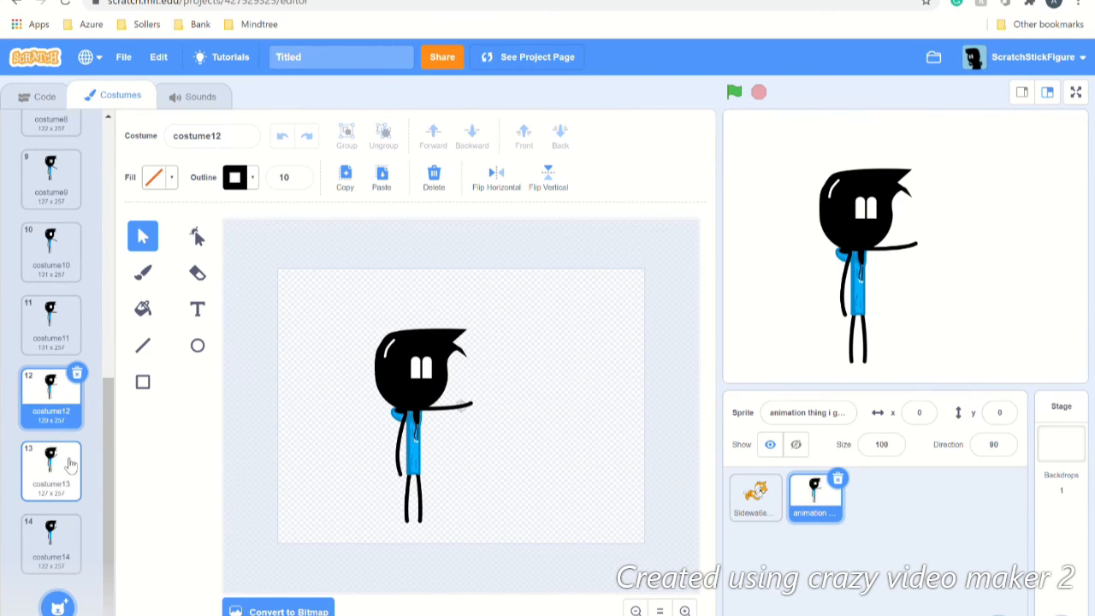
click(71, 464)
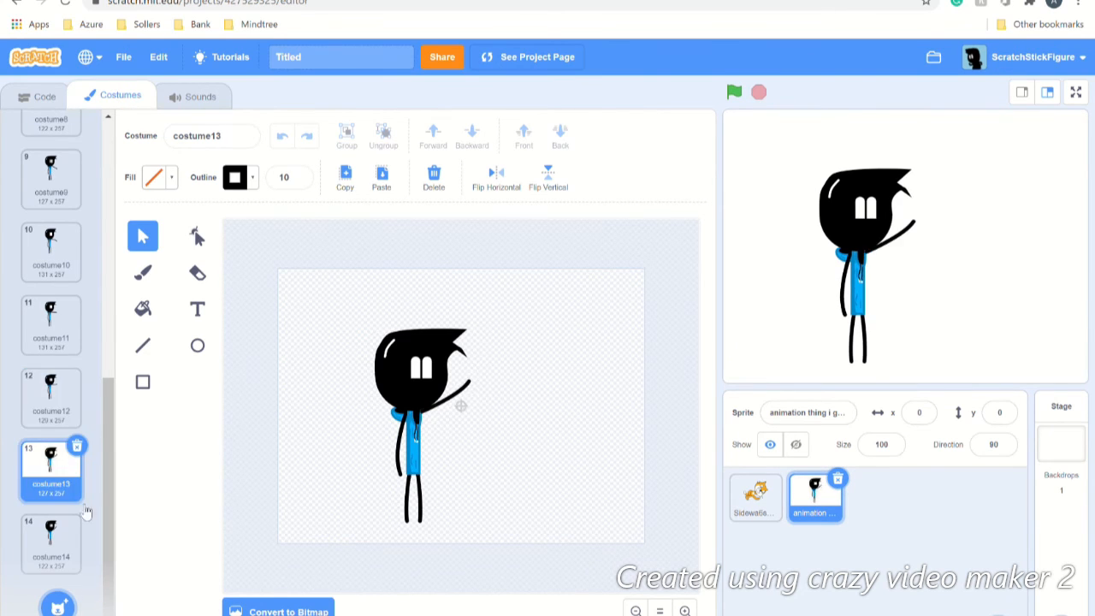
click(63, 551)
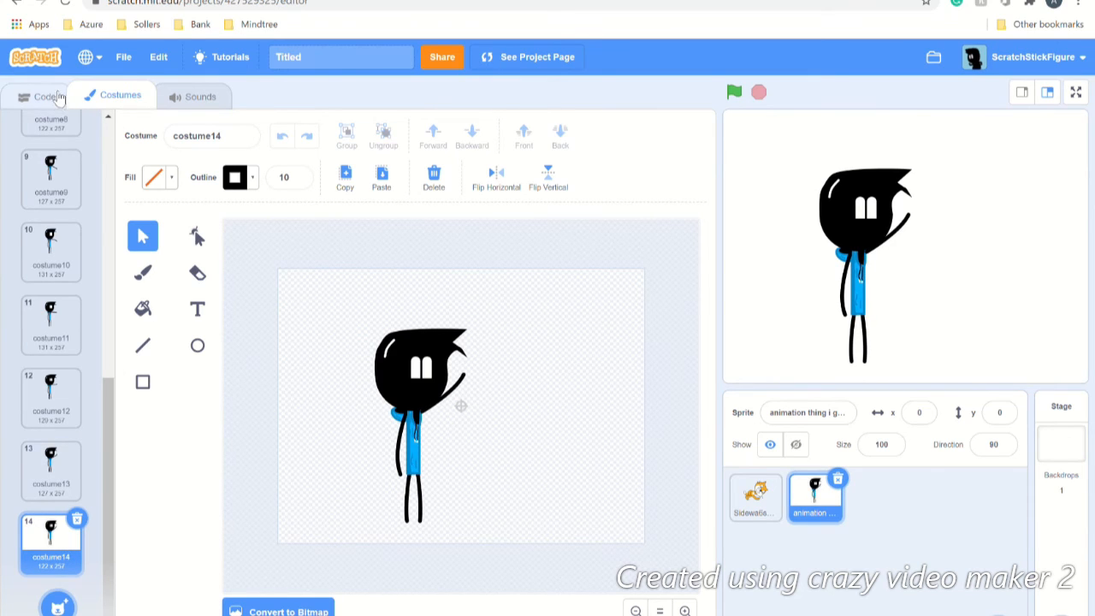
click(49, 96)
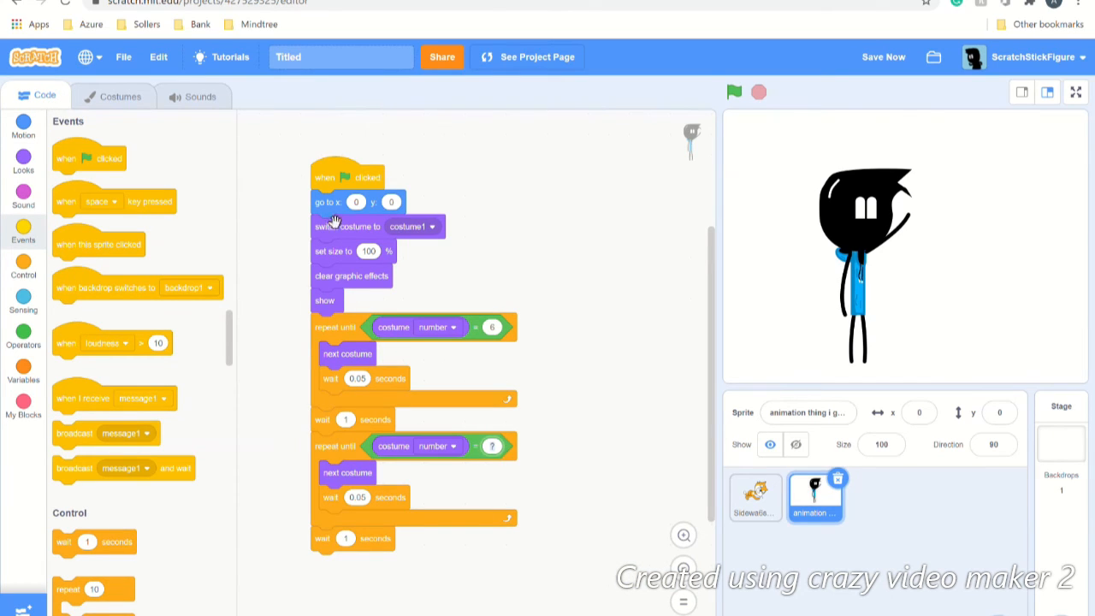
Step: Make the second repeat-until loop stop at costume number 14
click(116, 95)
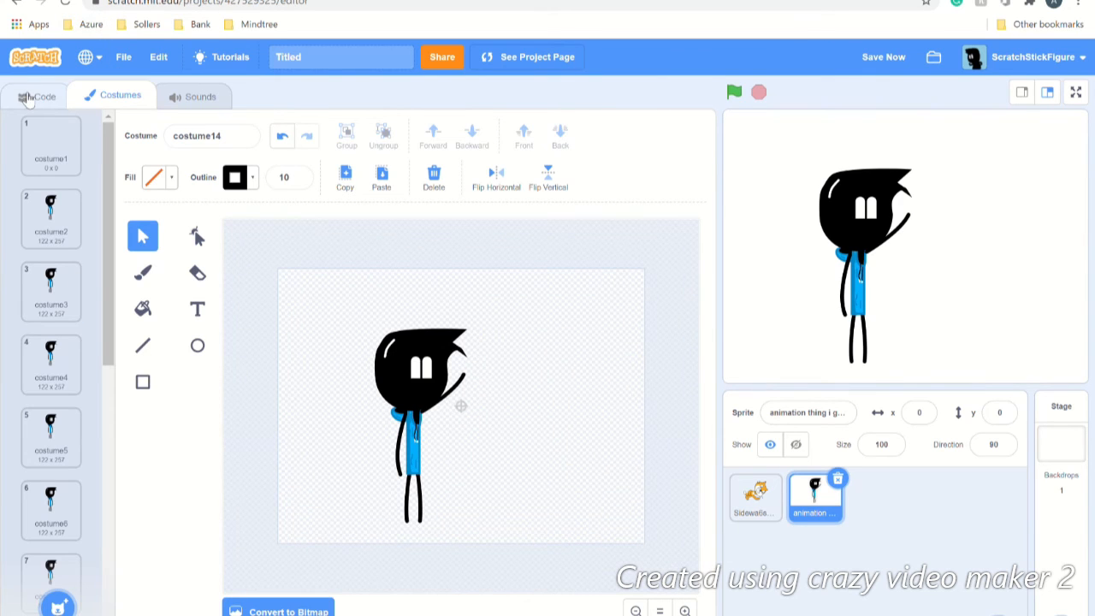
click(28, 97)
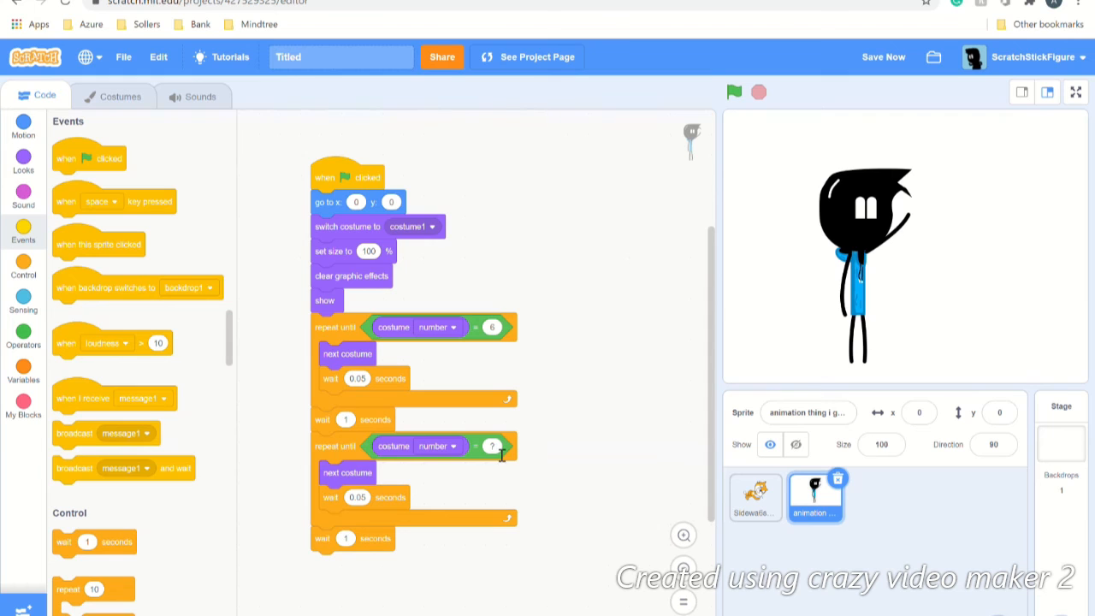
text(14)
Step: Test the animation with the green flag and save the project
click(735, 94)
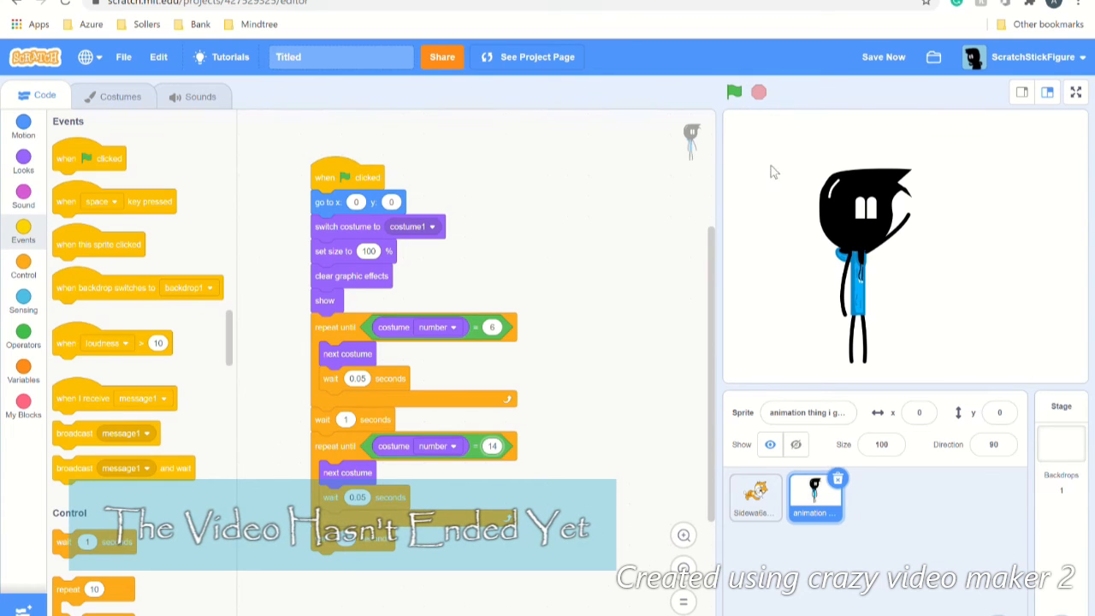
click(868, 59)
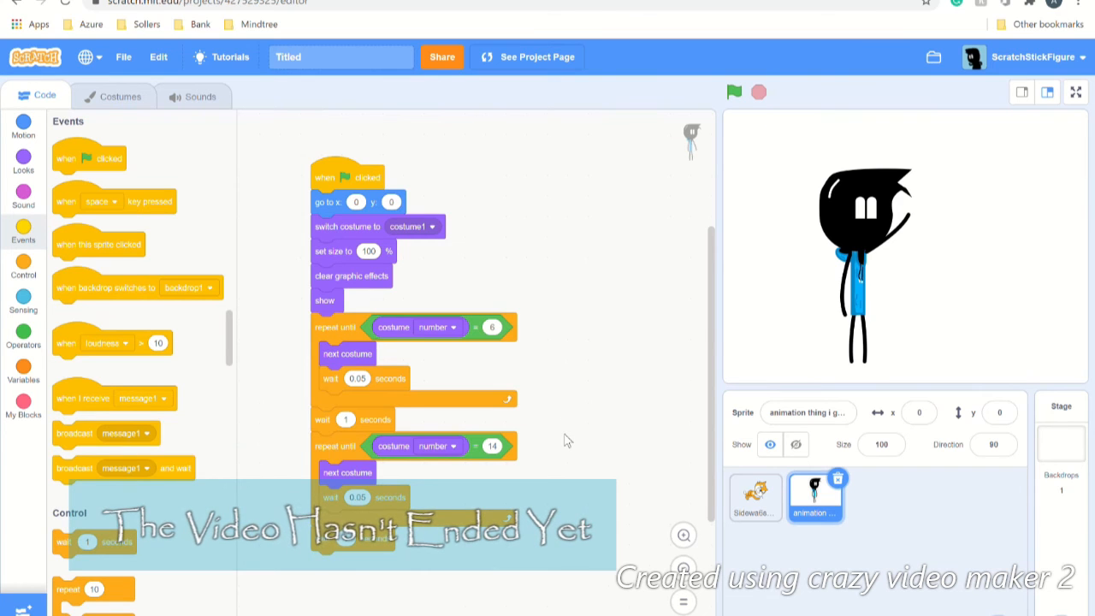
scroll(564, 440, down, 3)
scroll(565, 440, up, 5)
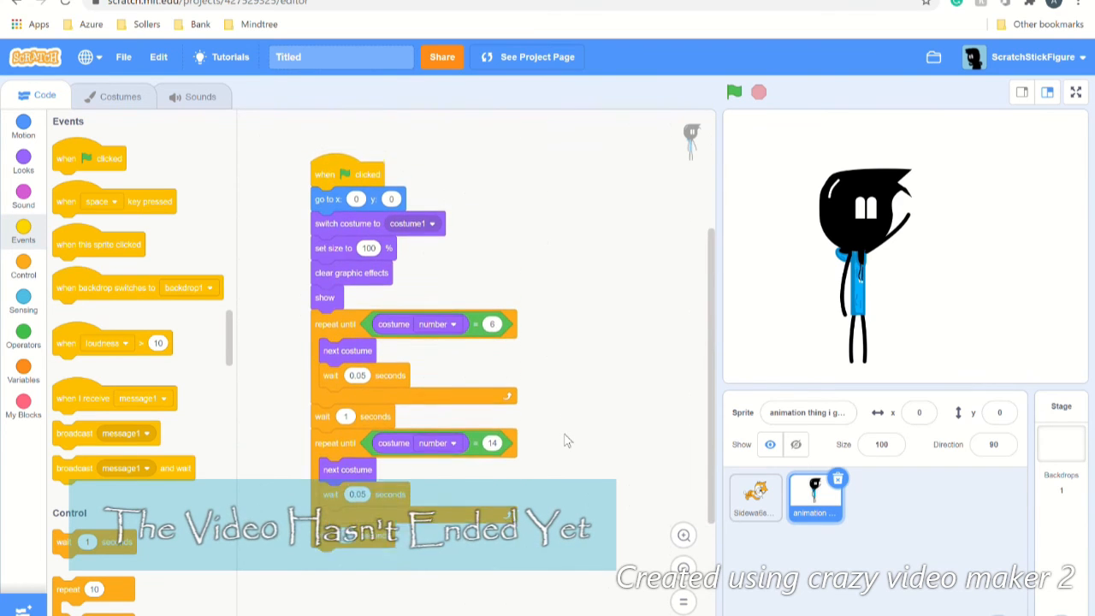
scroll(564, 441, down, 2)
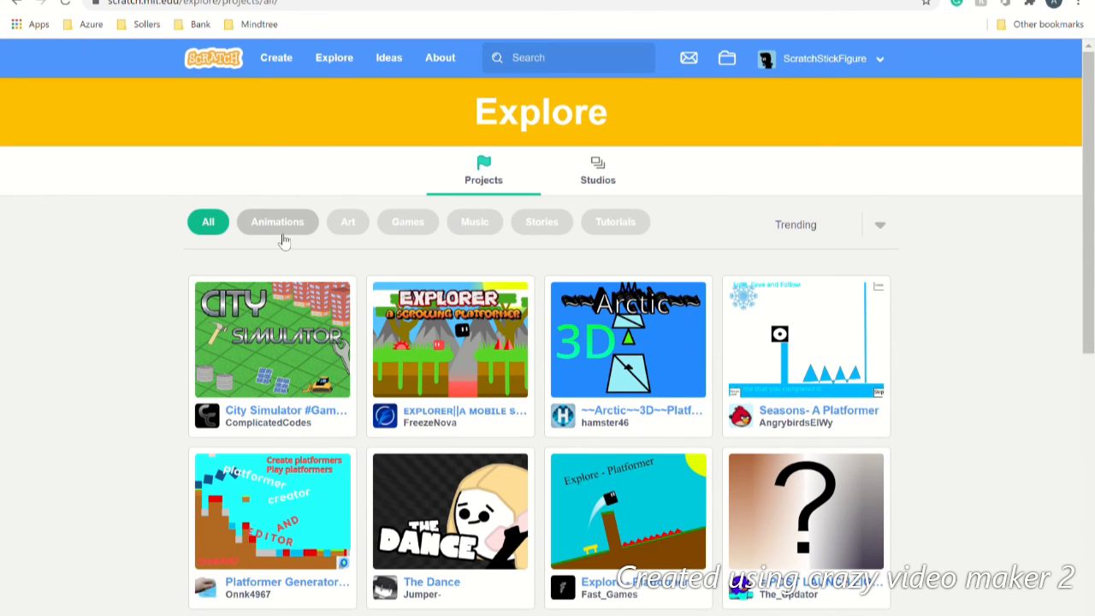
Step: Filter the Explore page to Animations and open the T.V. Board || #Animations #Stories project
scroll(284, 242, down, 7)
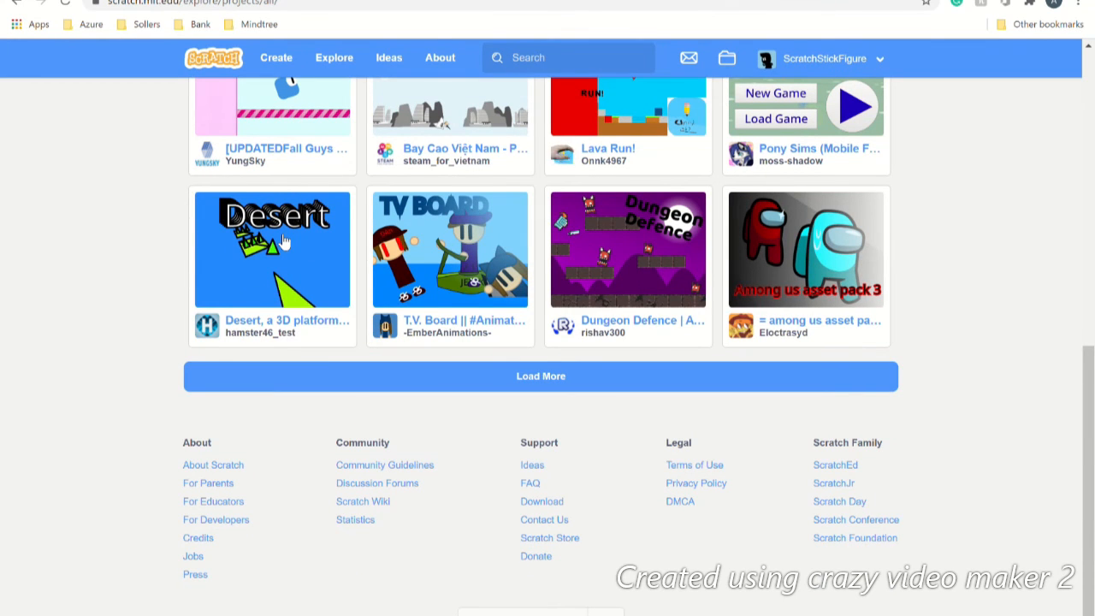
scroll(284, 242, up, 7)
scroll(284, 242, up, 1)
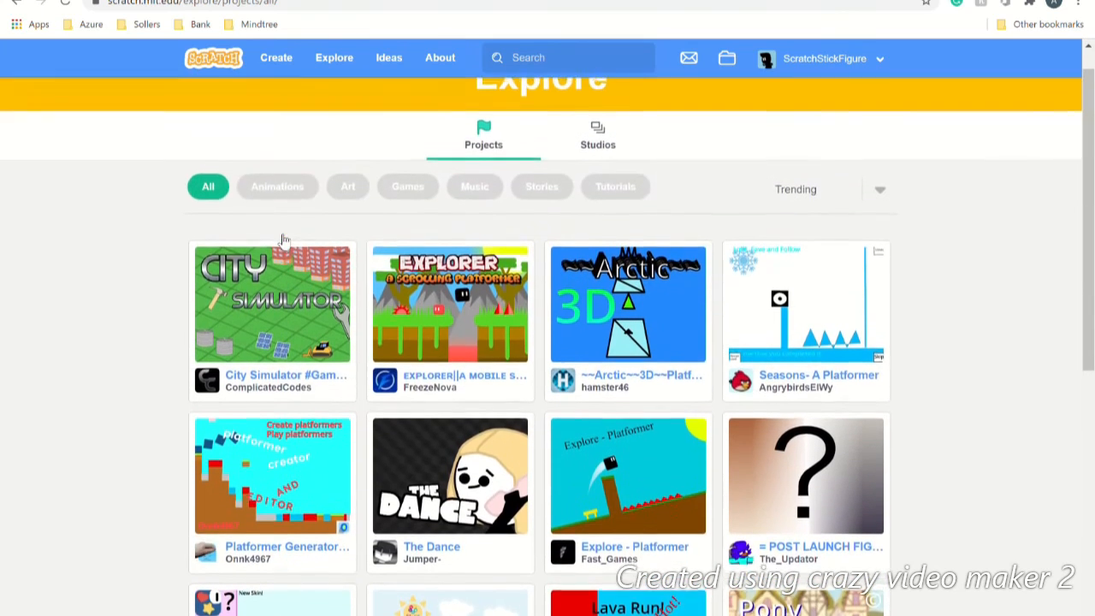
click(282, 199)
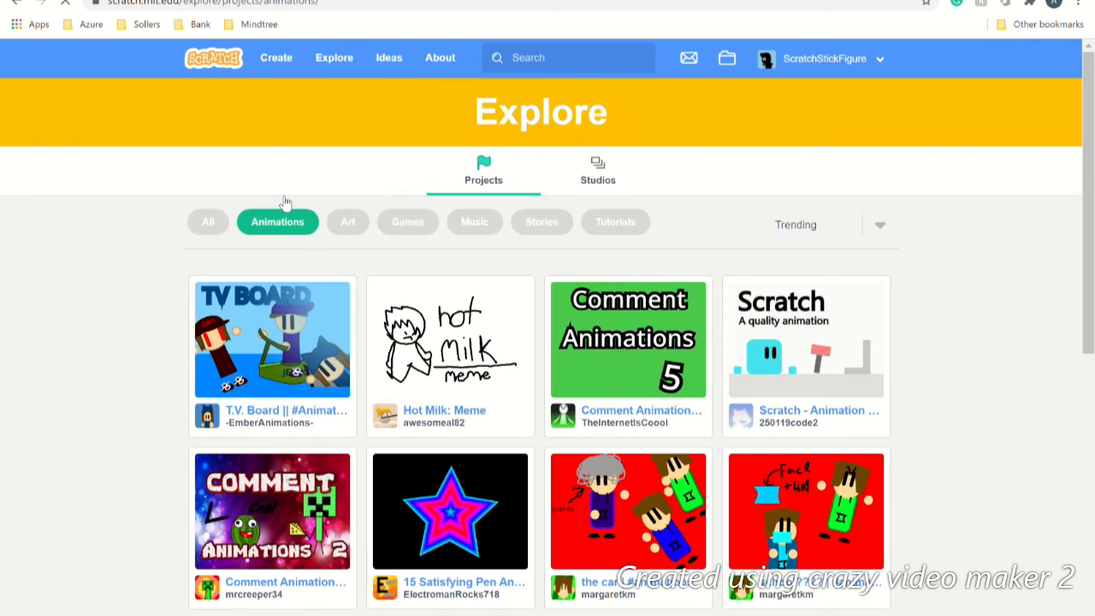
scroll(285, 201, down, 10)
click(295, 336)
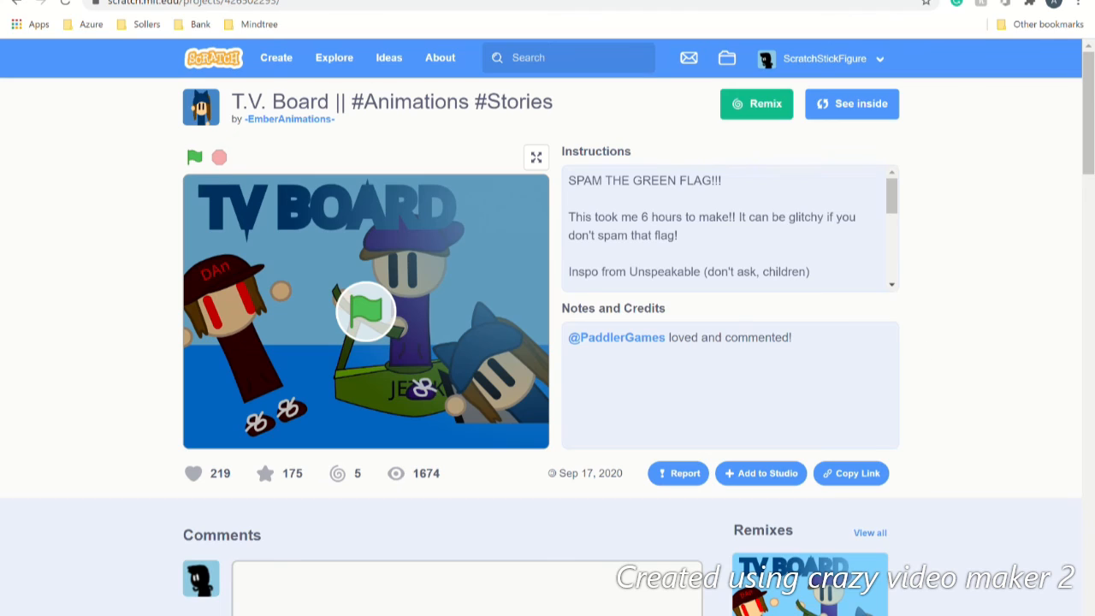
click(874, 115)
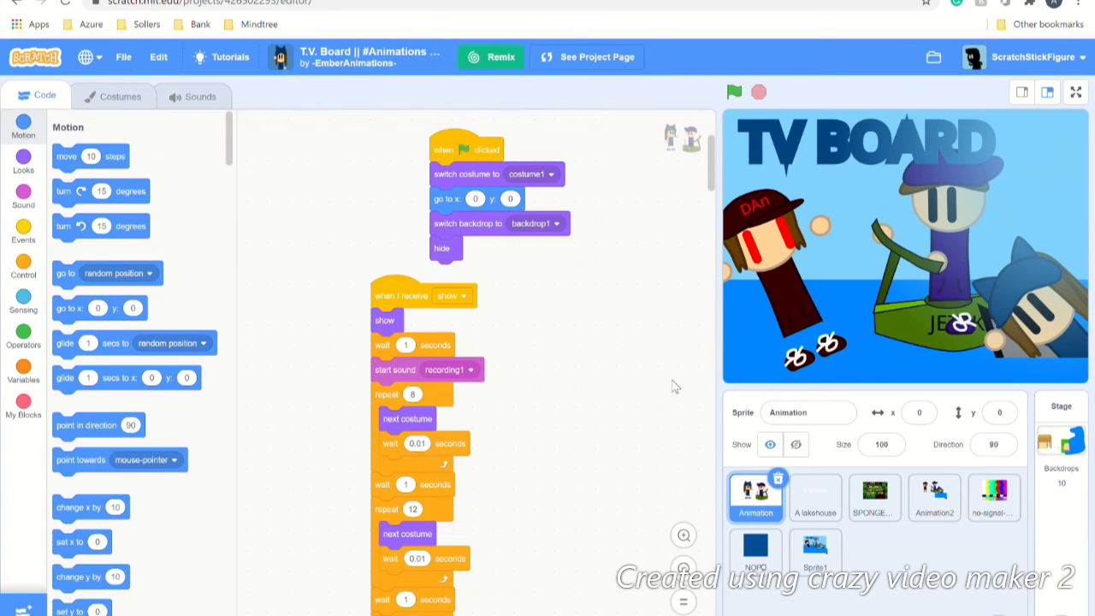
scroll(674, 387, down, 5)
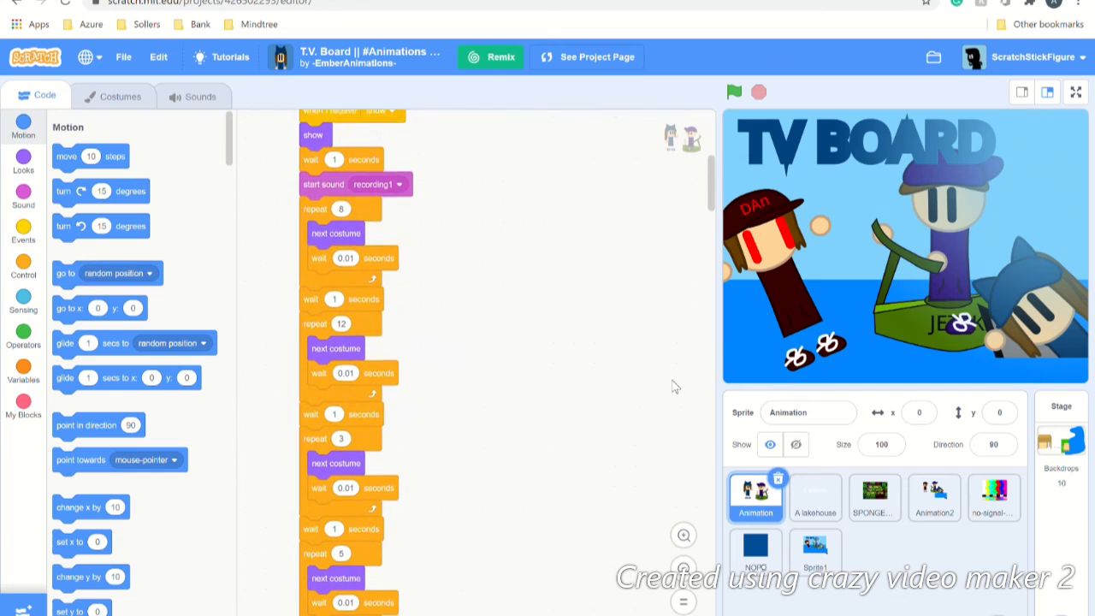
scroll(674, 387, down, 10)
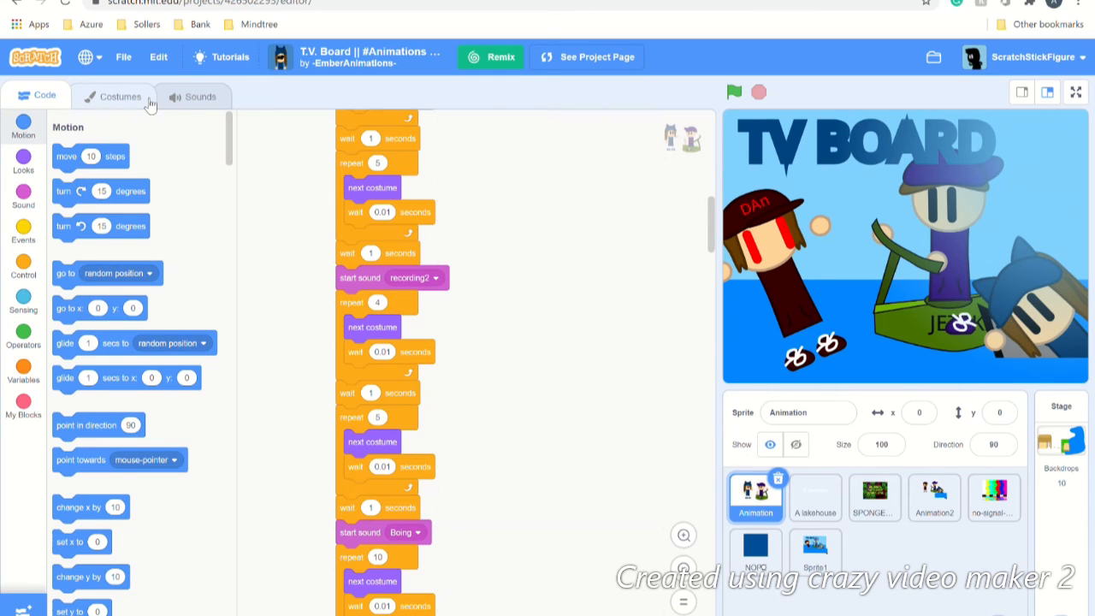
click(575, 57)
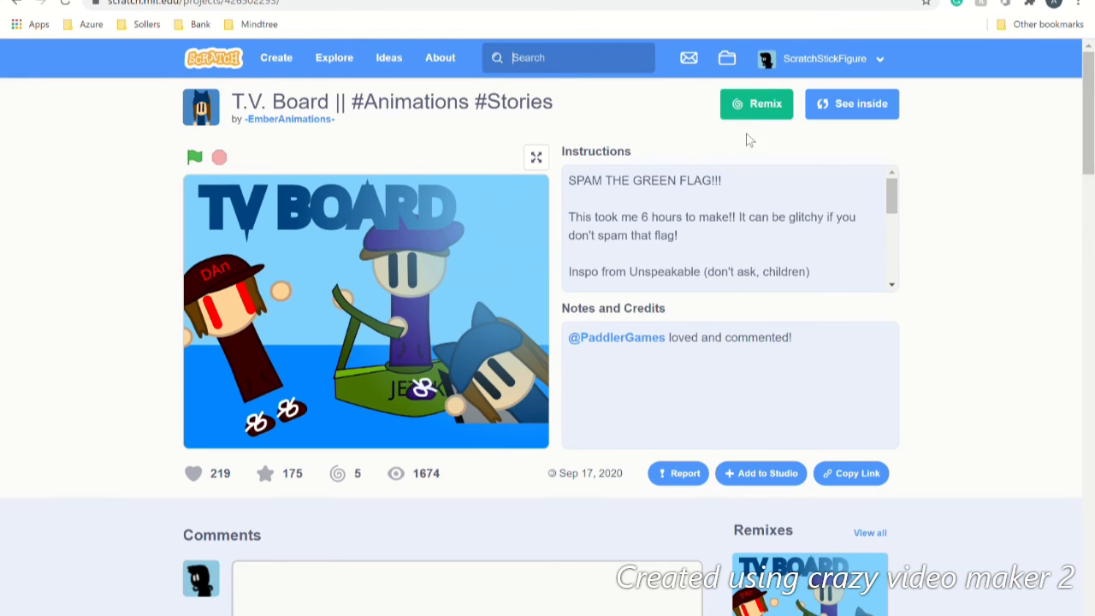
click(737, 62)
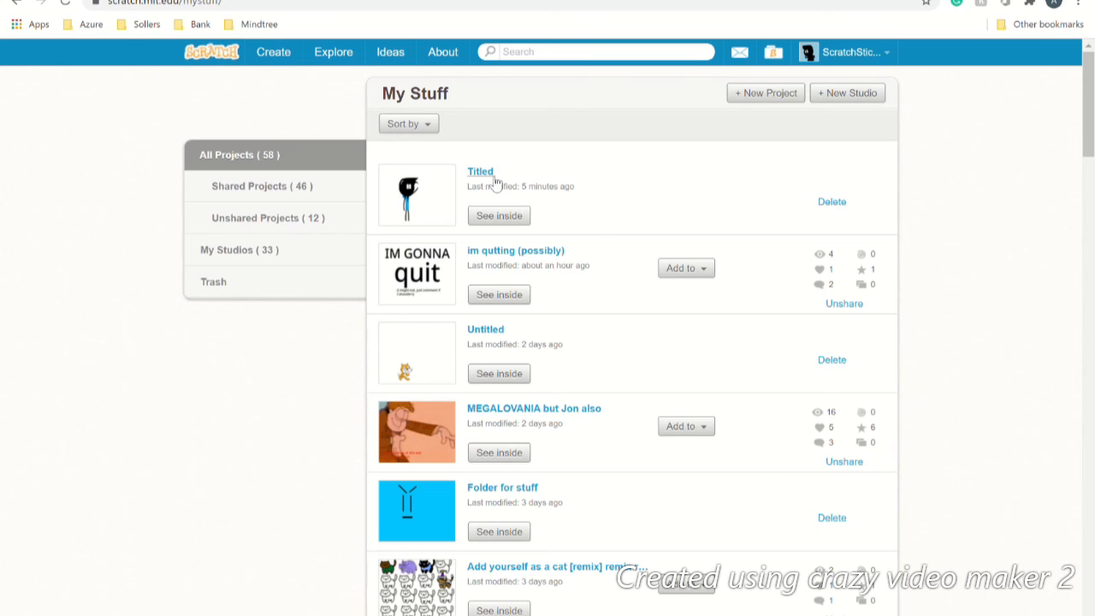
Step: Open Titled from My Stuff in the editor, then go to its project page
click(495, 215)
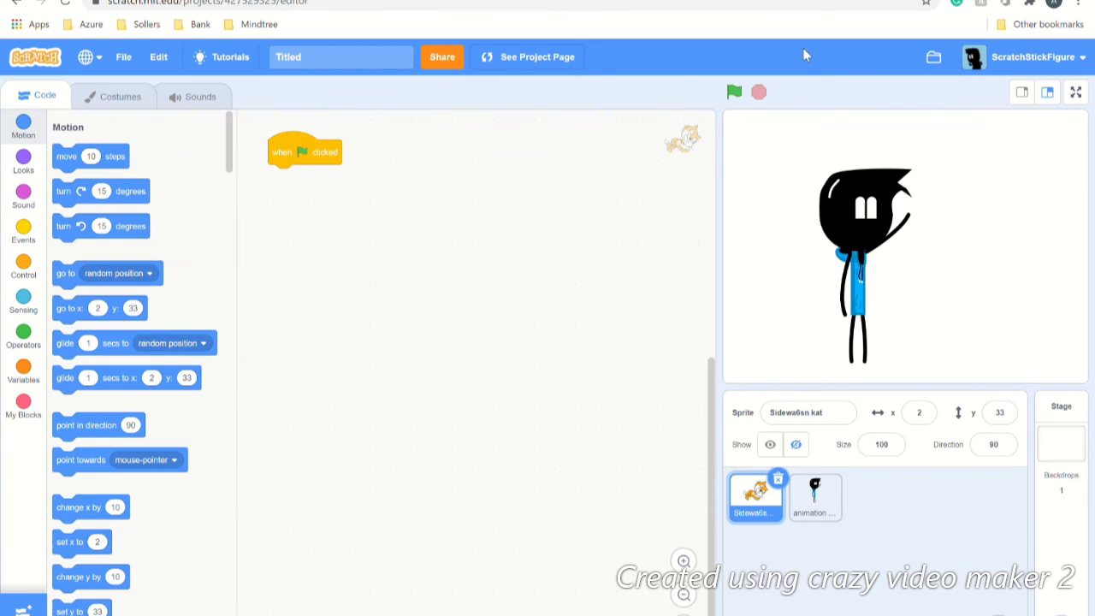
click(541, 68)
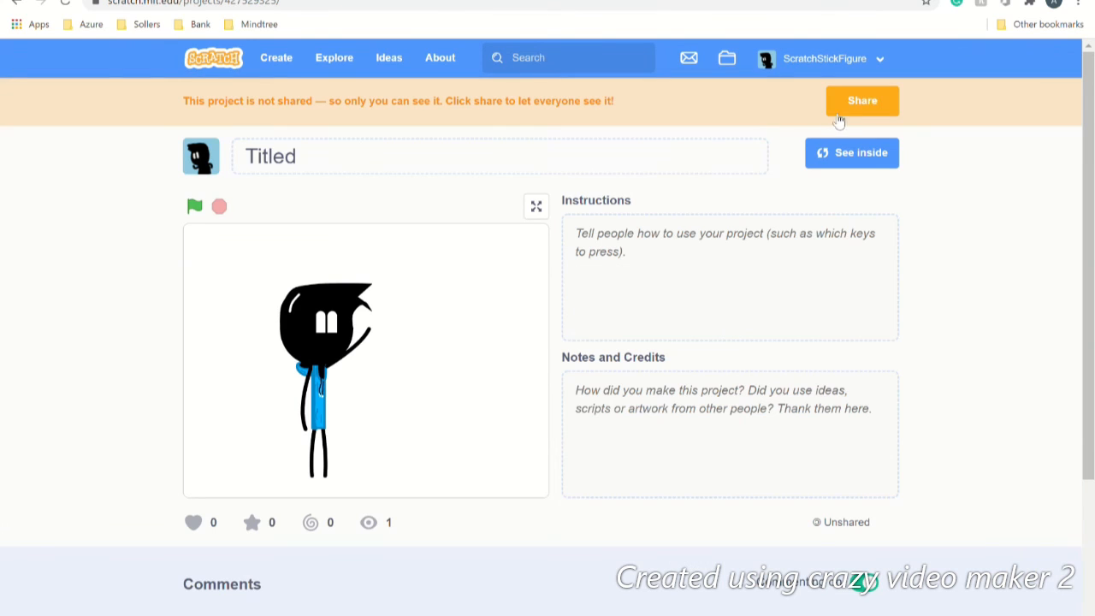
Step: Write 'Click the start flag; this was for a youtube toutorial ;)' in the Instructions box
click(611, 250)
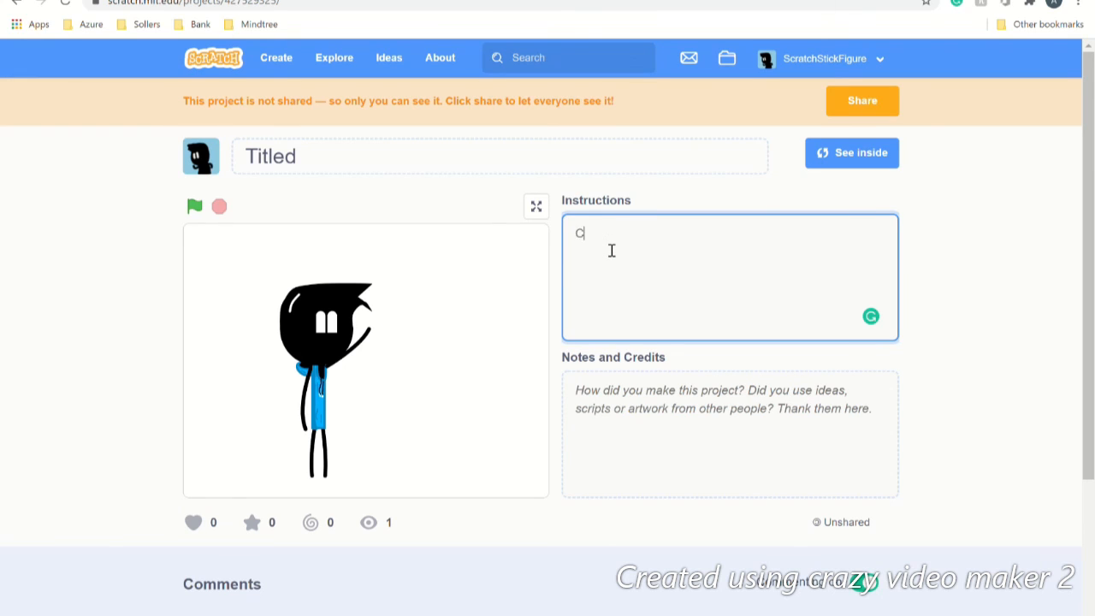
text(Click the start flag ; this w)
text(as for)
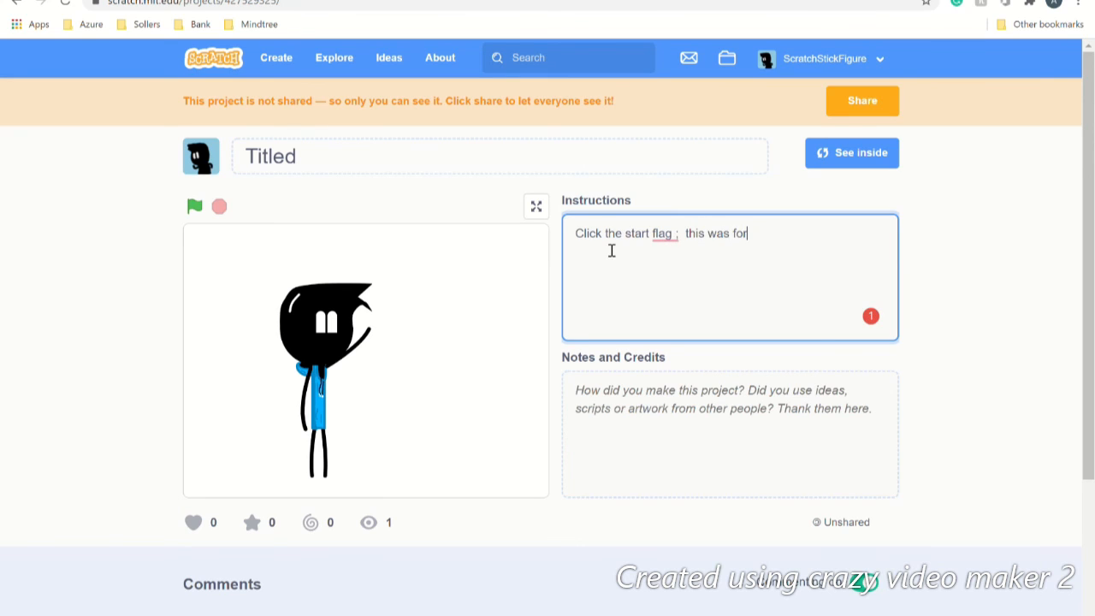
mouse_move(661, 237)
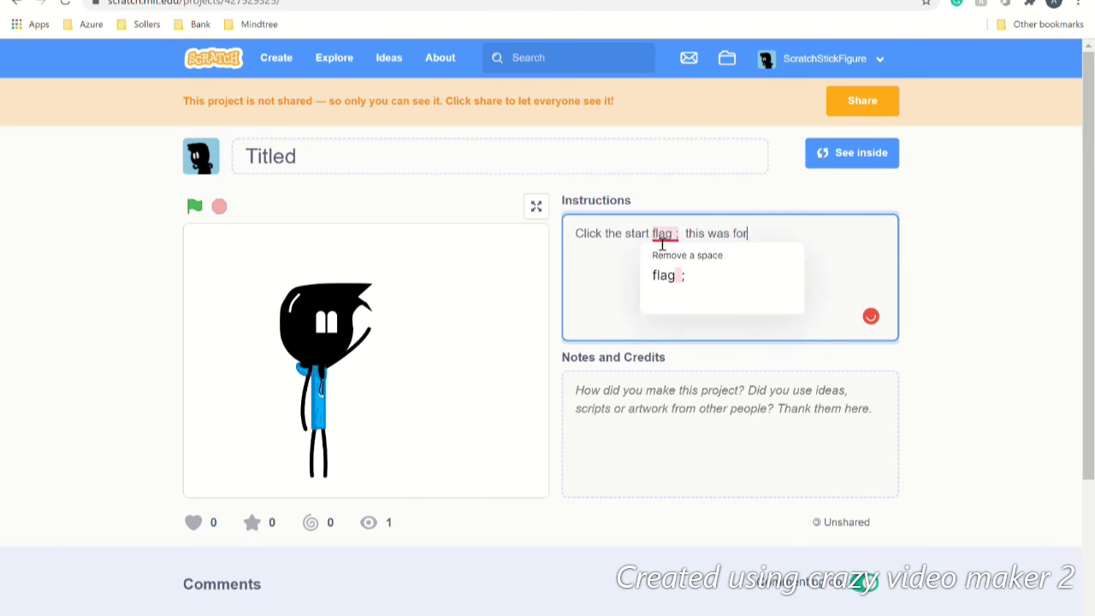
click(767, 256)
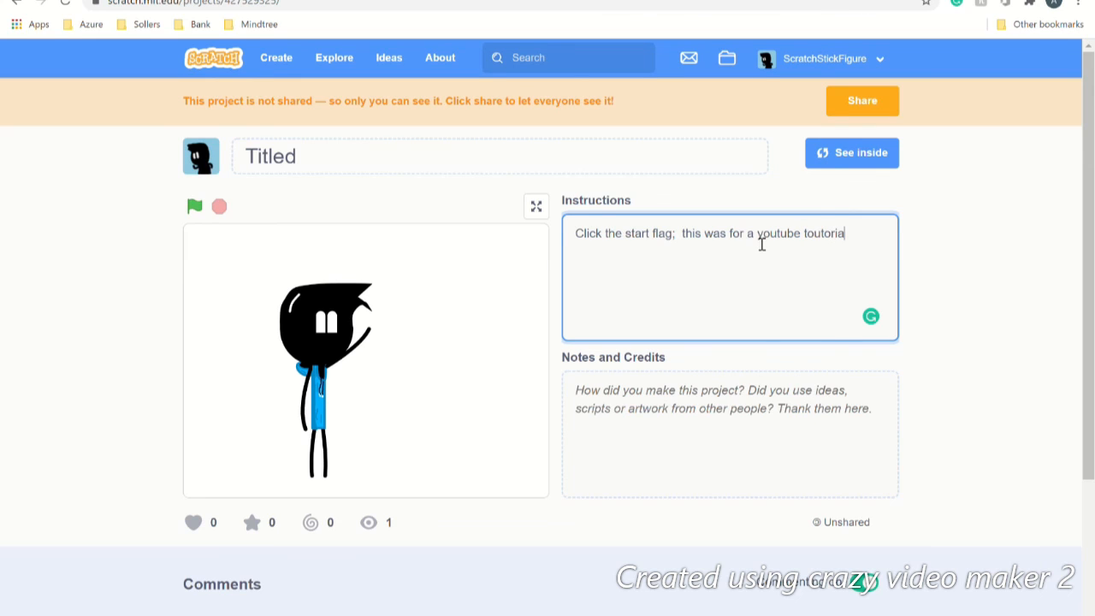
text(l ;))
click(600, 414)
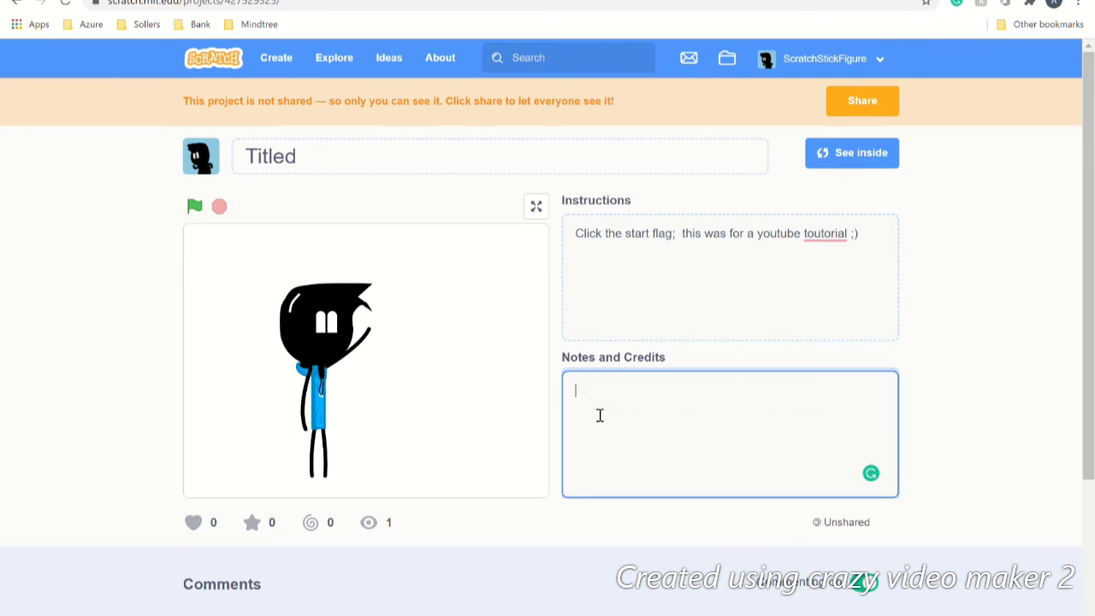
Step: Type filler text in Notes and Credits, love and favourite the project, then share it
text(ertdyfuiojpk[)
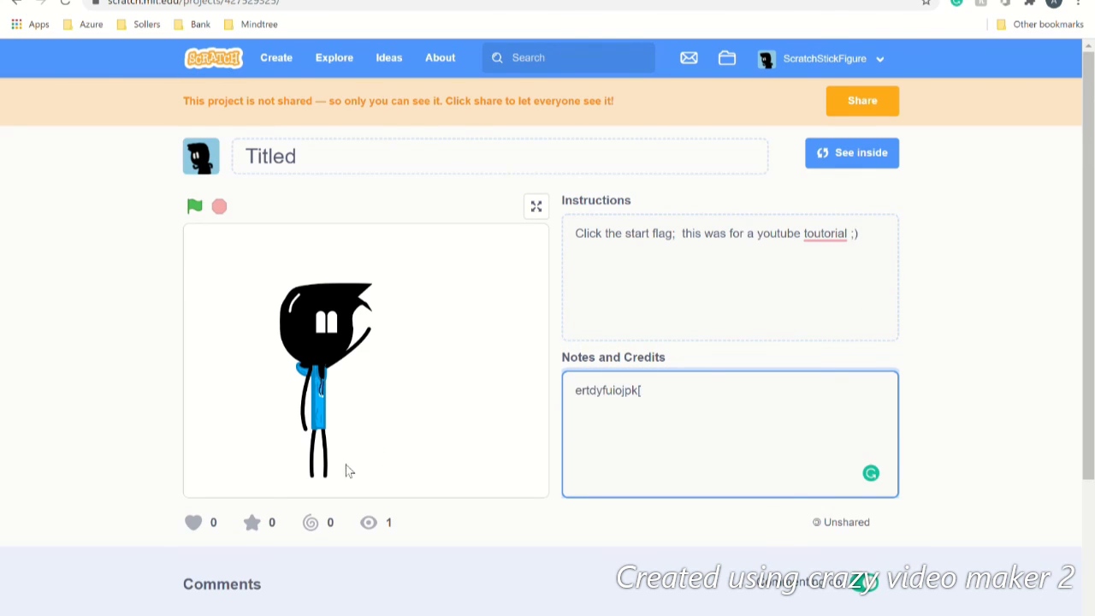
click(194, 525)
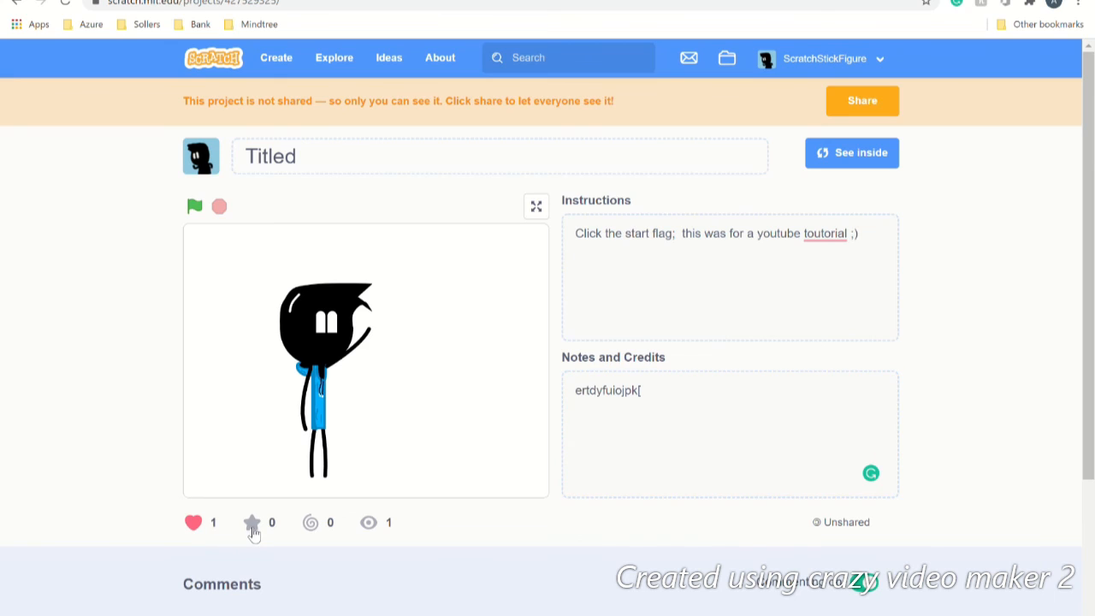
click(252, 523)
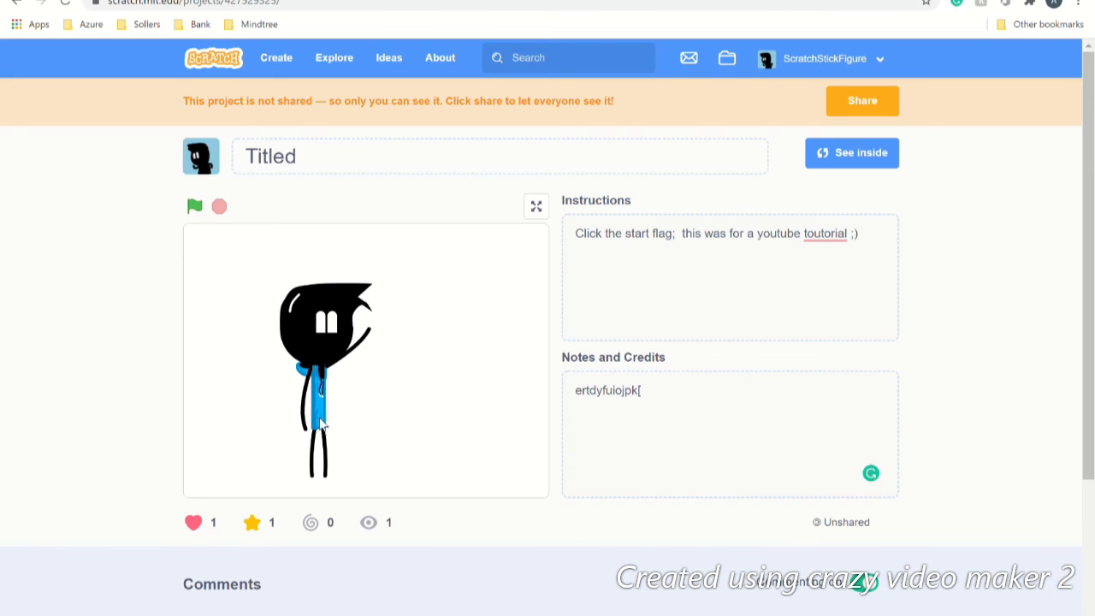
click(860, 102)
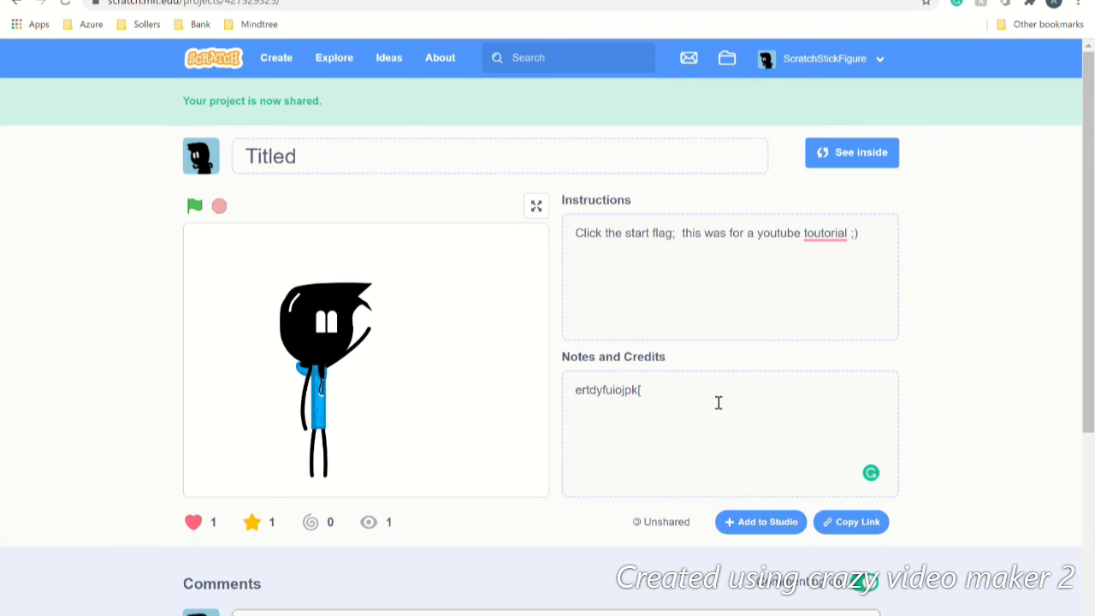
scroll(719, 402, down, 4)
scroll(718, 402, up, 4)
Step: View the project's share link and embed code, close it, and play the stick-figure animation
click(836, 523)
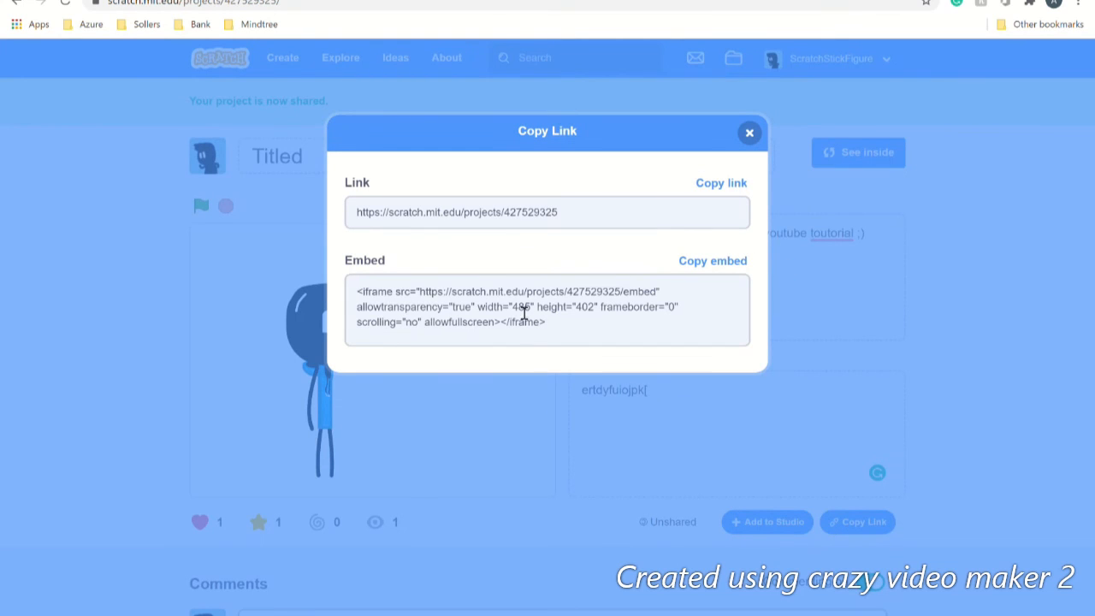
click(749, 135)
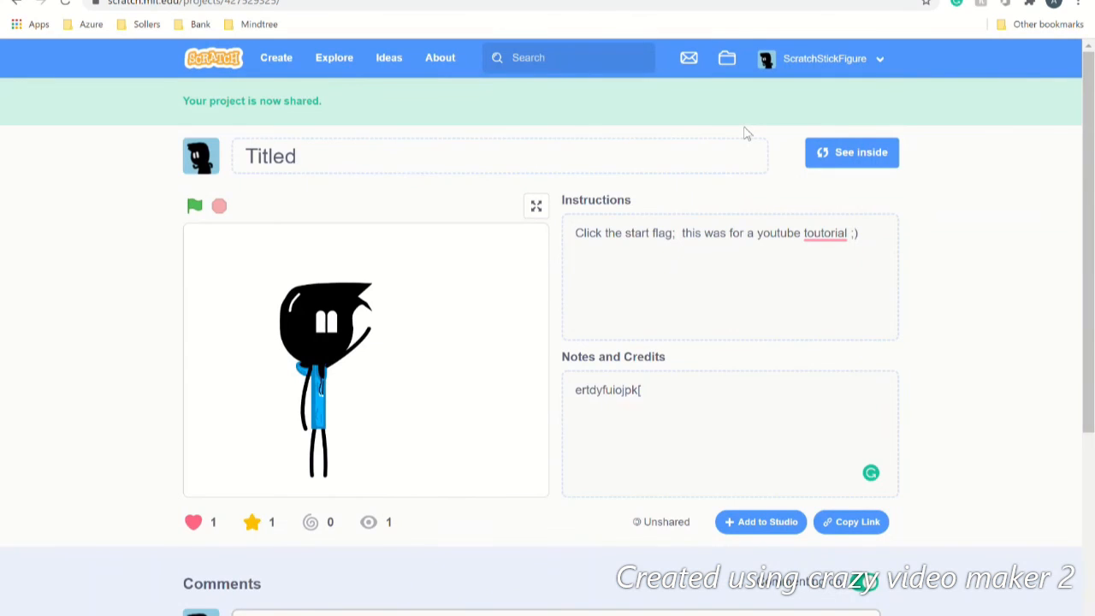
click(210, 210)
click(773, 74)
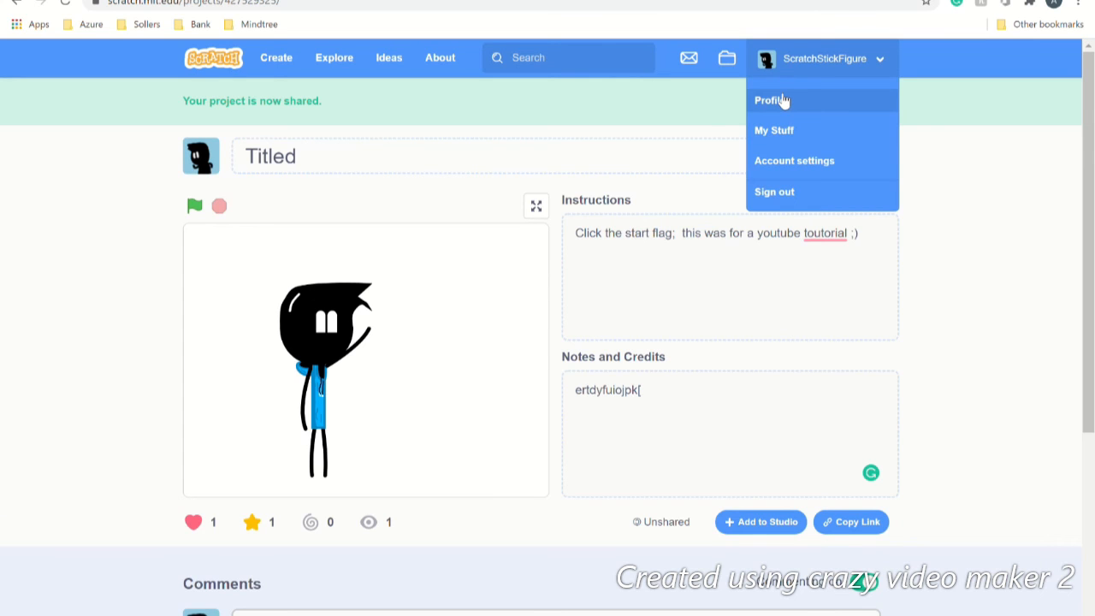
Step: Go to your profile page and look through its shared projects, favourites and following sections
click(782, 101)
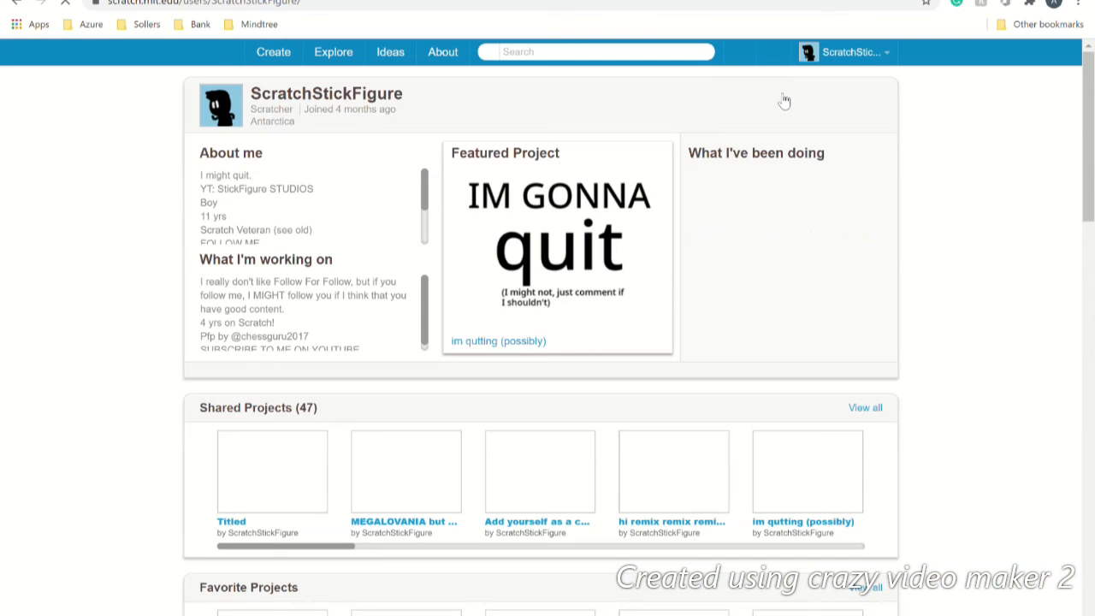
click(330, 238)
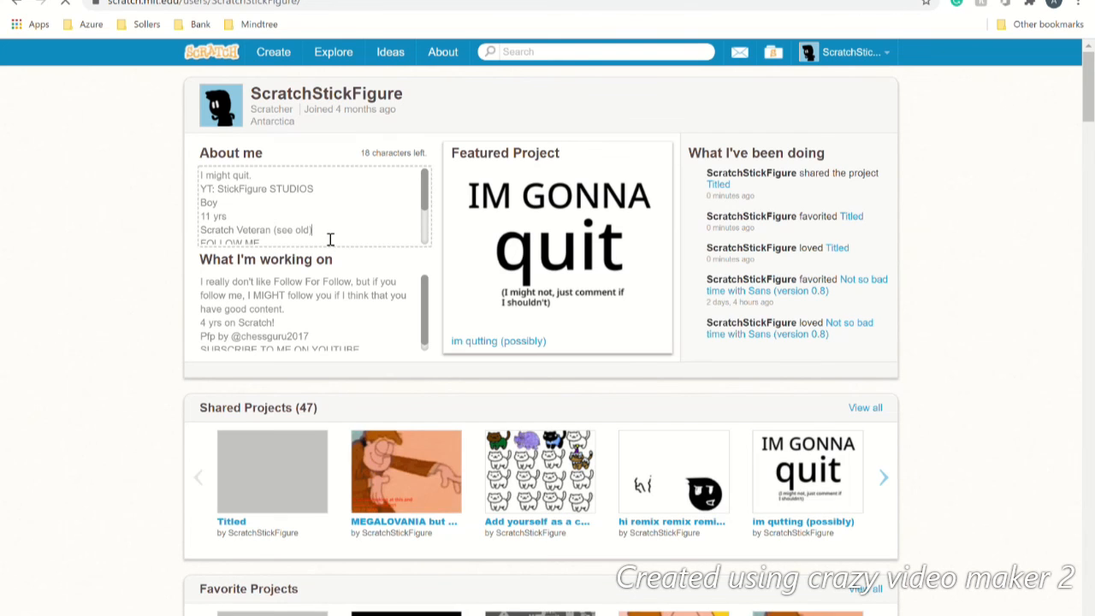
scroll(330, 238, down, 1)
scroll(321, 235, down, 4)
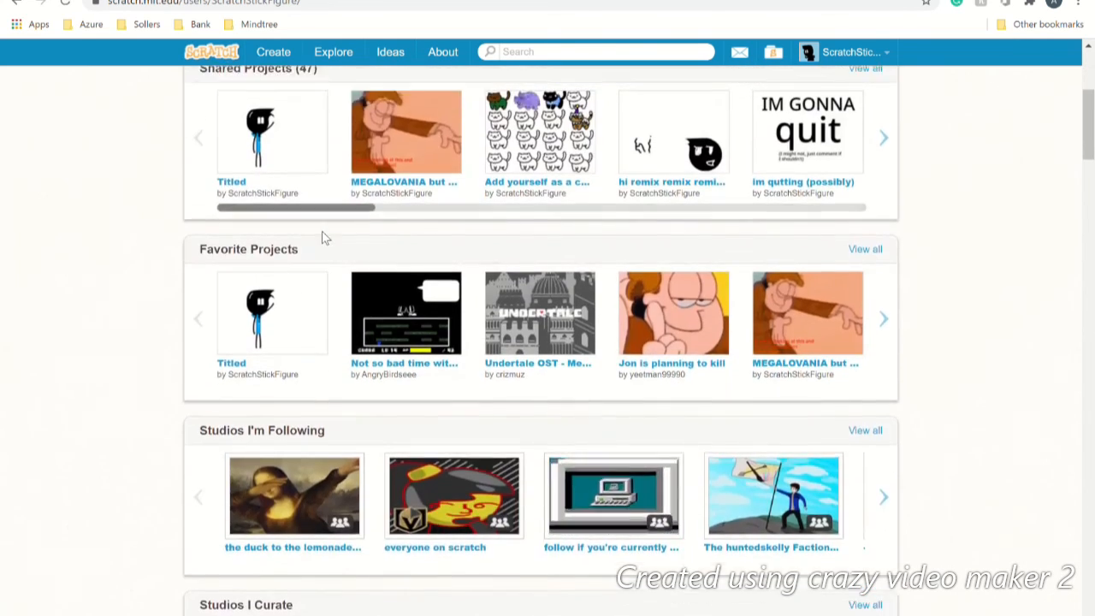
scroll(321, 235, up, 4)
click(360, 307)
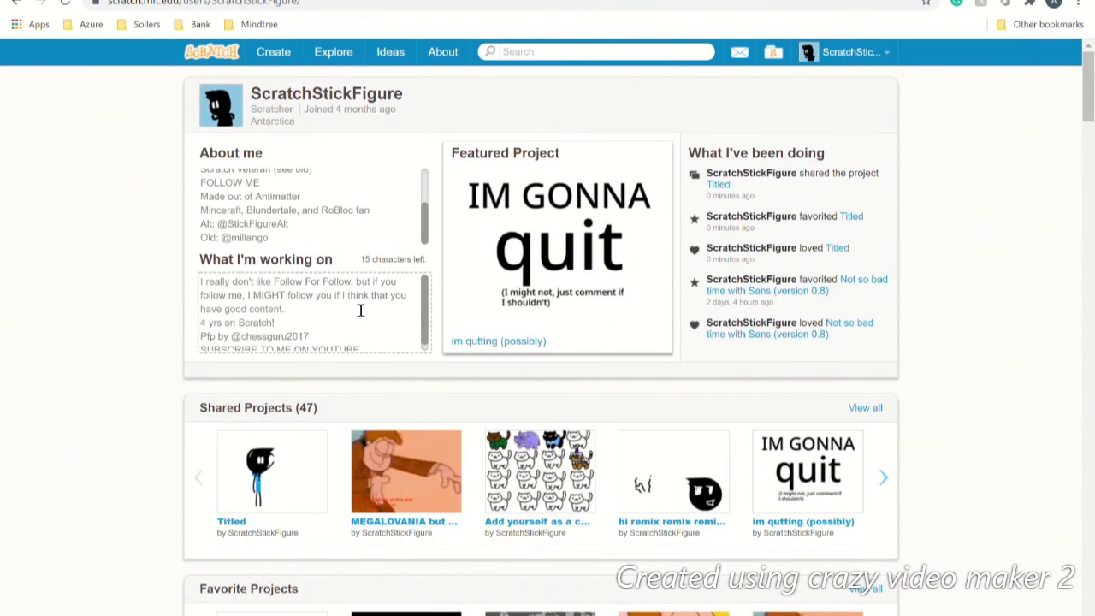
scroll(360, 310, down, 1)
scroll(360, 310, up, 1)
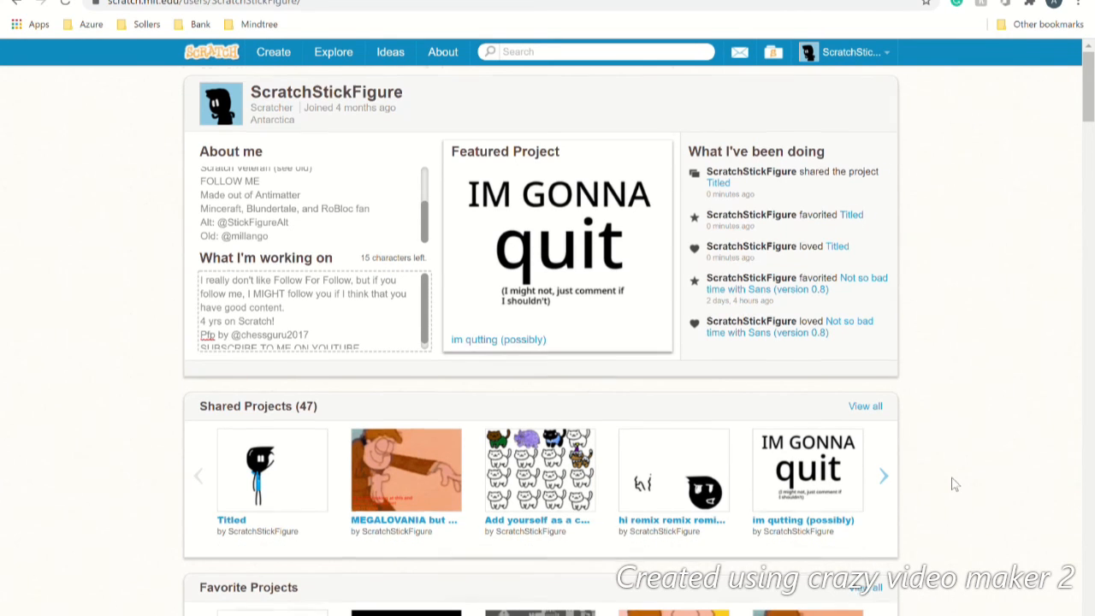
scroll(955, 484, down, 6)
scroll(955, 484, up, 4)
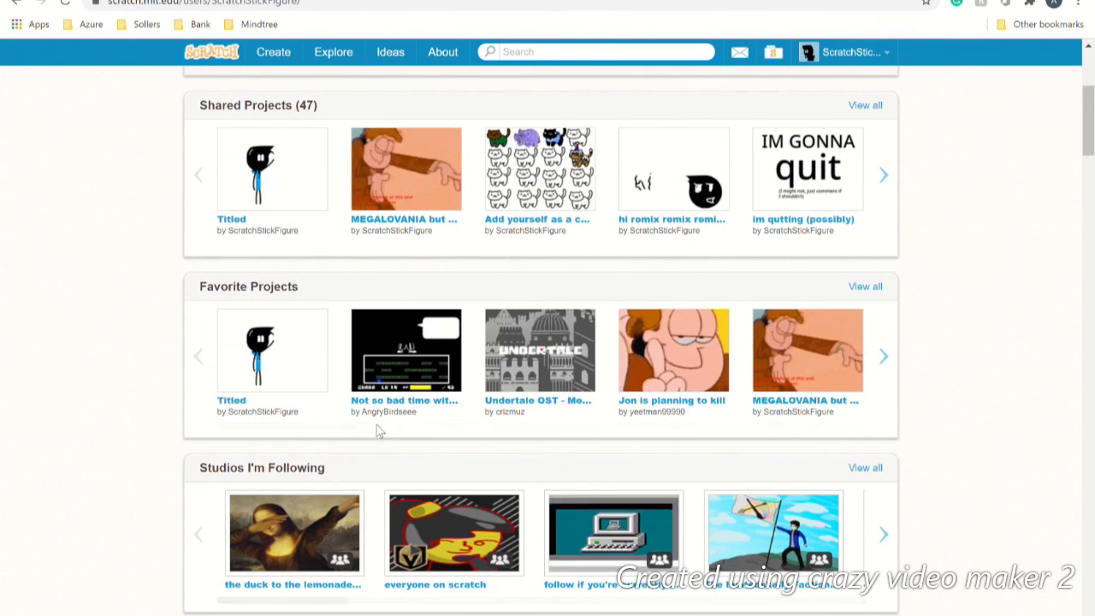
drag(376, 428, 49, 395)
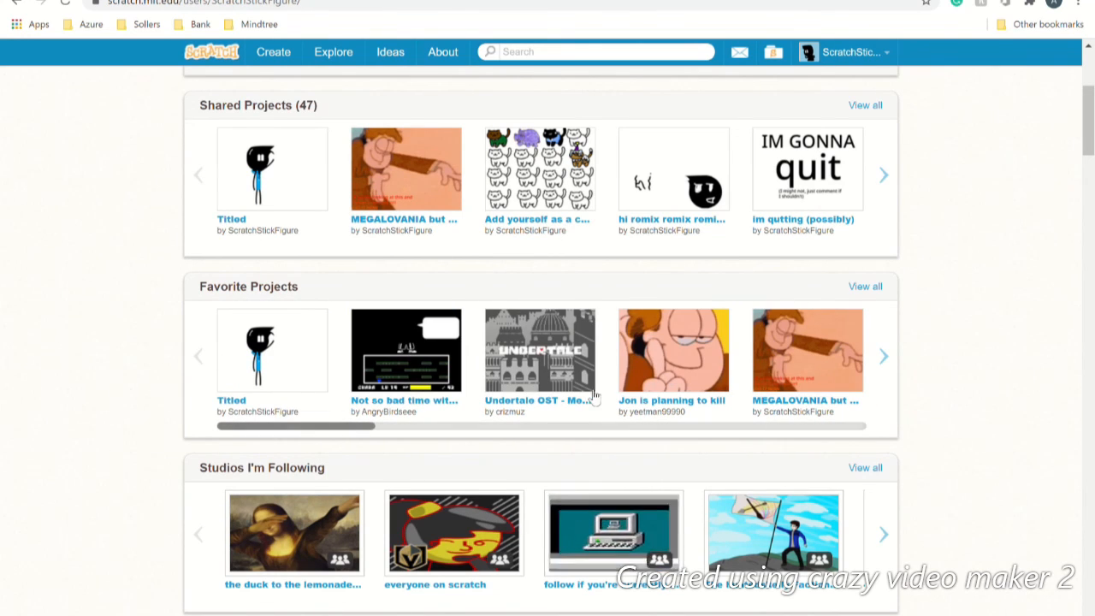
scroll(600, 466, down, 7)
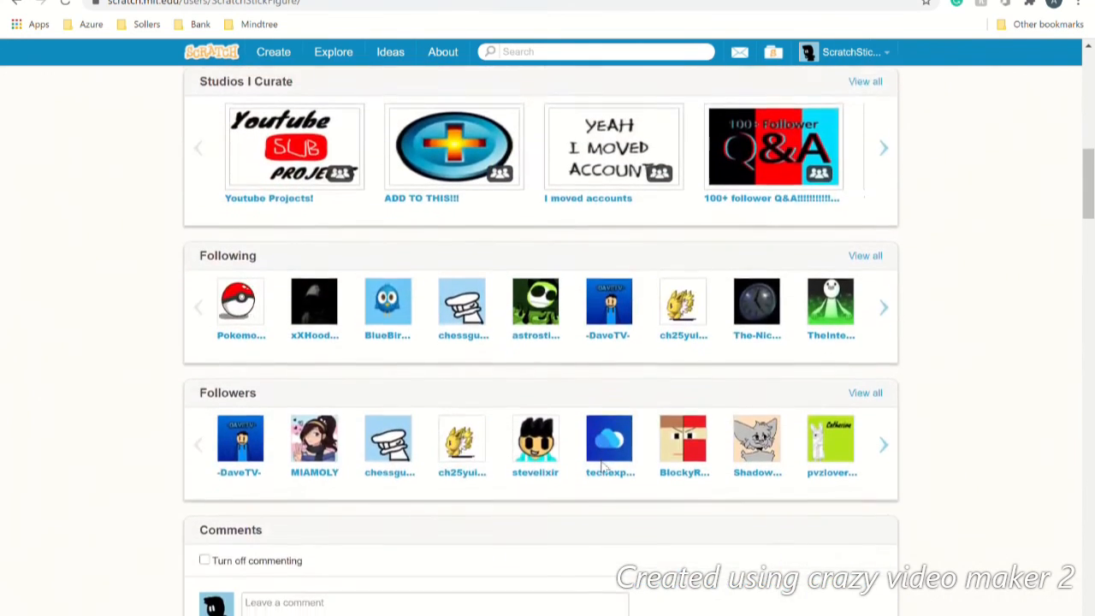
scroll(600, 466, down, 1)
scroll(610, 485, up, 1)
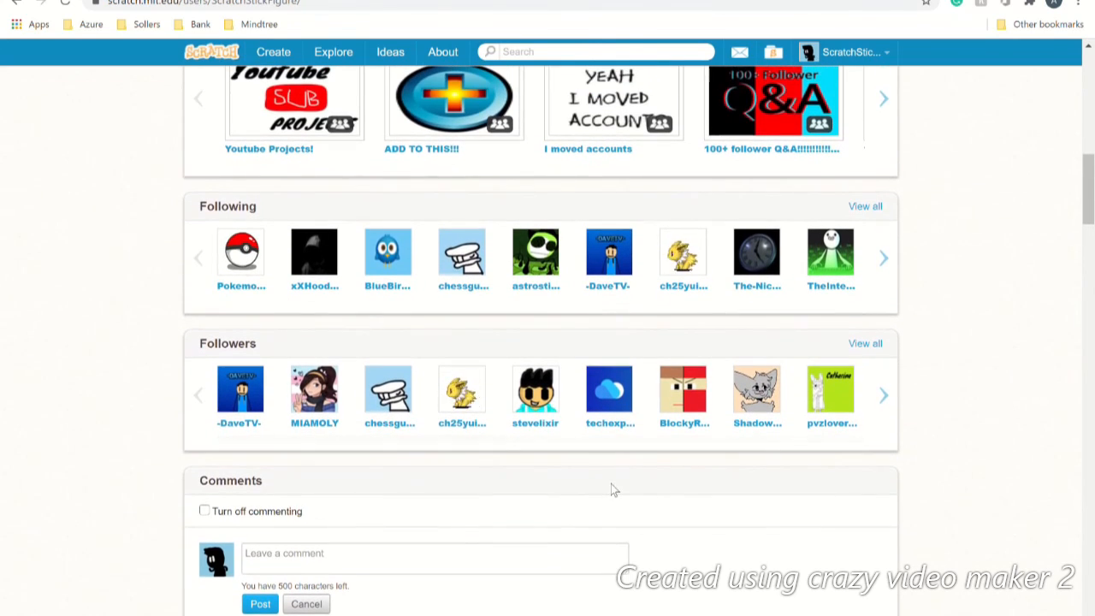
scroll(612, 488, up, 10)
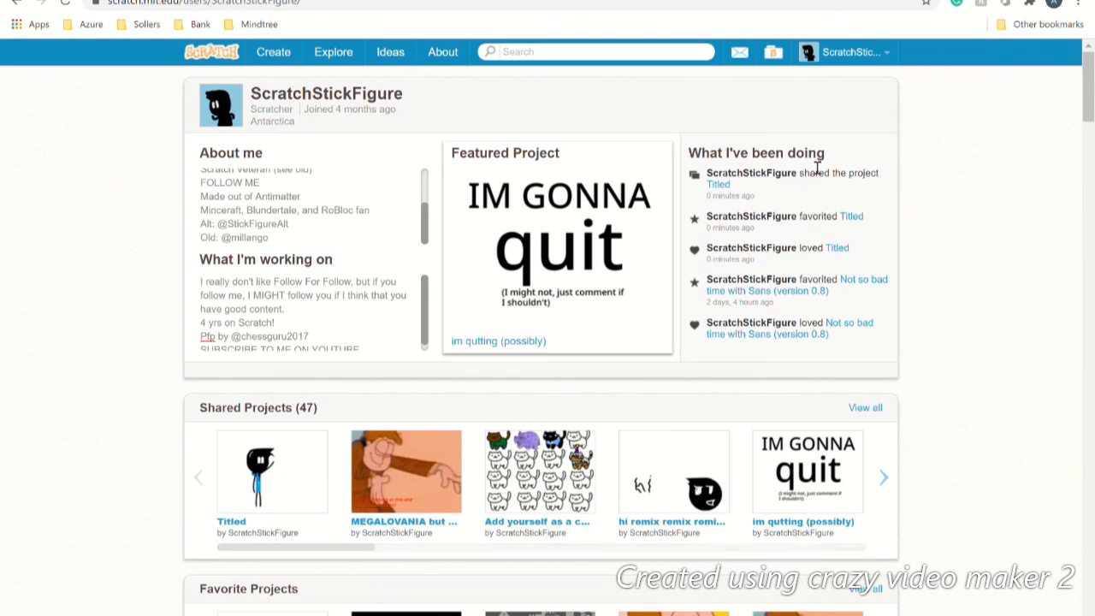
scroll(767, 279, down, 10)
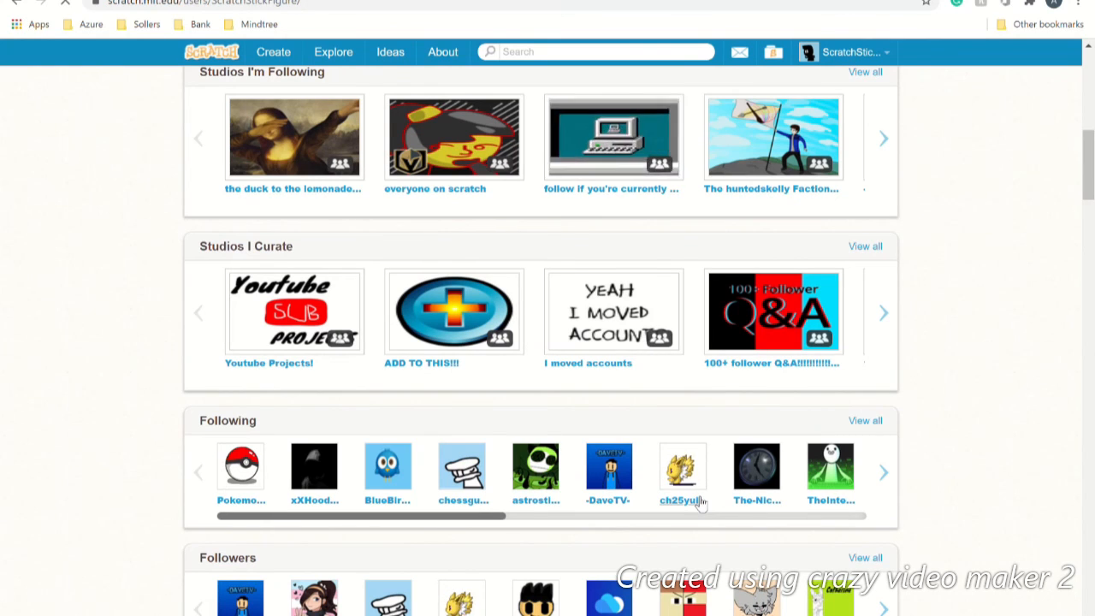
click(681, 501)
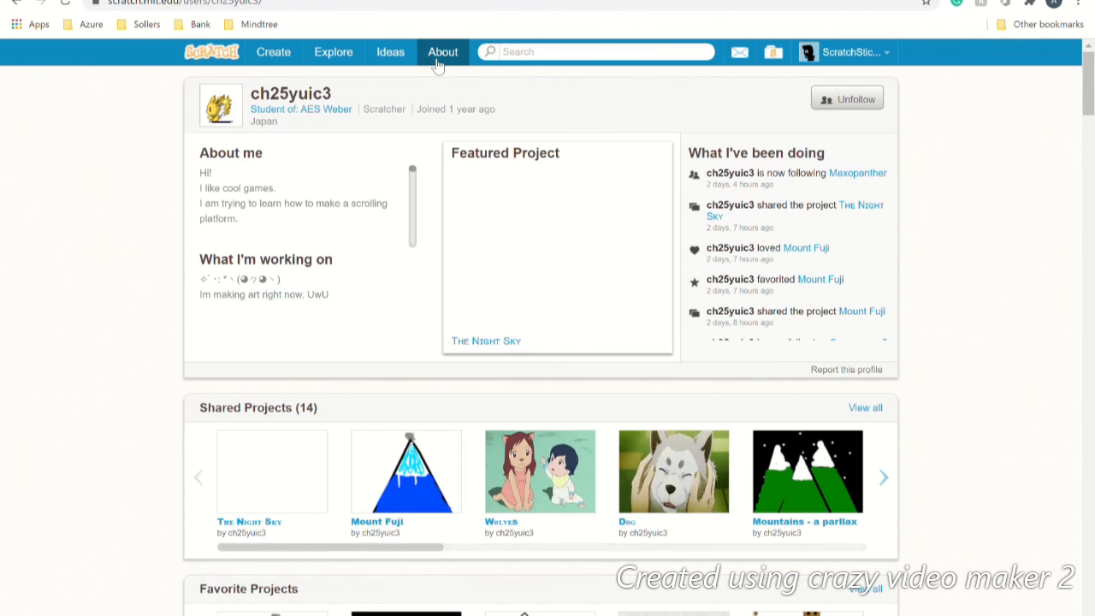
Step: Return to the Scratch home page and scroll through the What's Happening feed showing Titled's activity
click(192, 54)
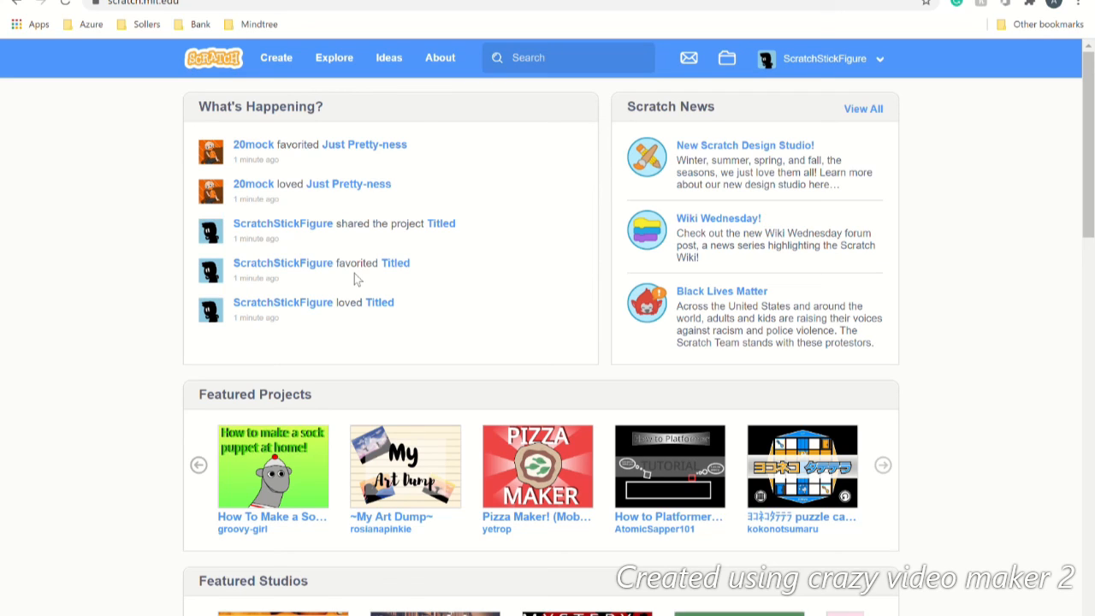
scroll(355, 275, down, 6)
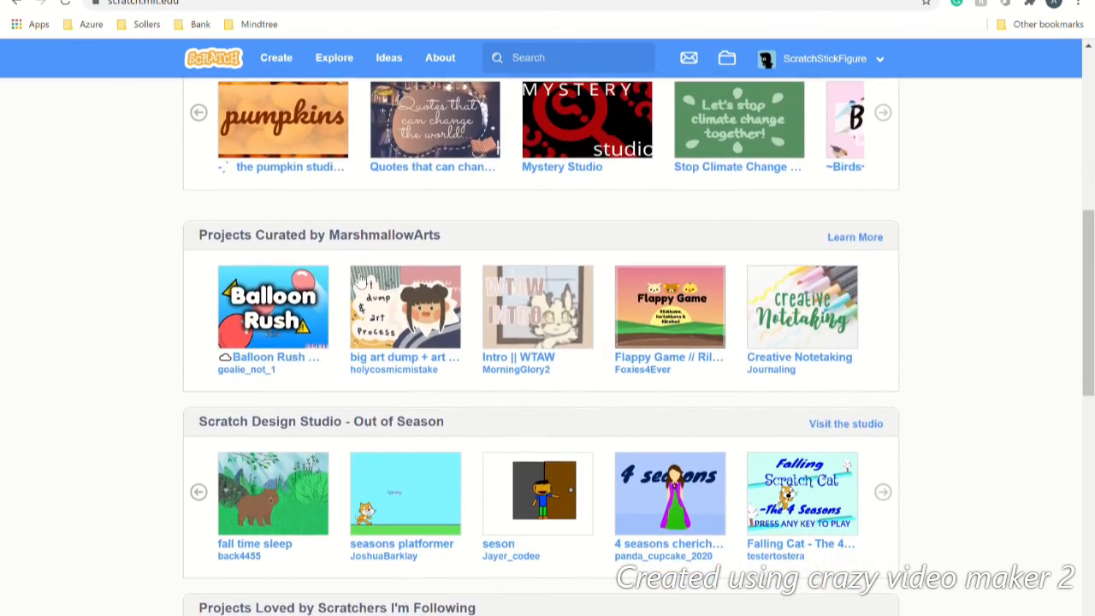
scroll(360, 281, down, 10)
scroll(359, 280, down, 1)
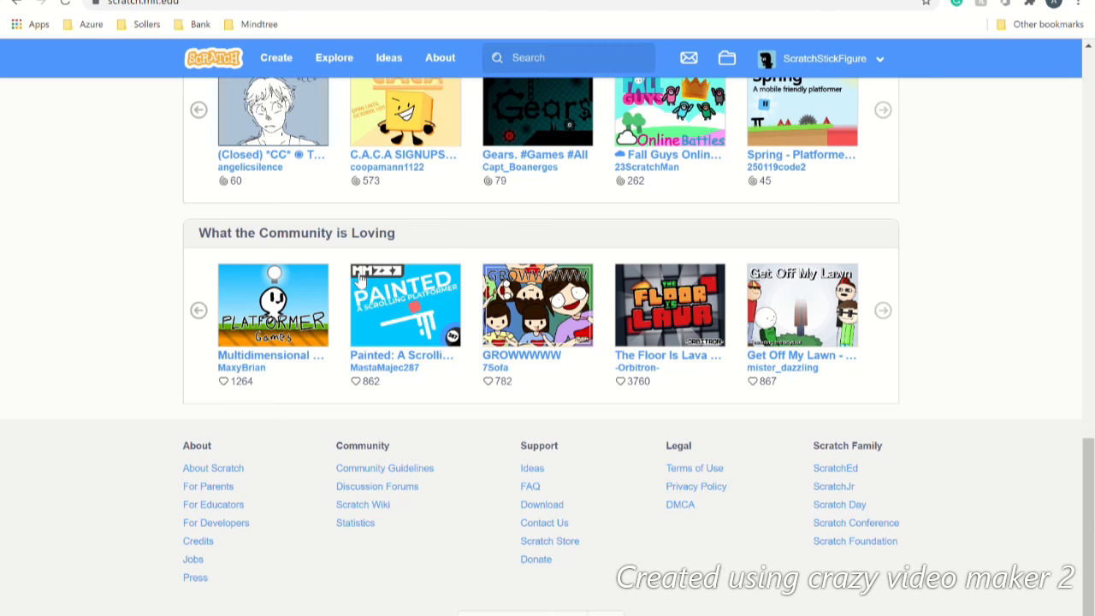
scroll(359, 280, up, 3)
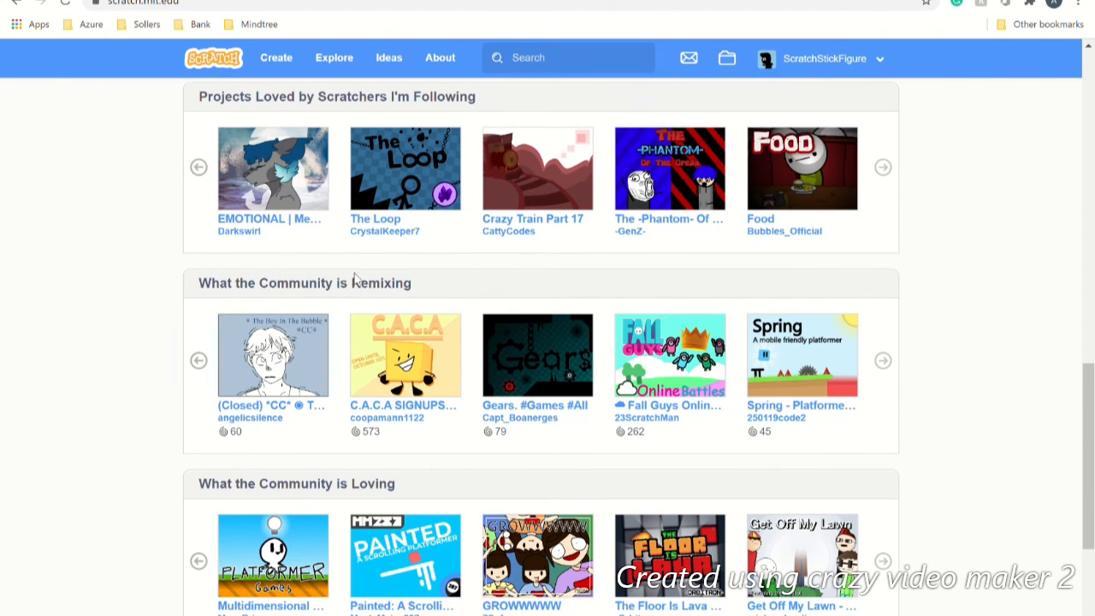
scroll(358, 281, up, 2)
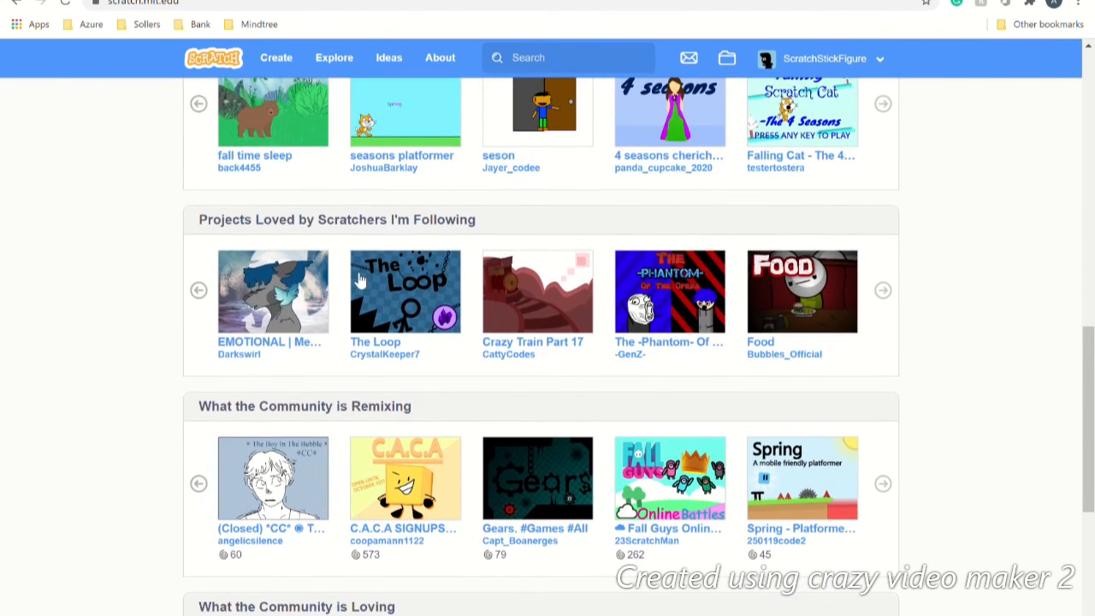
scroll(360, 280, up, 9)
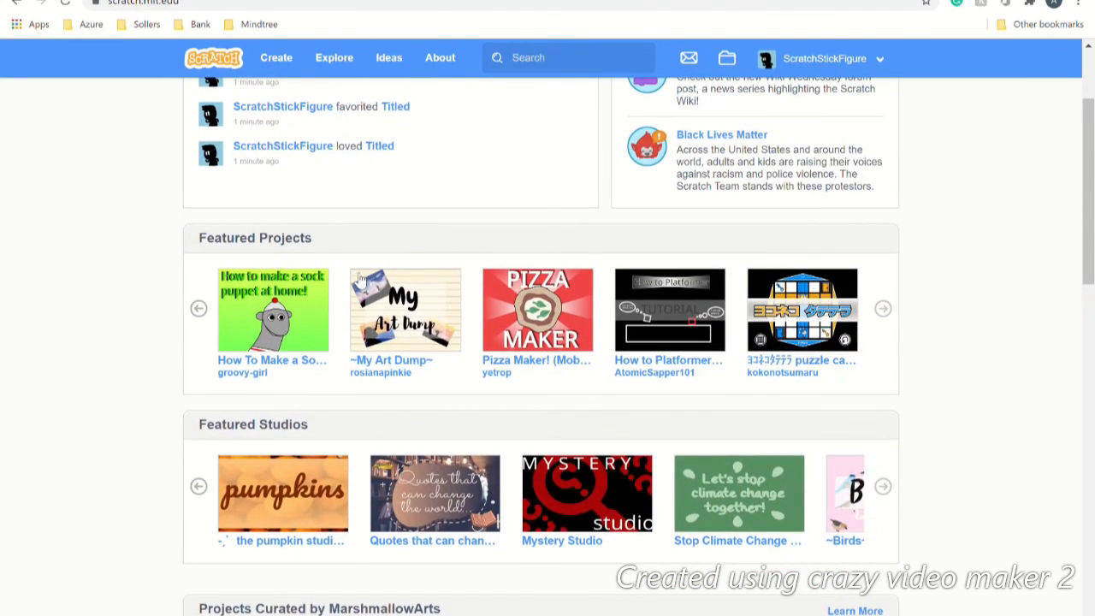
scroll(360, 281, up, 2)
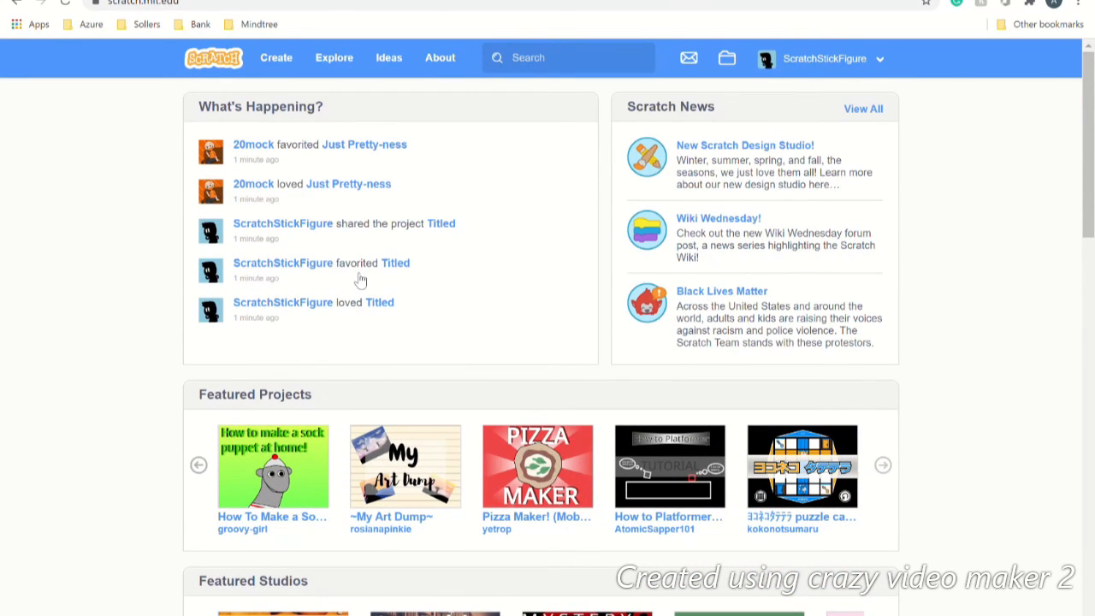